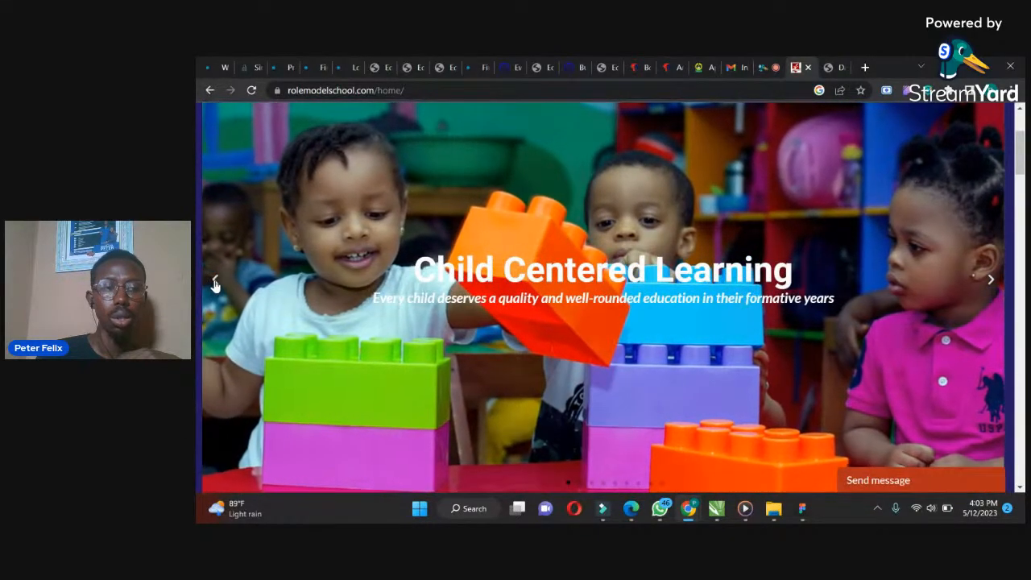
Show the previous slide of the school homepage slider
click(215, 282)
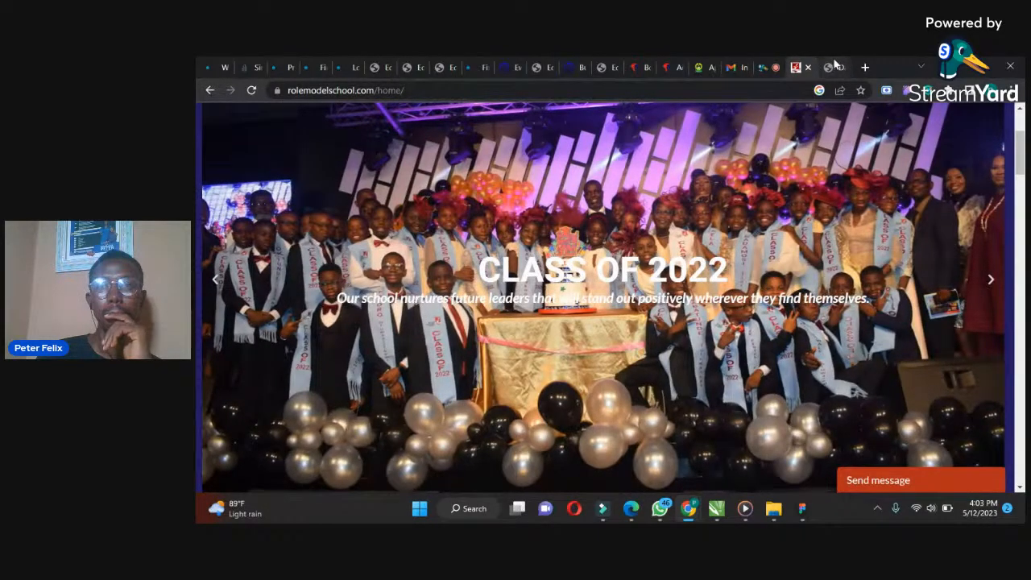
Open tastewp.com in a new browser tab
key(ctrl+t)
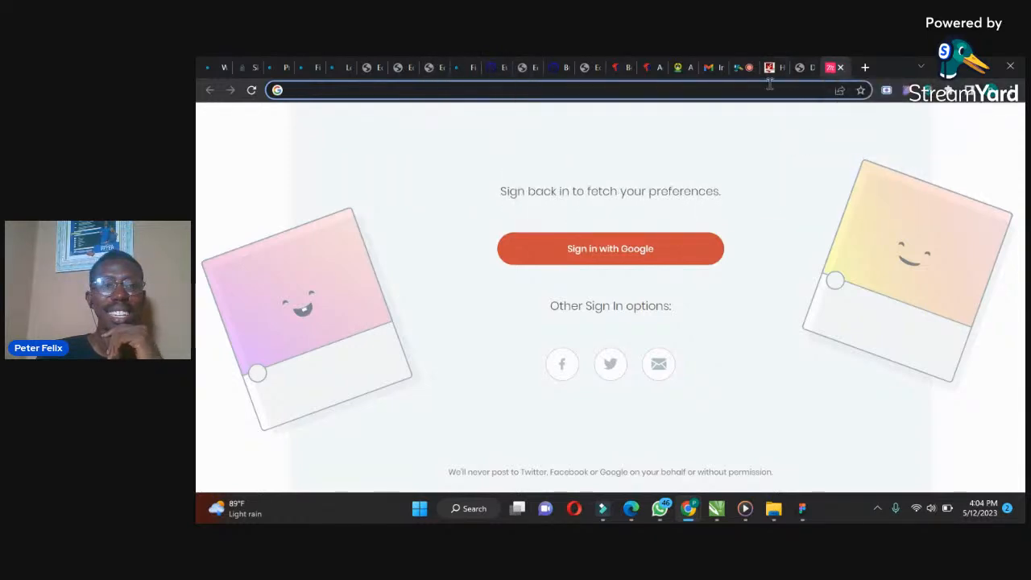
text(te)
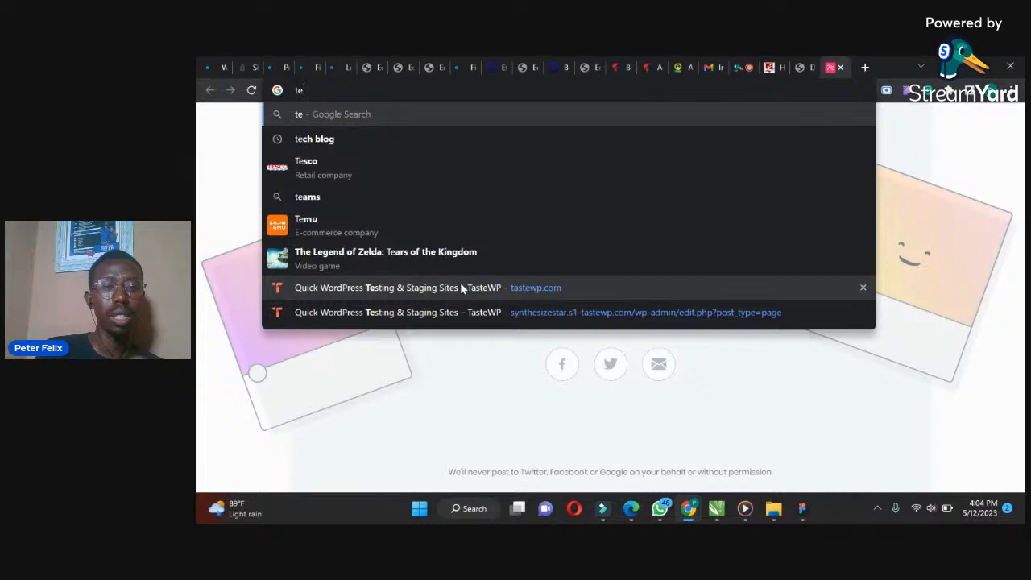
click(461, 287)
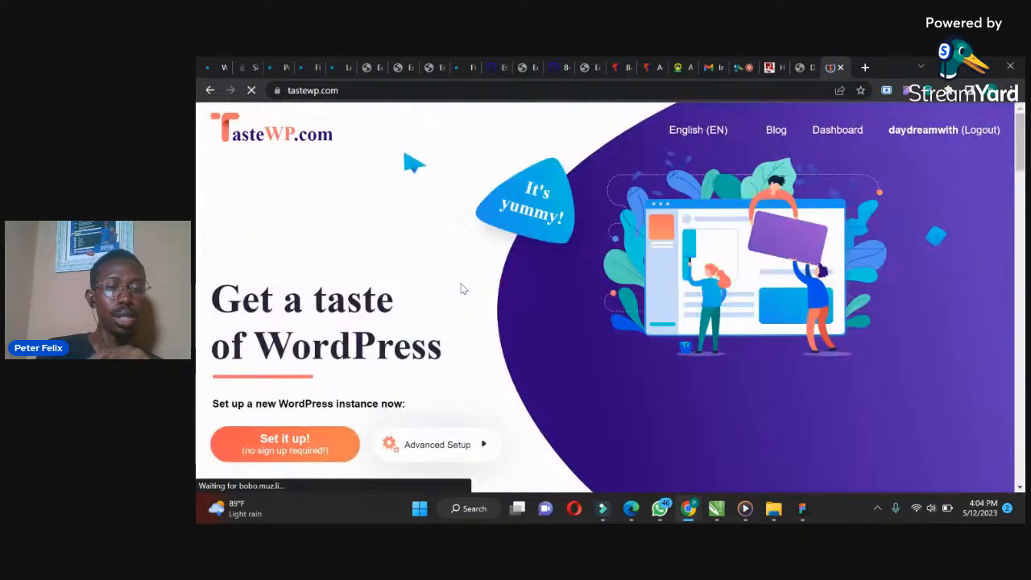
drag(1018, 156, 1018, 158)
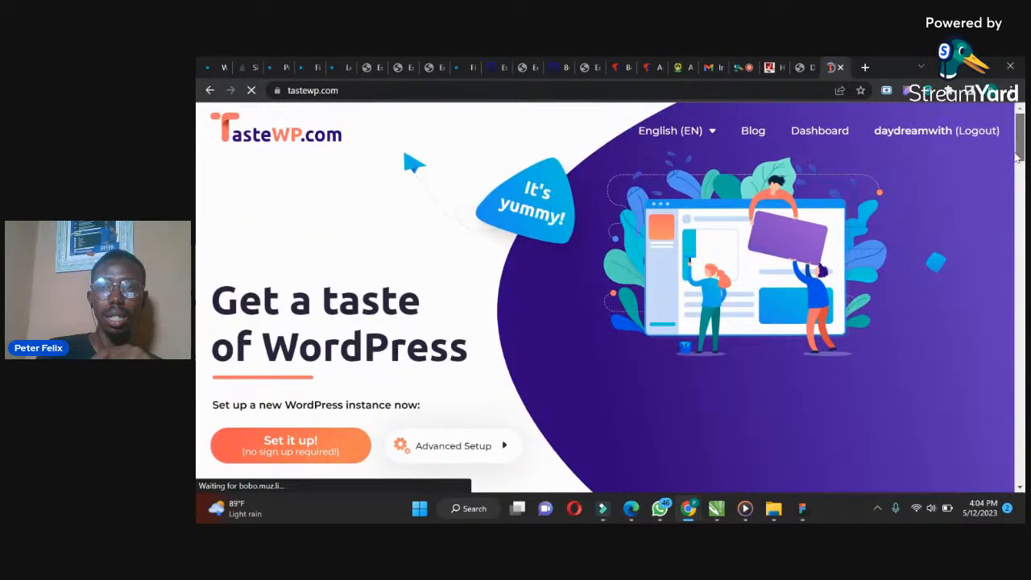
mouse_move(1018, 157)
mouse_down()
mouse_move(1015, 172)
mouse_move(1021, 145)
mouse_up()
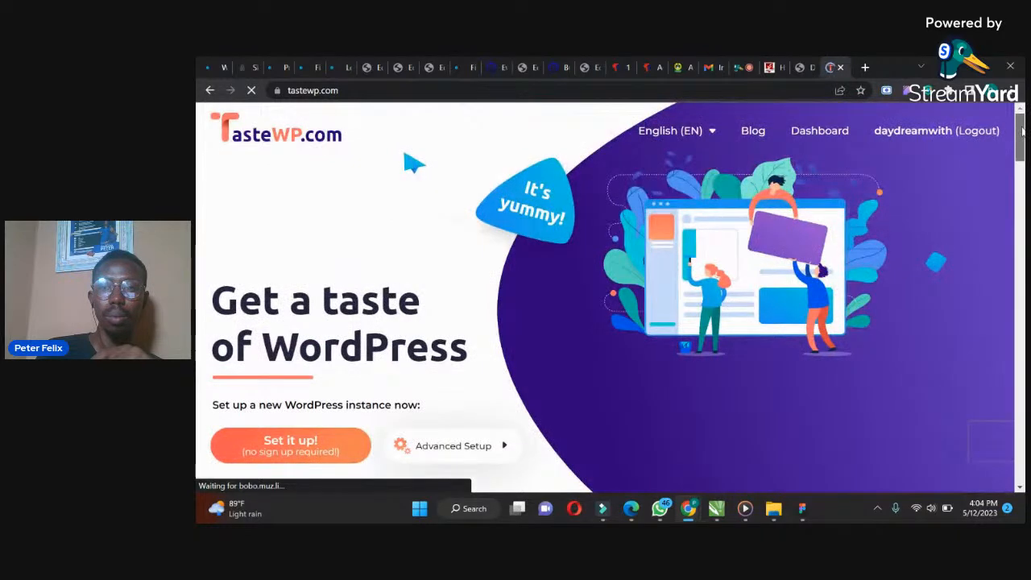
Open the TasteWP dashboard and start setting up a new WordPress site
click(818, 129)
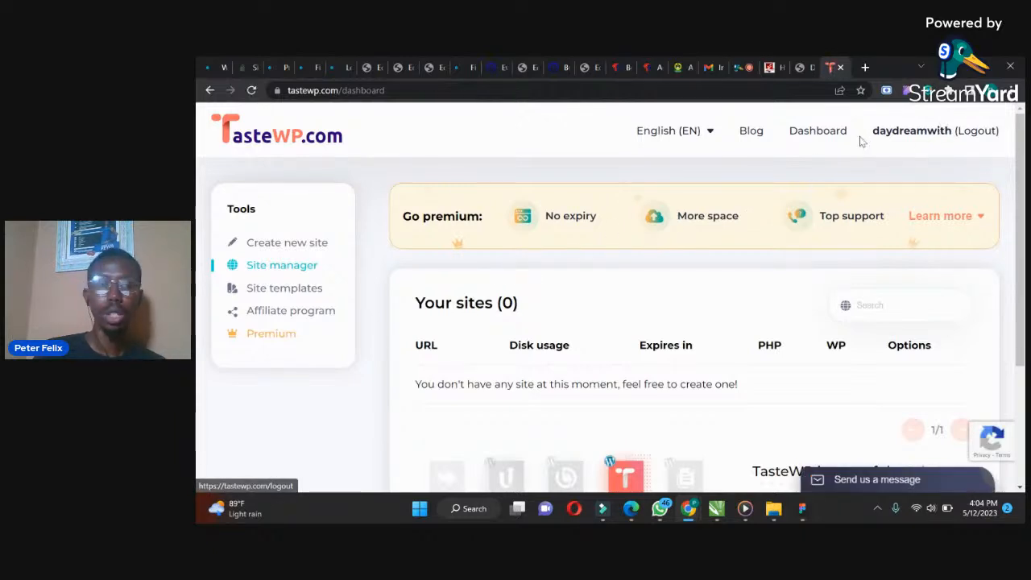
click(300, 244)
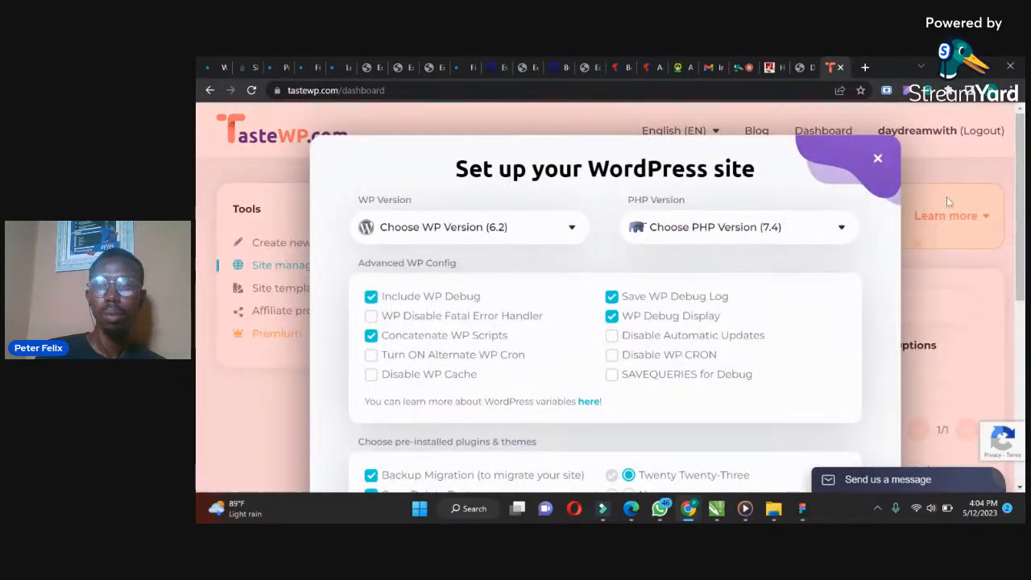
drag(1021, 181, 1022, 214)
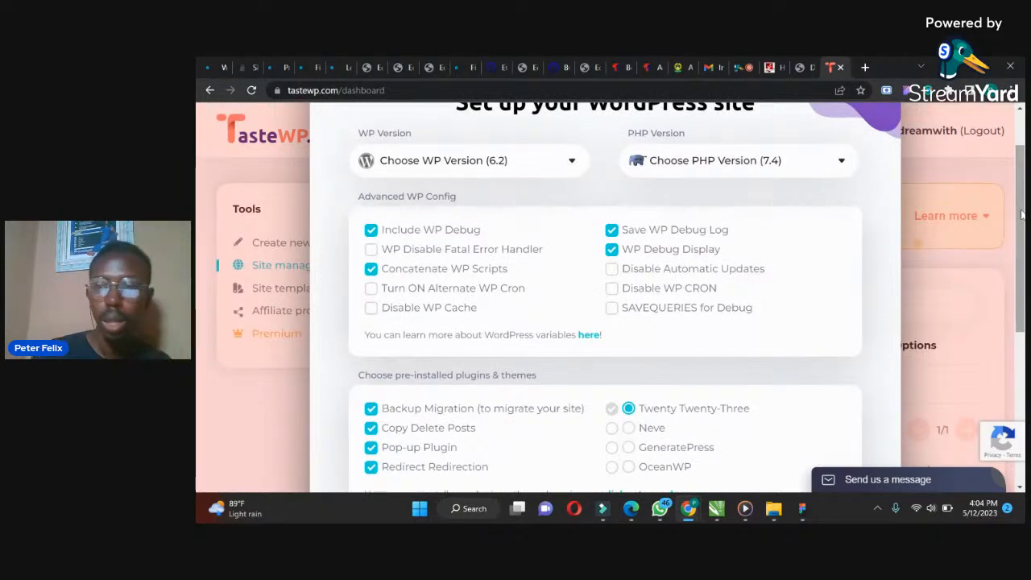
drag(1023, 216, 1024, 270)
Untick the Backup Migration, Copy Delete Posts, Pop-up Plugin and Redirect Redirection pre-installed plugins
mouse_move(371, 299)
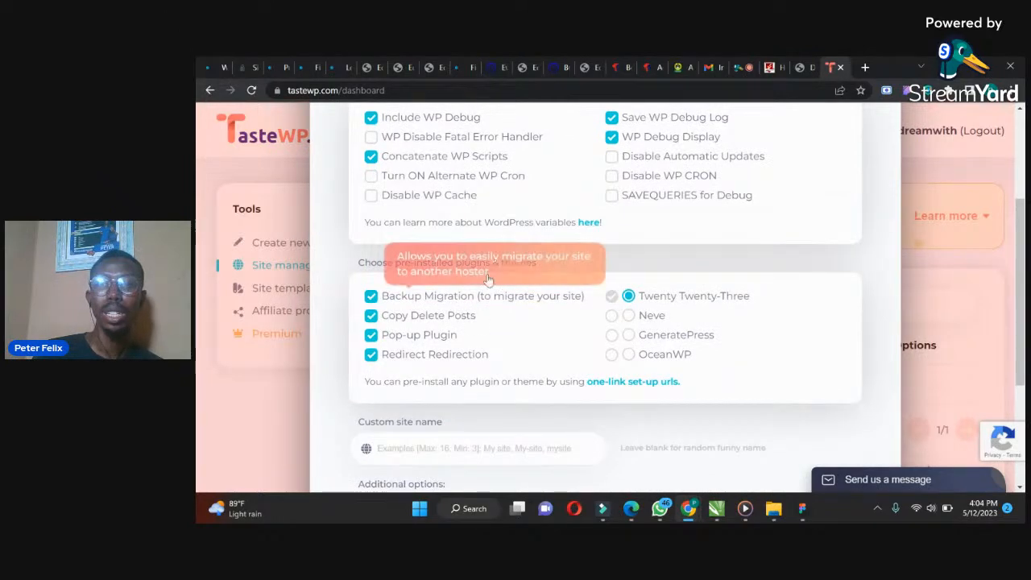
click(371, 296)
click(371, 316)
click(371, 335)
click(373, 354)
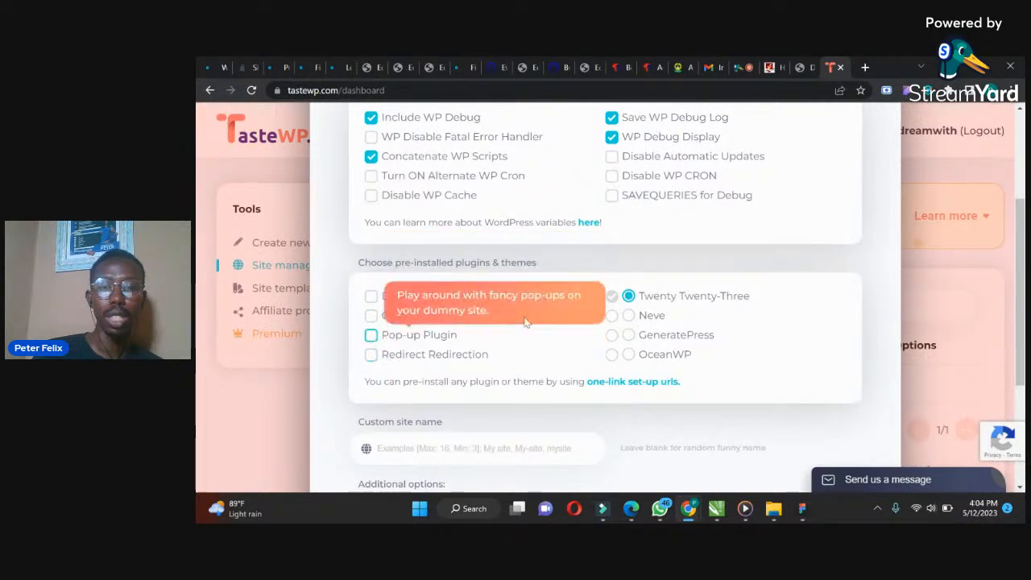
Try to create a temp site with the custom site name sliderclass
drag(1020, 250, 1018, 325)
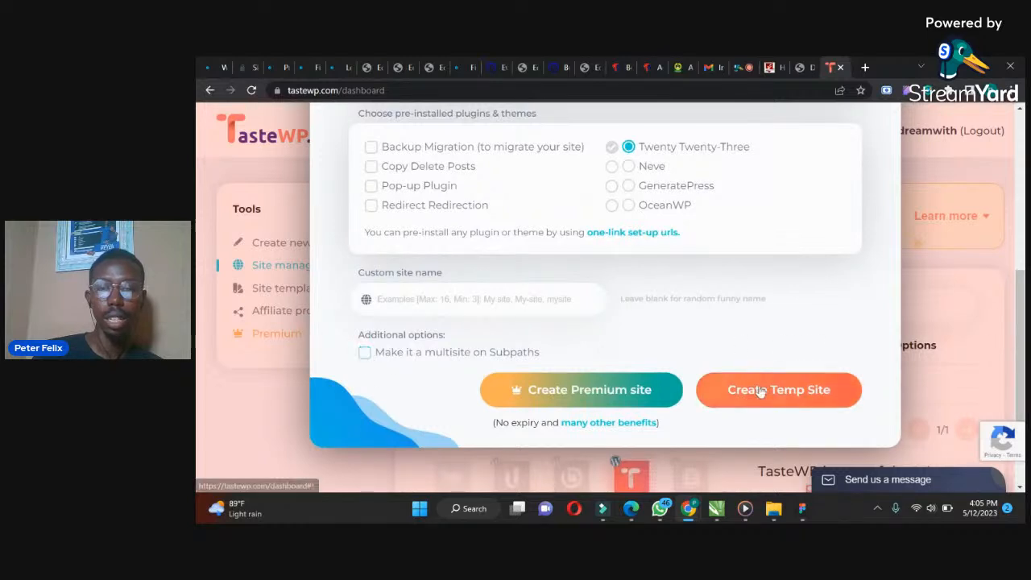
click(537, 294)
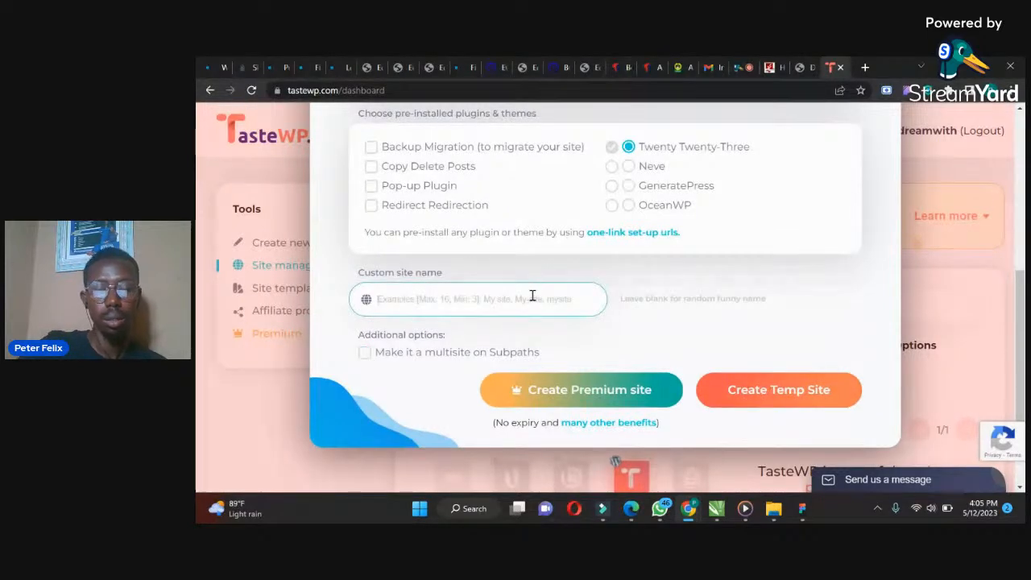
text(sliderclass)
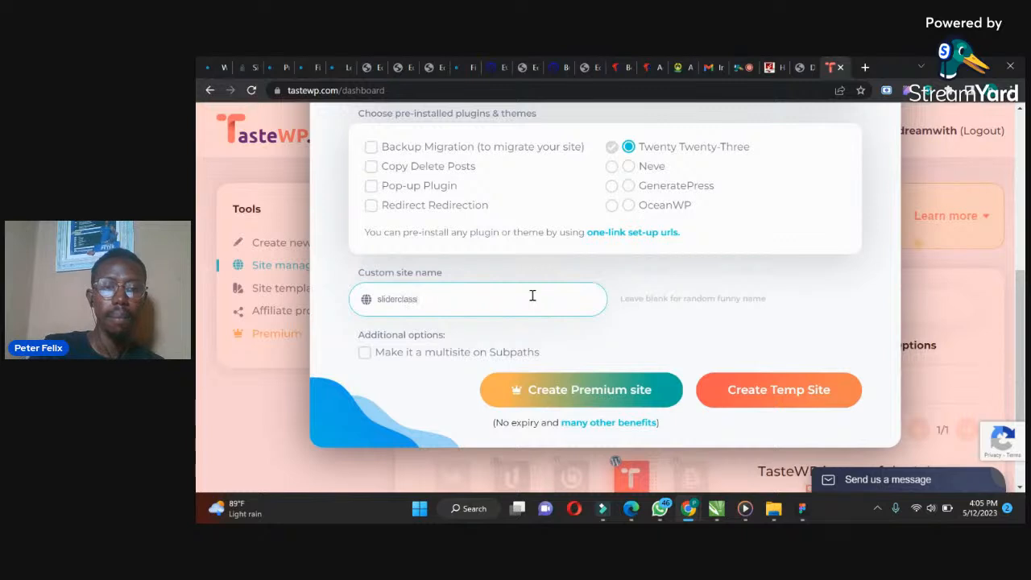
click(730, 390)
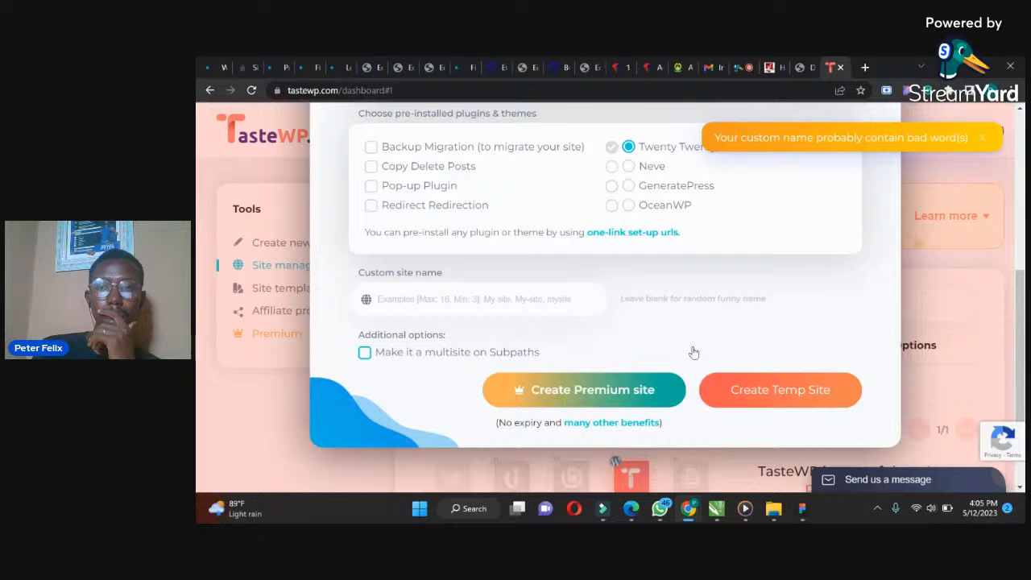
Create a temp site with the custom site name retraingslide
click(515, 295)
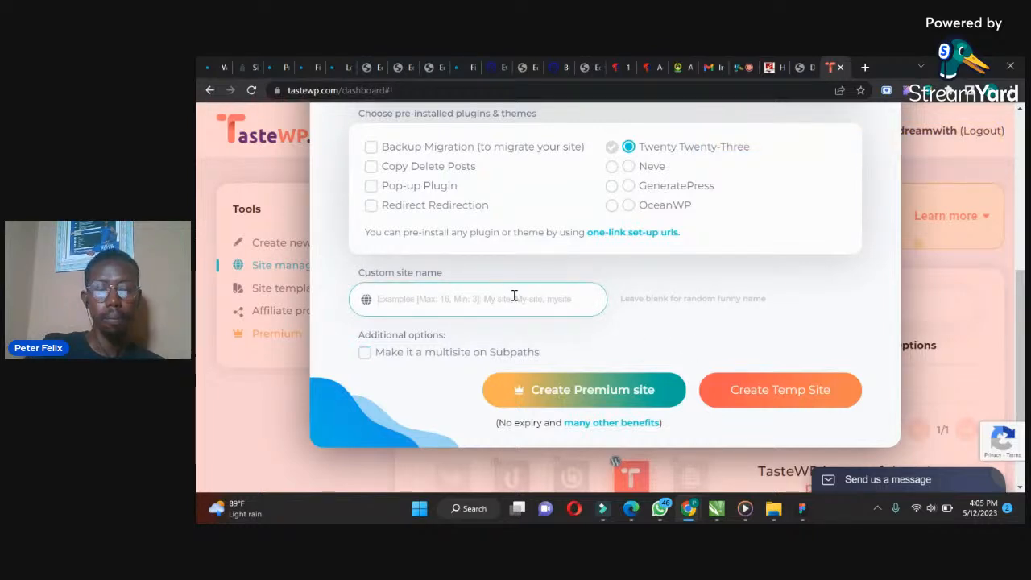
text(retrain)
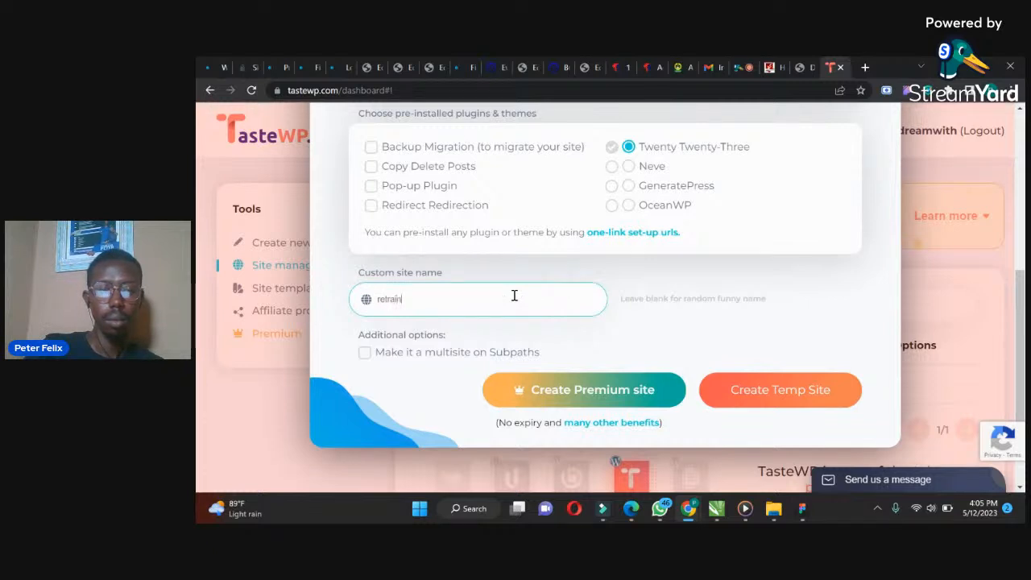
text(gslide)
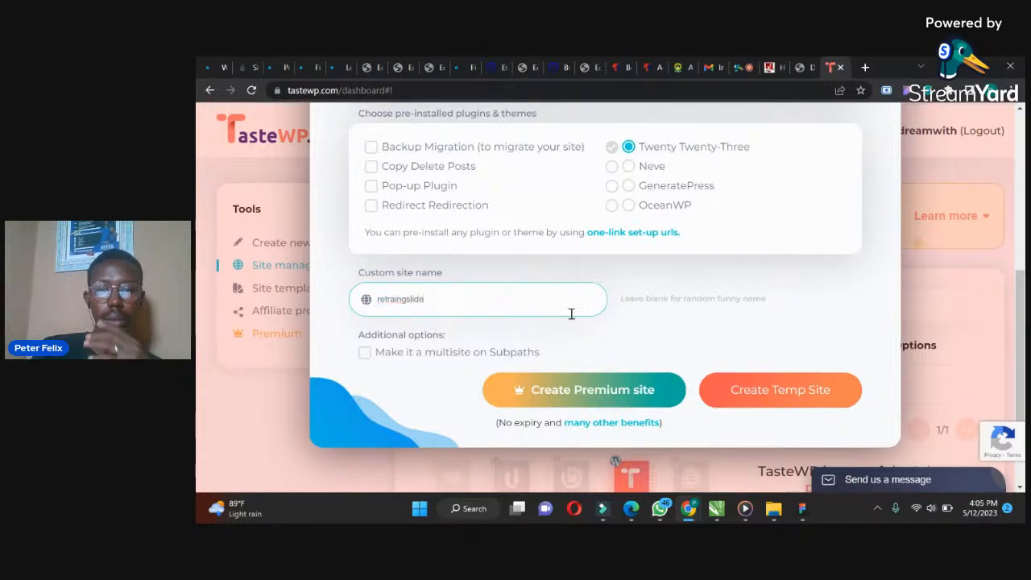
click(763, 390)
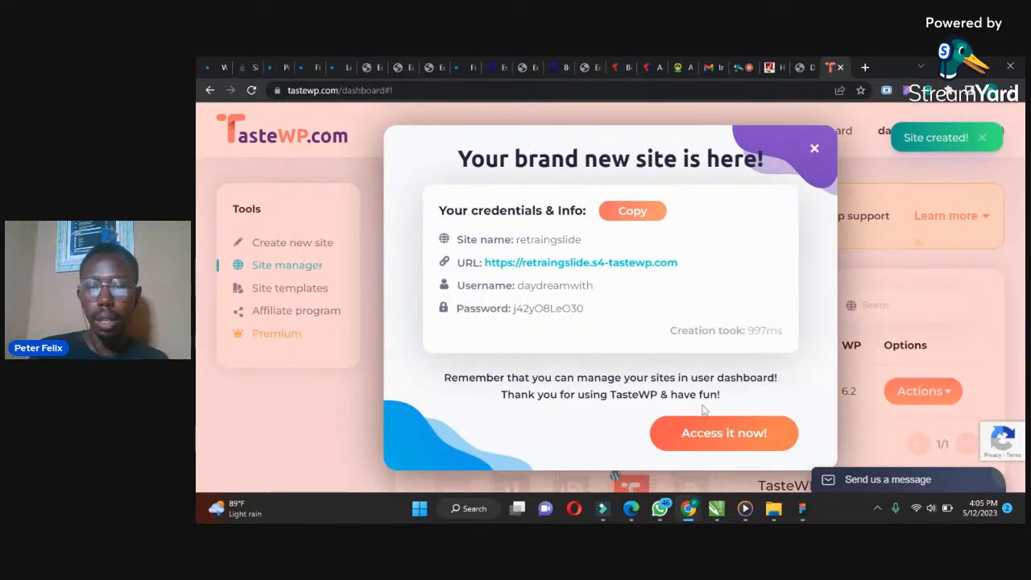
Access the new site and update the WordPress database
click(667, 268)
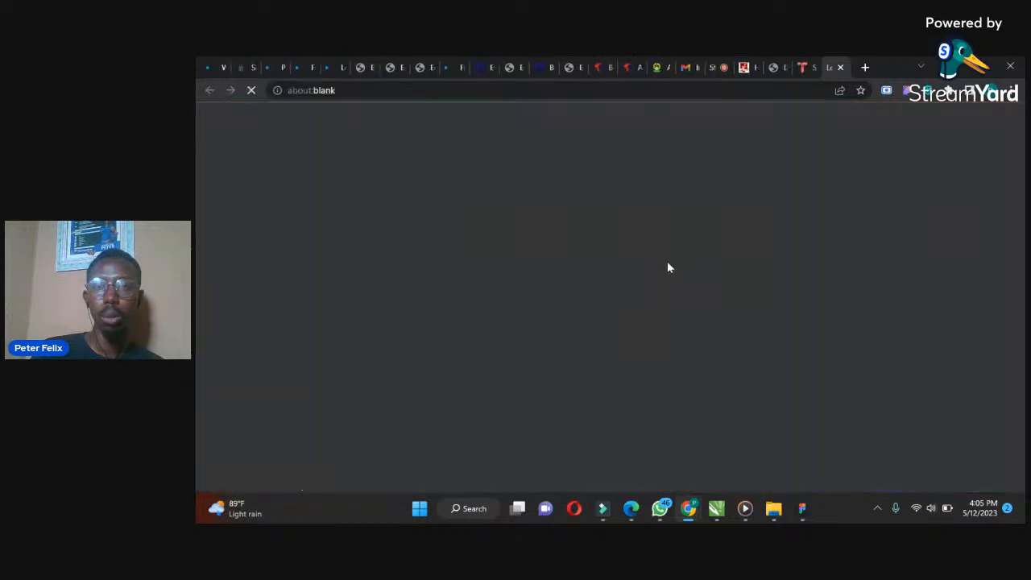
click(803, 67)
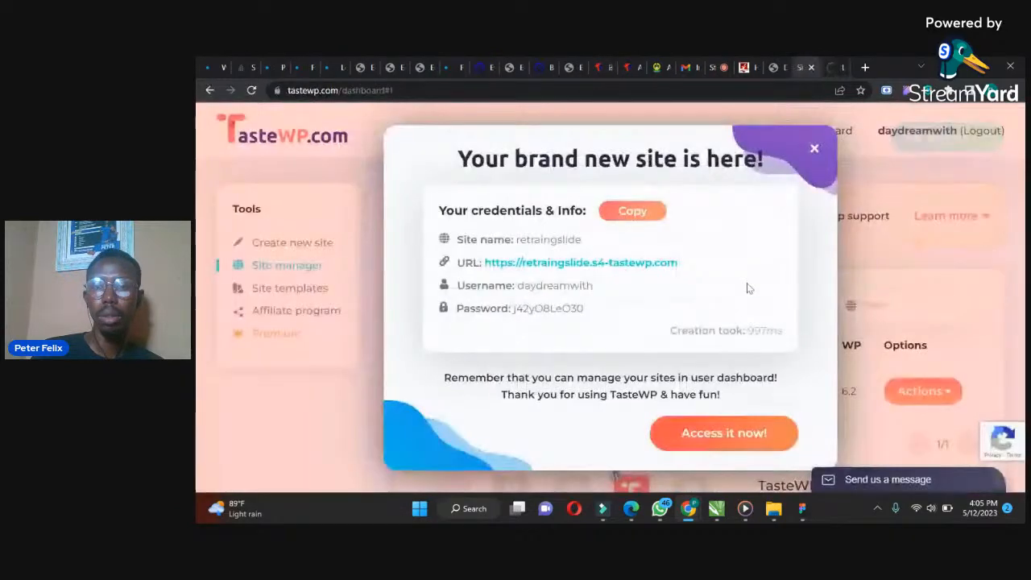
click(714, 433)
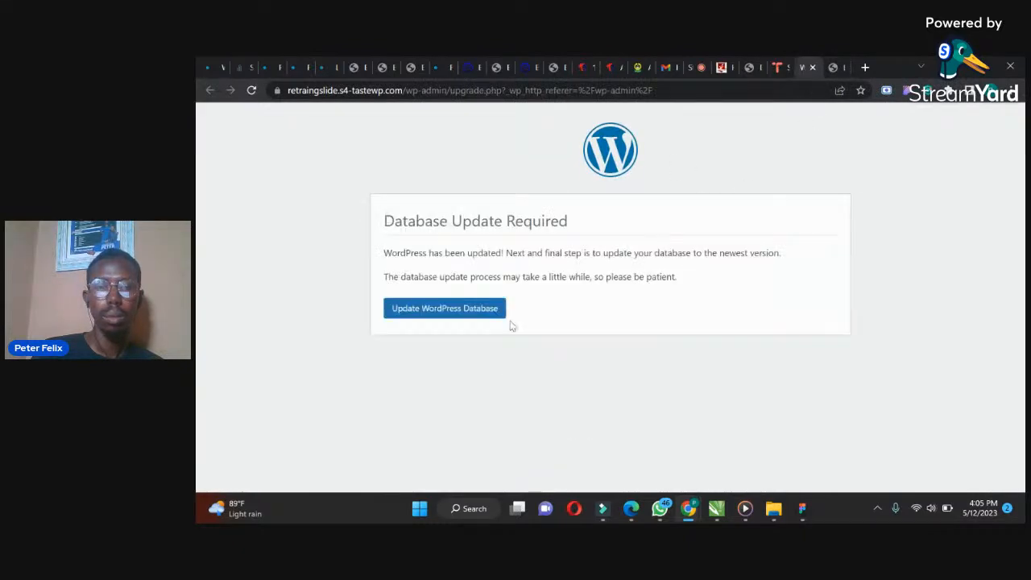
click(479, 313)
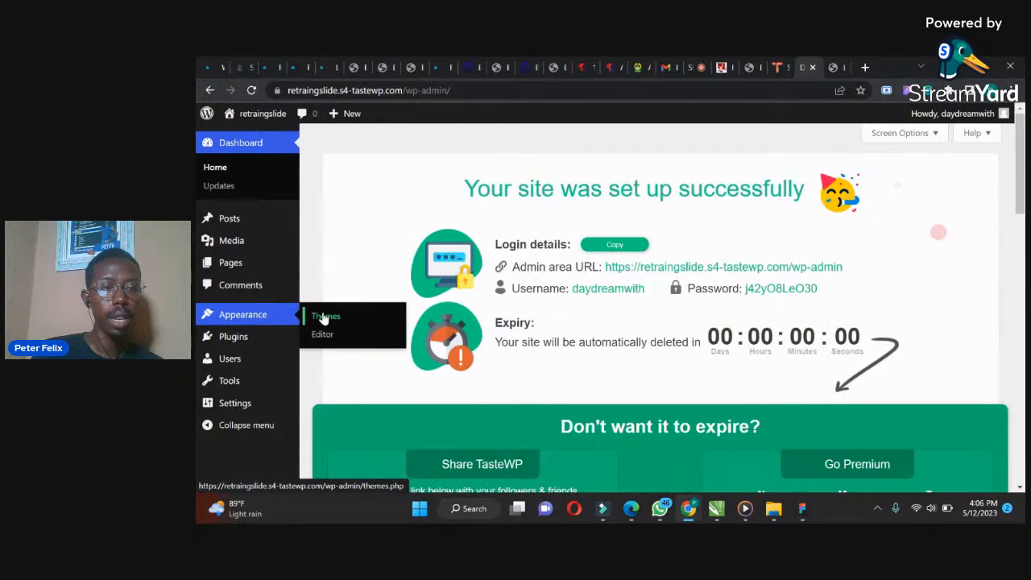
Open the site's themes and view the details of the active Twenty Twenty-Three theme
click(324, 318)
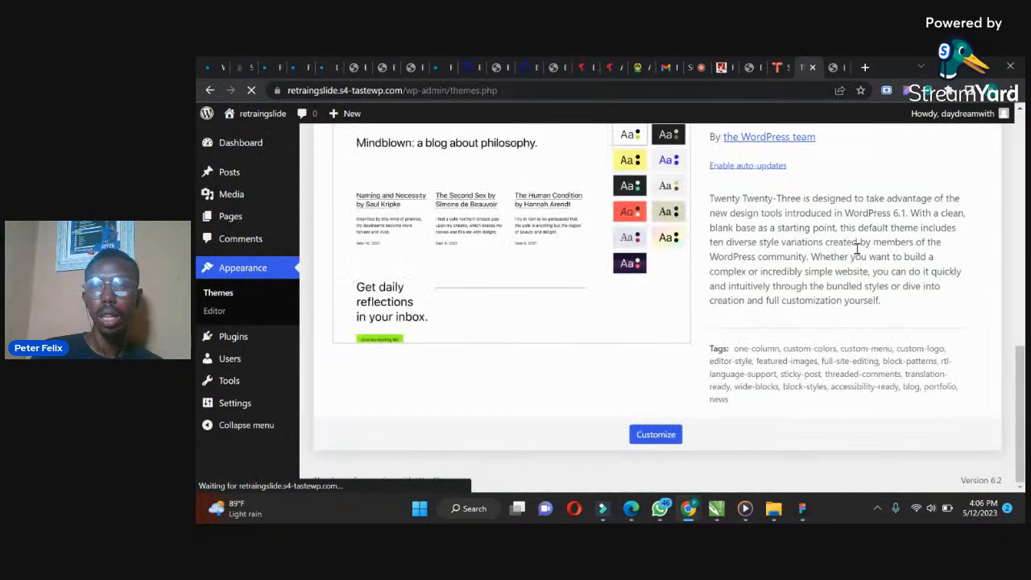
drag(1019, 385, 1020, 246)
click(737, 390)
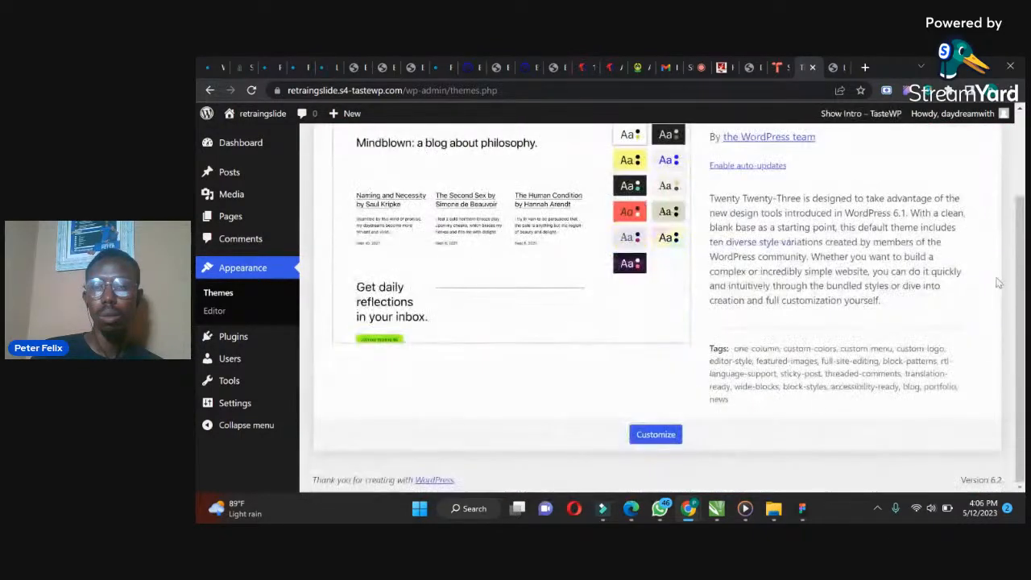
scroll(1019, 252, up, 3)
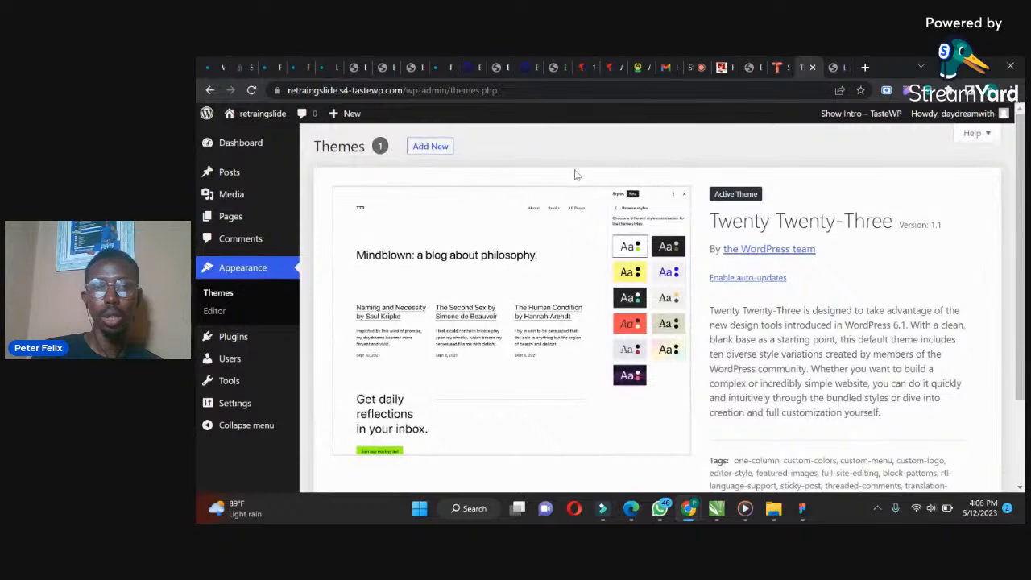
Add a new theme by installing and activating Astra
click(428, 146)
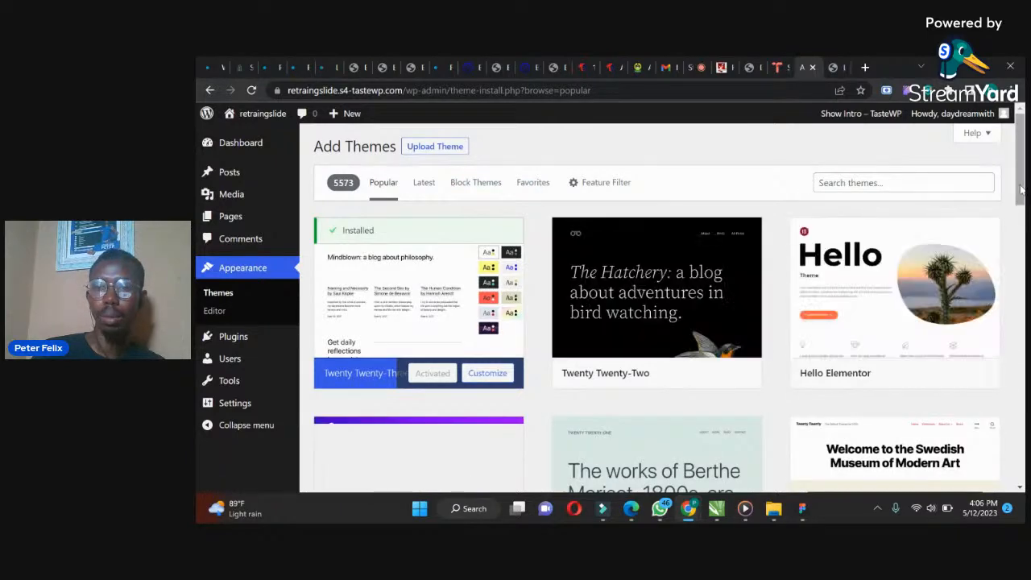
drag(1021, 183, 1021, 219)
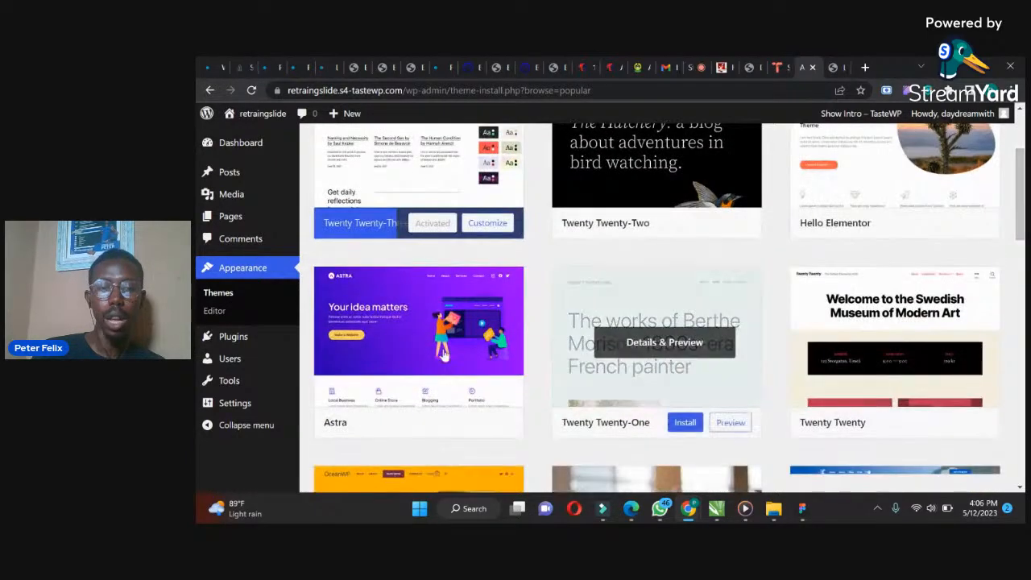
click(447, 422)
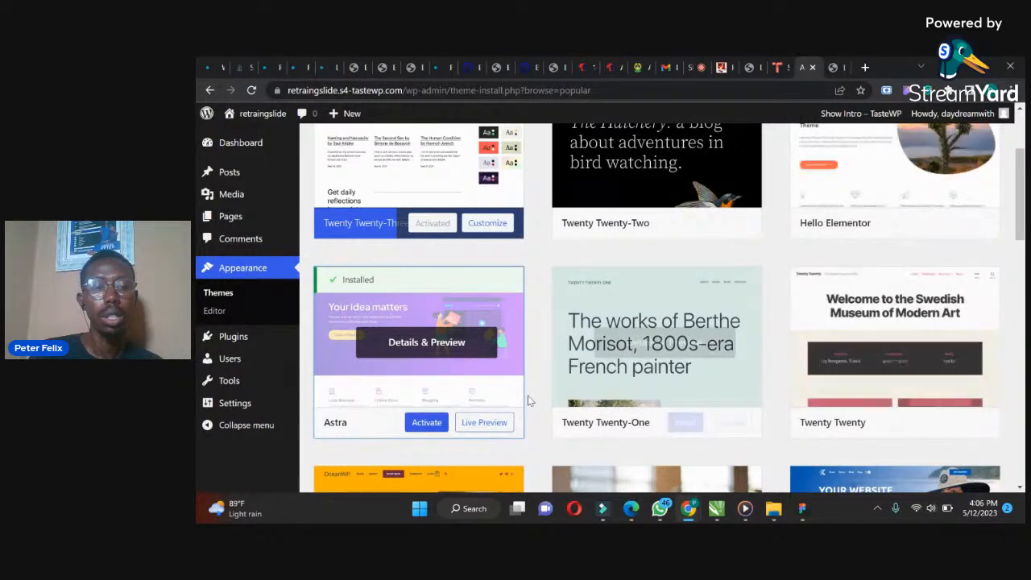
click(427, 424)
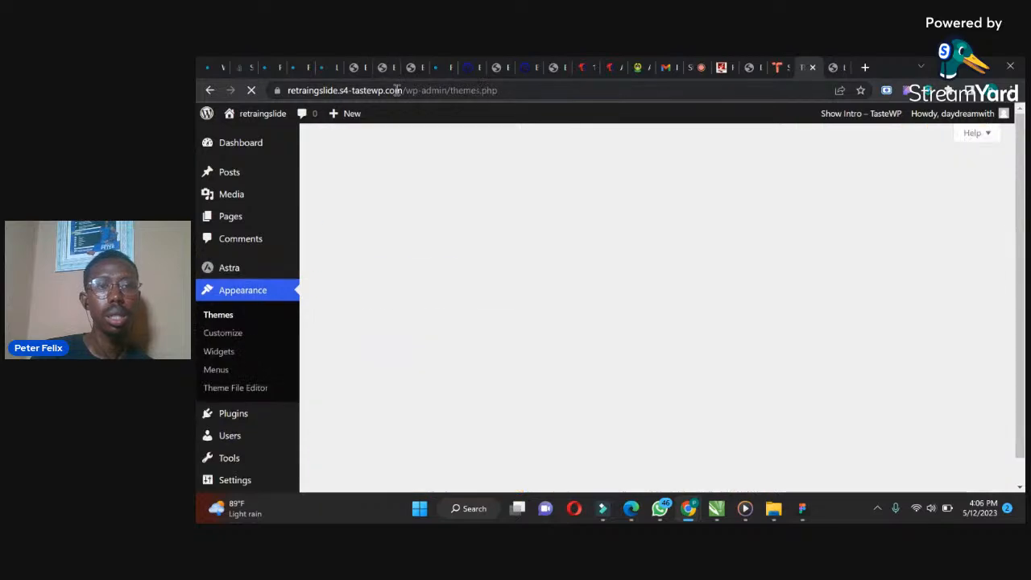
Paste the site's admin URL into the other tab's address bar to open the dashboard there
drag(399, 89, 287, 91)
key(ctrl+c)
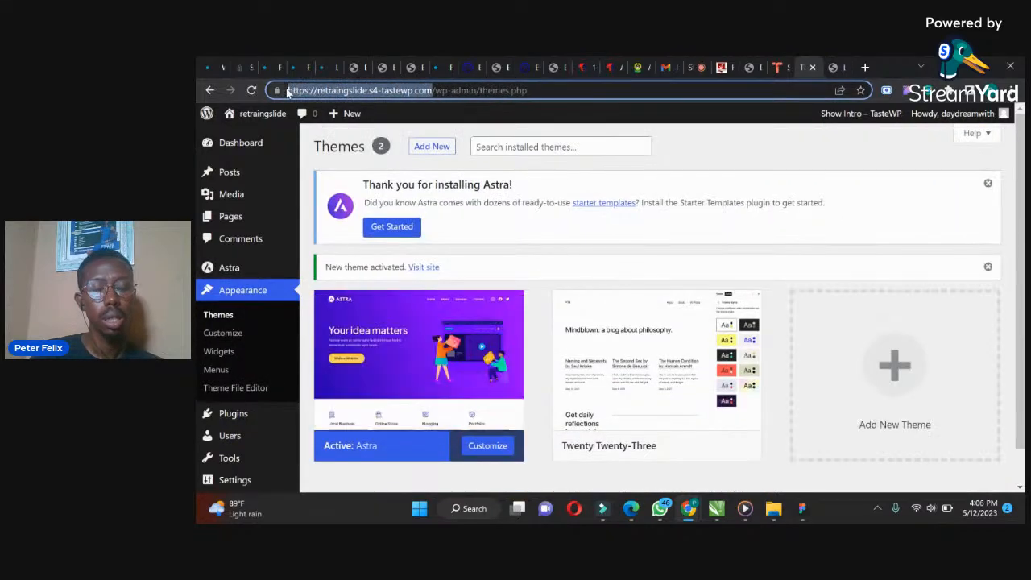
click(843, 62)
click(745, 91)
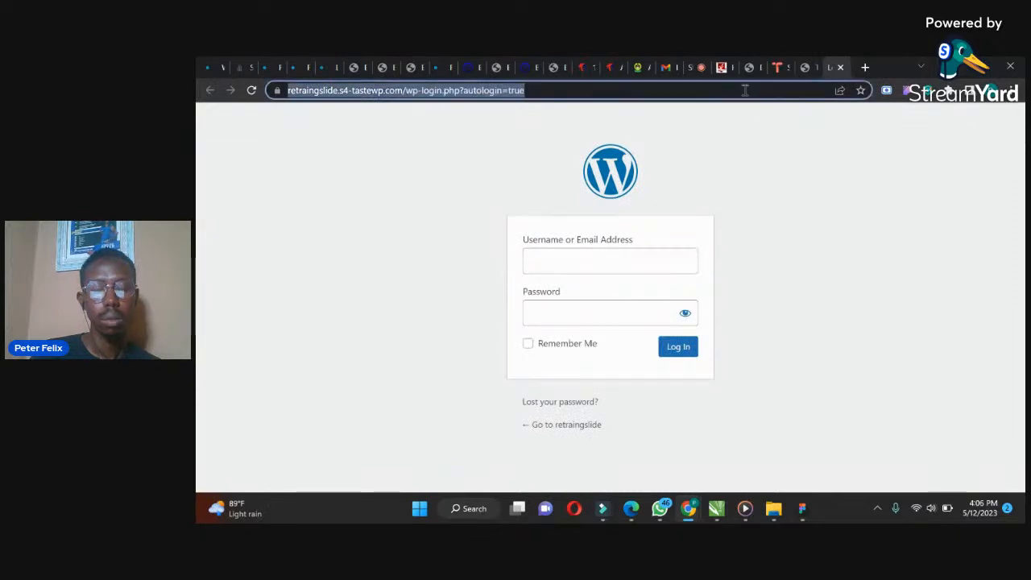
key(ctrl+v)
key(Return)
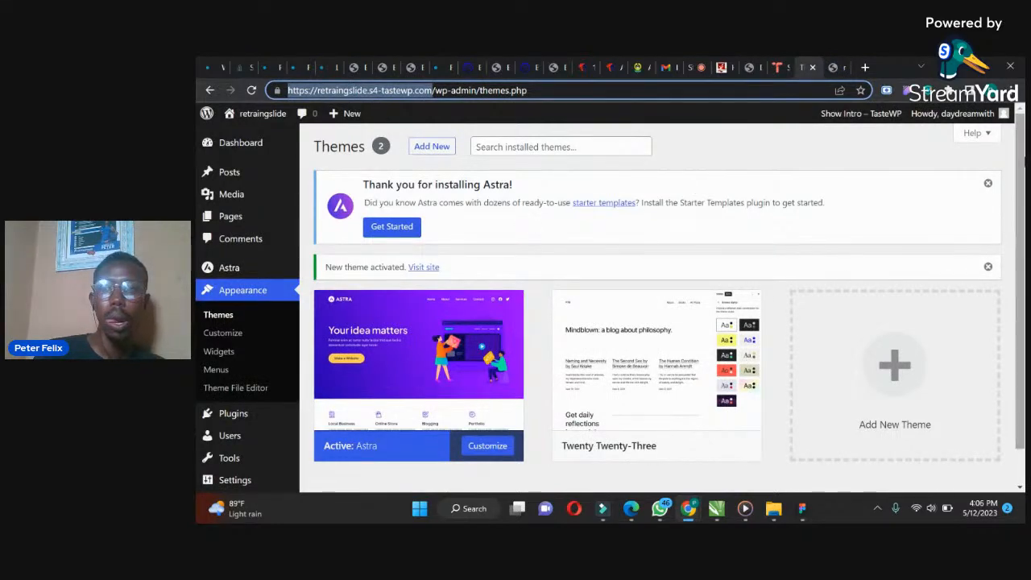
Open the Add Plugins page
drag(1023, 163, 1023, 187)
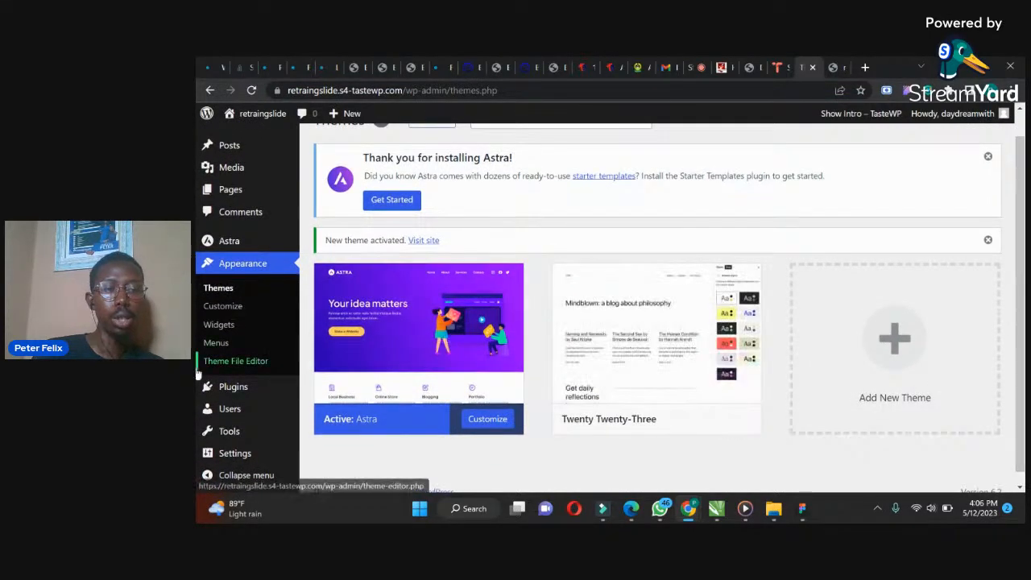
mouse_move(226, 396)
click(320, 409)
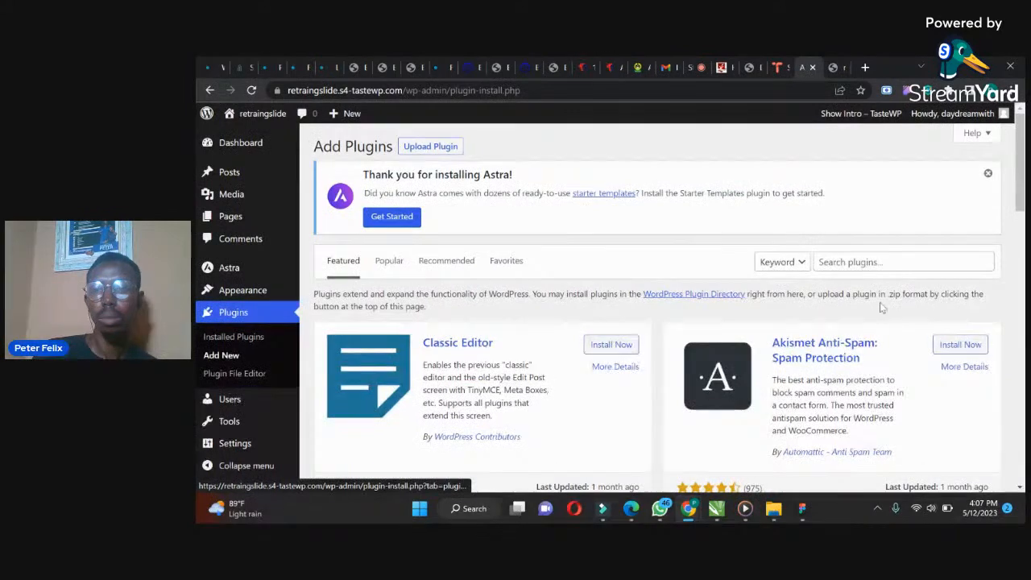
Search the plugin directory for elementor and install the Elementor Website Builder plugin
click(850, 261)
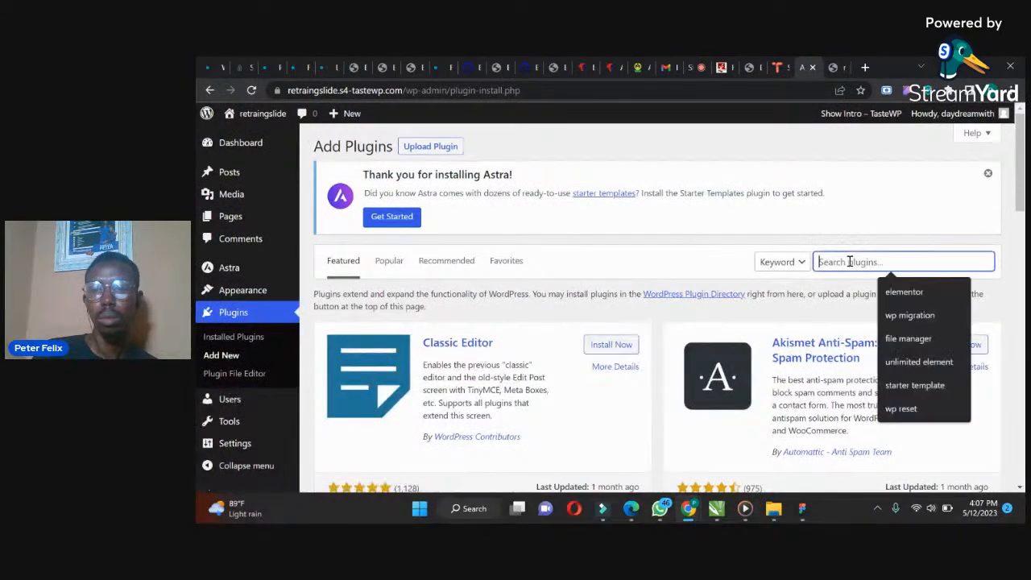
click(890, 295)
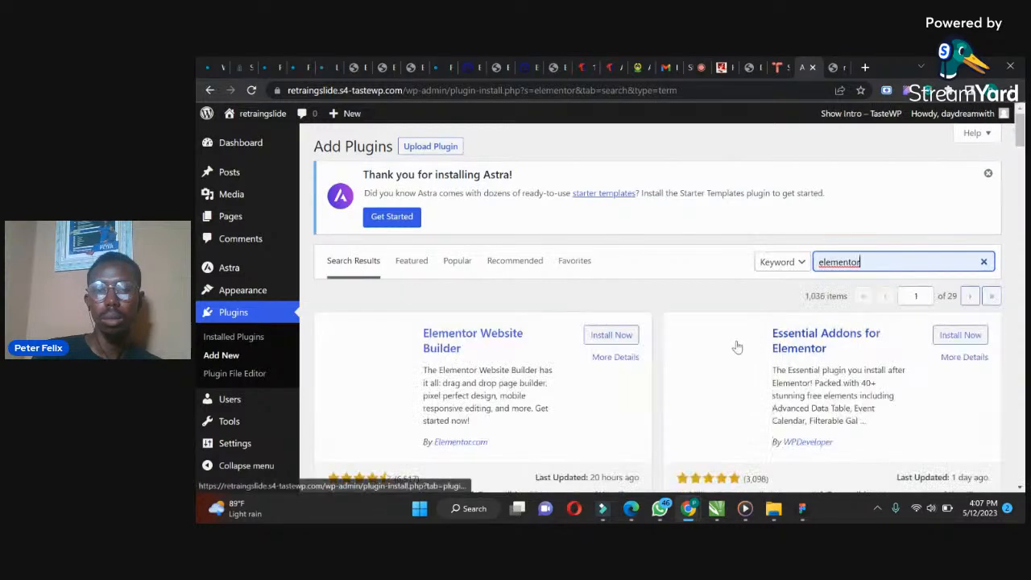
click(618, 339)
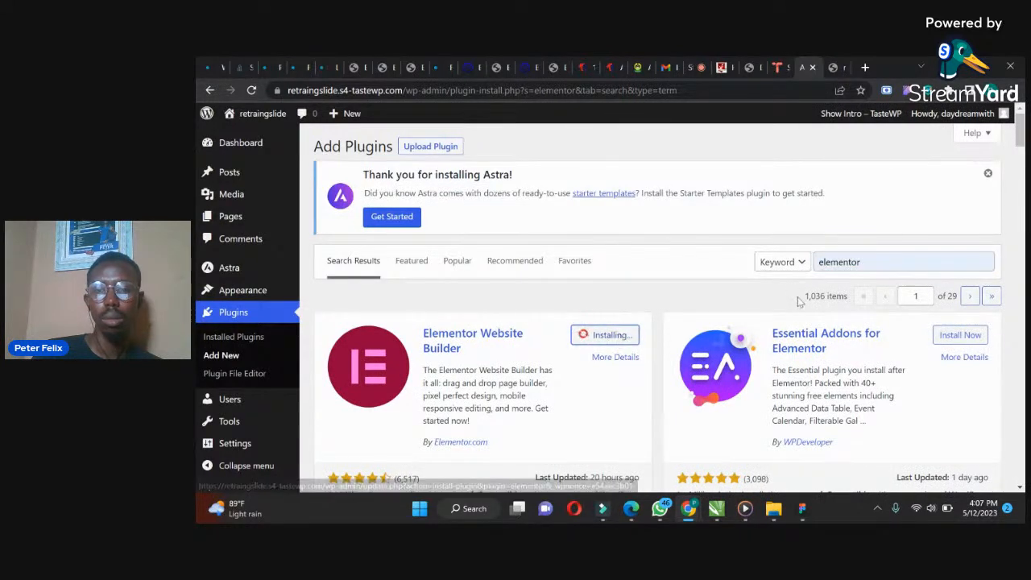
Search for smart slider, install and activate Smart Slider 3, and activate Elementor
double_click(875, 260)
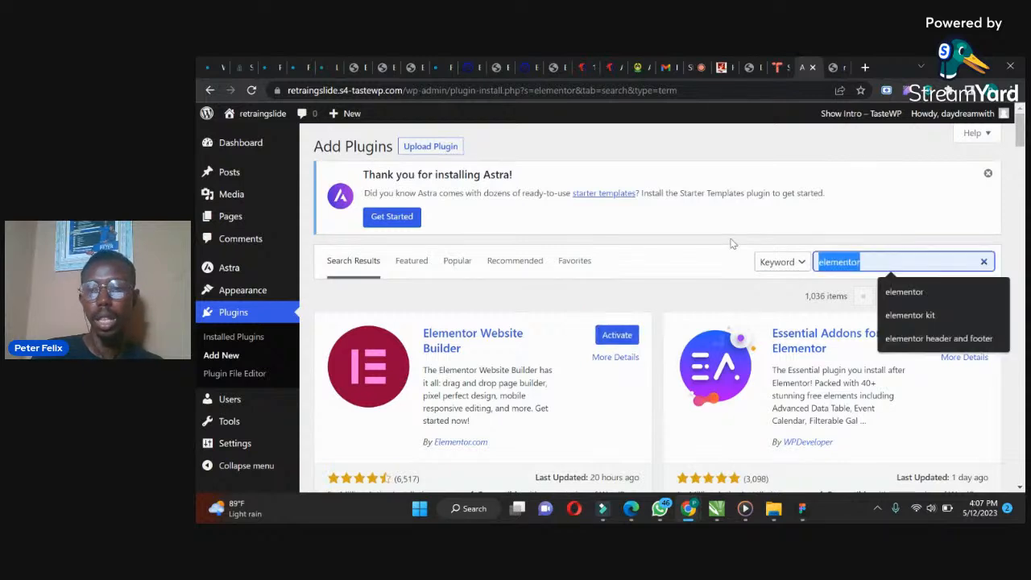
text(smart slider)
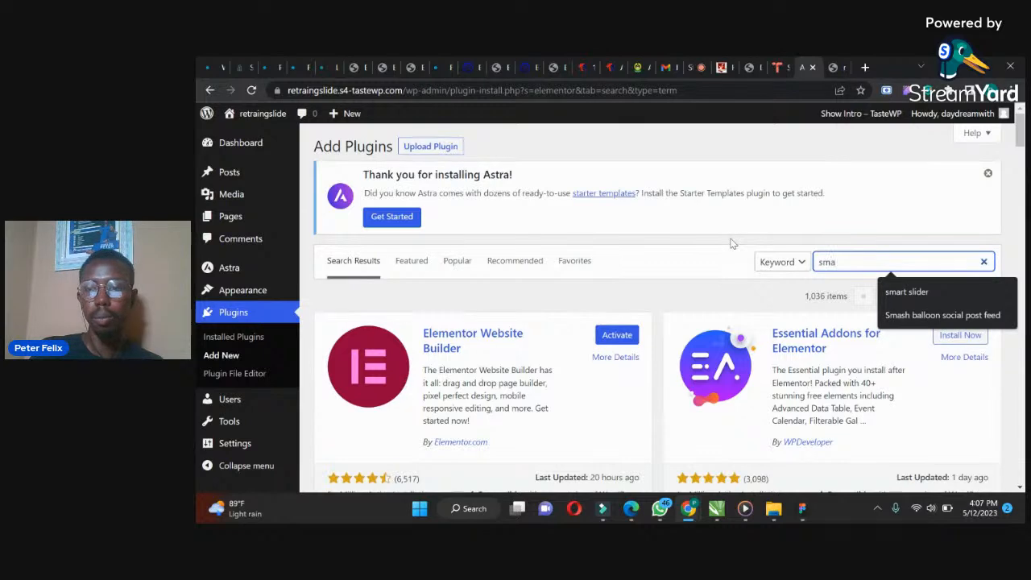
click(909, 293)
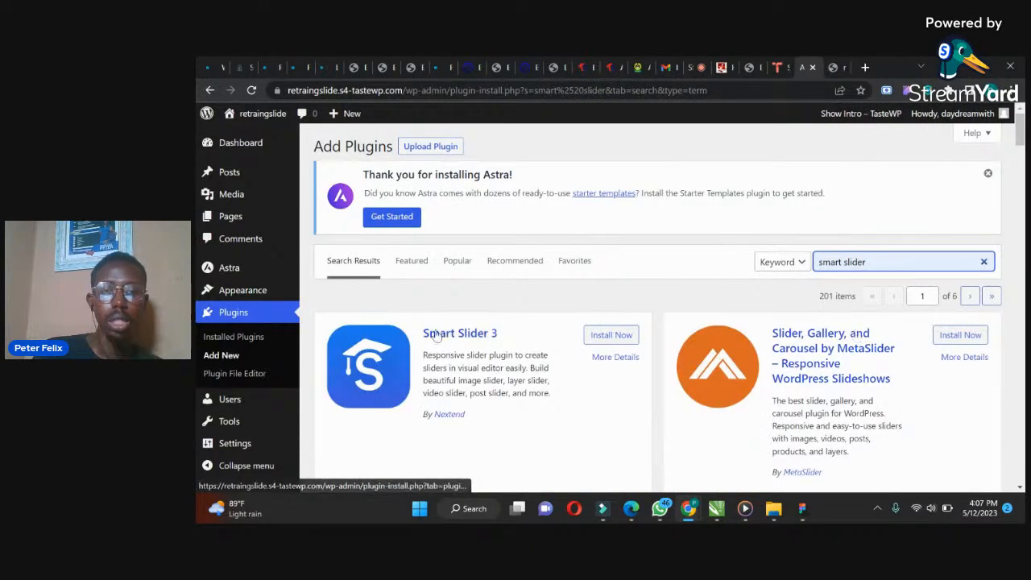
click(614, 341)
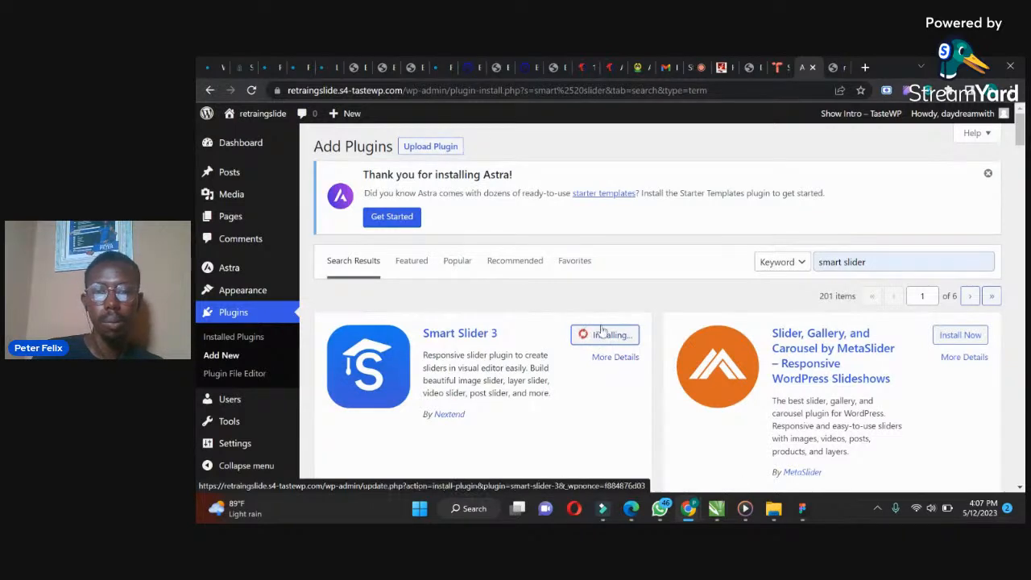
click(603, 341)
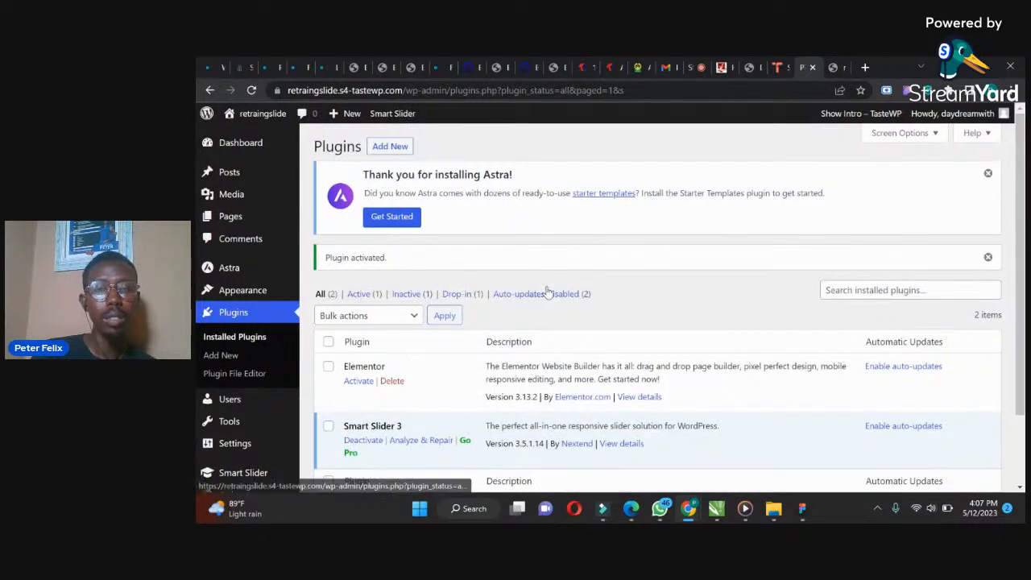
click(360, 381)
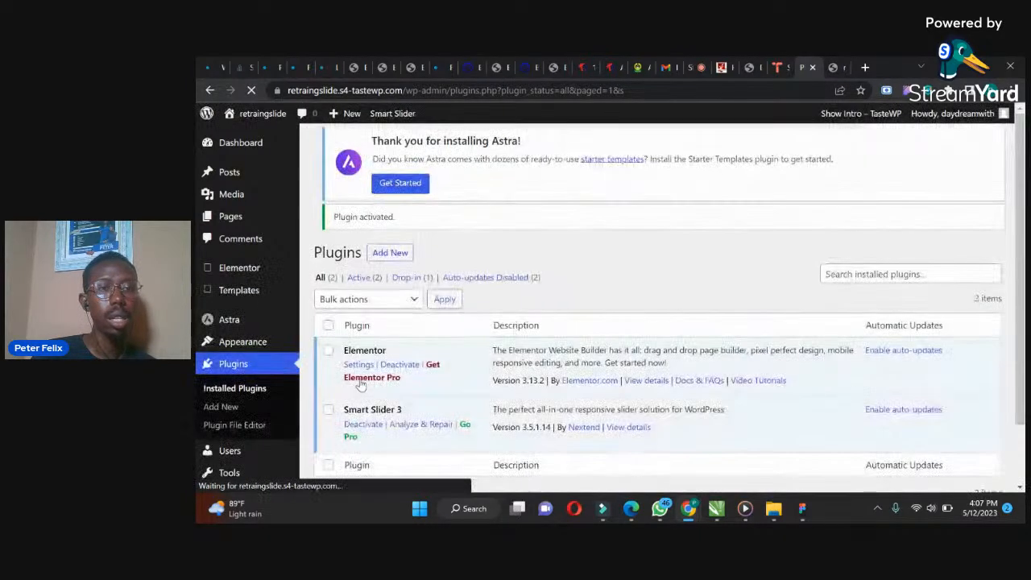
Add a new page titled Home, publish it, and return to the dashboard
mouse_move(241, 216)
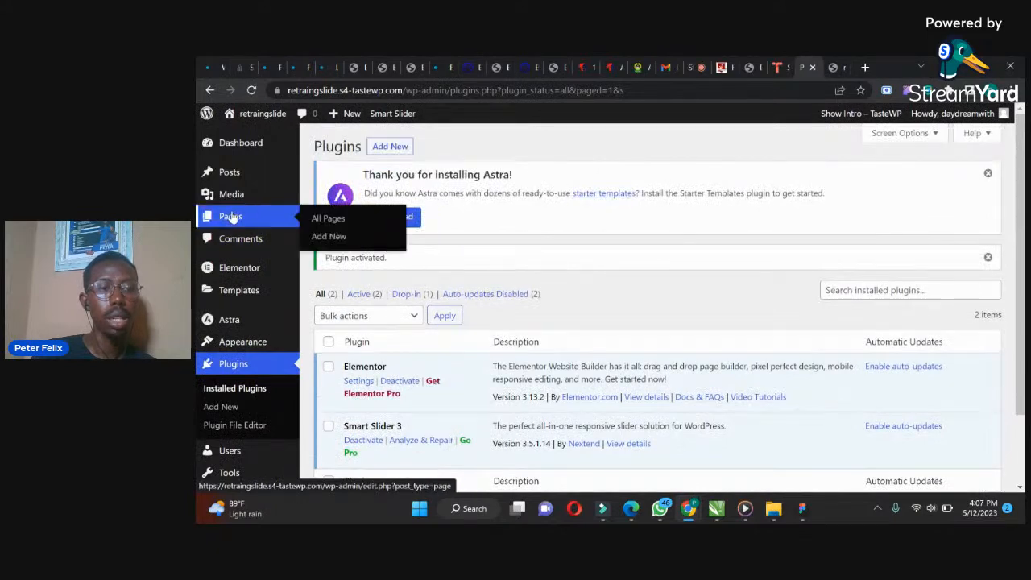
click(321, 236)
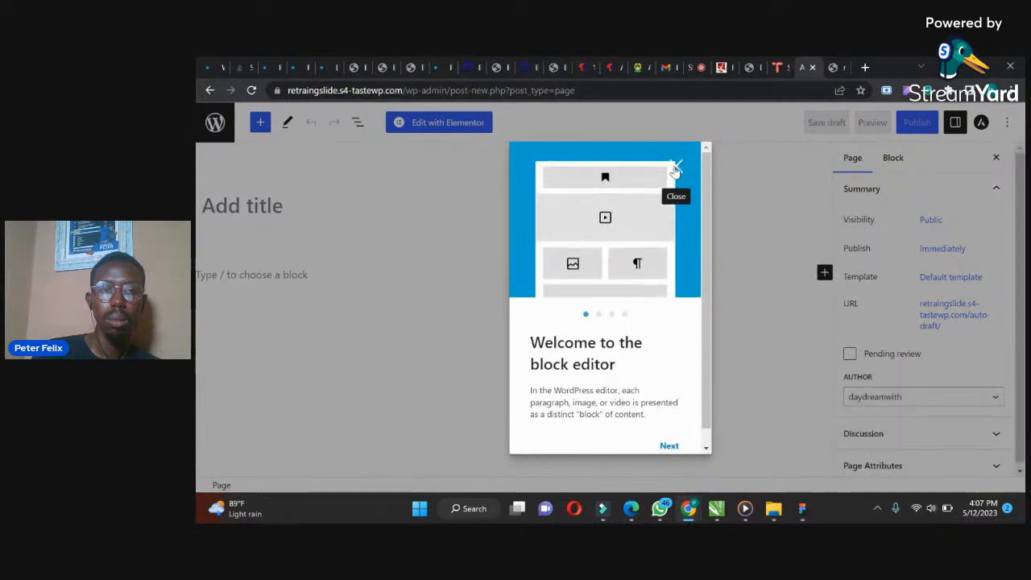
click(677, 166)
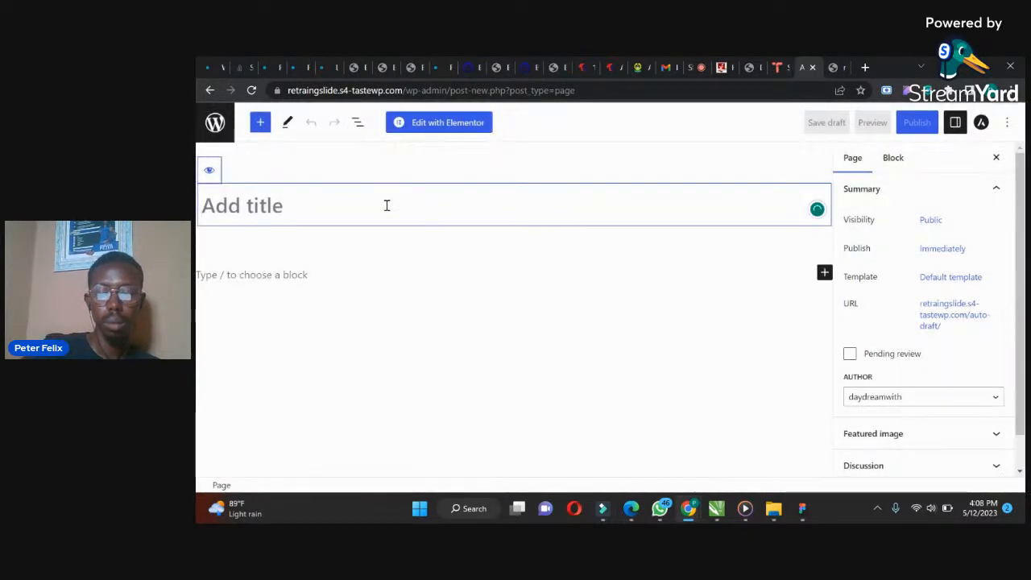
text(Home)
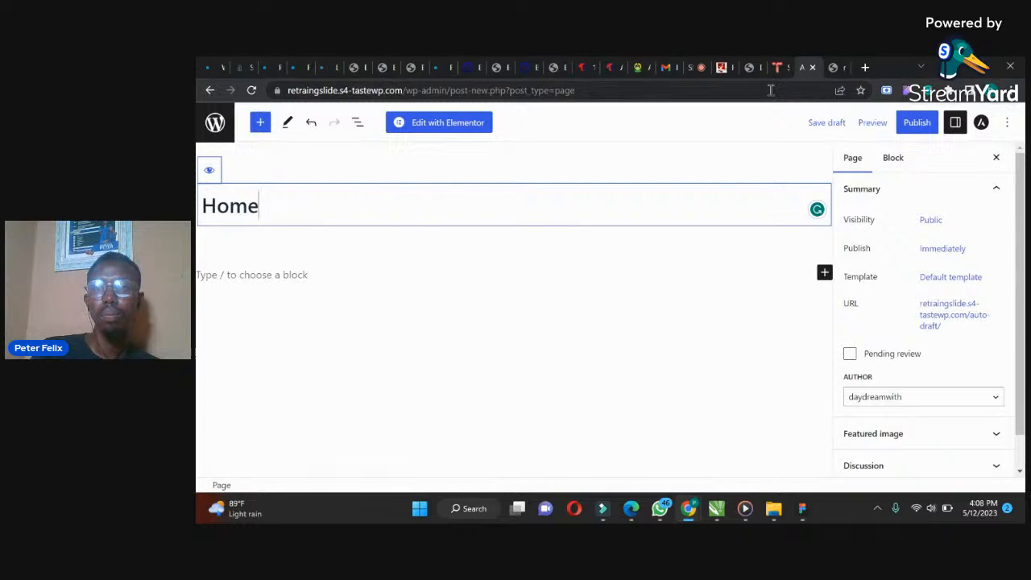
click(917, 122)
click(898, 122)
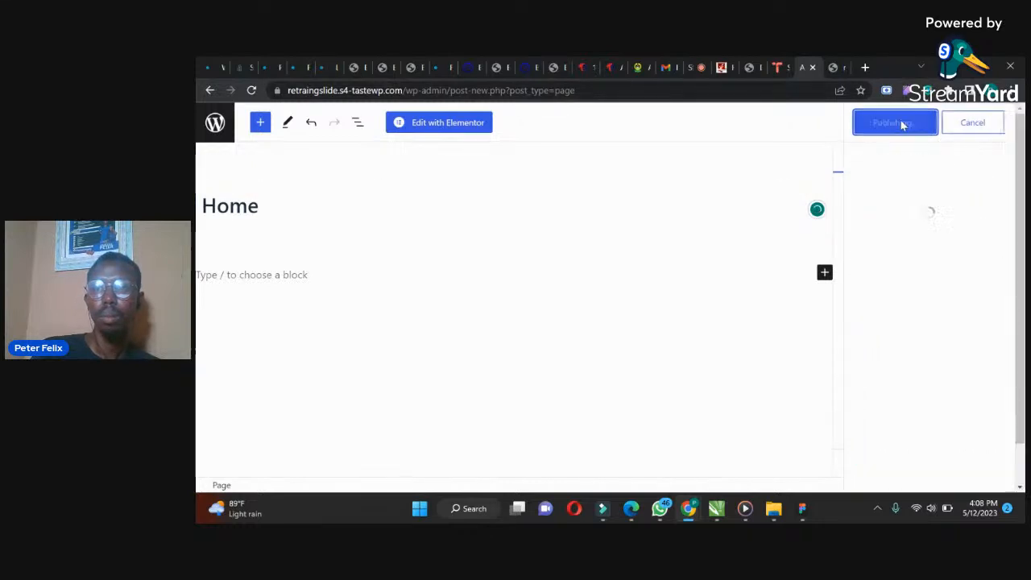
click(214, 125)
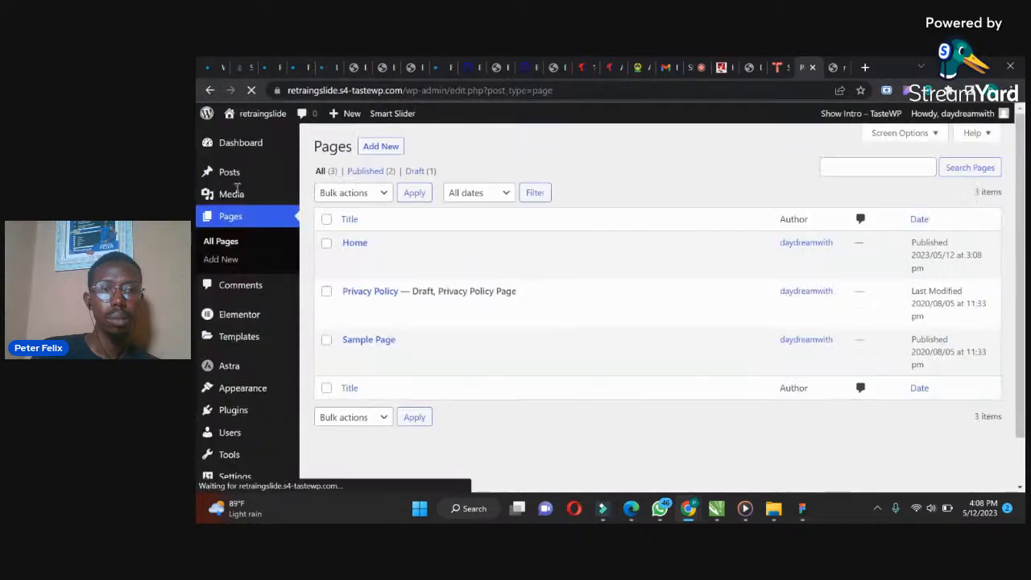
Move the Privacy Policy and Sample Page pages to the Trash
click(326, 292)
click(327, 339)
click(345, 420)
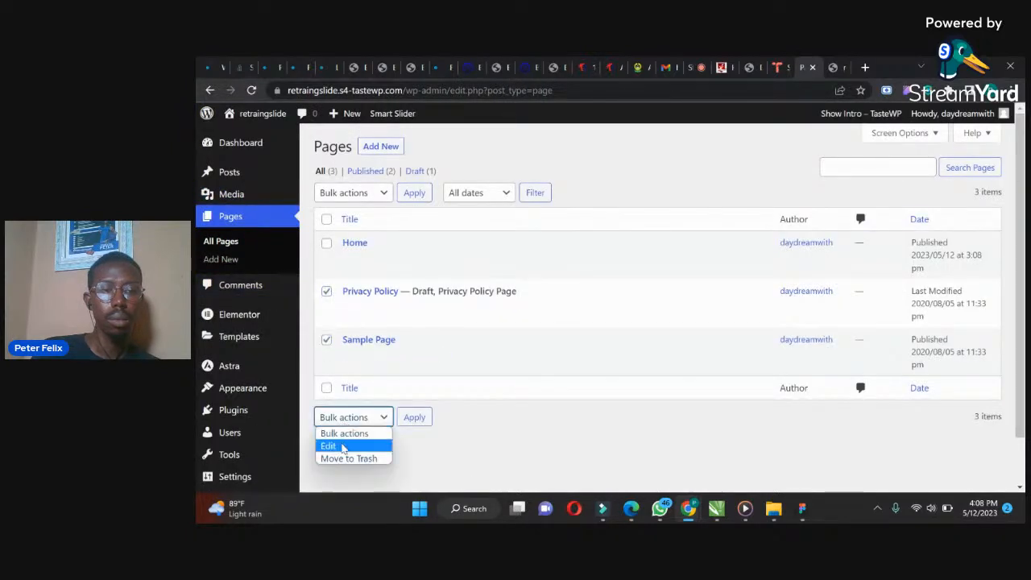
click(348, 459)
click(411, 420)
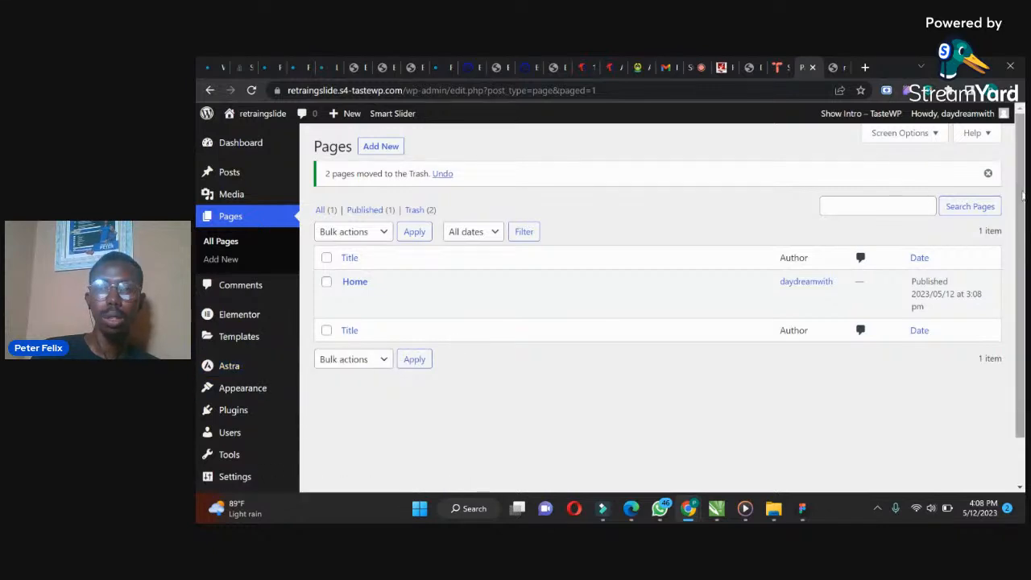
In Reading settings, make the homepage display the static page Home and save the changes
scroll(1003, 202, down, 1)
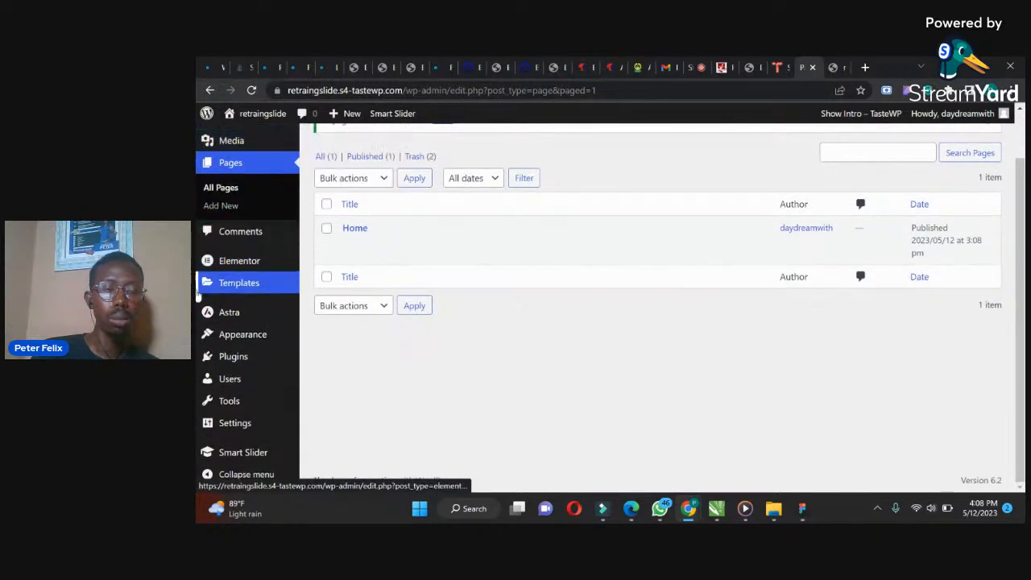
mouse_move(225, 427)
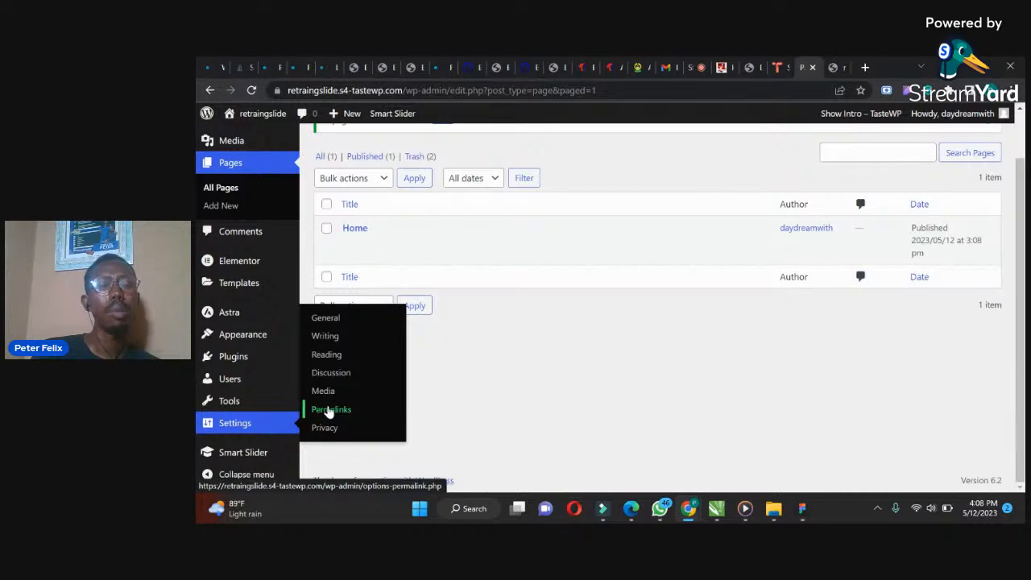
click(327, 355)
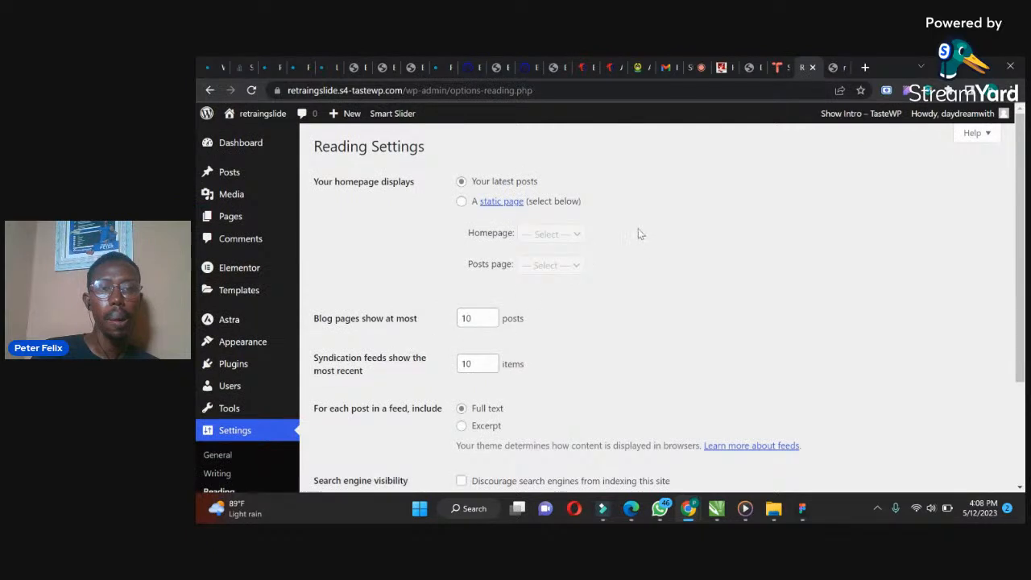
click(462, 203)
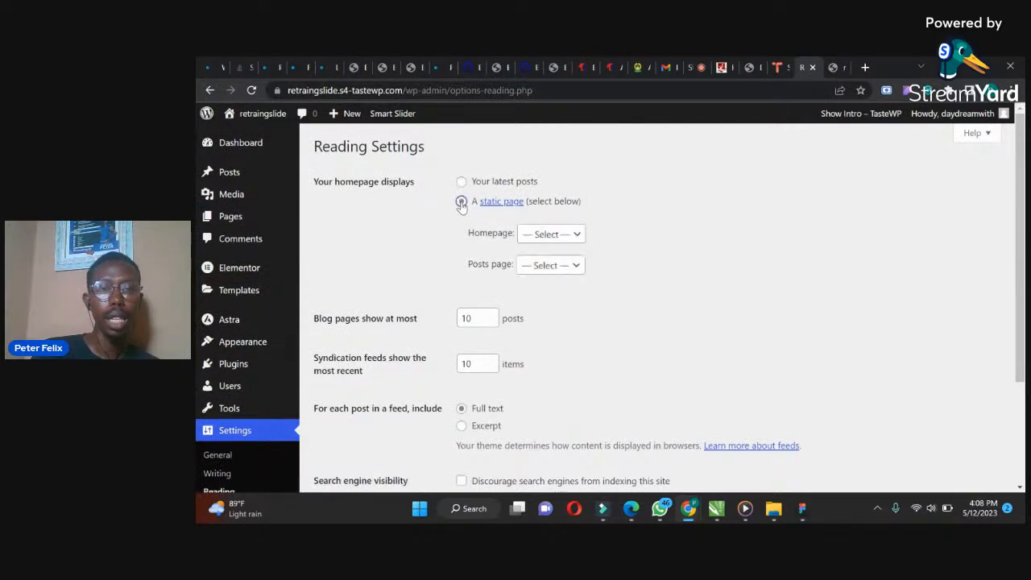
click(524, 235)
click(531, 264)
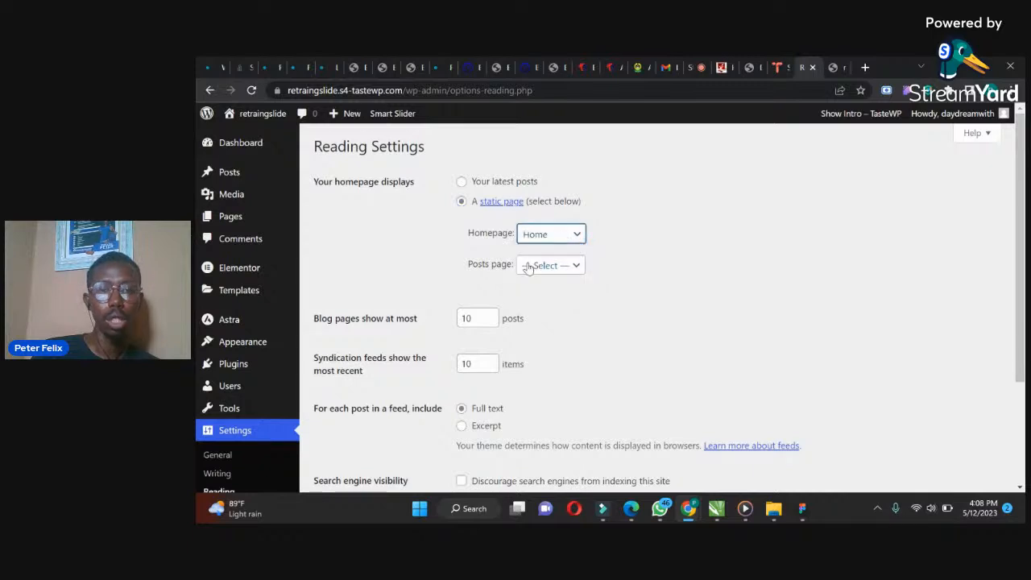
drag(1020, 210, 999, 322)
click(343, 399)
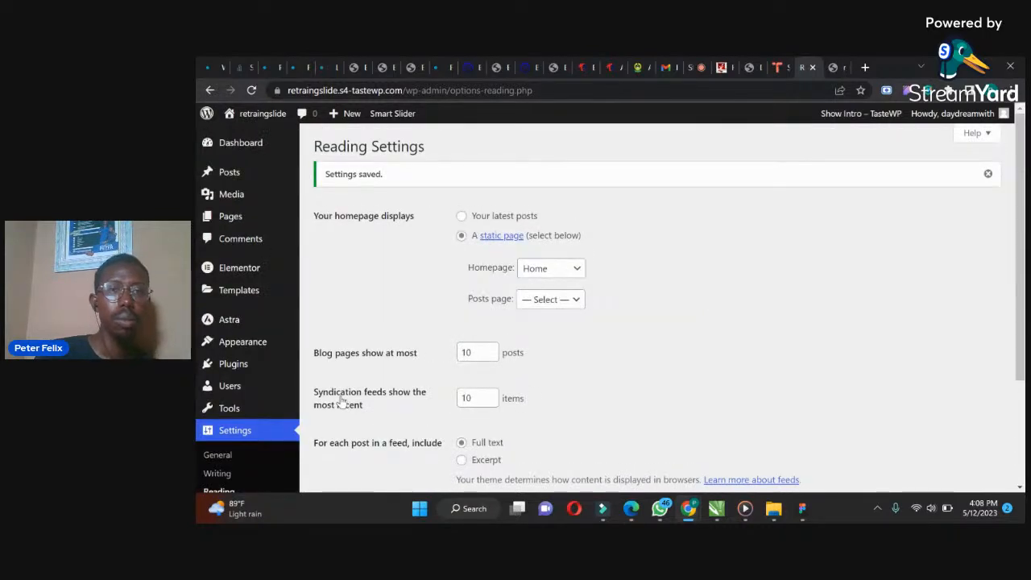
Reload the site's front end in the other tab to view the homepage
click(835, 66)
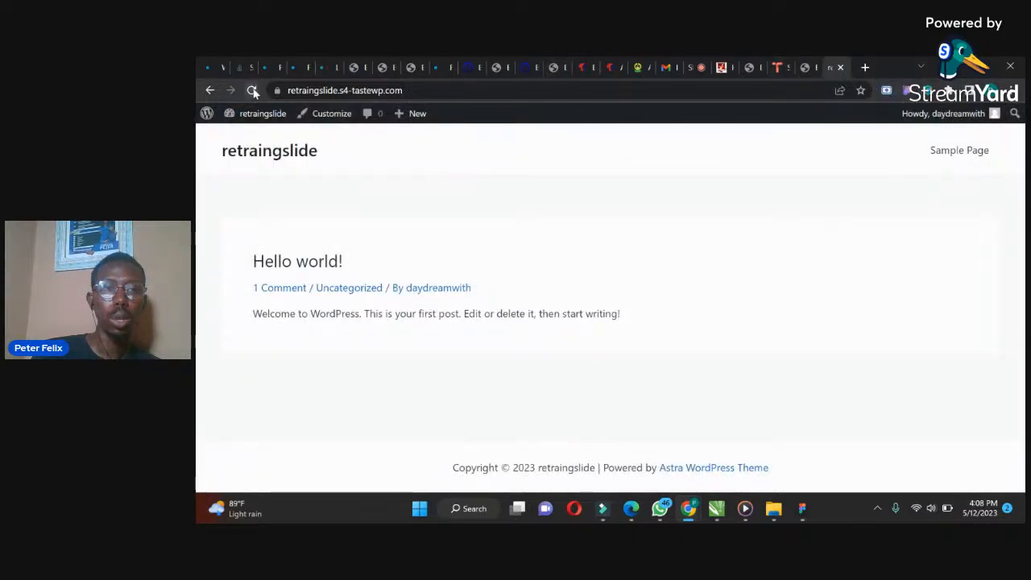
click(252, 91)
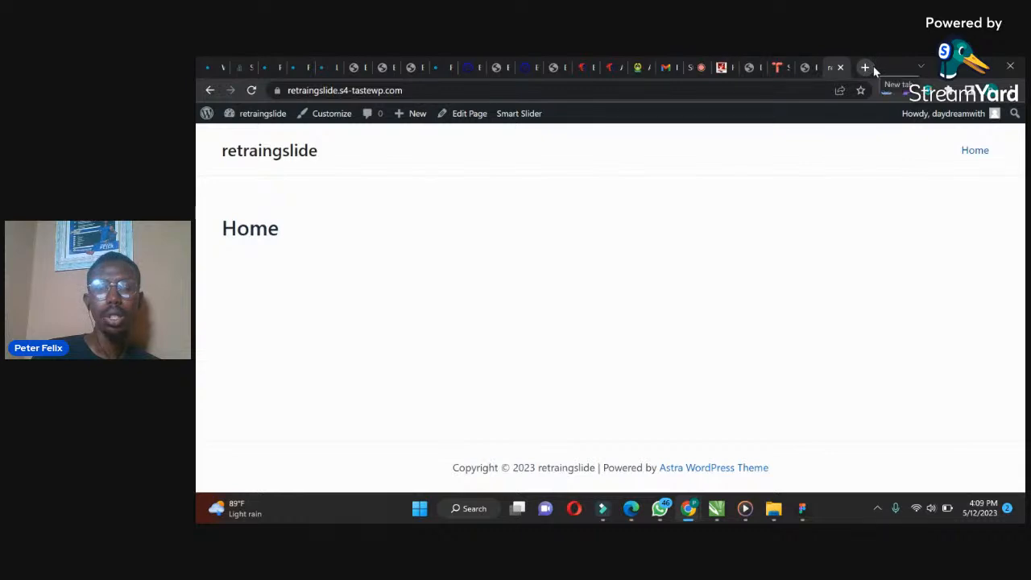
Open freepik.com in a new tab and search its assets for people
click(867, 67)
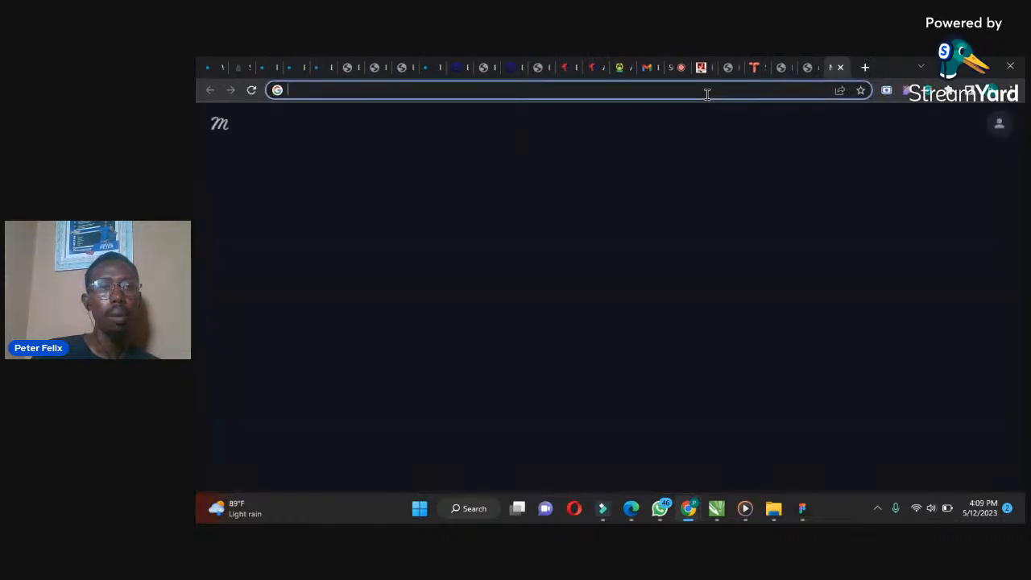
text(fr)
key(Return)
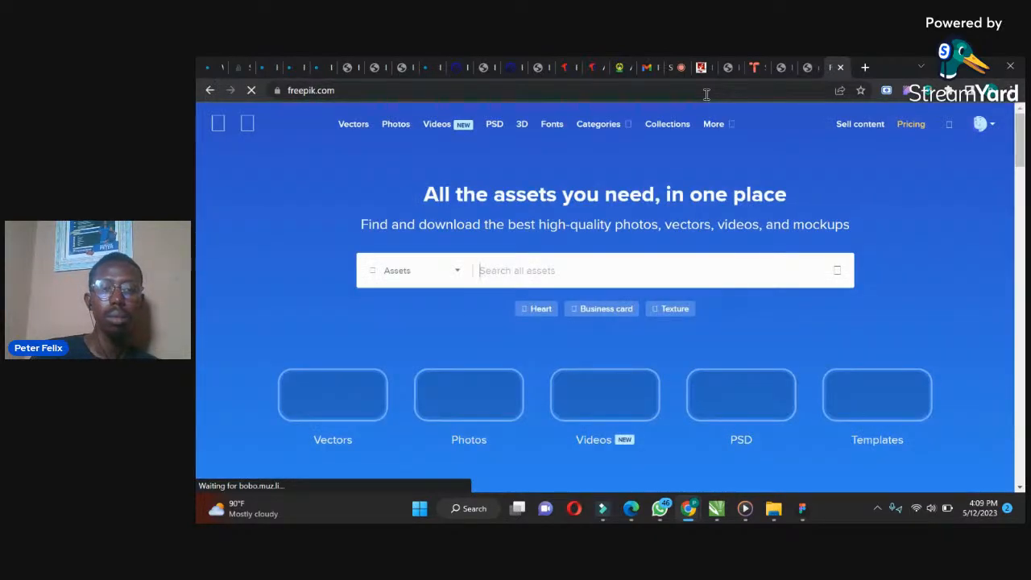
click(503, 270)
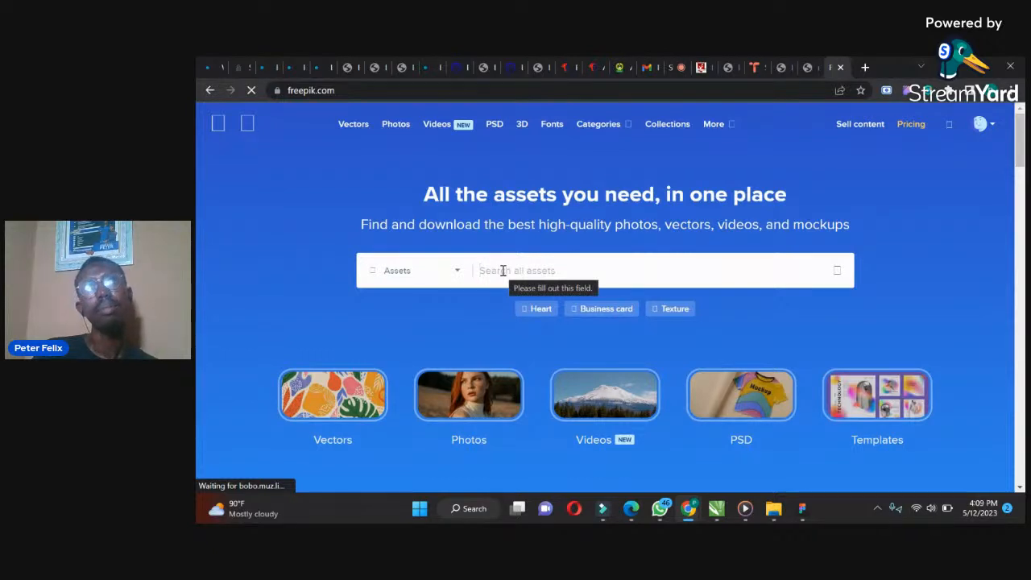
text(people)
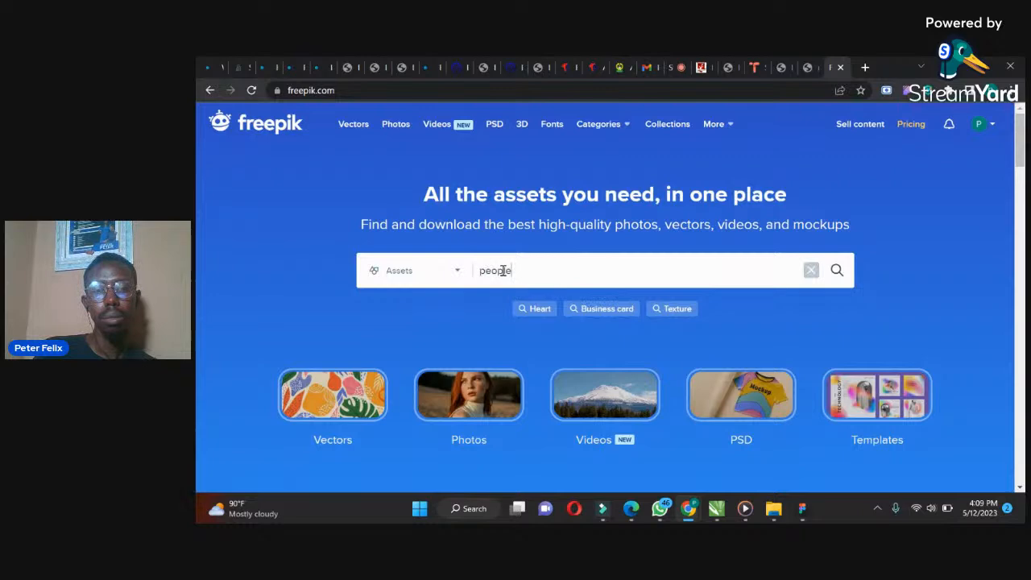
key(Return)
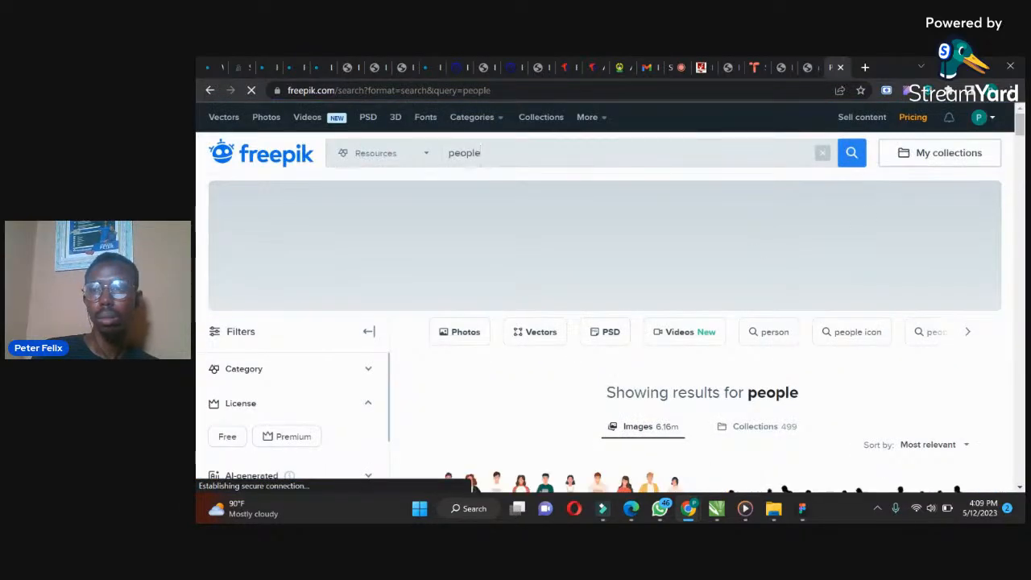
Replace the freepik search with crowd
mouse_move(1021, 130)
mouse_down()
mouse_move(1016, 214)
mouse_move(1018, 121)
mouse_up()
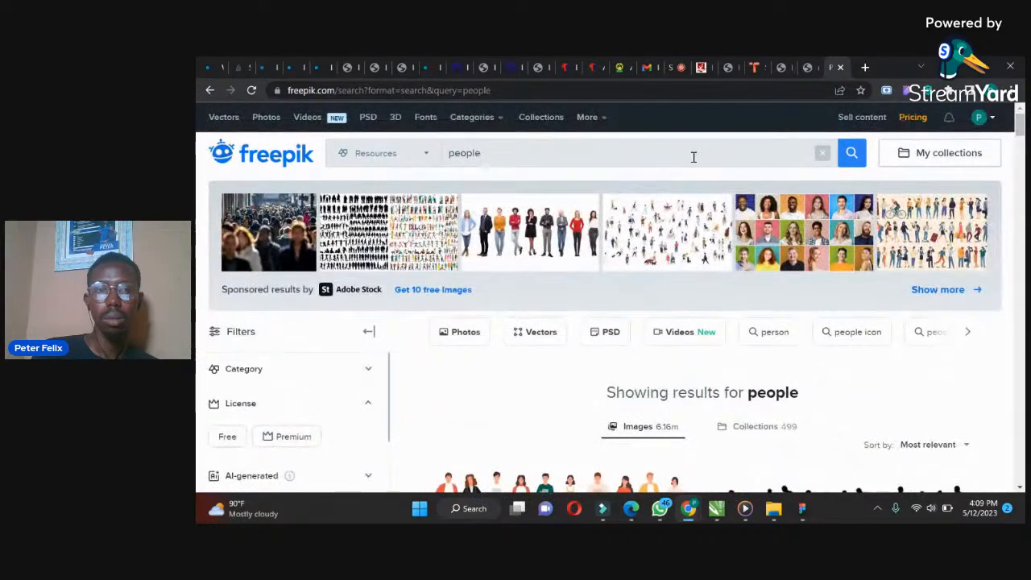
key(ctrl+a)
text(c)
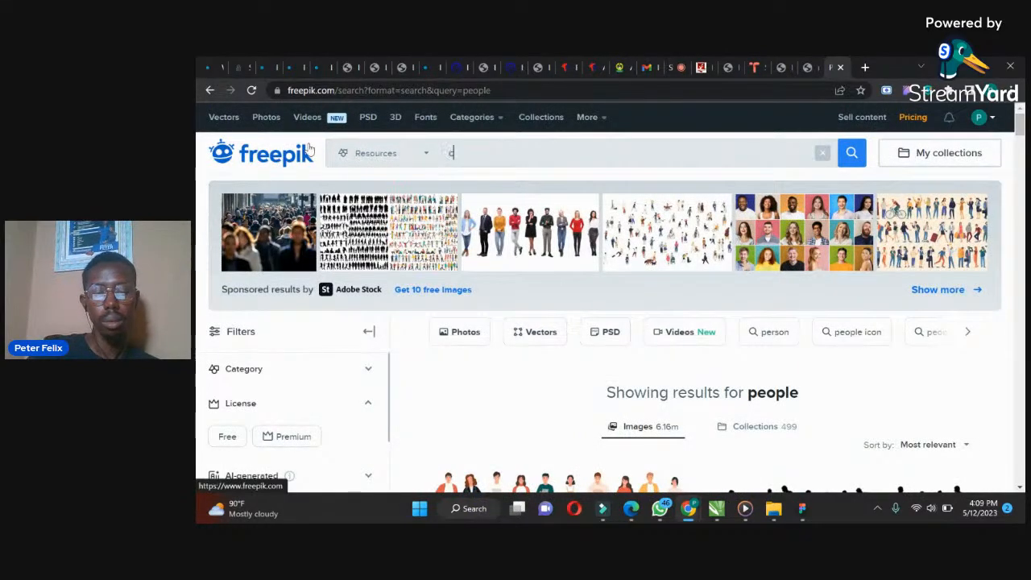
key(Return)
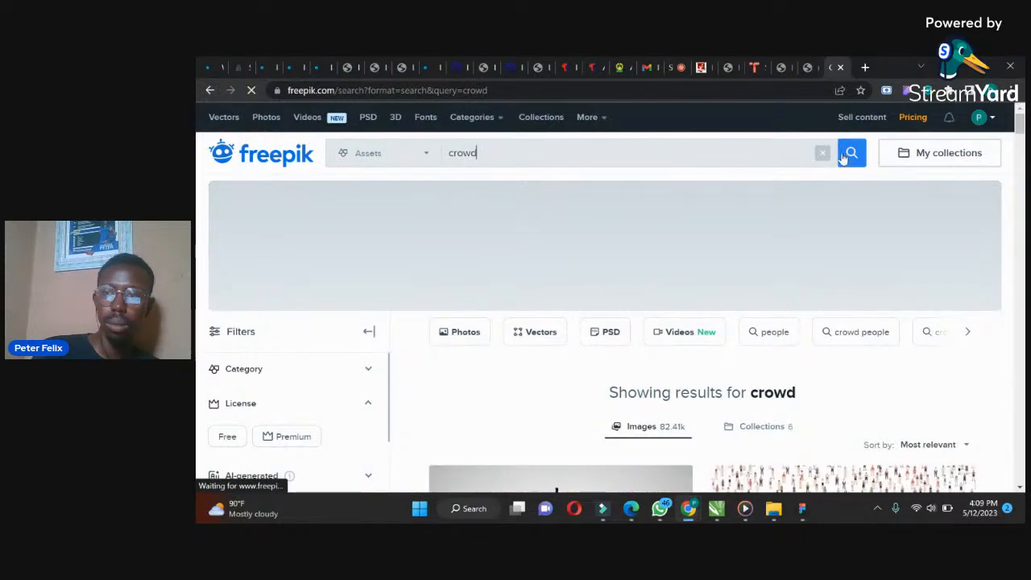
Open the concert crowd photo from the results and download it
drag(1020, 123, 1019, 162)
click(856, 298)
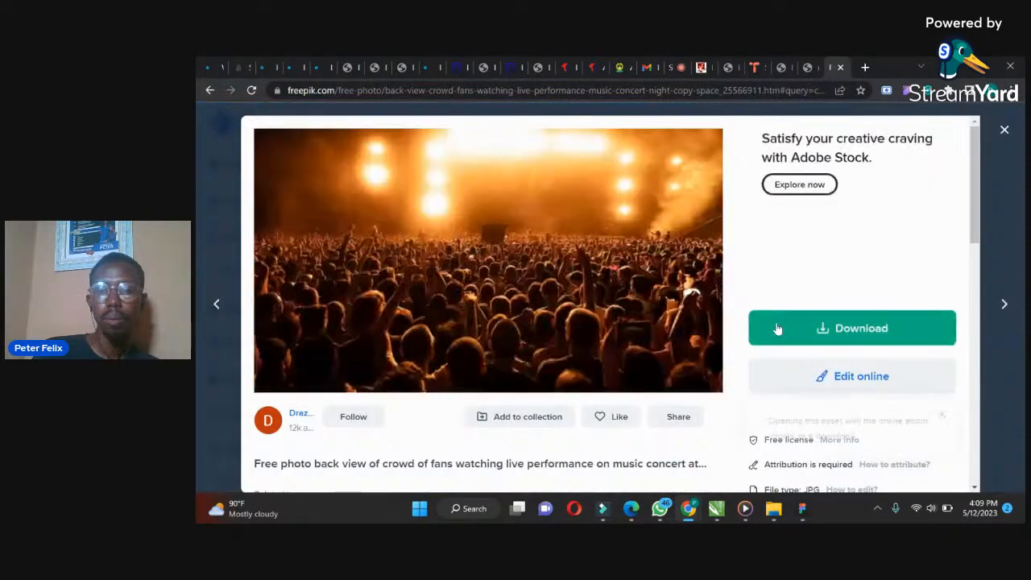
click(775, 328)
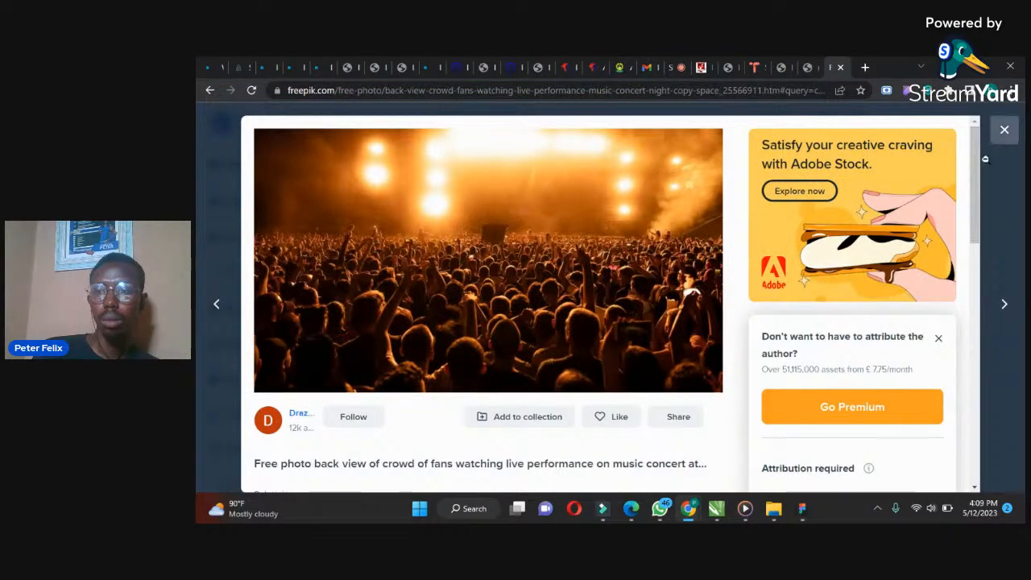
Start the free download of the concert crowd photo
drag(975, 193, 975, 194)
scroll(847, 301, down, 3)
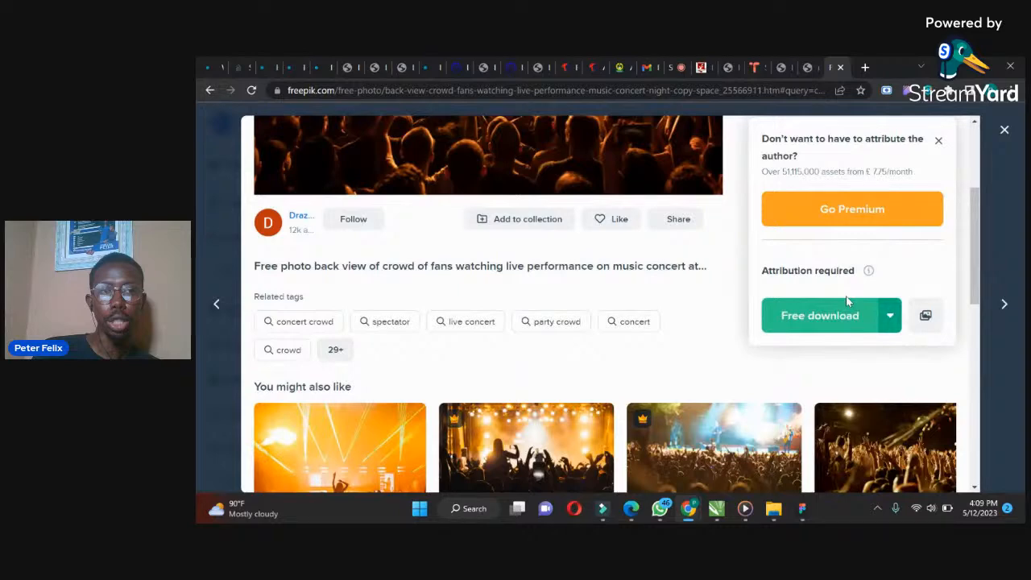
click(848, 303)
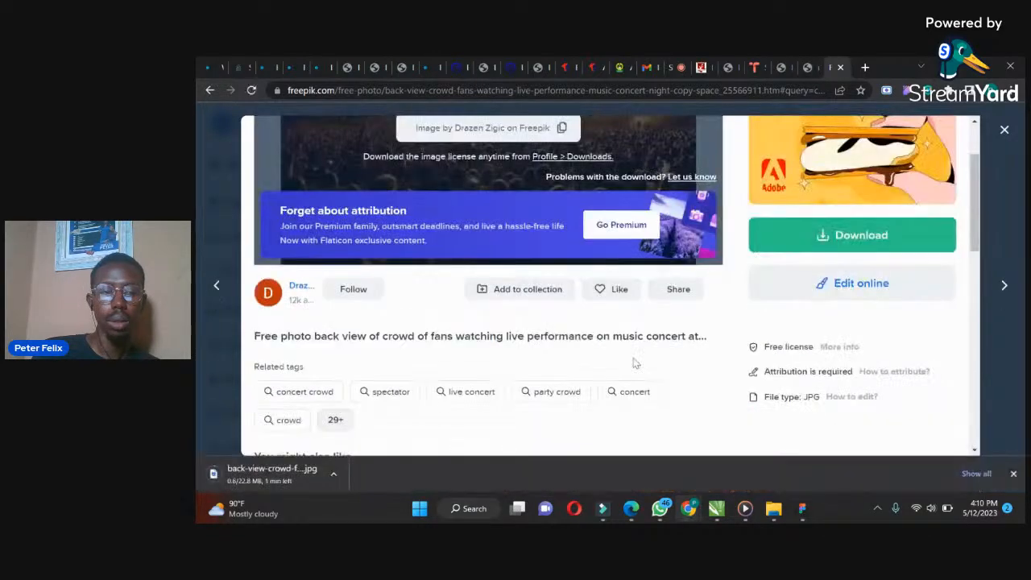
Close the photo, browse further crowd results, and download the blurred people walking photo for free
click(1005, 128)
drag(1022, 146, 996, 251)
scroll(992, 261, down, 10)
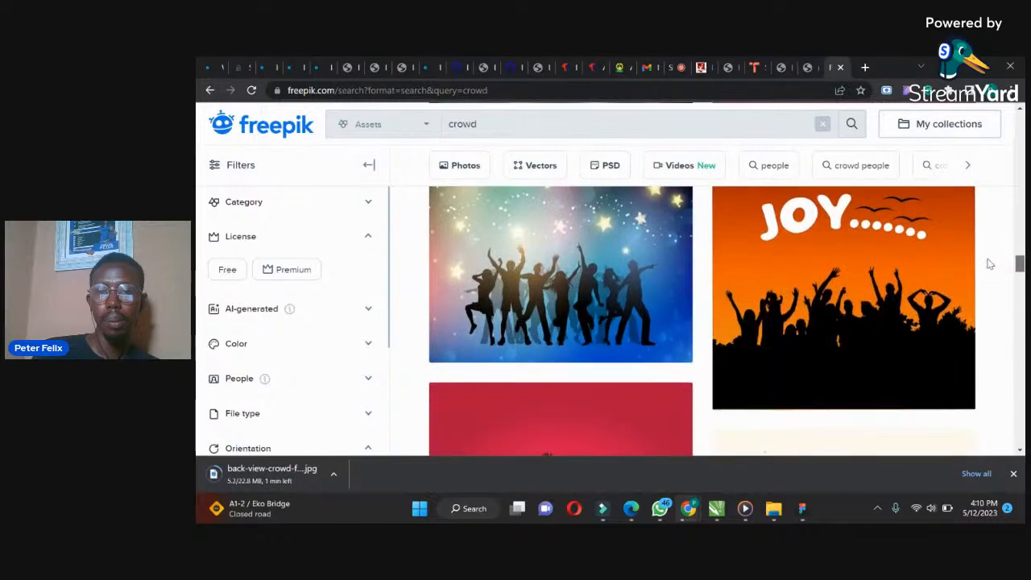
scroll(976, 298, down, 8)
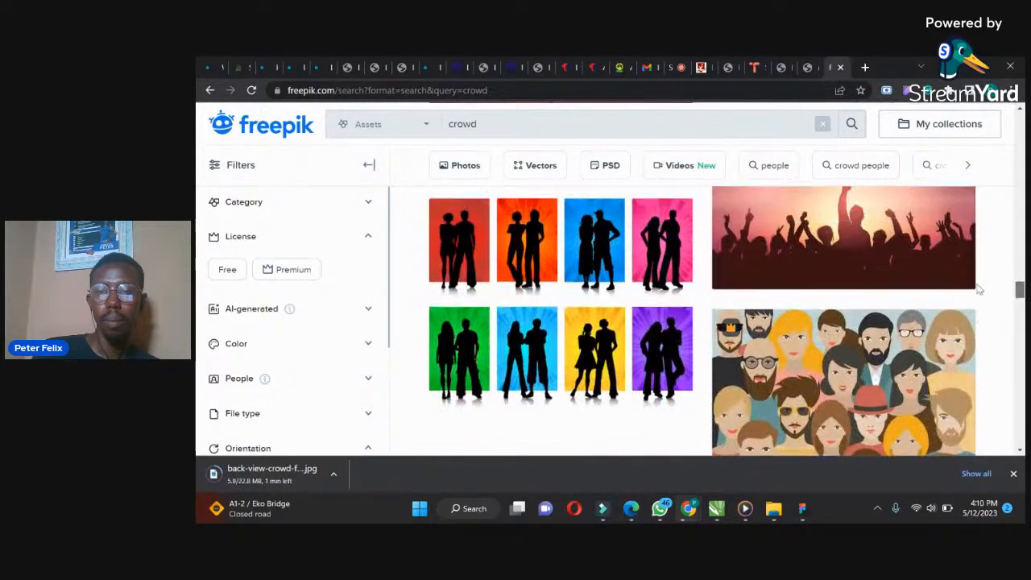
scroll(969, 307, down, 6)
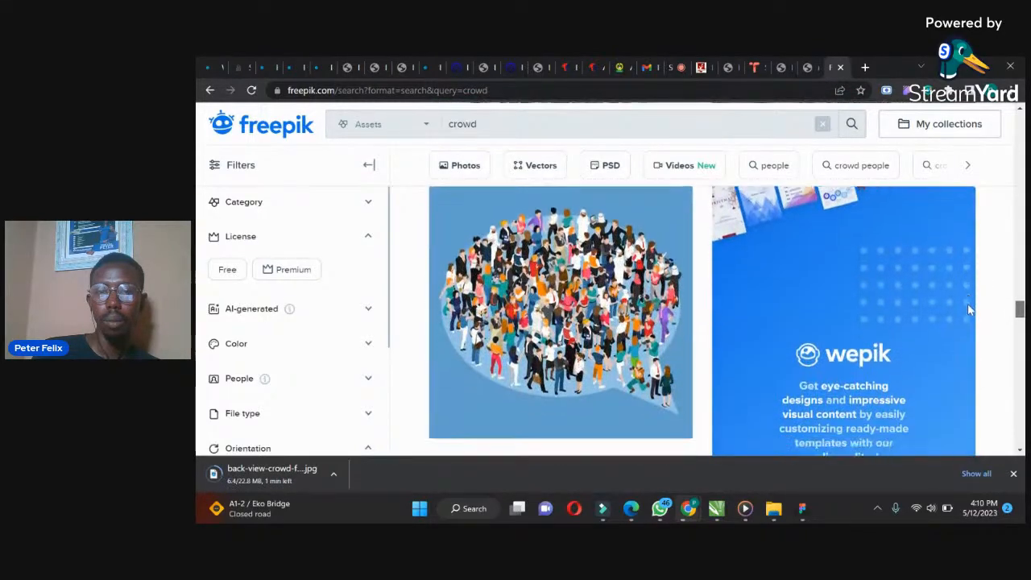
scroll(959, 344, down, 8)
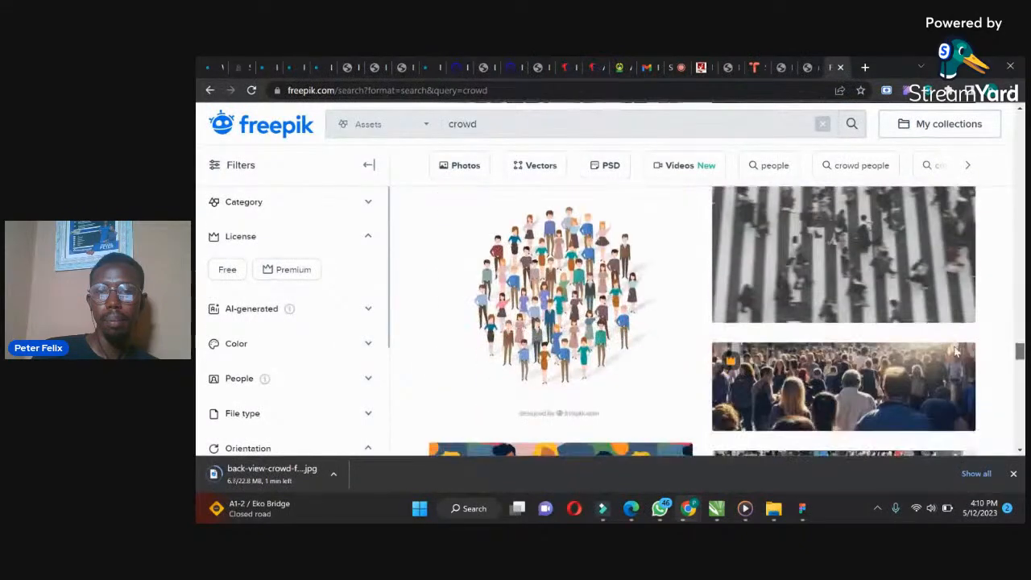
scroll(945, 370, down, 8)
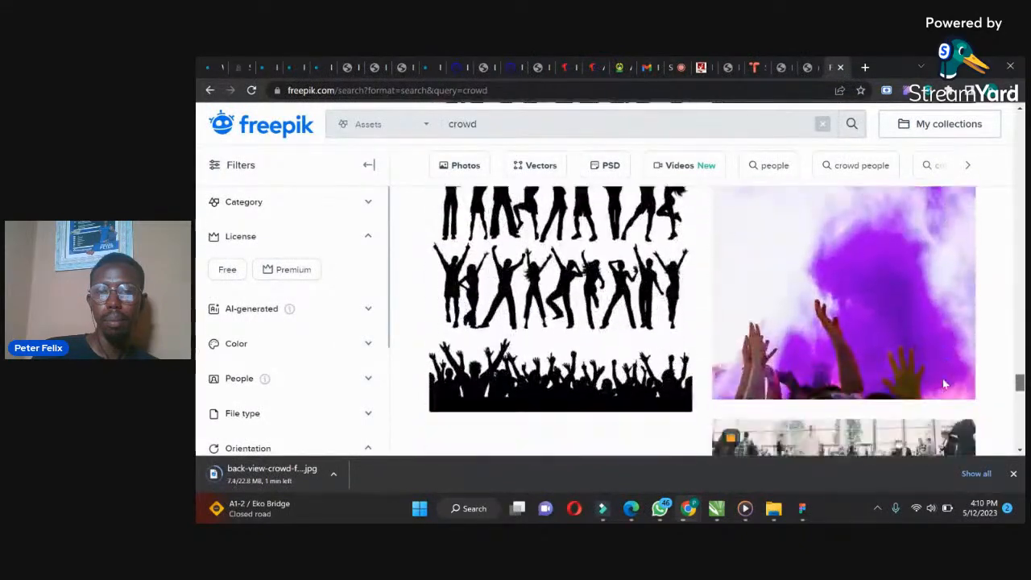
scroll(939, 401, up, 2)
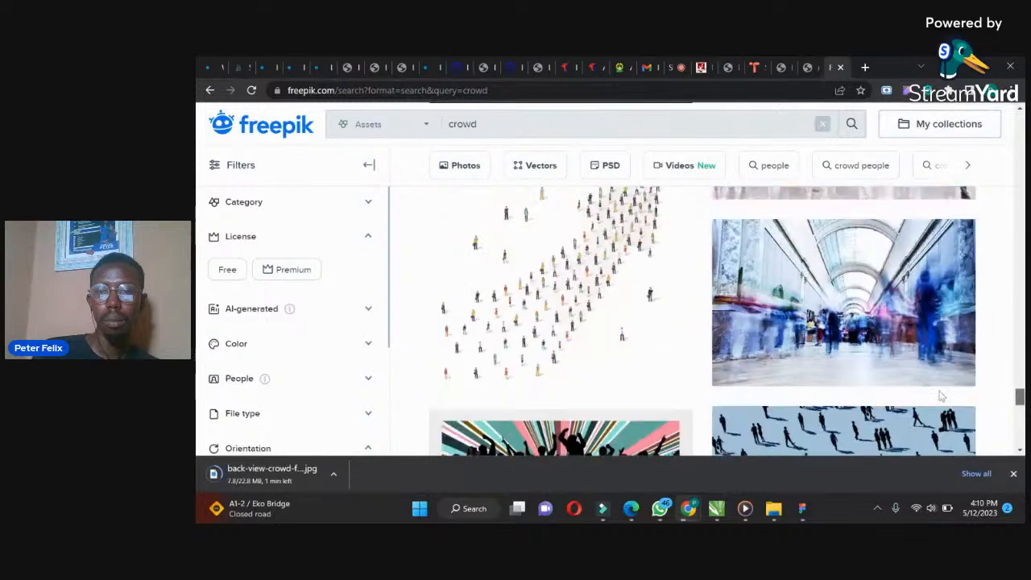
click(845, 364)
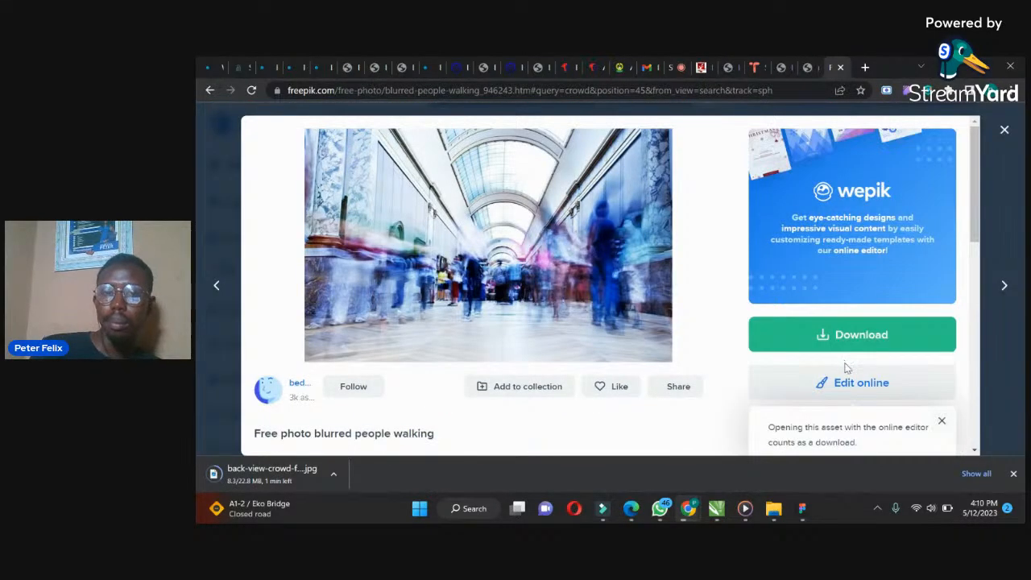
click(835, 338)
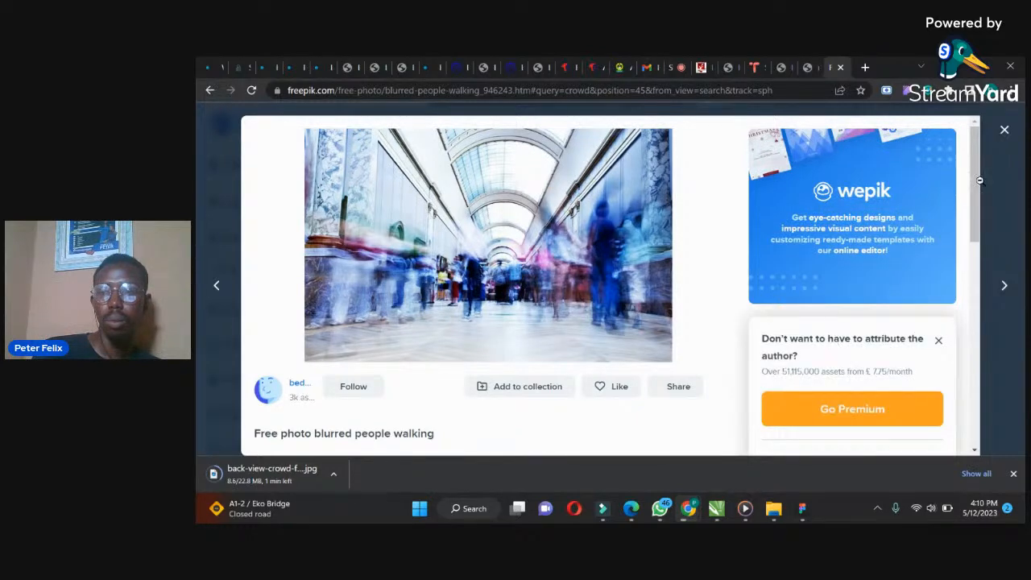
scroll(979, 194, down, 4)
click(837, 220)
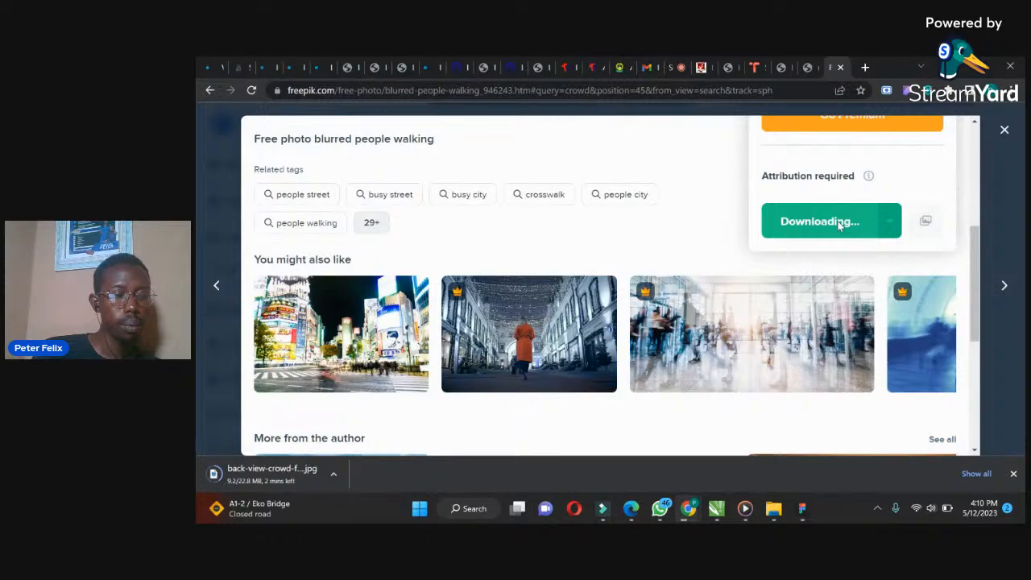
Open the Smart Slider dashboard in the WordPress admin and dismiss its welcome screen permanently
click(808, 66)
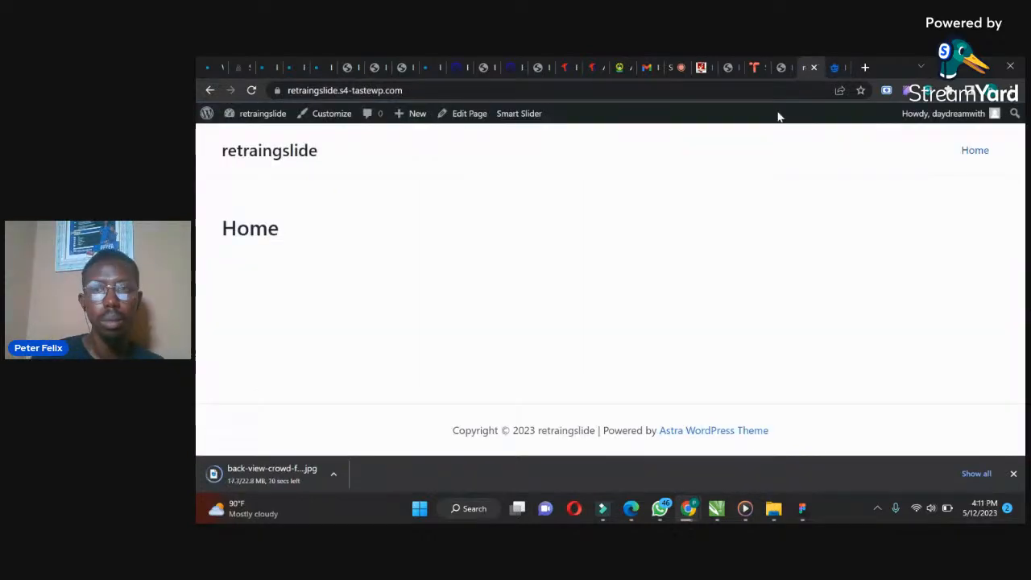
click(838, 64)
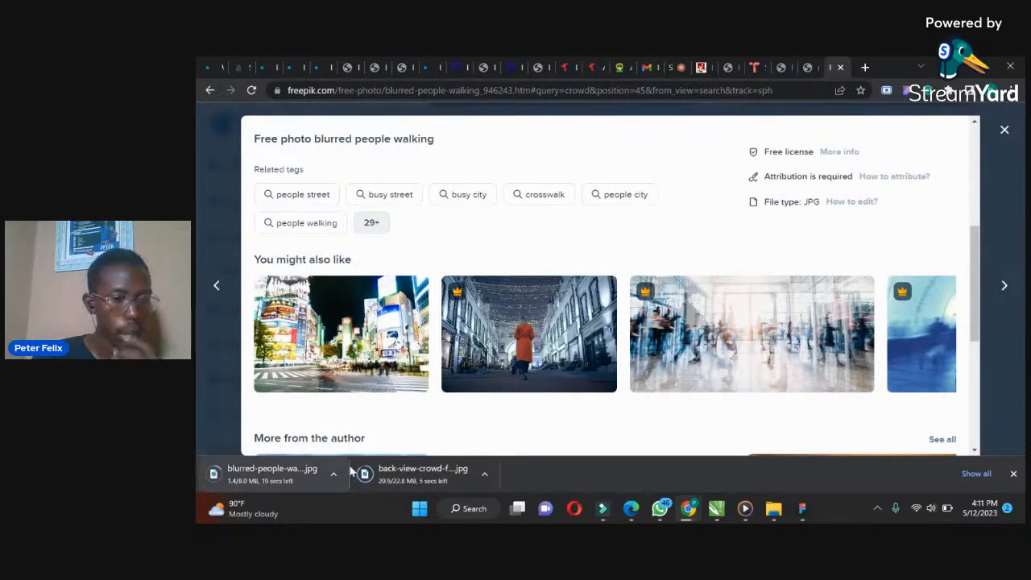
click(779, 67)
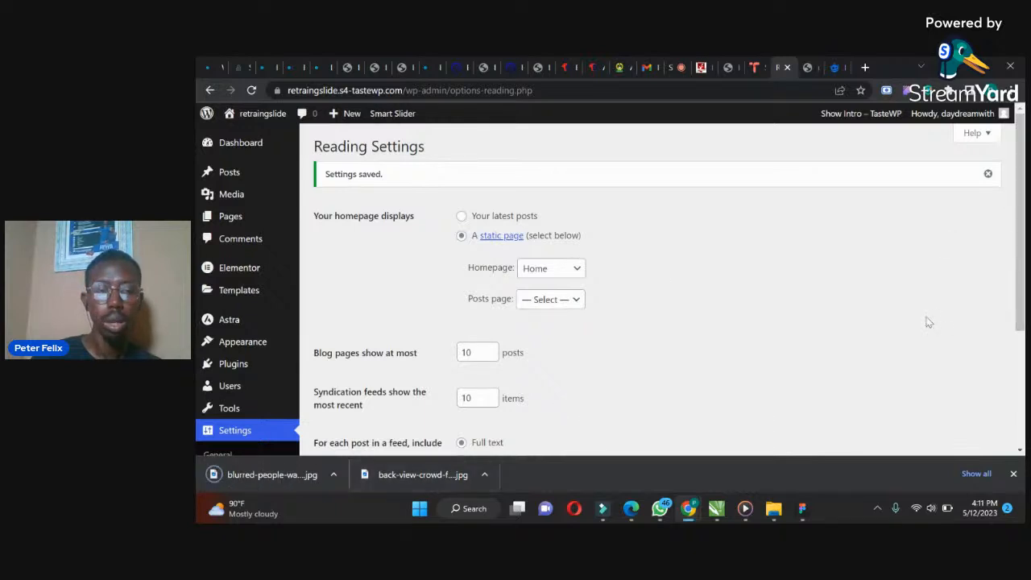
scroll(1006, 301, down, 1)
scroll(1006, 301, down, 1)
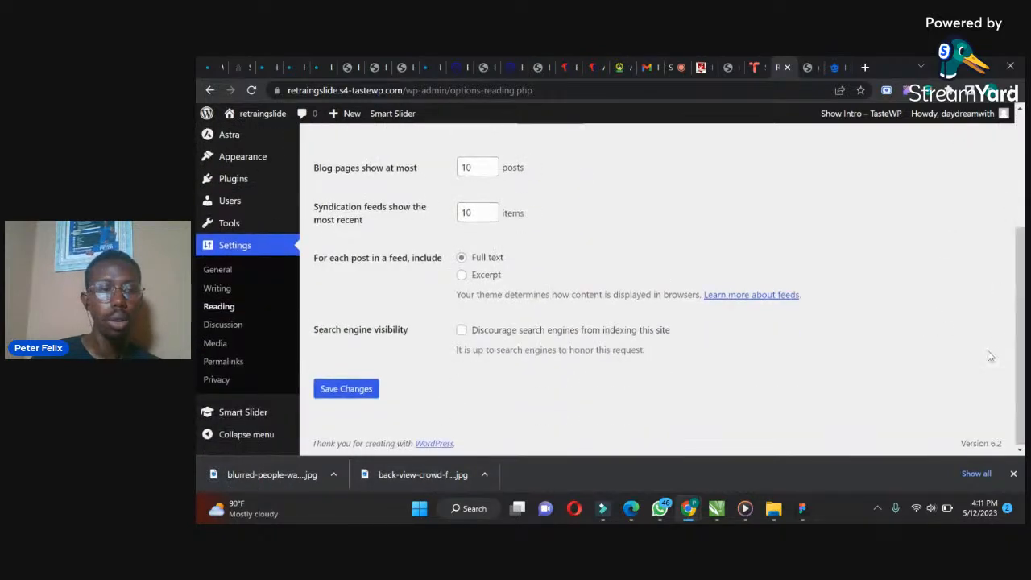
mouse_move(234, 411)
click(333, 352)
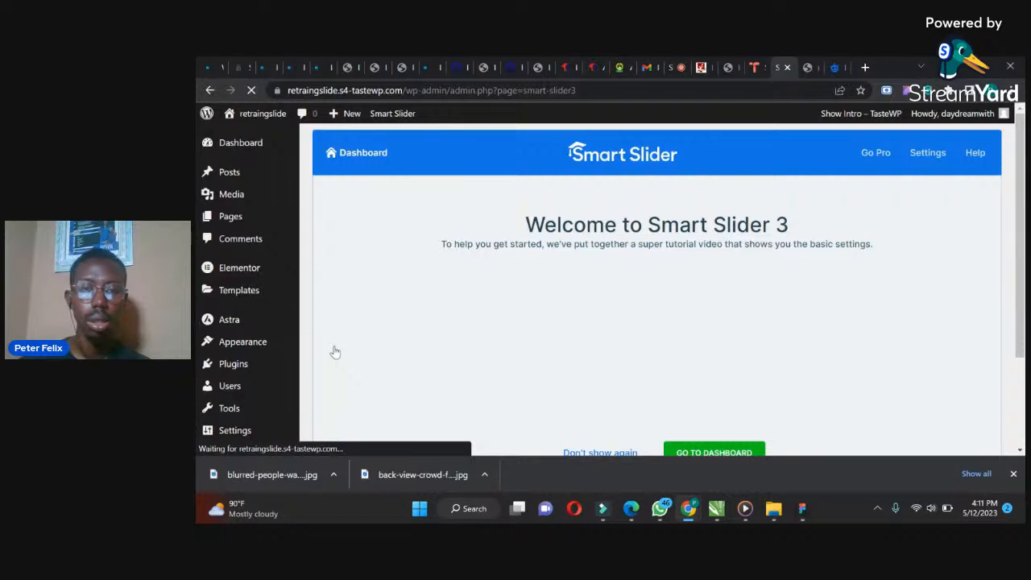
drag(1022, 212, 698, 299)
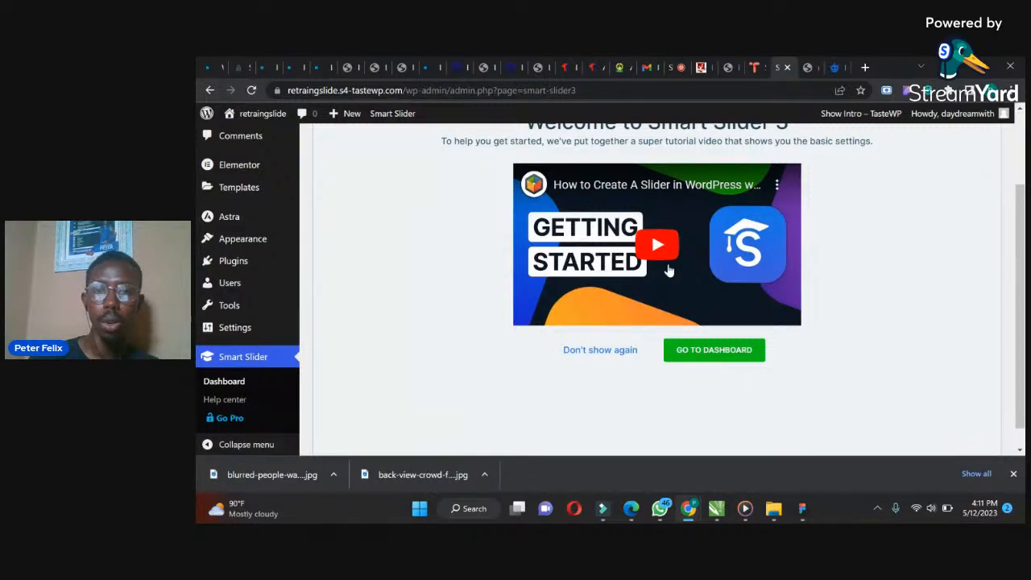
click(594, 352)
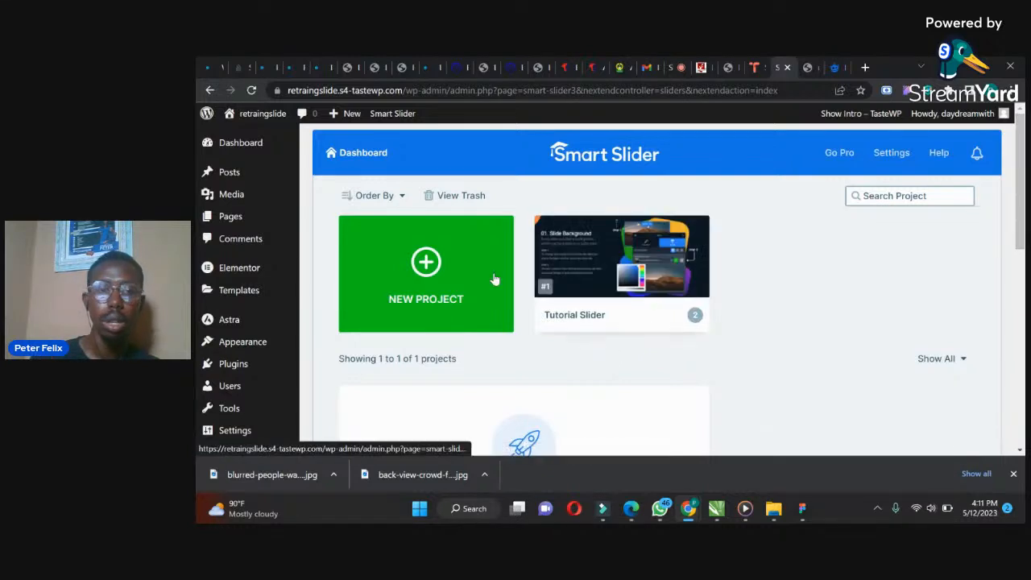
Create a new simple slider project named Tutorial
mouse_move(610, 295)
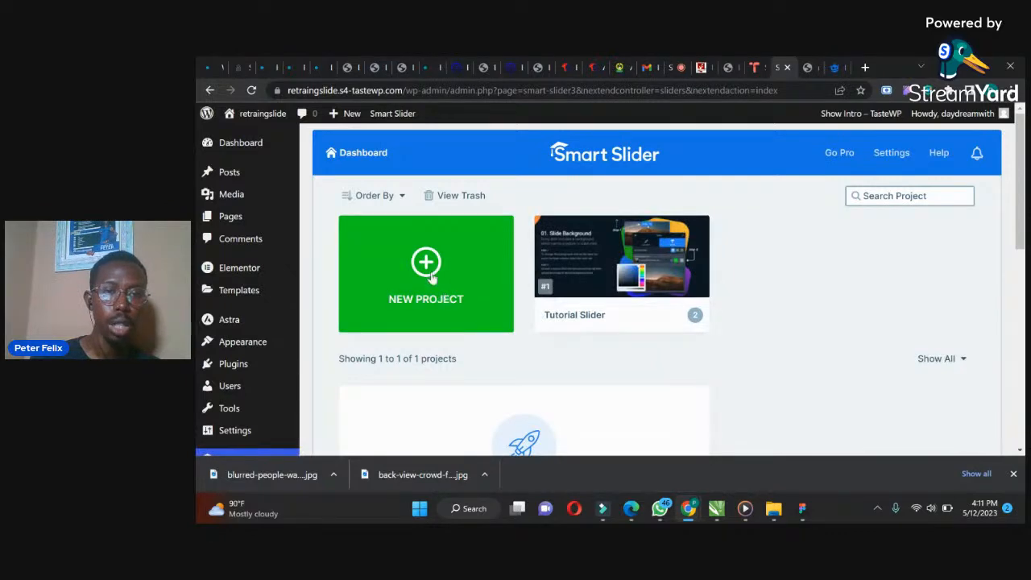
click(429, 274)
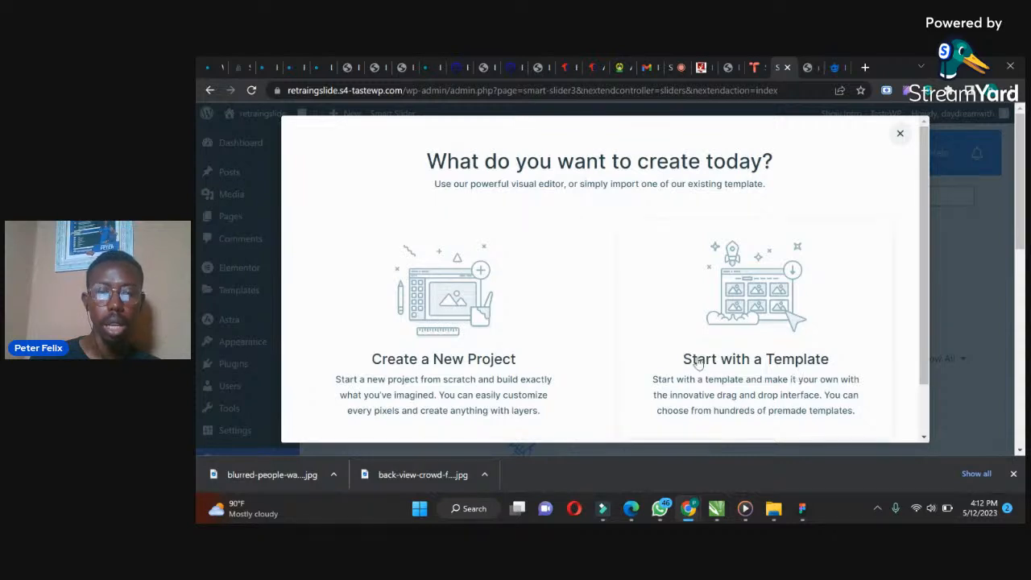
click(441, 325)
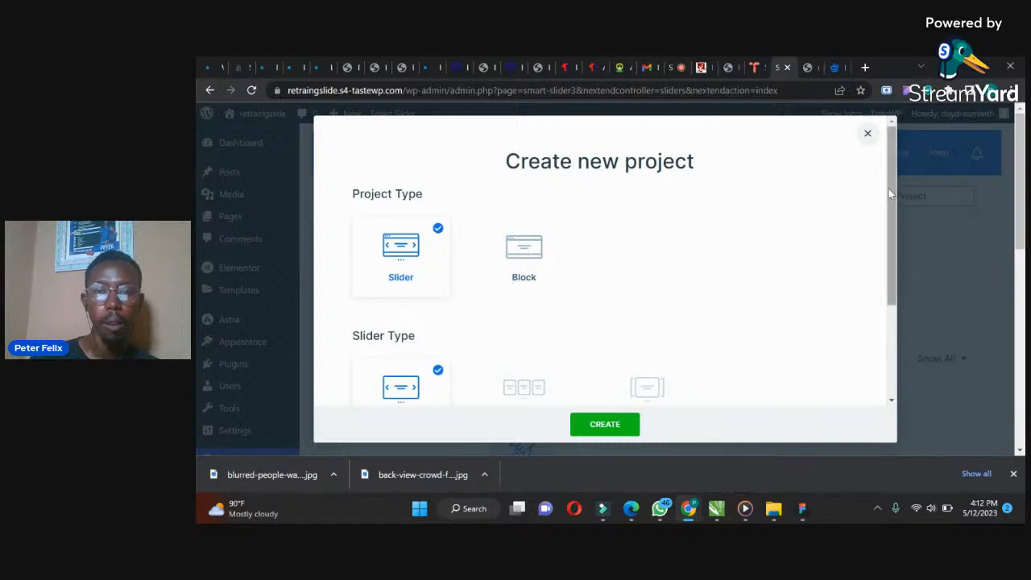
drag(895, 199, 897, 265)
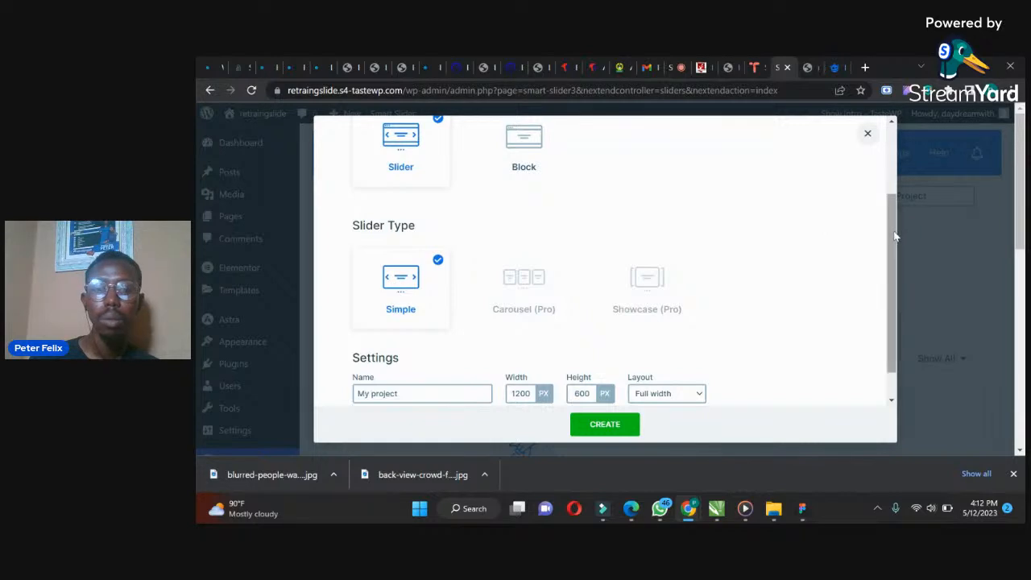
drag(894, 236, 895, 299)
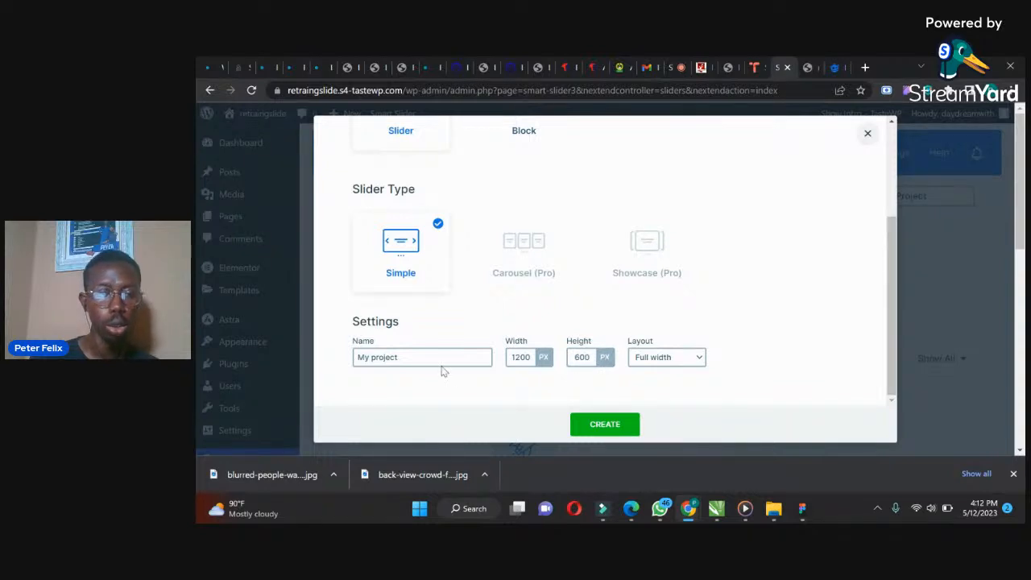
drag(407, 358, 317, 361)
text(Tutorial)
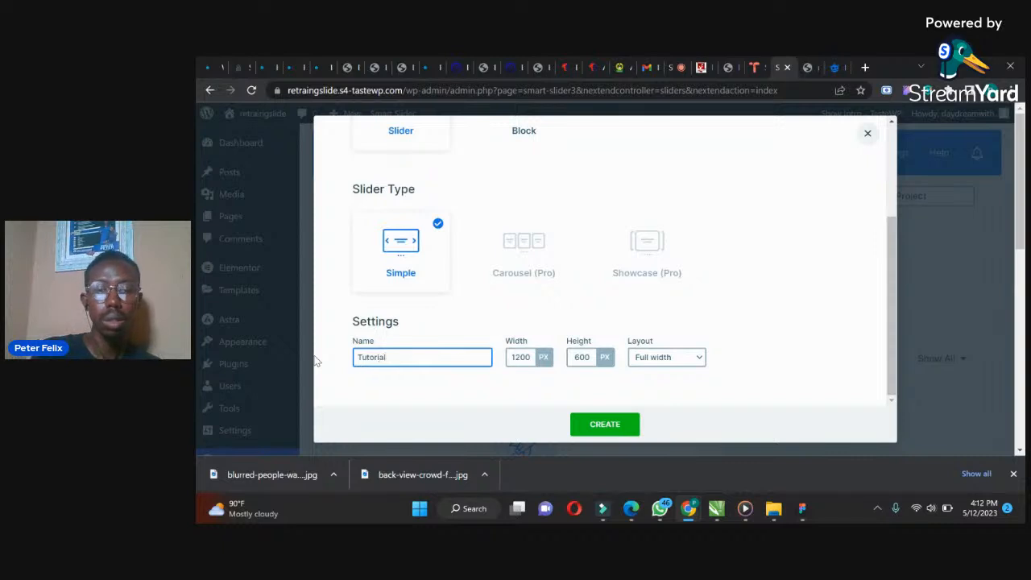
click(597, 424)
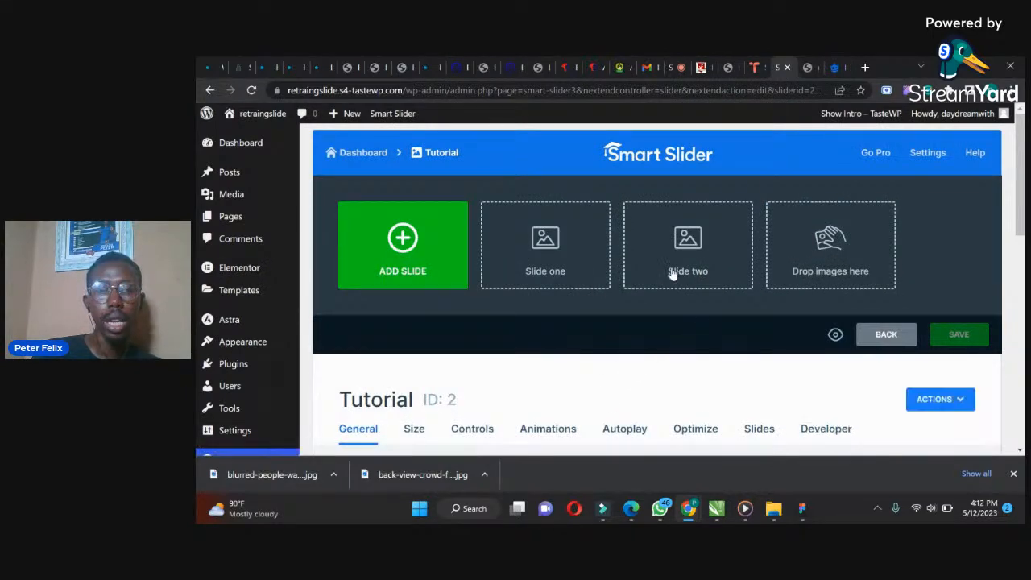
Add a blank slide to the Tutorial slider and open it in the slide editor
click(557, 267)
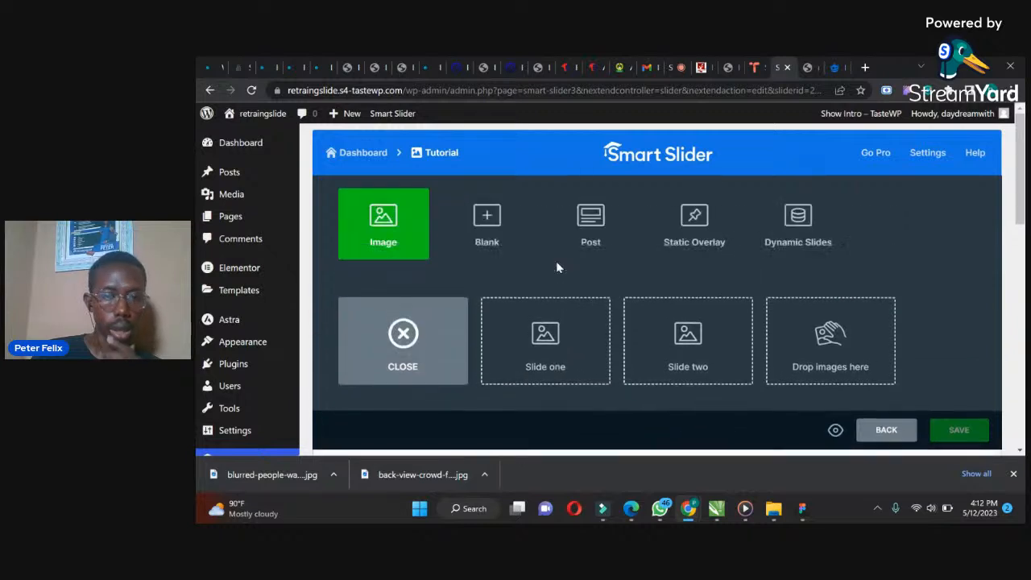
click(489, 218)
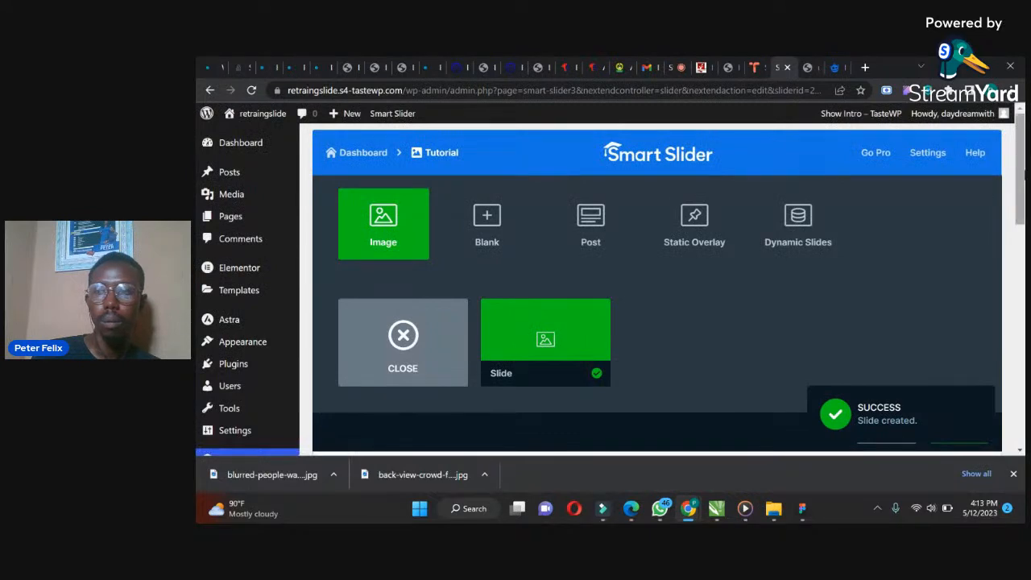
drag(1023, 184, 1015, 284)
scroll(571, 265, up, 3)
click(569, 263)
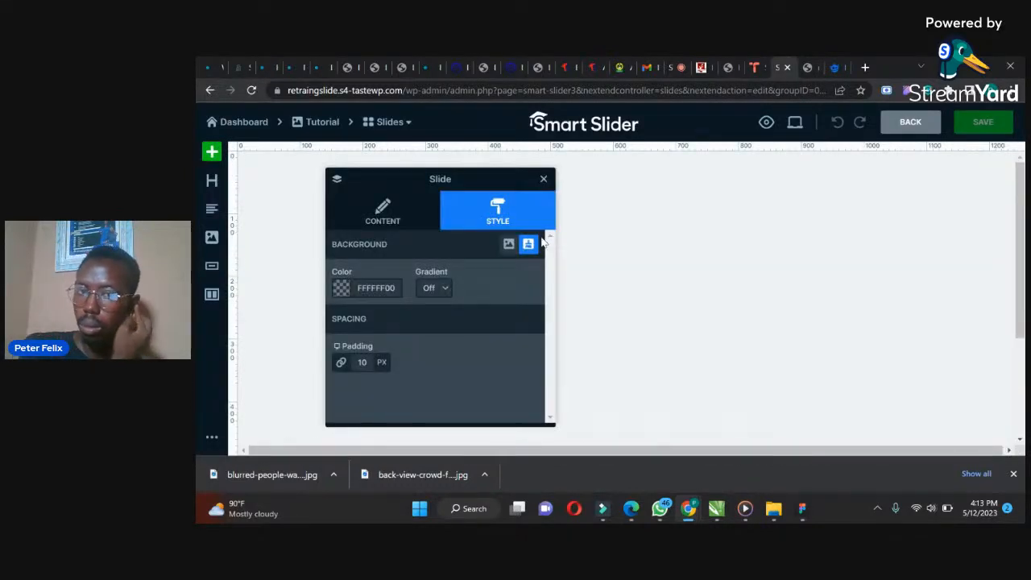
Move the slide's settings panel beside the canvas and reopen its Style options from the slide label
drag(406, 178, 879, 175)
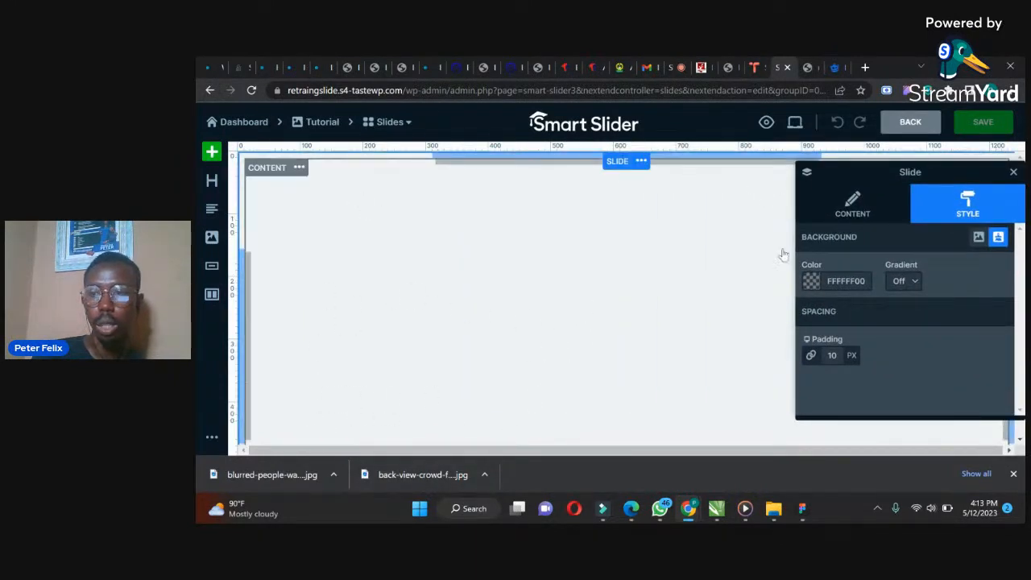
drag(886, 174, 765, 182)
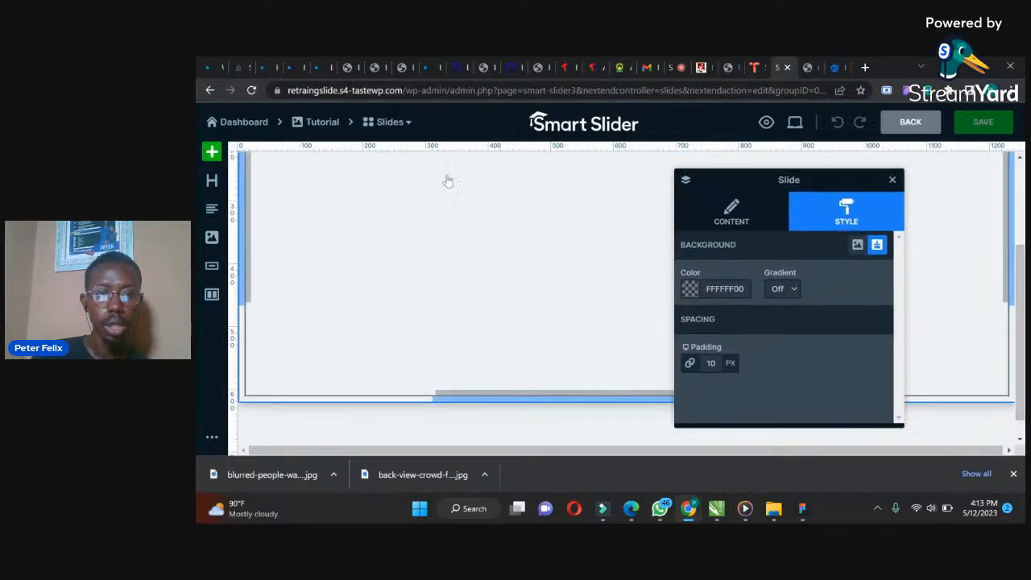
drag(1020, 287, 1021, 203)
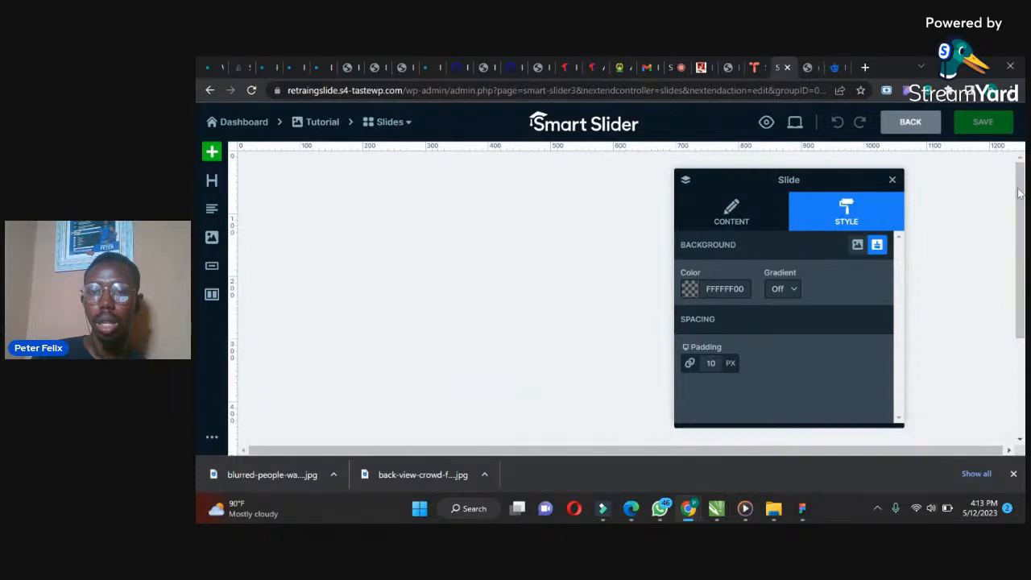
click(892, 180)
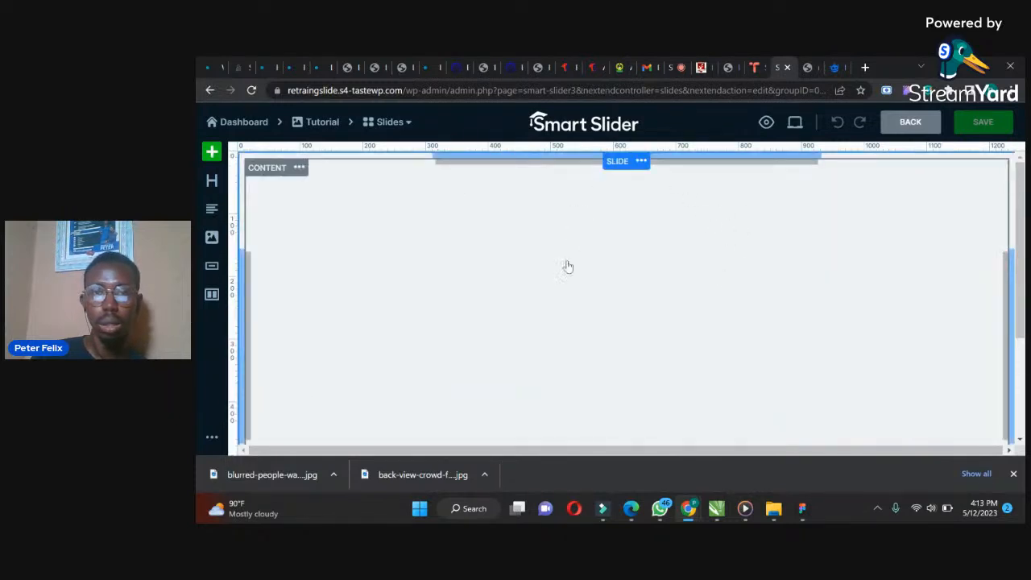
click(620, 164)
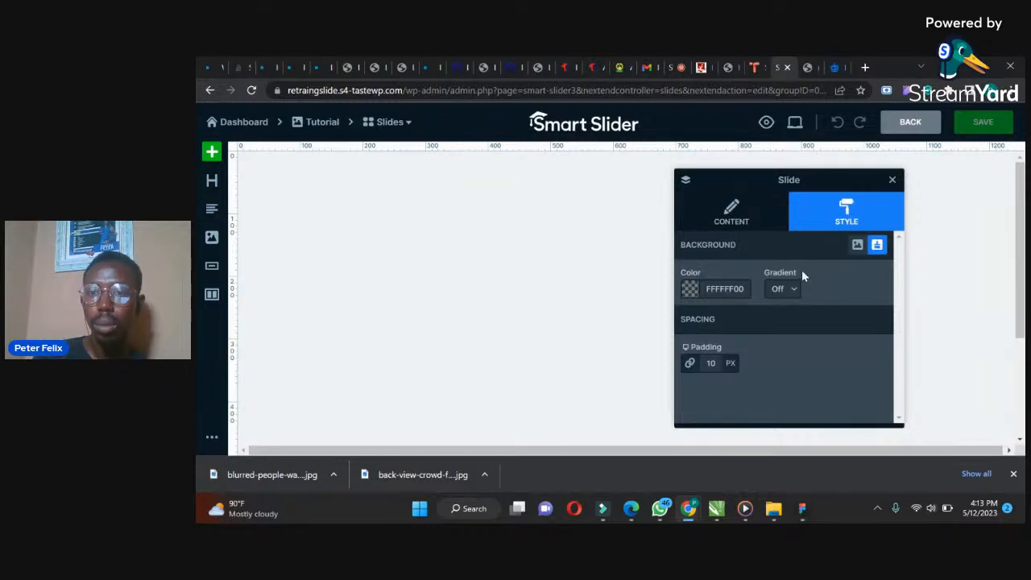
click(892, 180)
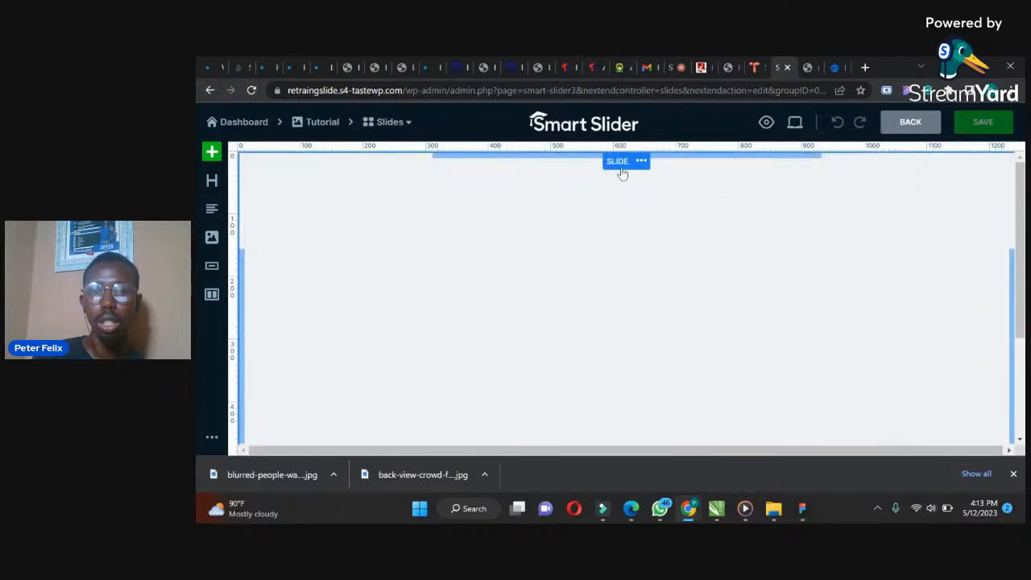
click(618, 163)
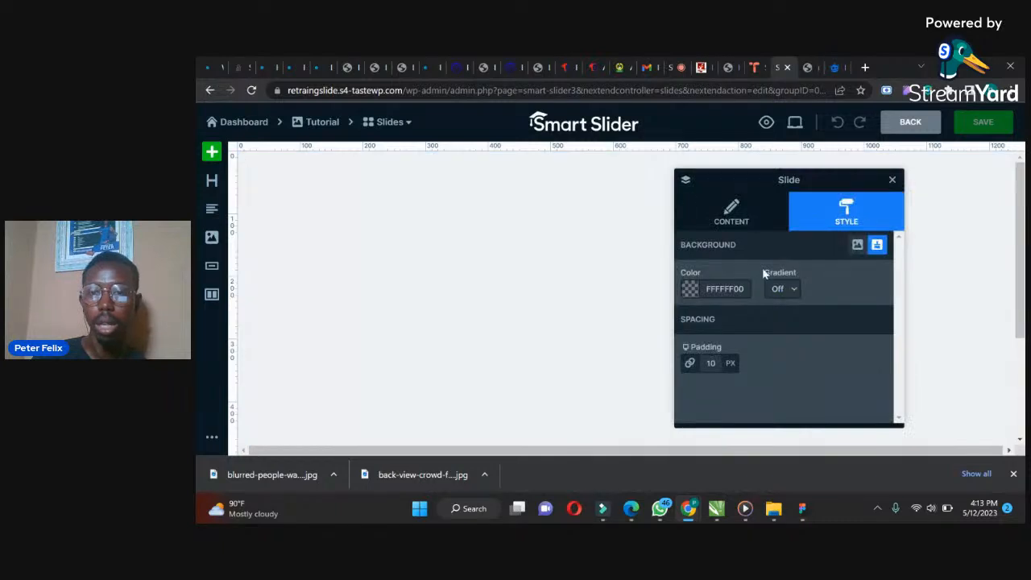
Set the slide's background colour to solid black and switch the background type to image
click(692, 290)
click(695, 313)
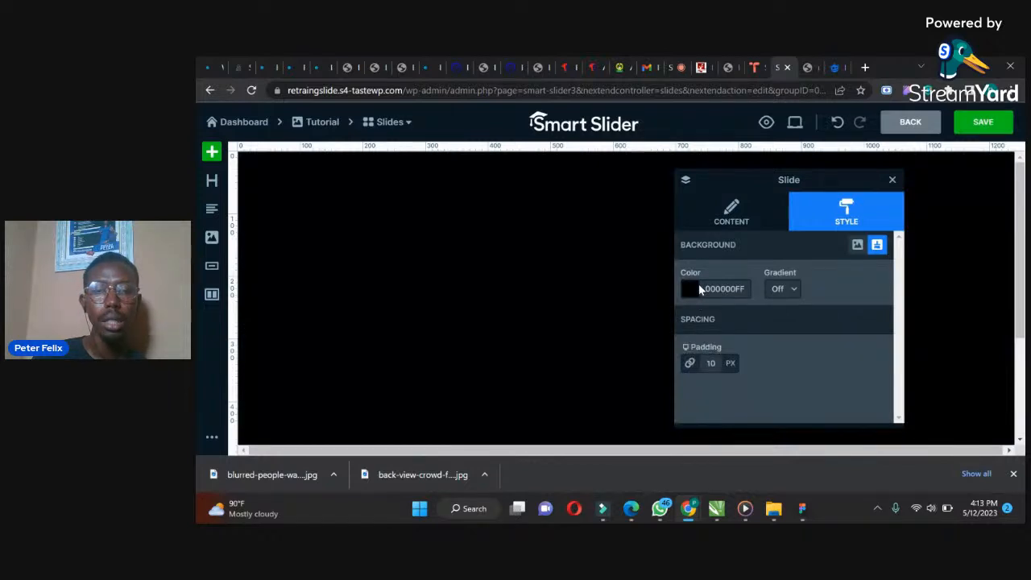
click(858, 245)
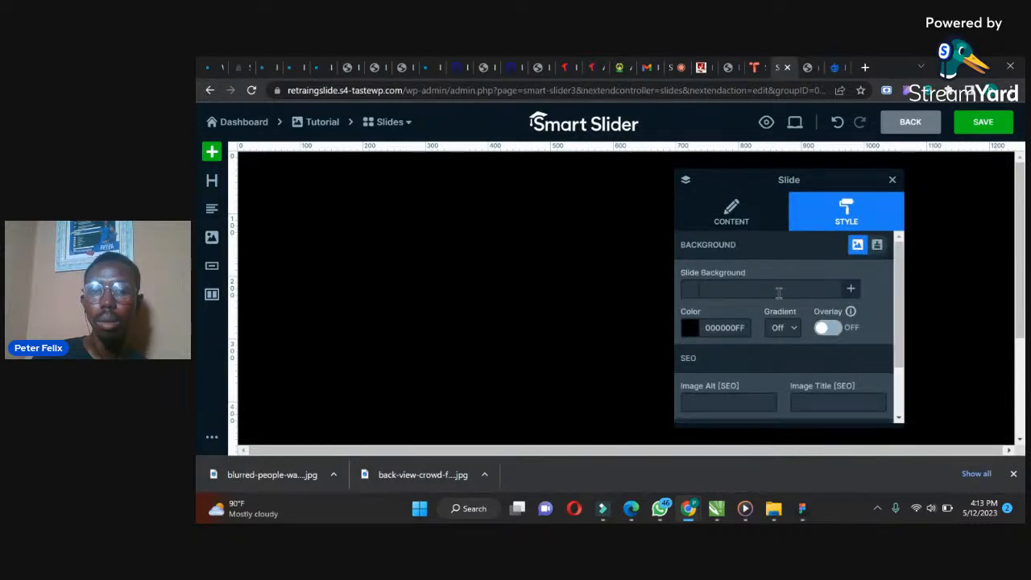
Upload the two downloaded crowd images and set blurred-people-walking as the slide background image
click(850, 291)
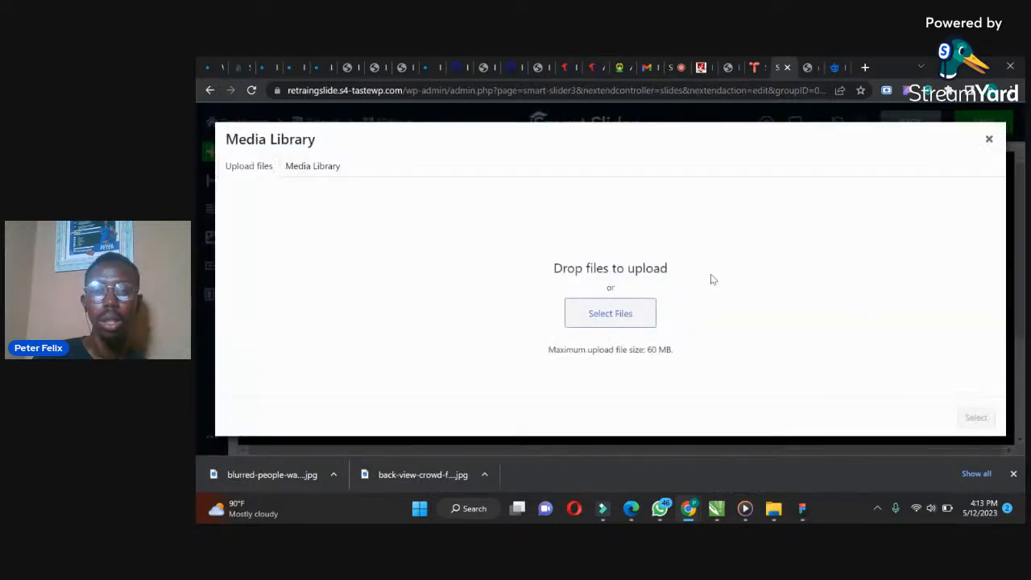
click(594, 313)
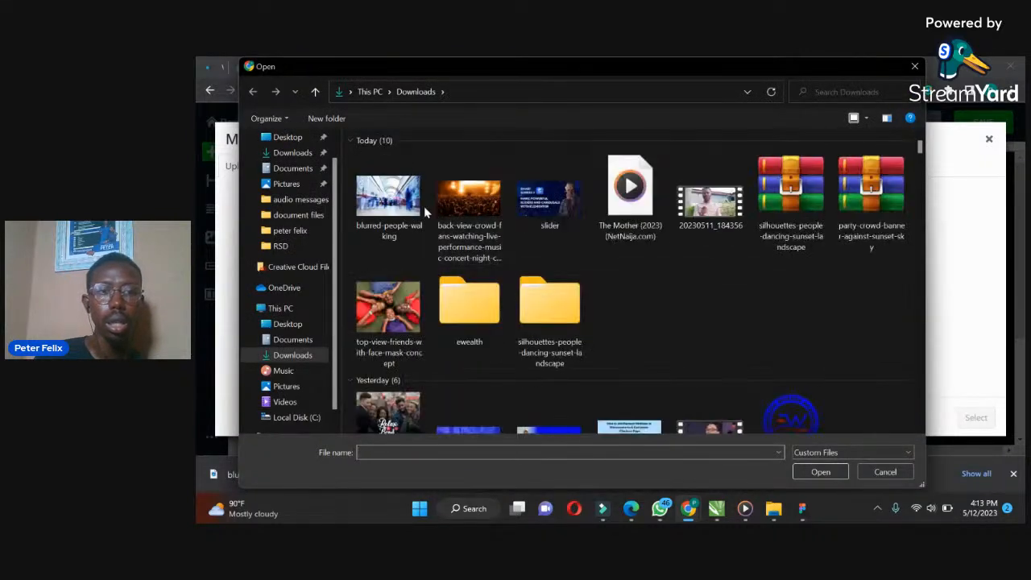
click(415, 203)
ctrl+click(465, 211)
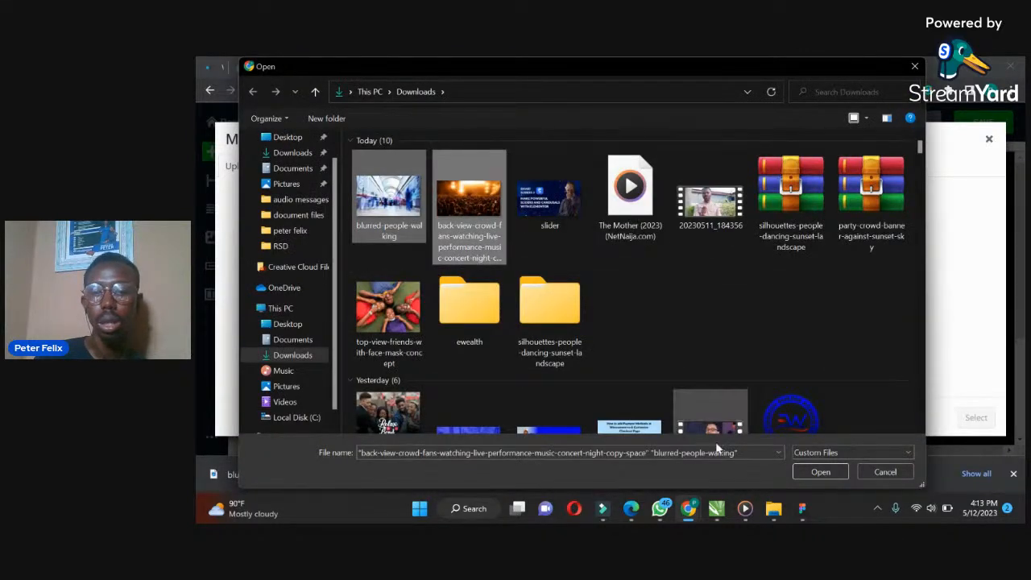
click(809, 474)
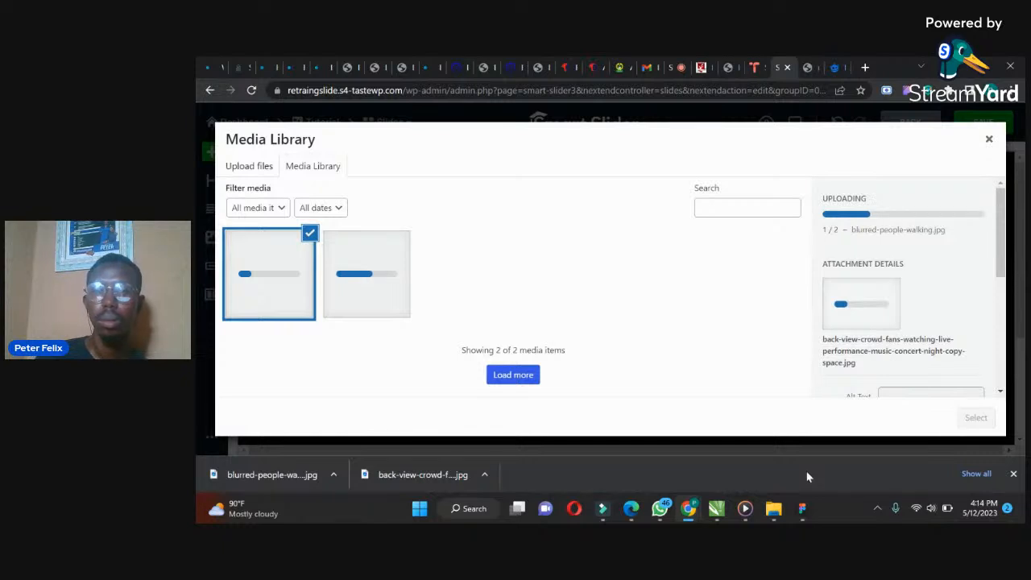
mouse_move(774, 510)
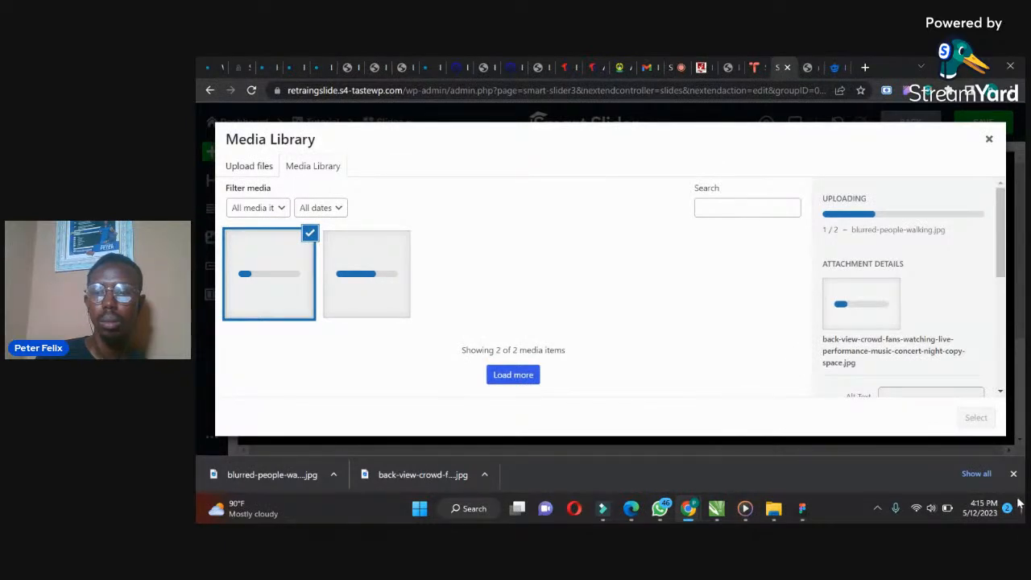
click(1014, 474)
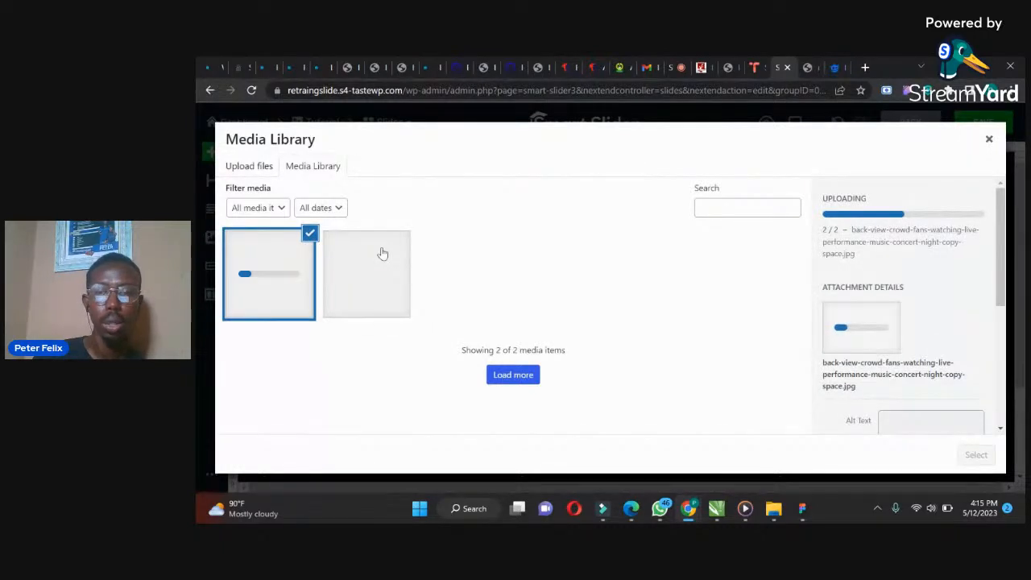
click(383, 252)
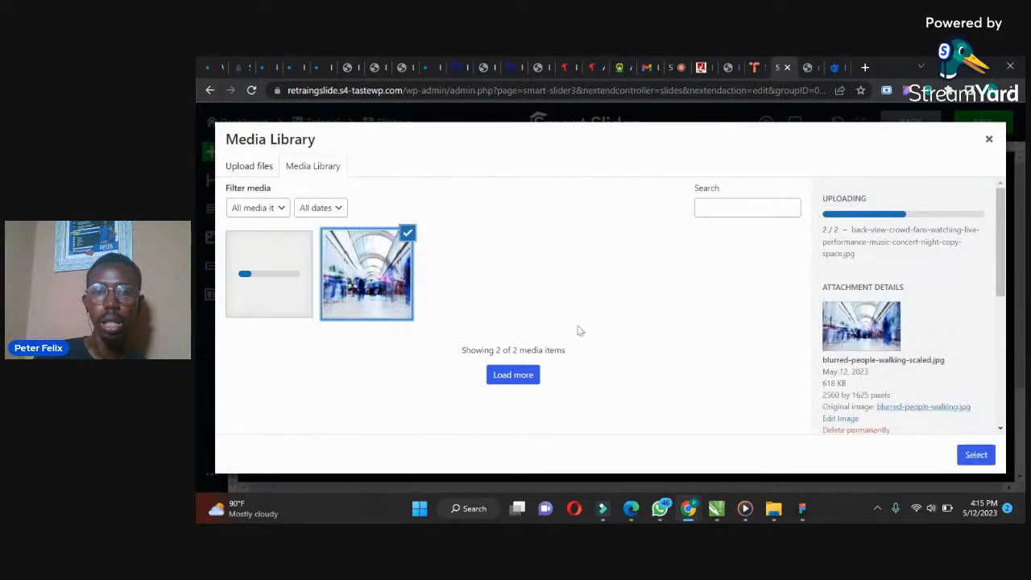
click(976, 456)
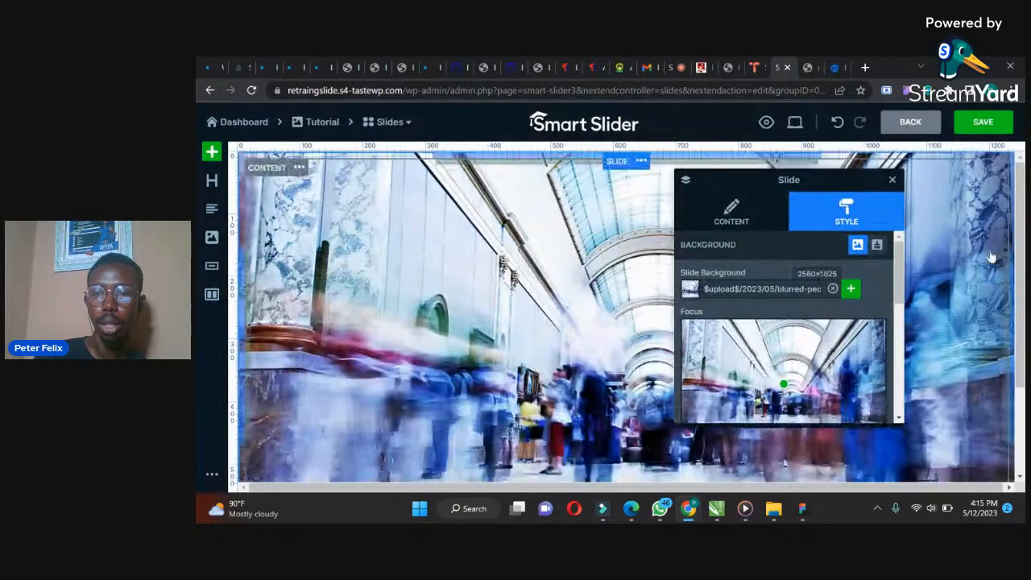
Turn on the background overlay and lower the black colour's opacity to 0000008C
drag(897, 262, 895, 364)
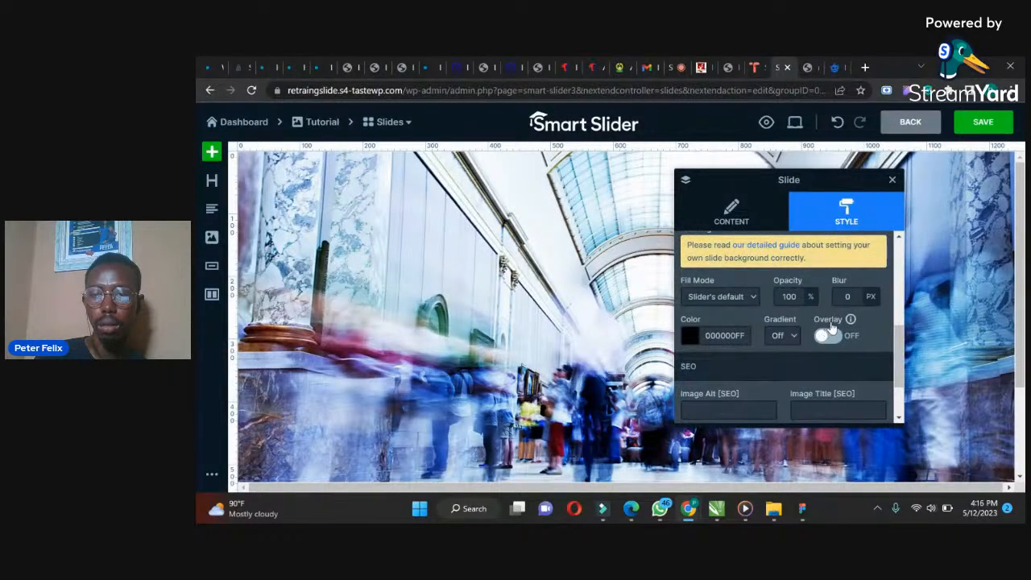
click(830, 340)
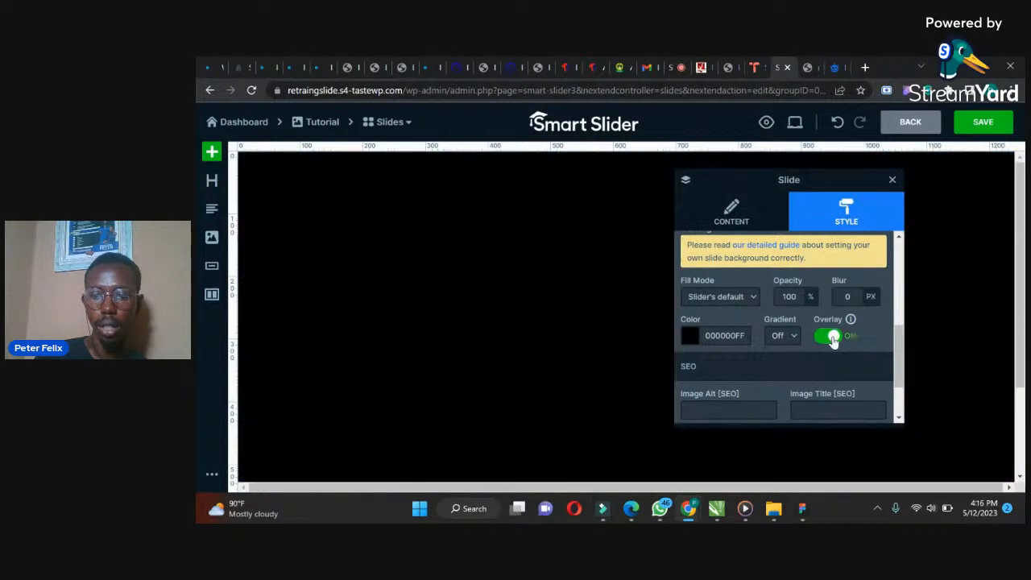
click(691, 339)
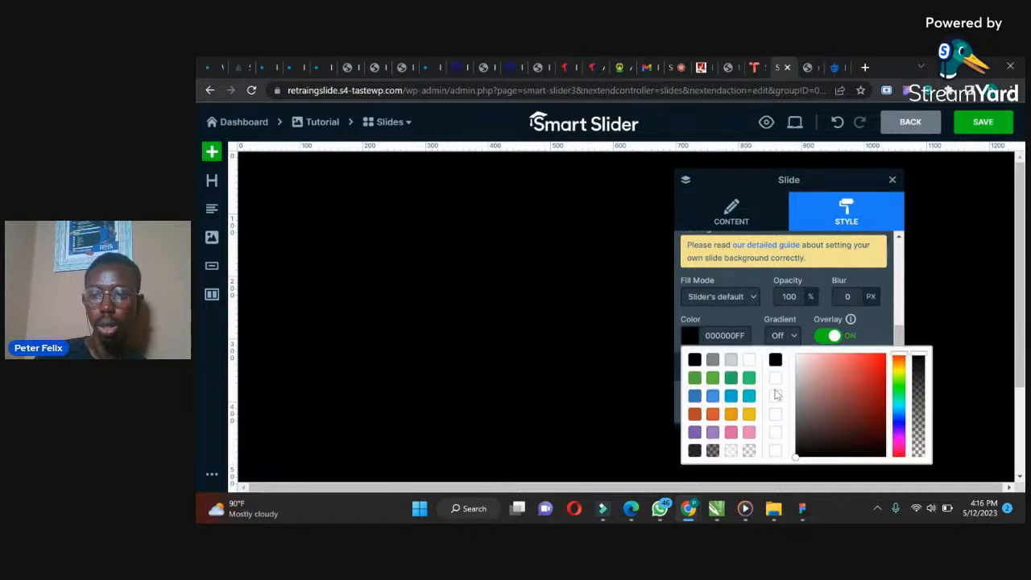
drag(920, 362, 925, 406)
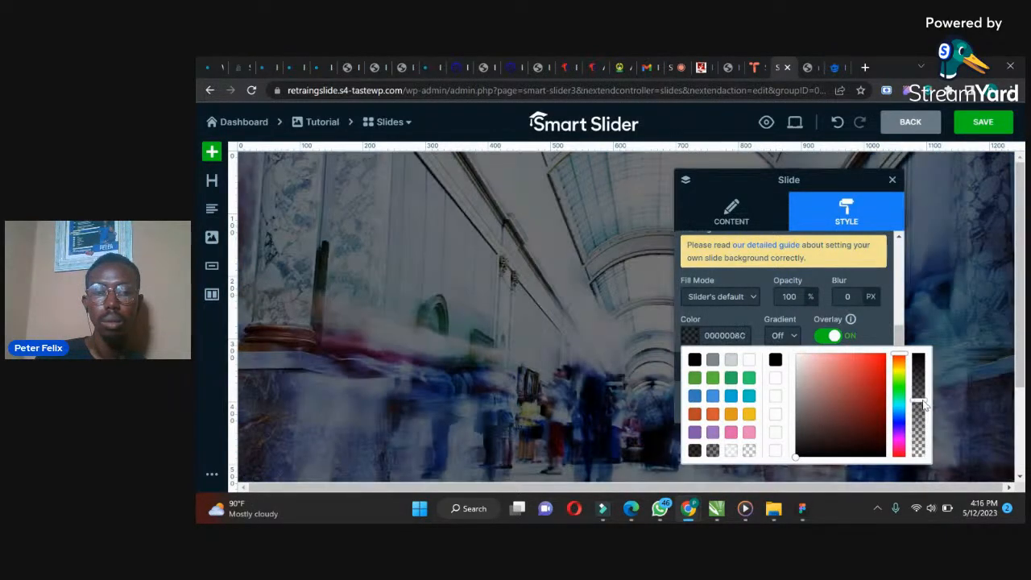
click(872, 327)
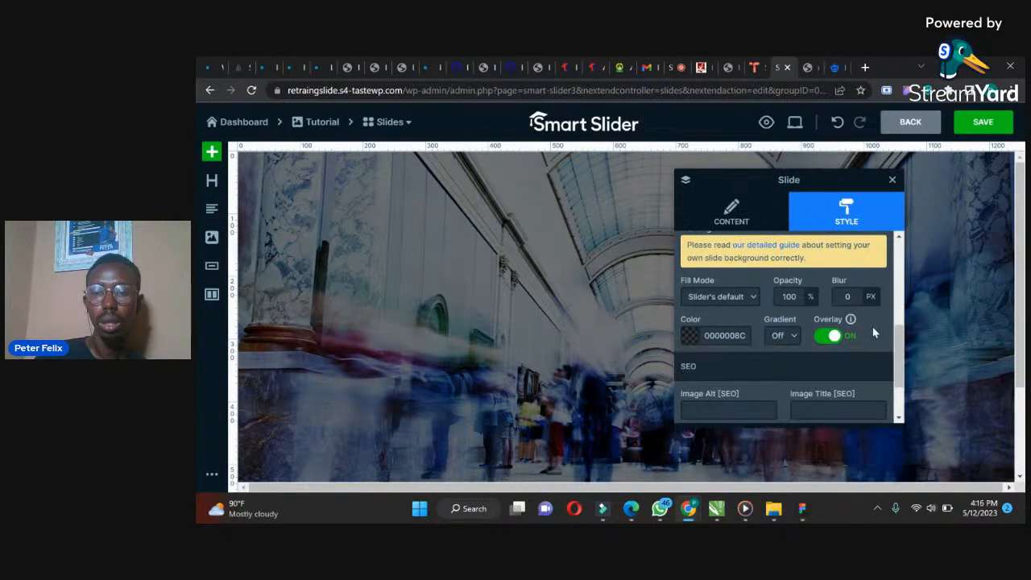
Rename the slide title to WELCOME TO WORDPRESS in the slide's content settings
scroll(901, 361, down, 1)
drag(900, 361, 902, 255)
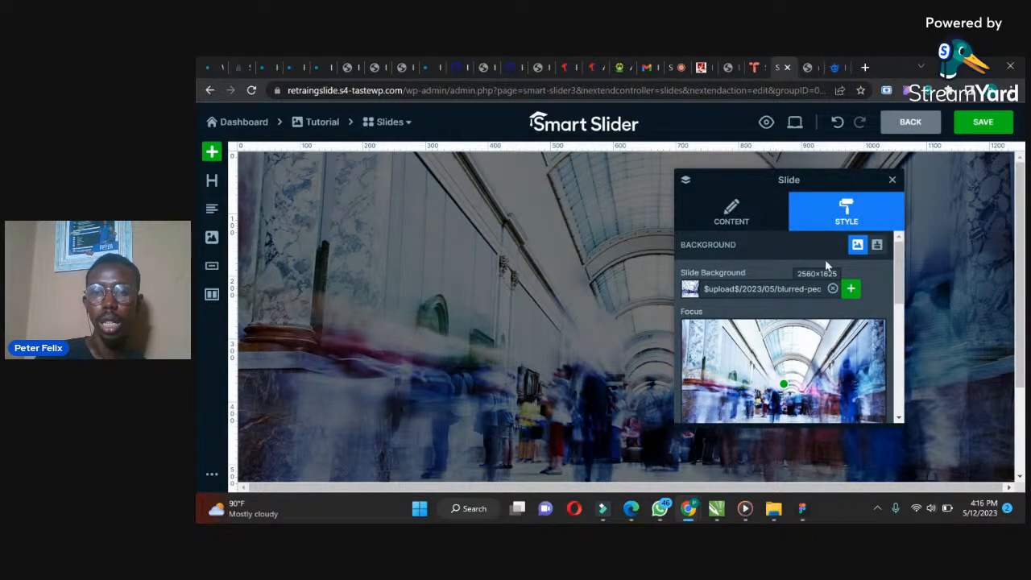
click(731, 214)
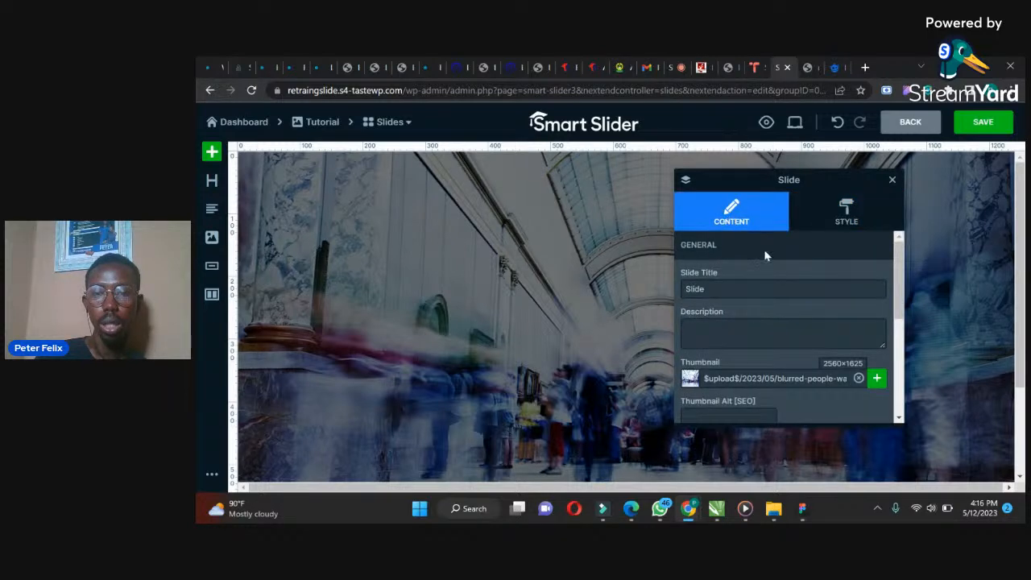
mouse_move(899, 278)
mouse_down()
mouse_move(896, 323)
mouse_move(895, 273)
mouse_up()
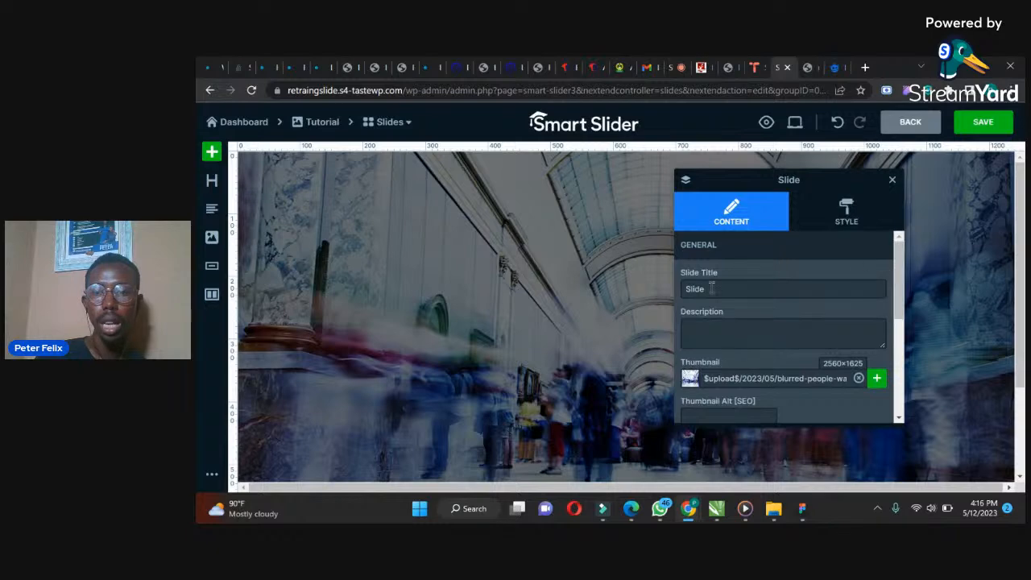
drag(714, 289, 636, 288)
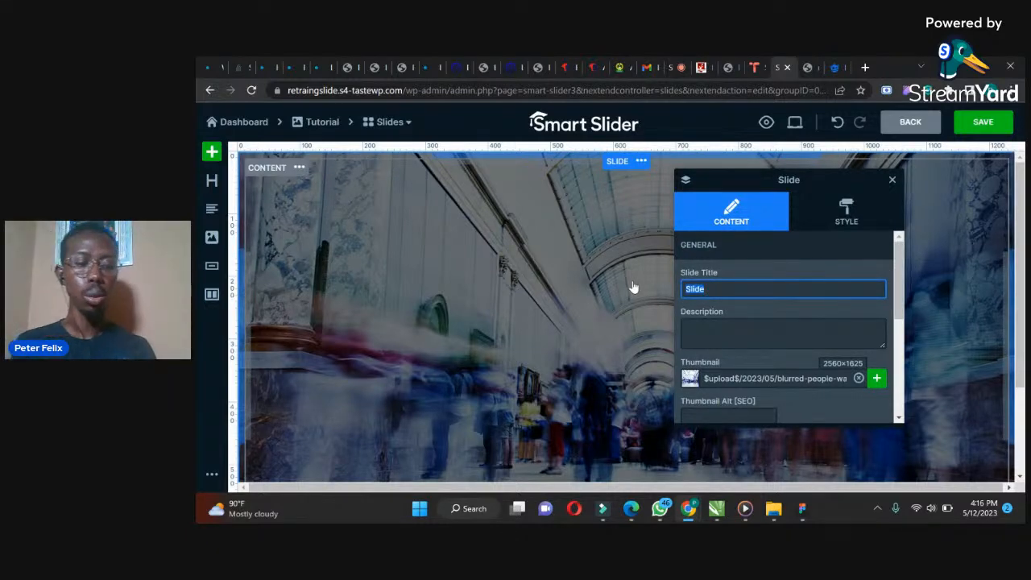
text(WELCOME TO WORDPRESS)
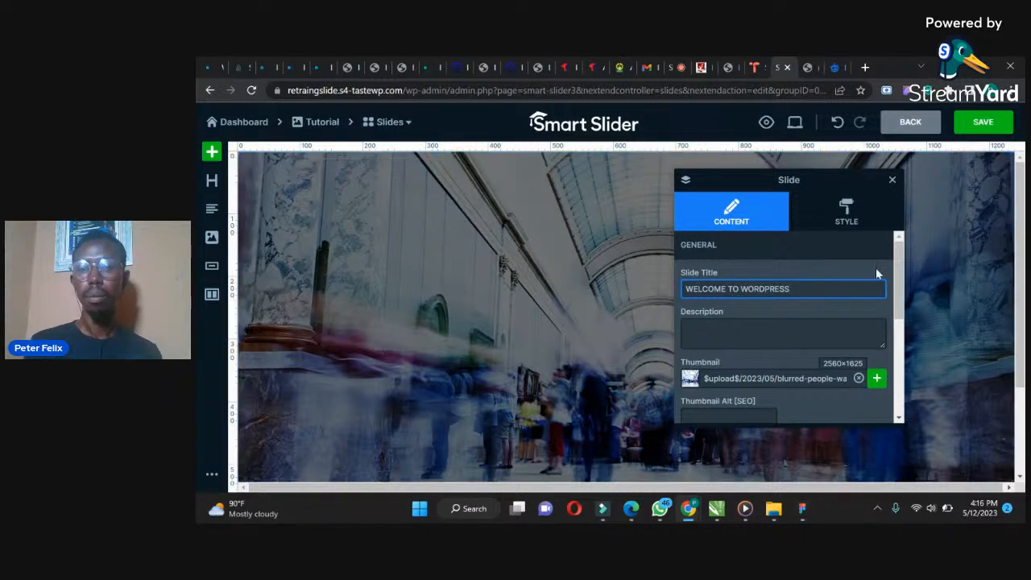
Switch to ChatGPT, copy the sentence about school safety, and paste it into the slide description
mouse_move(903, 290)
mouse_down()
mouse_move(901, 338)
mouse_move(891, 298)
mouse_up()
click(728, 321)
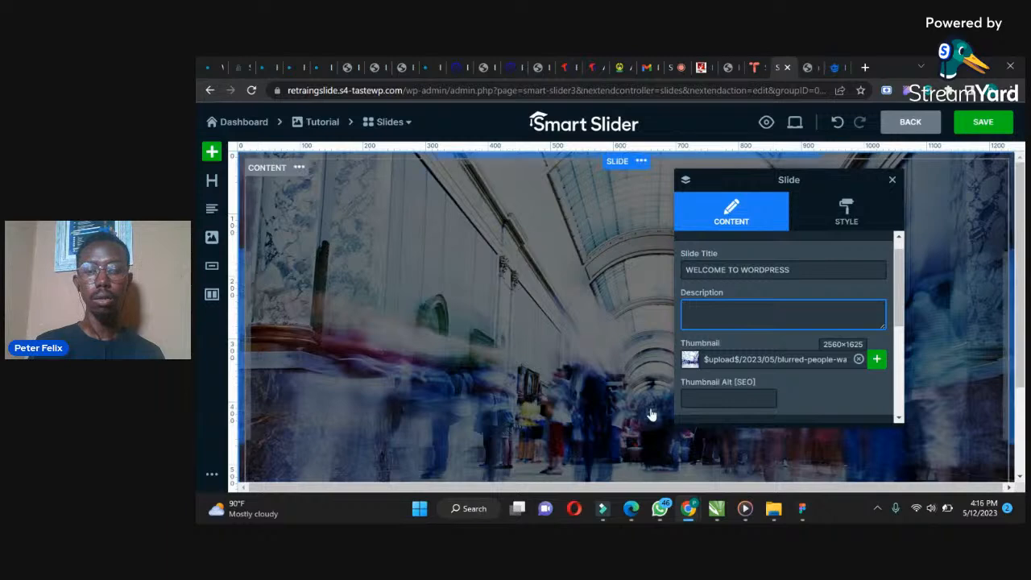
click(633, 507)
click(539, 302)
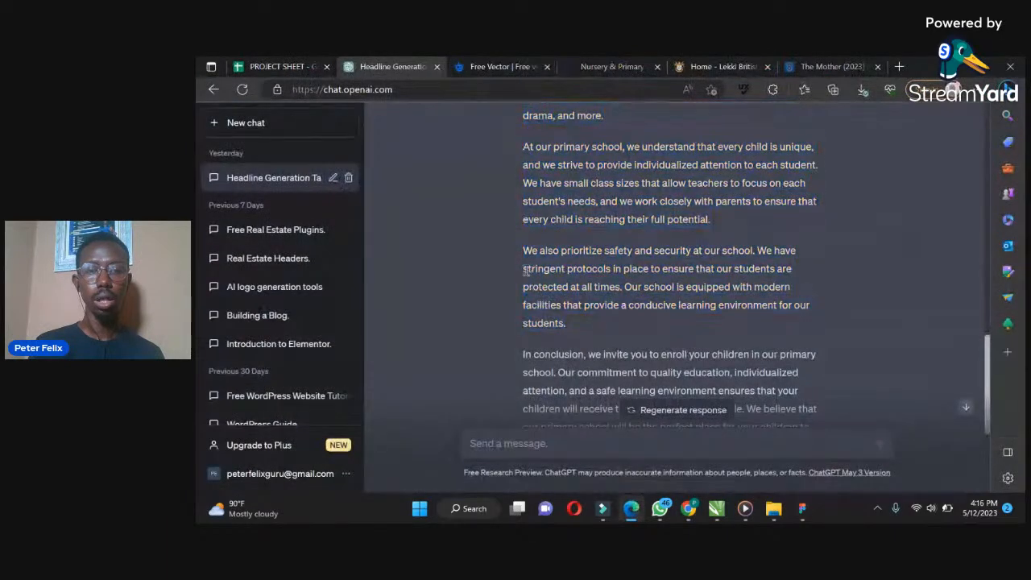
drag(523, 251, 624, 289)
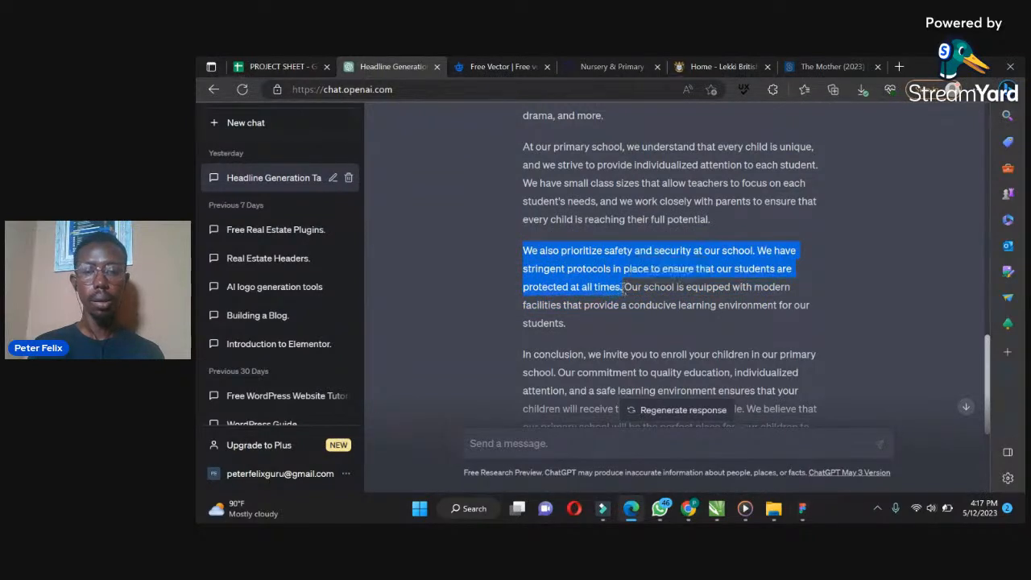
mouse_move(663, 514)
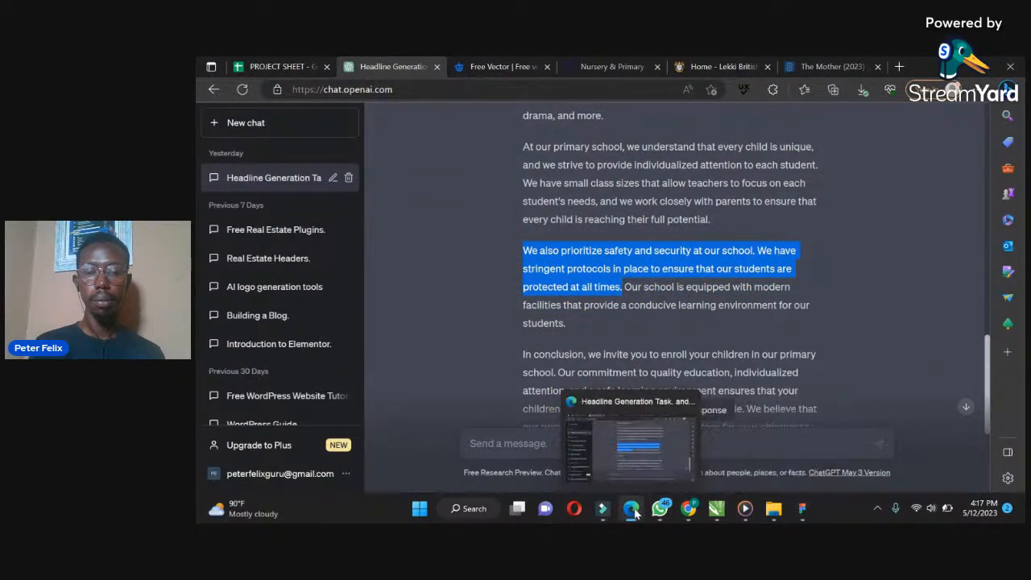
click(690, 508)
click(620, 454)
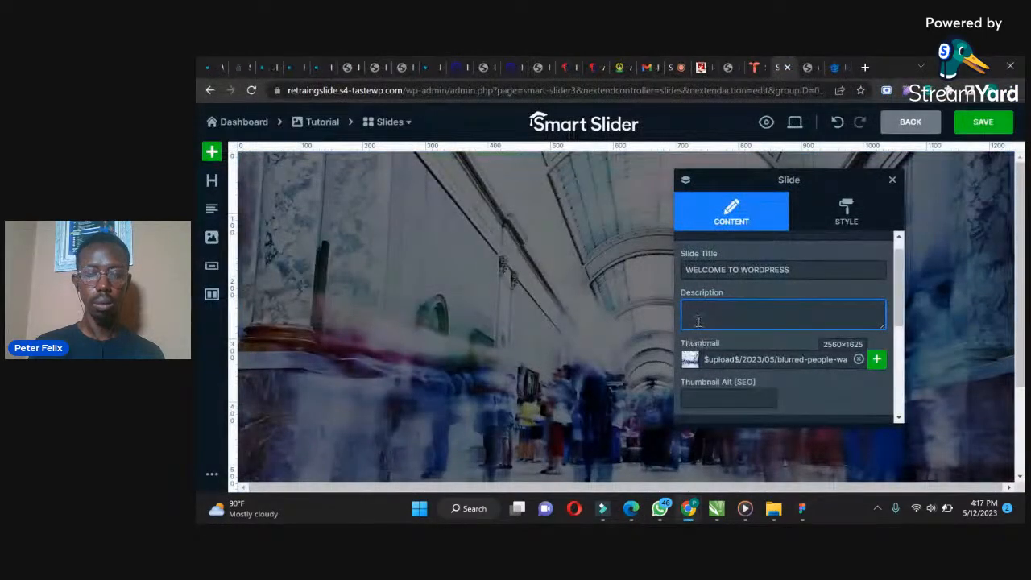
key(ctrl+v)
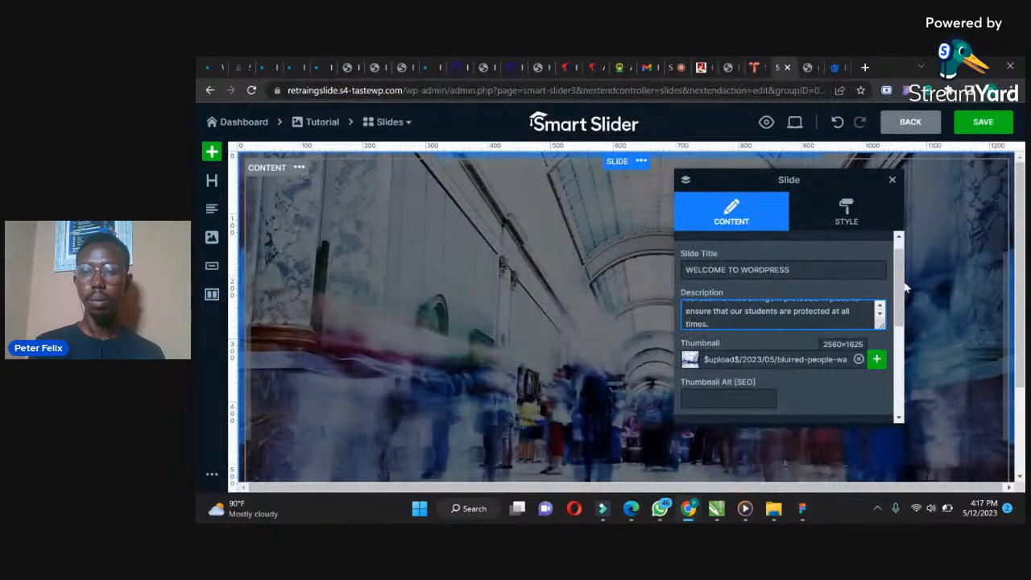
Check the pasted description and close the slide settings panel
drag(905, 284, 901, 359)
click(749, 301)
drag(900, 346, 901, 232)
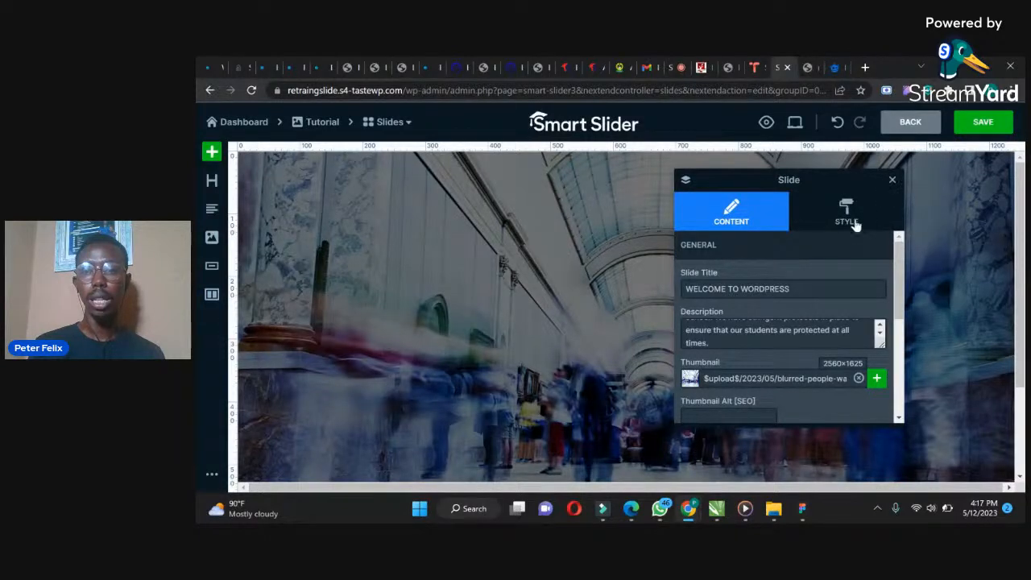
click(892, 184)
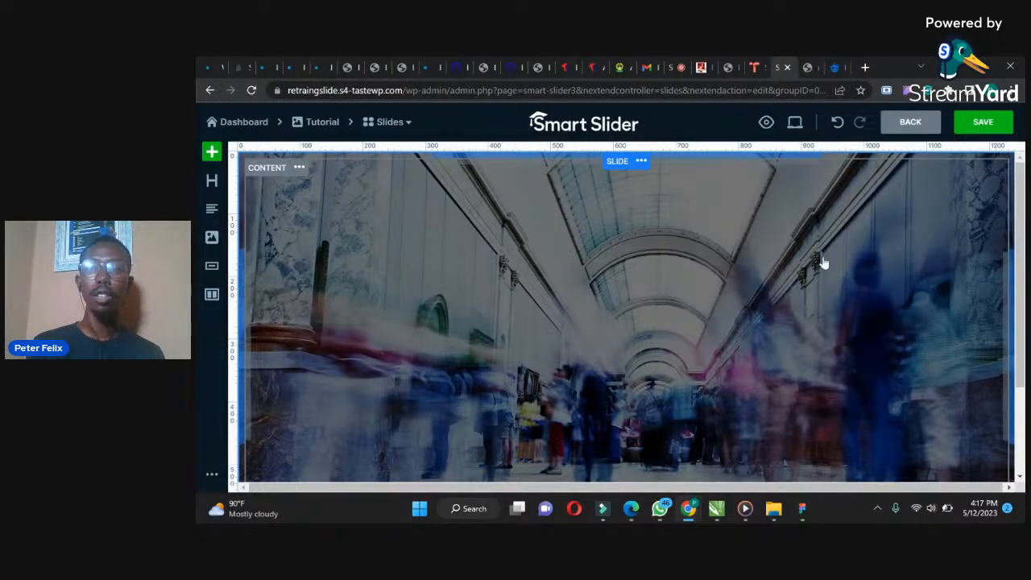
drag(1021, 237, 1022, 274)
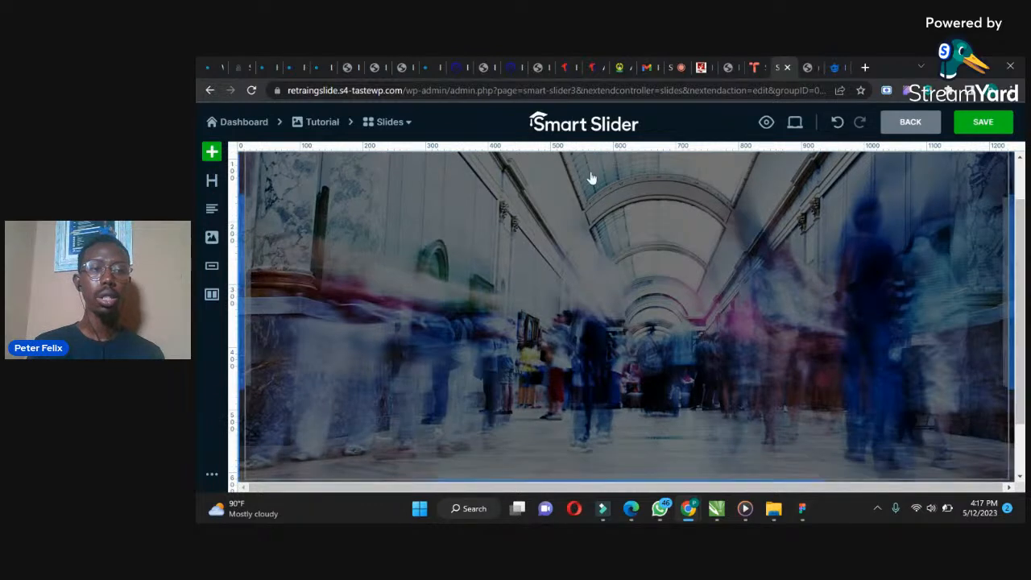
Add a heading layer to the slide and set its text to WELCOME TO WORDPRESS
click(211, 182)
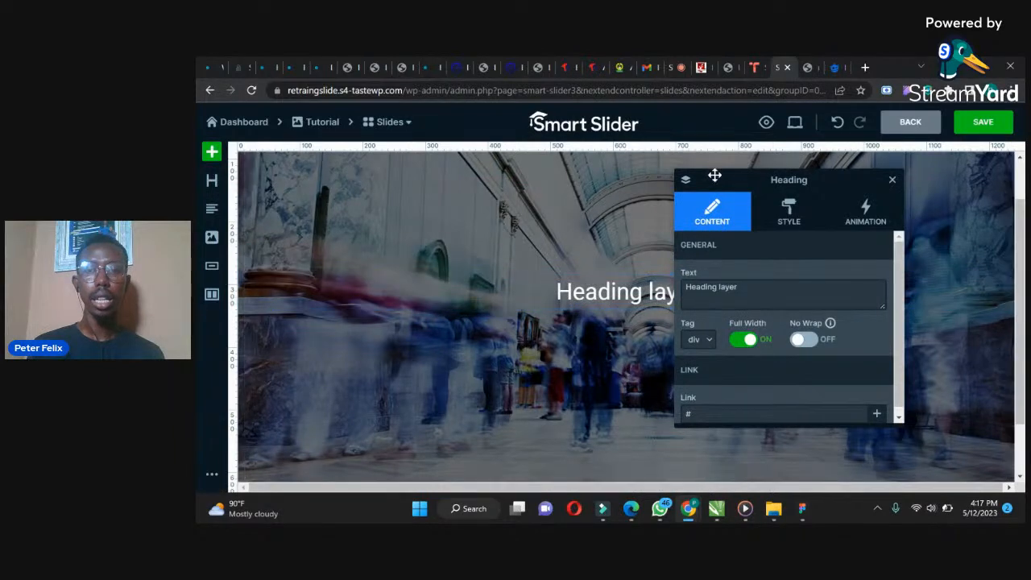
drag(716, 175, 866, 175)
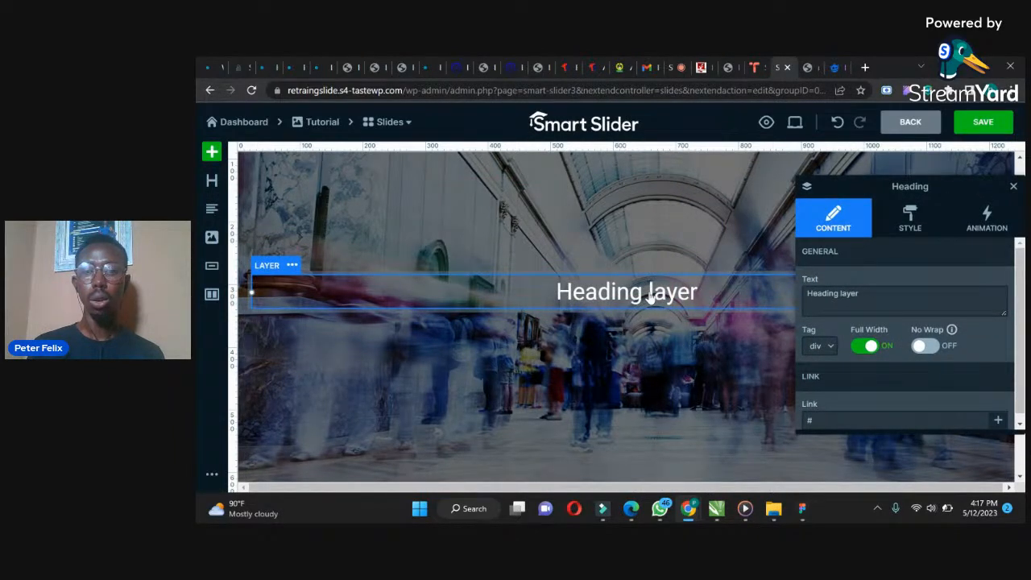
drag(864, 295, 748, 295)
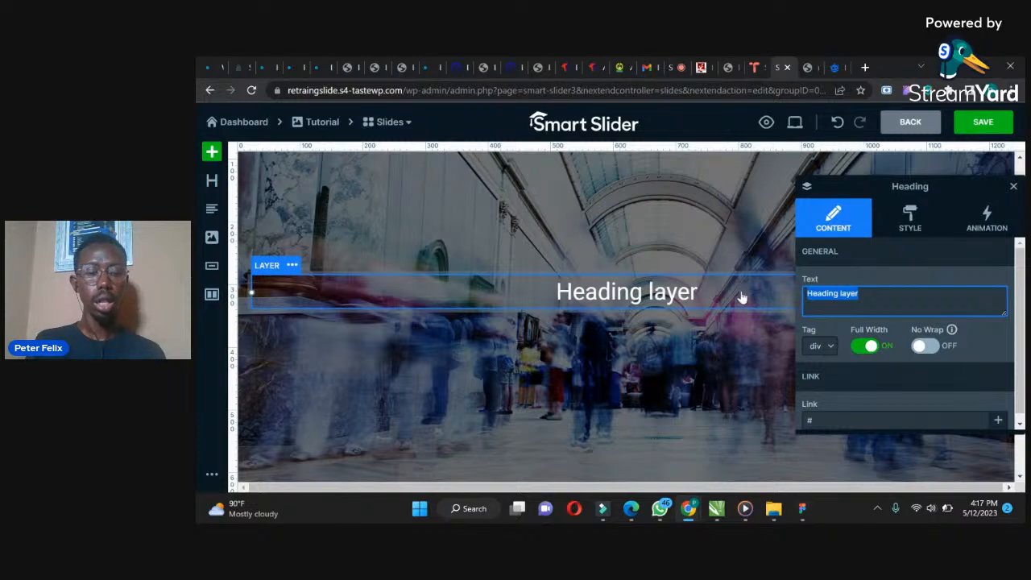
text(WELCOME)
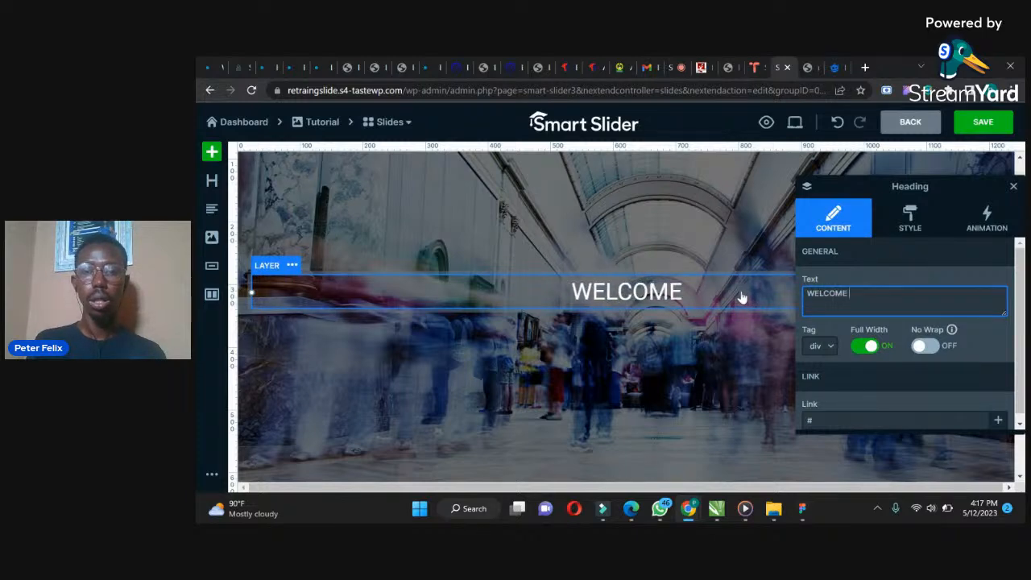
text( TO WORD)
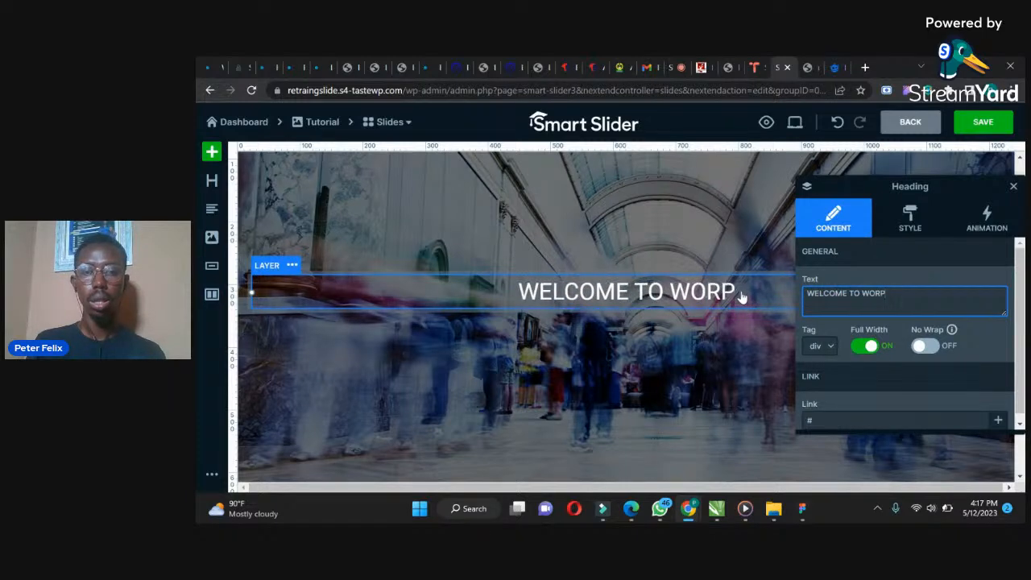
text(PT)
text(RESS)
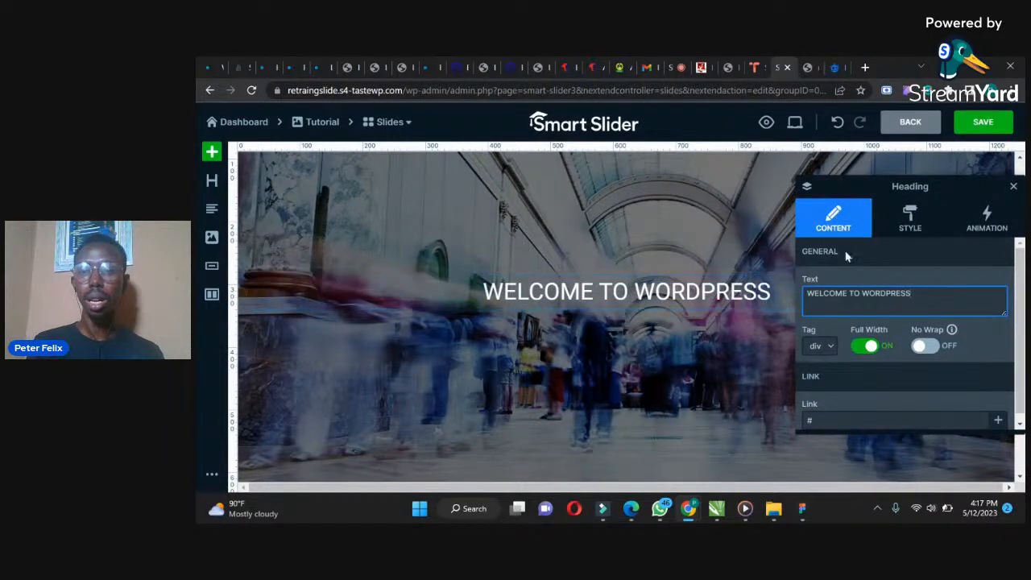
Set the heading layer's font family to Lato
drag(875, 174, 787, 141)
scroll(934, 258, down, 1)
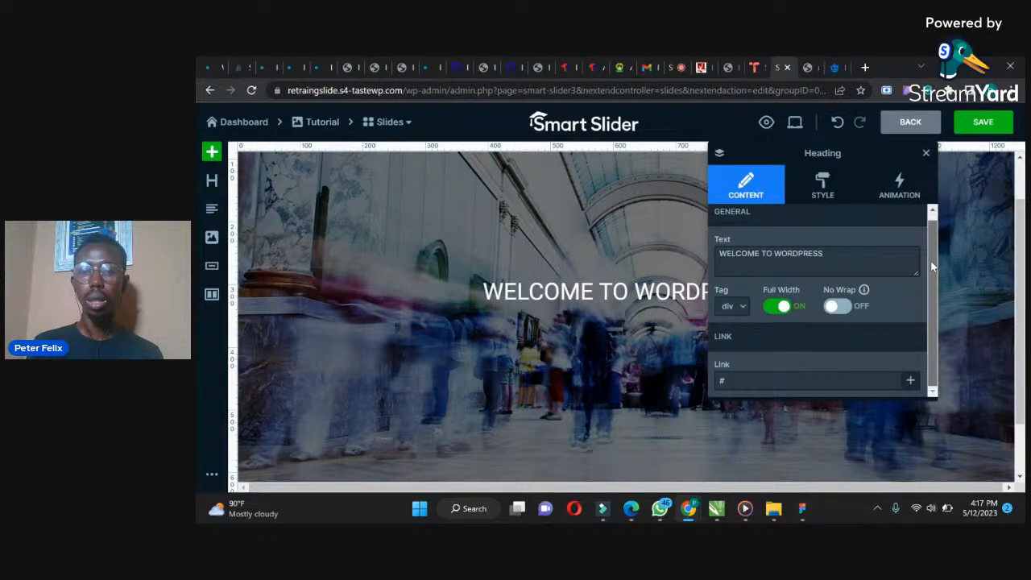
drag(932, 263, 926, 208)
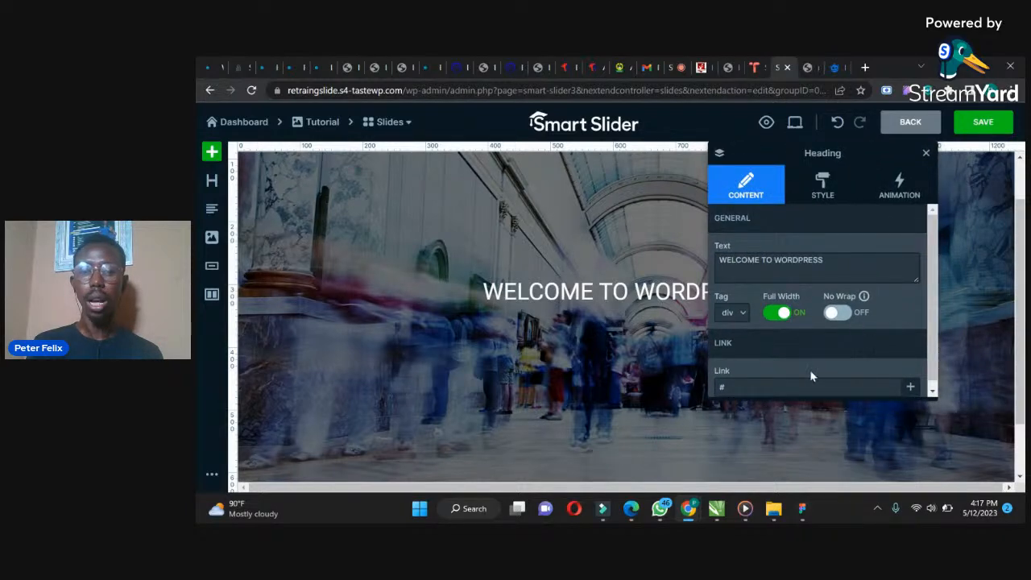
click(820, 193)
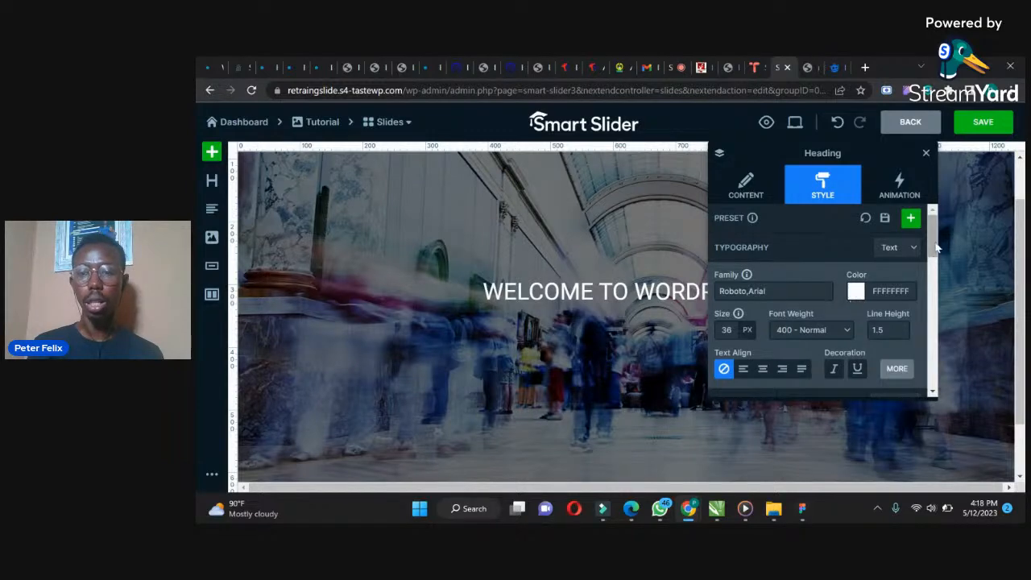
scroll(806, 322, down, 1)
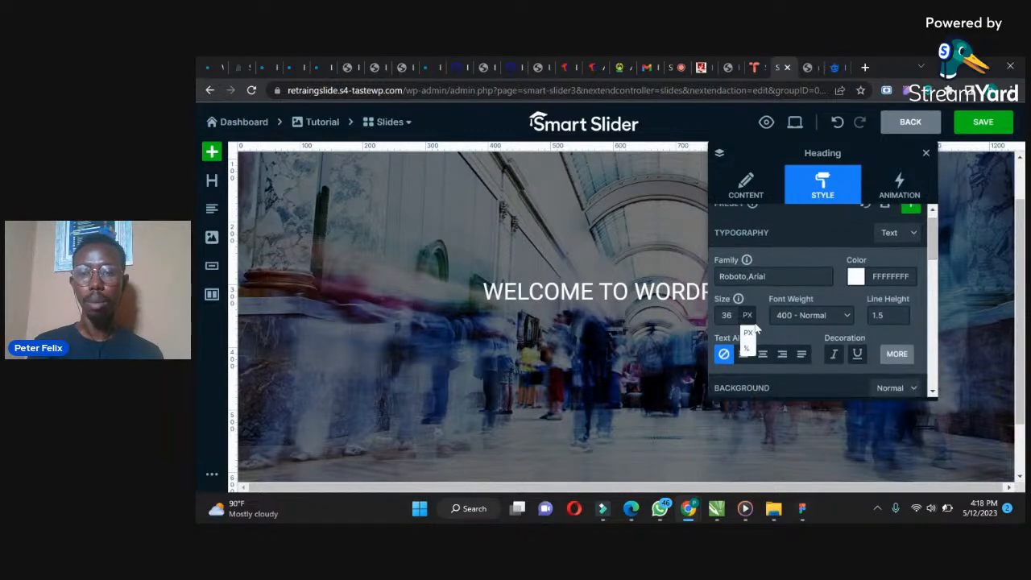
click(776, 279)
text(LATO)
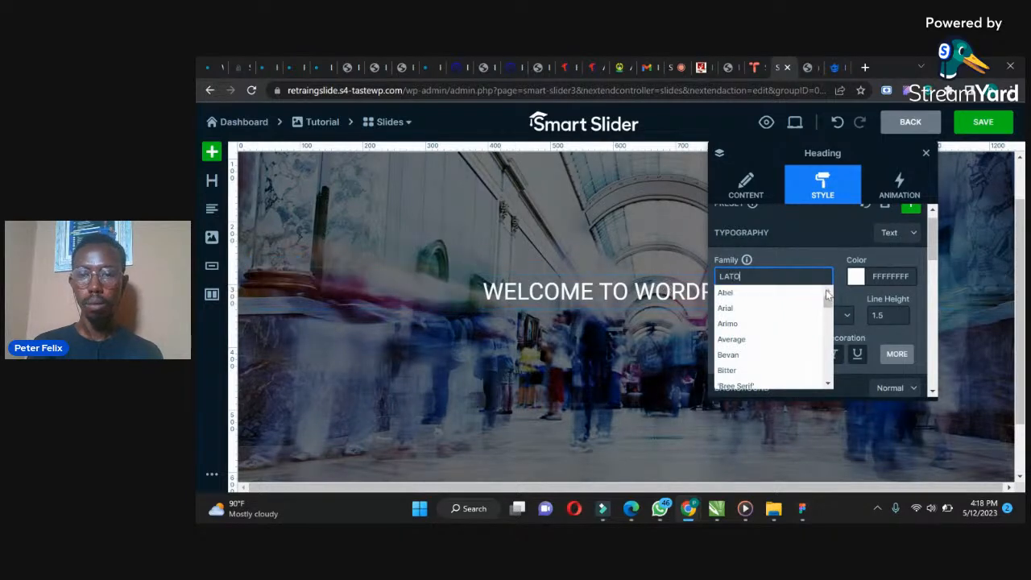
drag(828, 298, 830, 333)
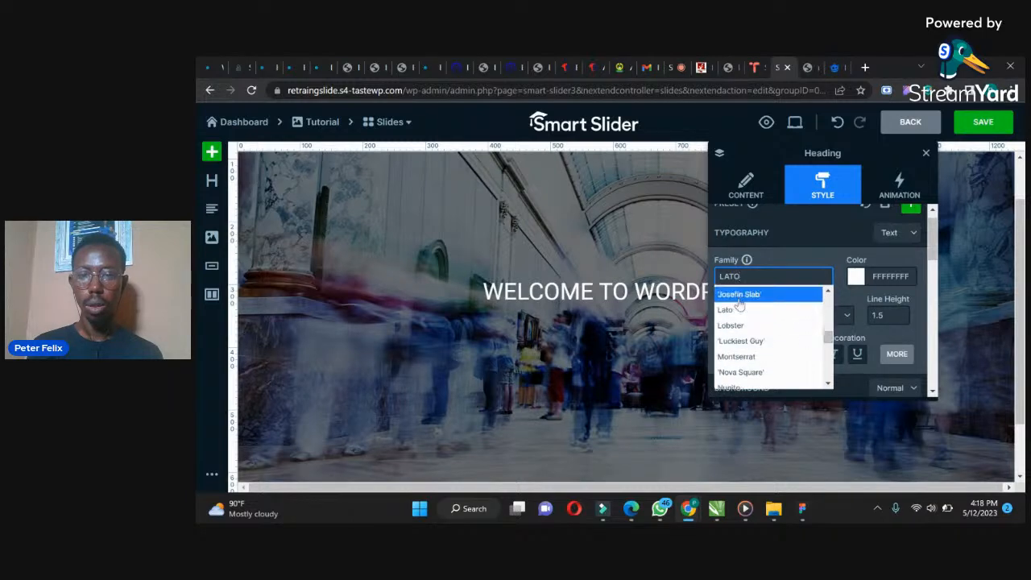
click(735, 311)
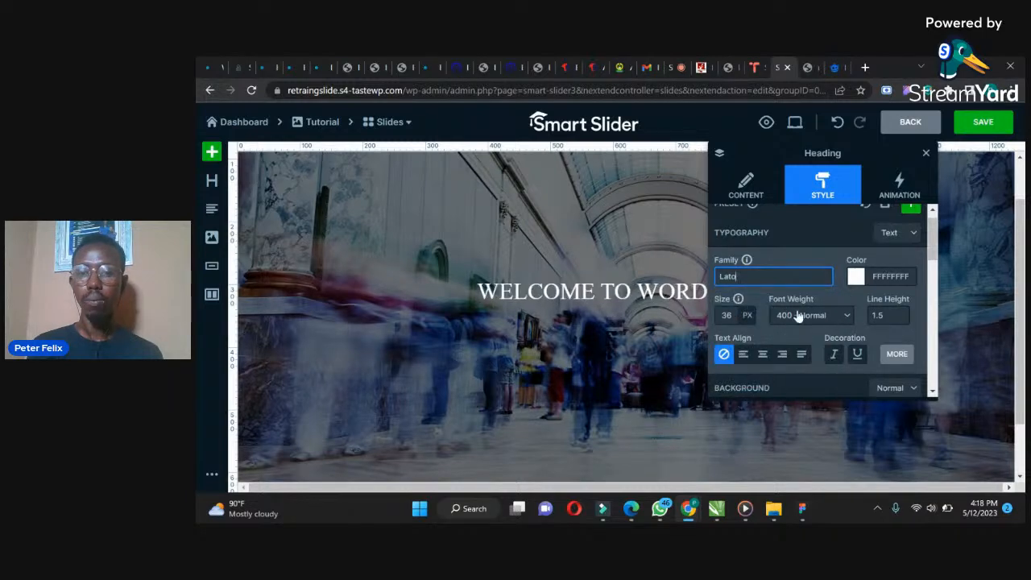
Set the heading's font size to 52 px and its font weight to 900
click(727, 315)
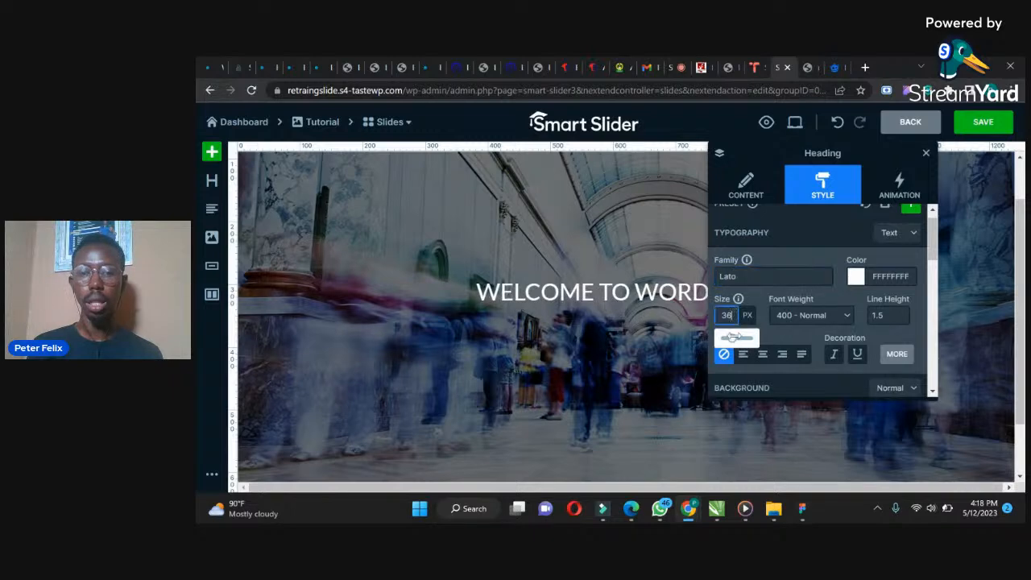
drag(729, 339, 737, 338)
click(826, 317)
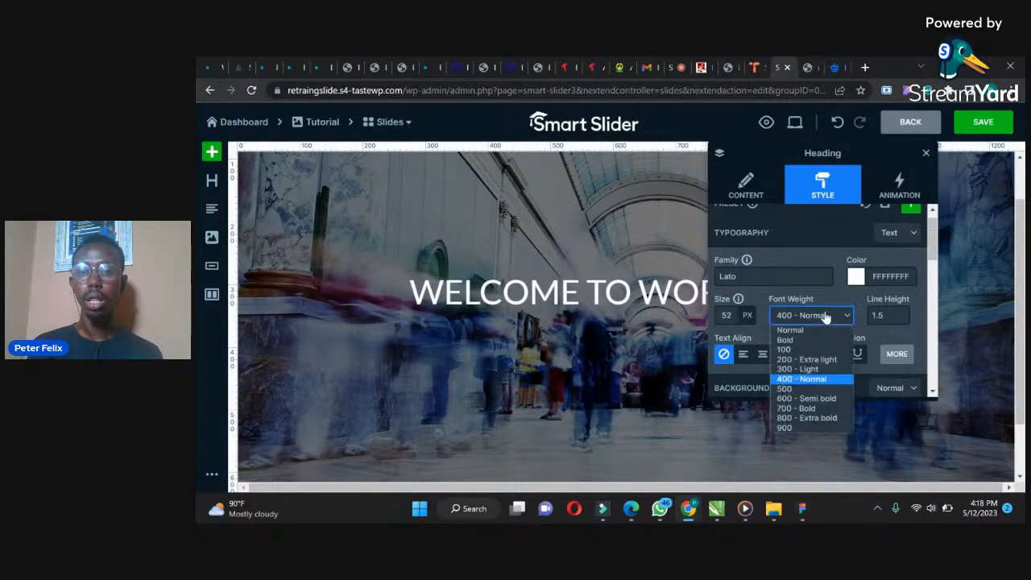
click(785, 428)
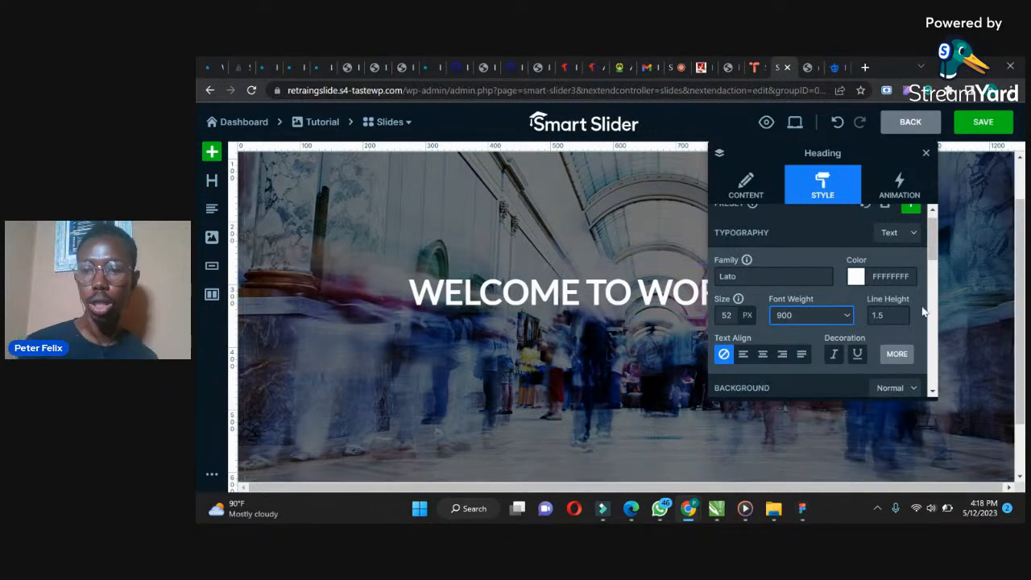
Center-align the heading text
drag(931, 246, 928, 256)
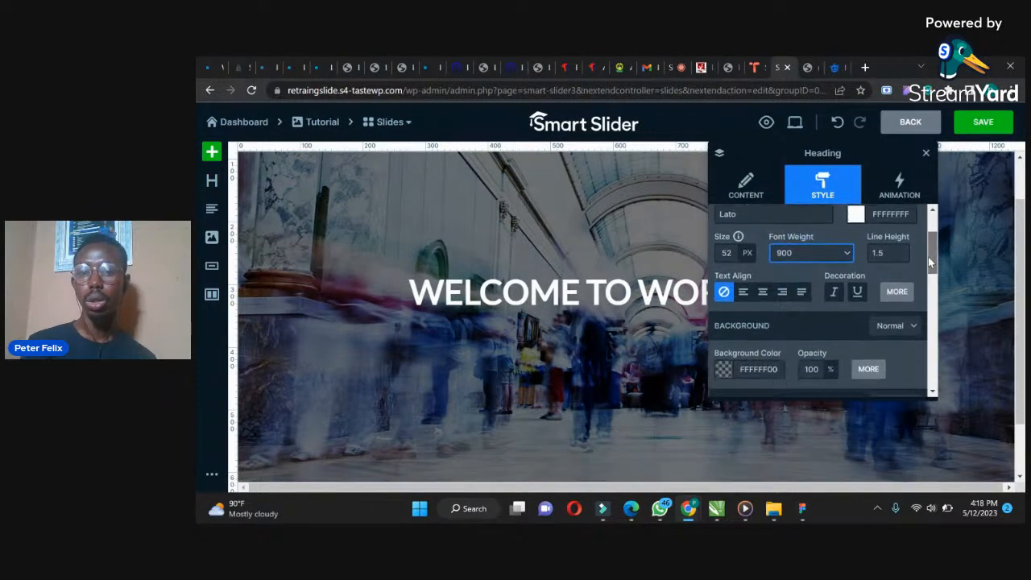
click(762, 289)
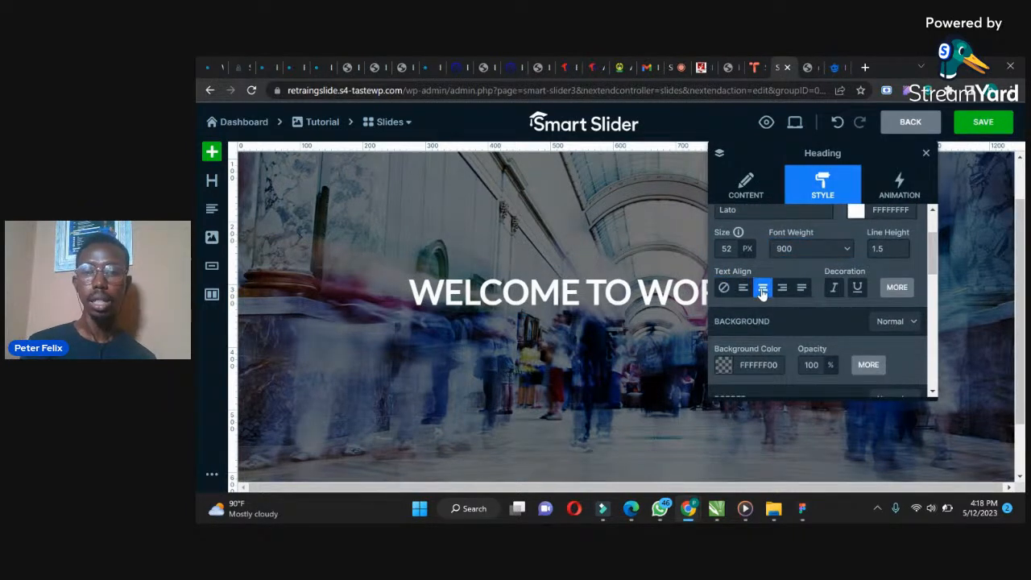
click(836, 289)
click(836, 288)
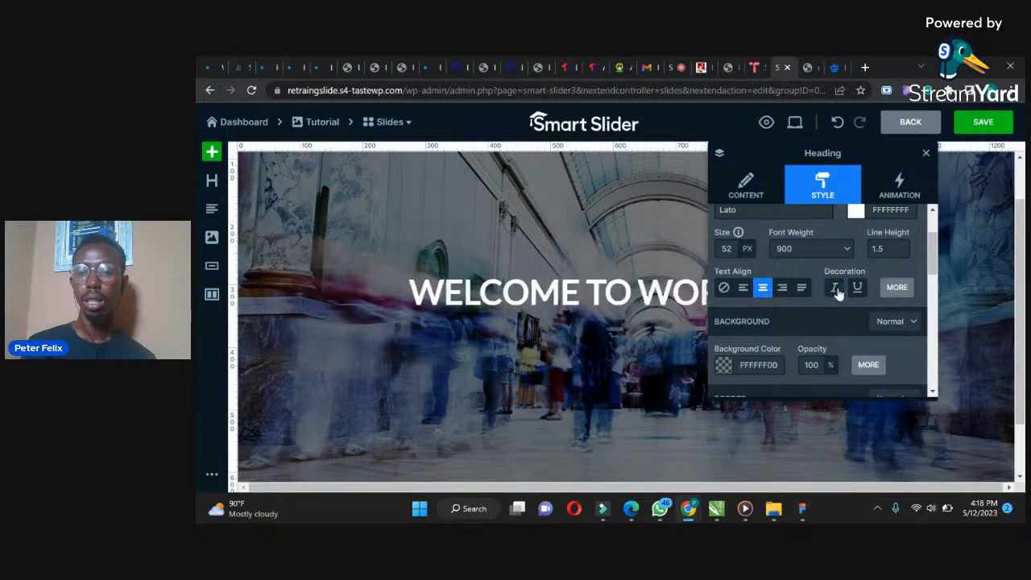
Review the heading's extra typography, spacing and animation options, and close the layer settings
click(896, 288)
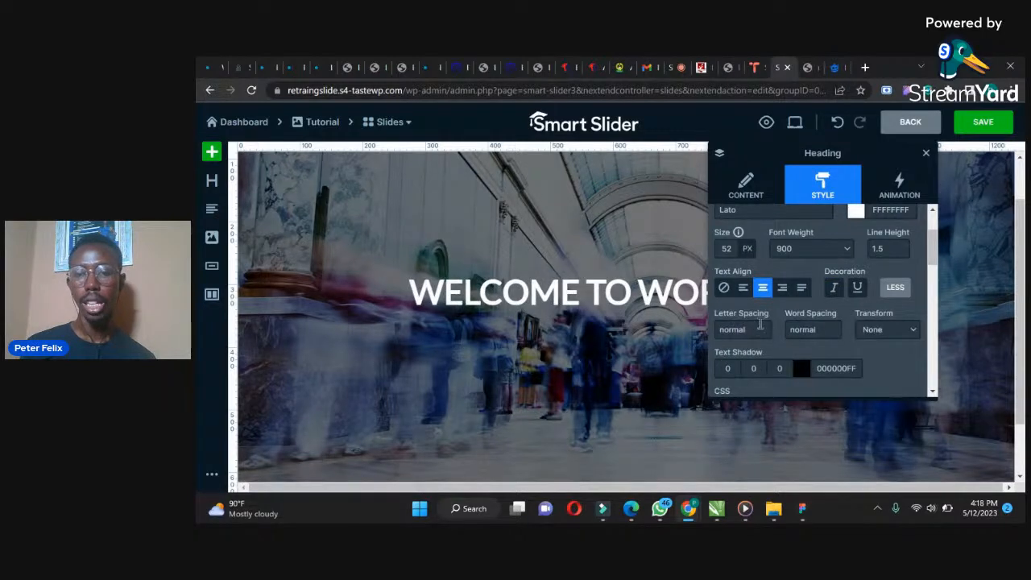
click(874, 331)
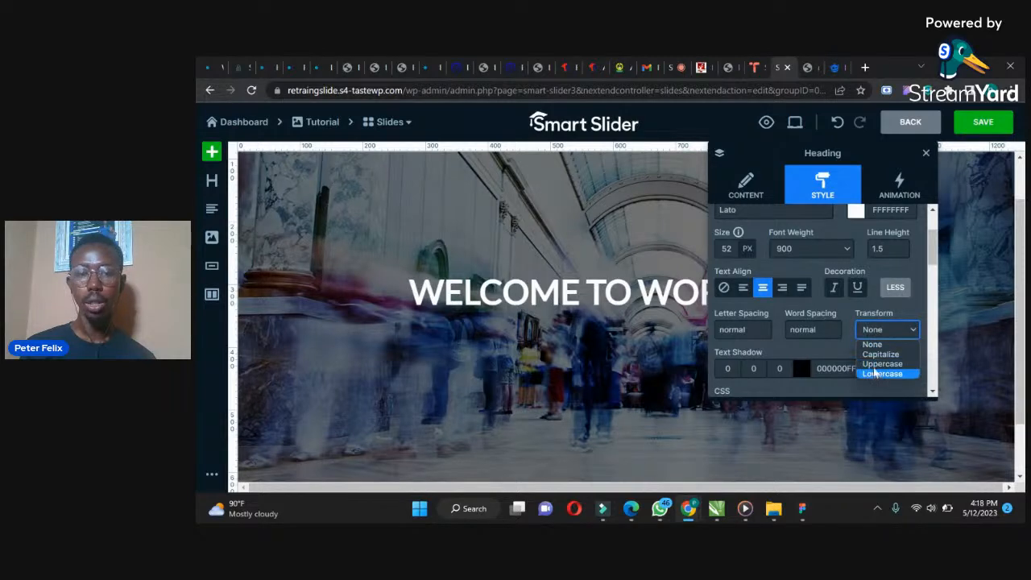
click(814, 330)
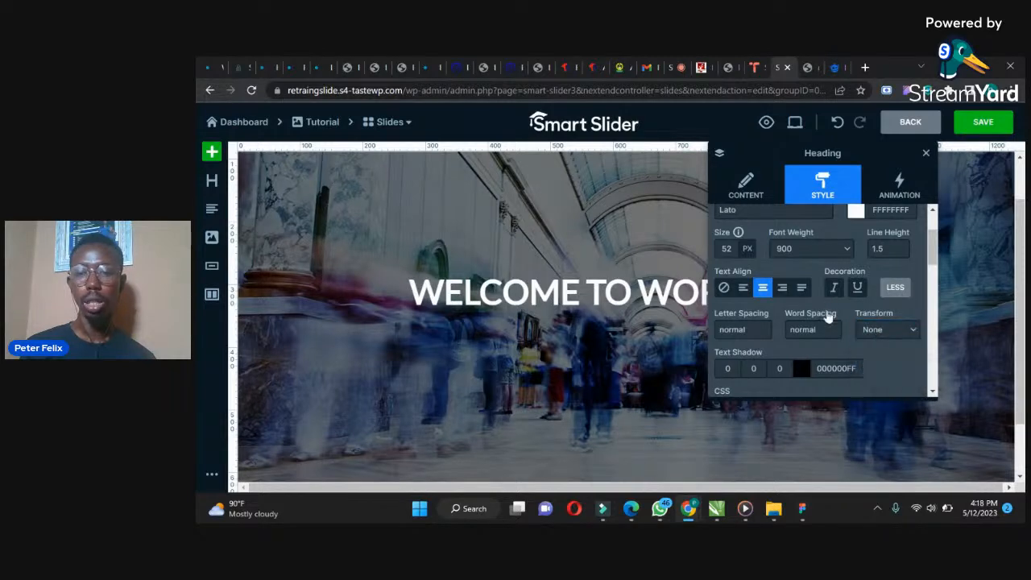
click(915, 267)
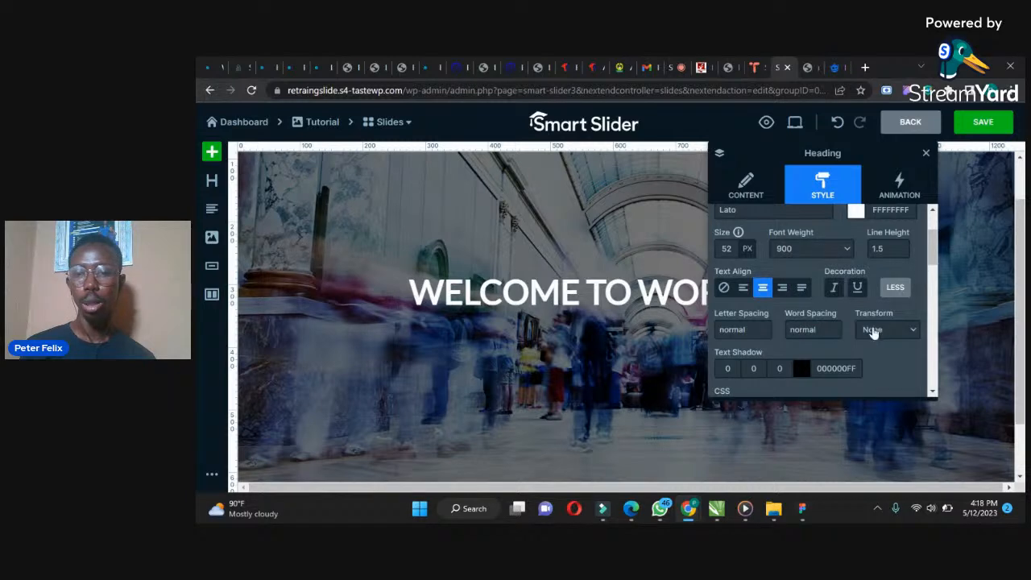
scroll(932, 250, down, 1)
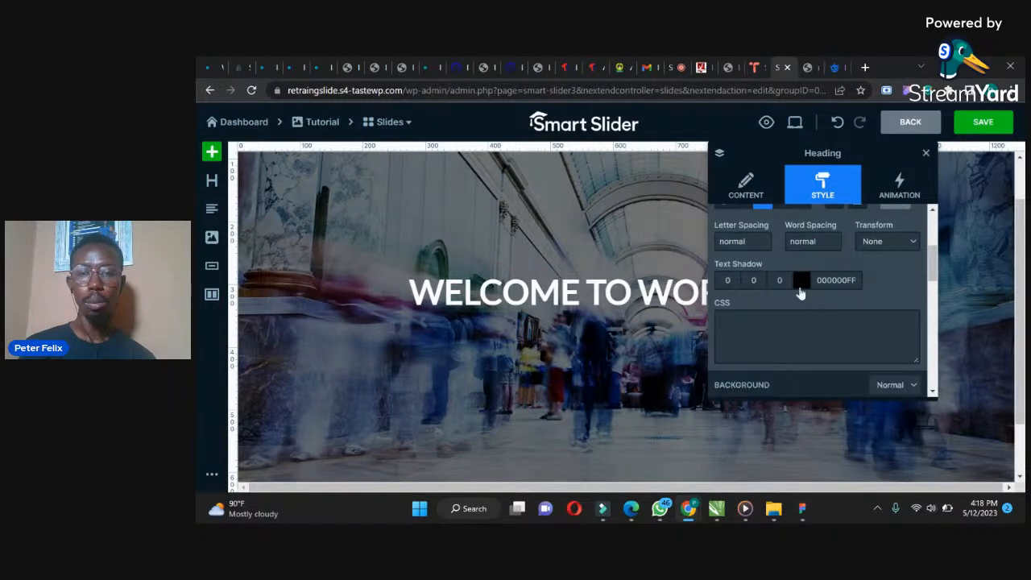
drag(931, 275, 934, 280)
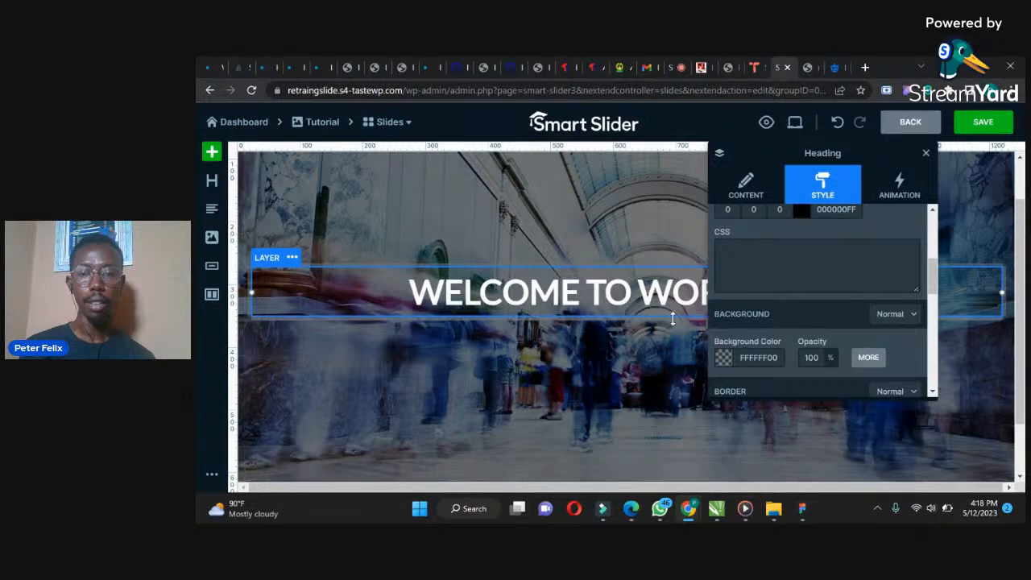
drag(932, 273, 926, 361)
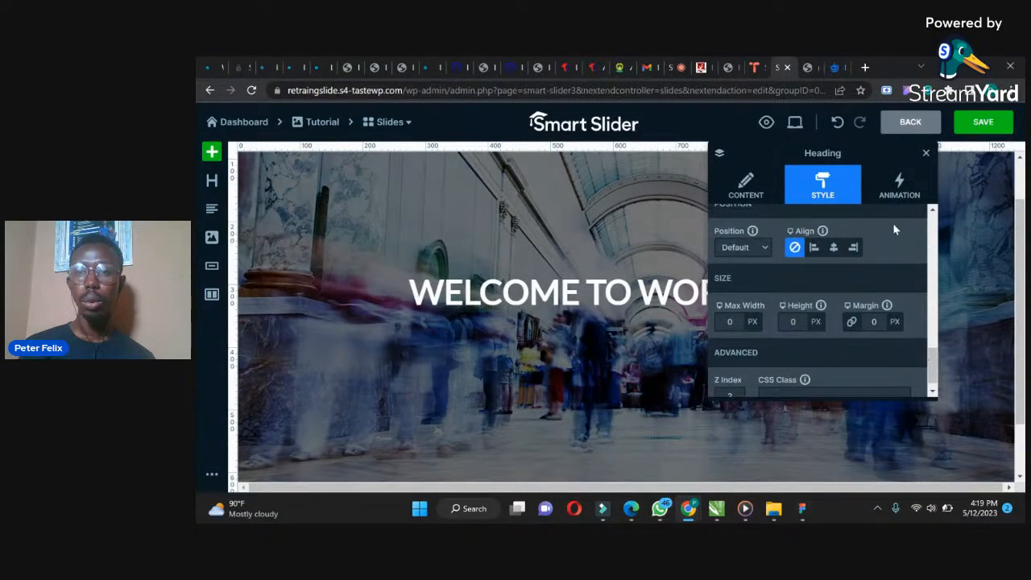
click(897, 197)
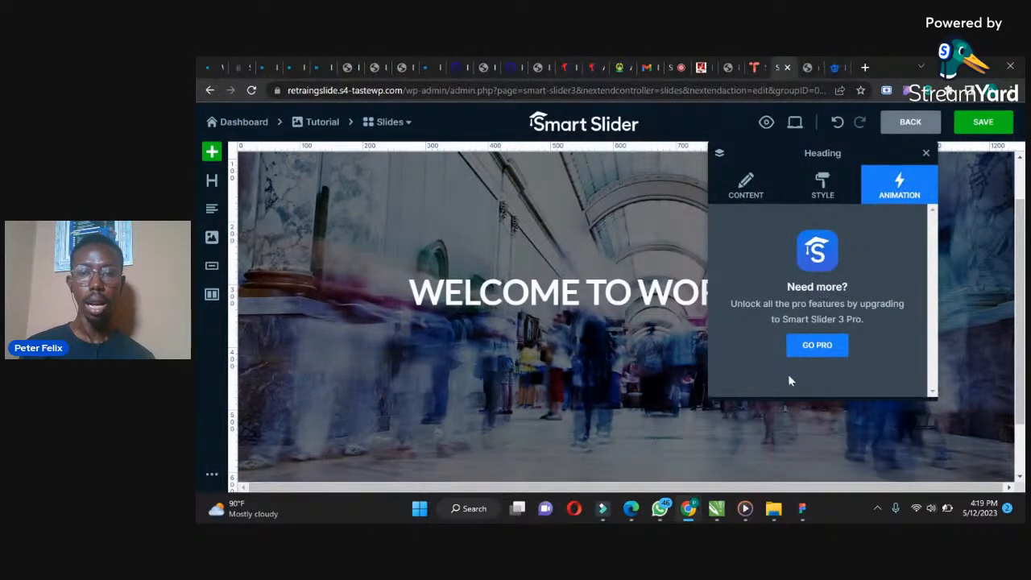
click(926, 153)
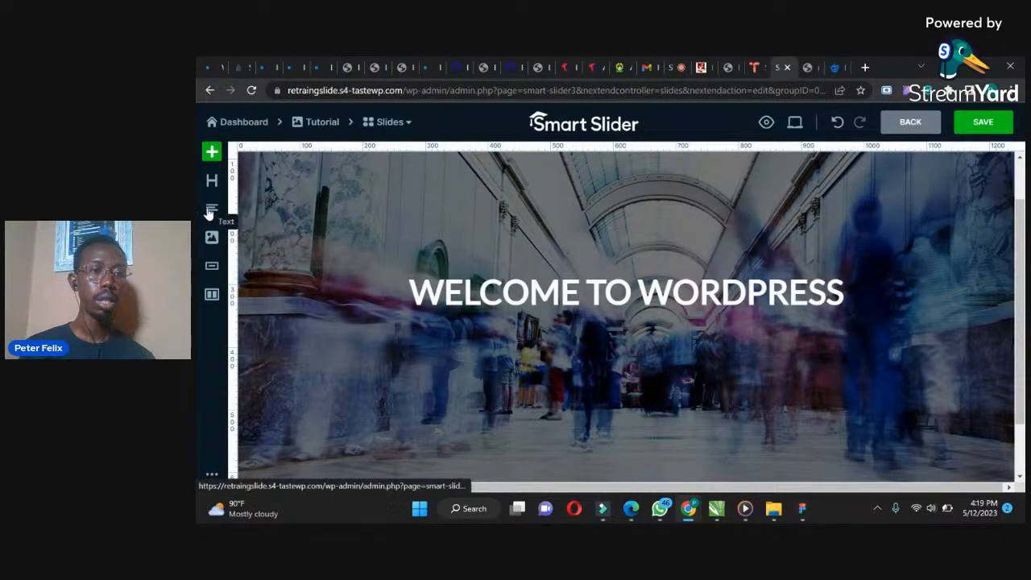
Add a text layer below the heading and replace its text with the copied school safety sentence
drag(212, 209, 591, 320)
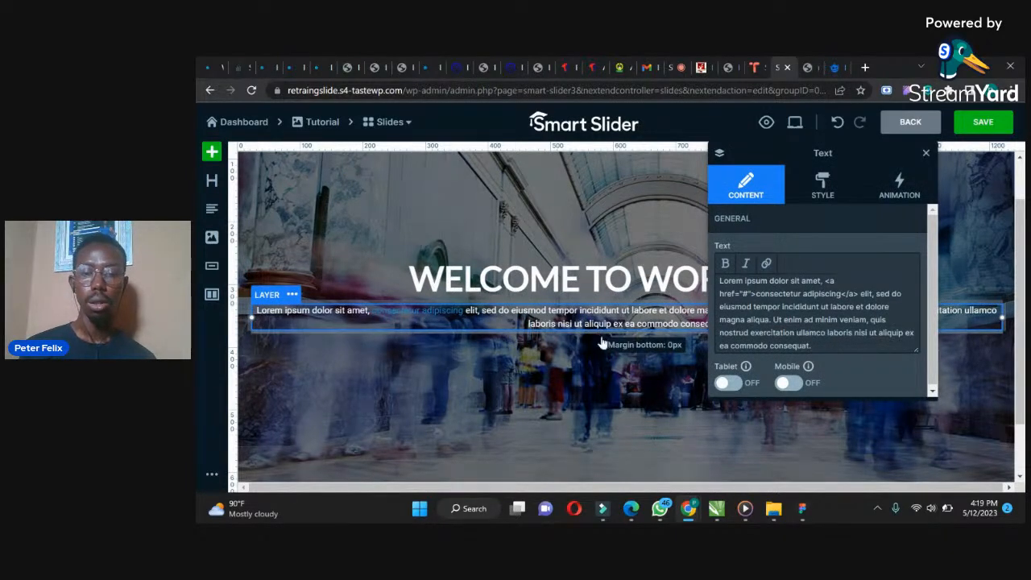
click(745, 293)
key(ctrl+a)
text(We also prioritize safety and security at our school. We have stringent protocols in place to ensure that our students are protected at all times.)
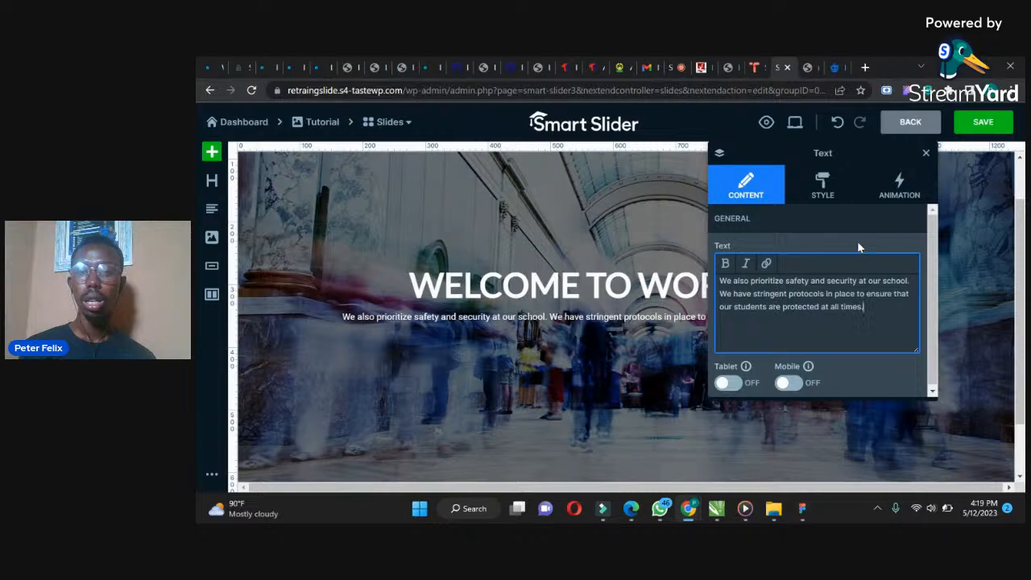
Set the text layer's font size to 18 px and font weight to 600 - Semi bold
click(828, 194)
scroll(935, 240, down, 1)
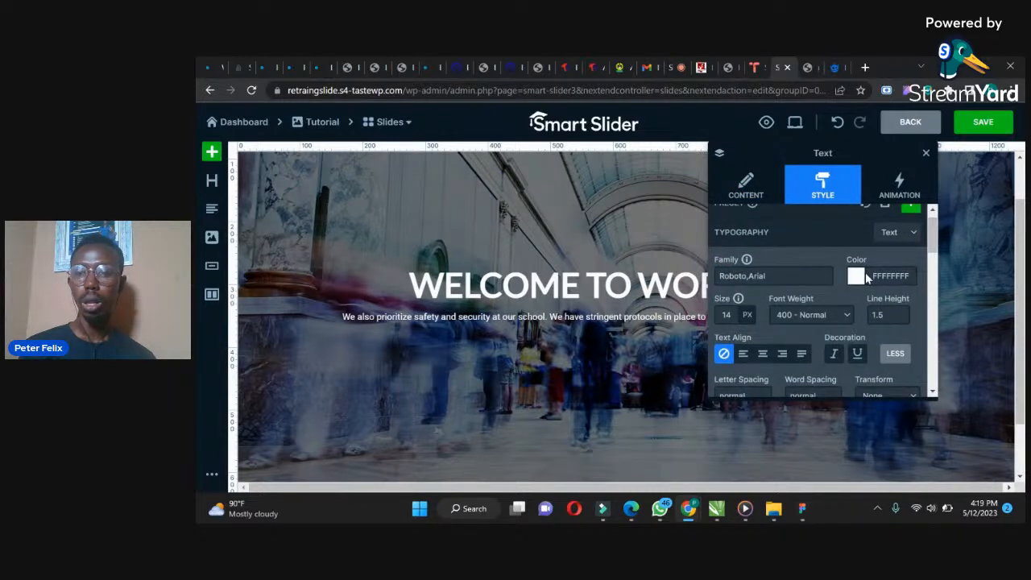
click(726, 315)
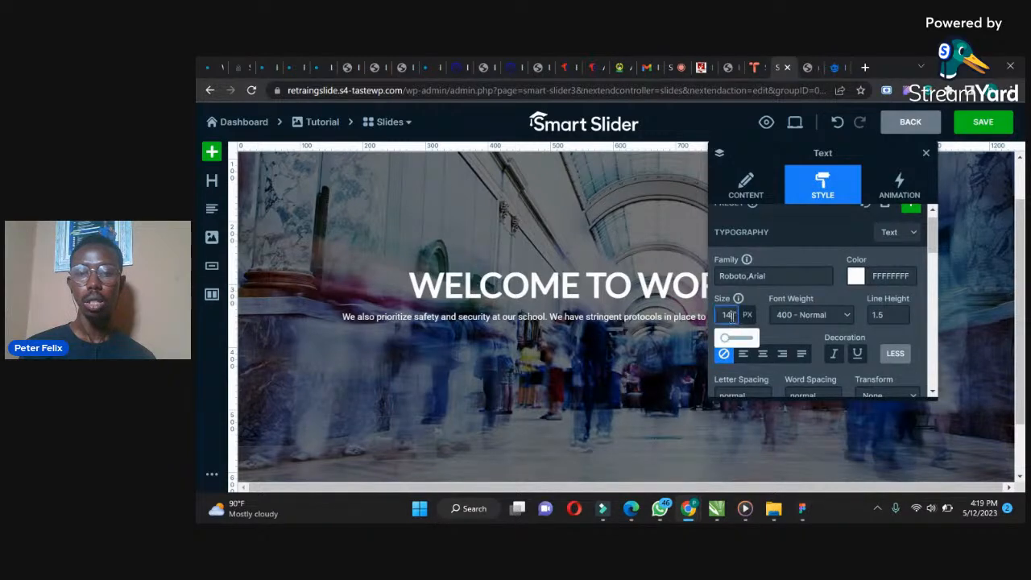
text(18)
click(813, 315)
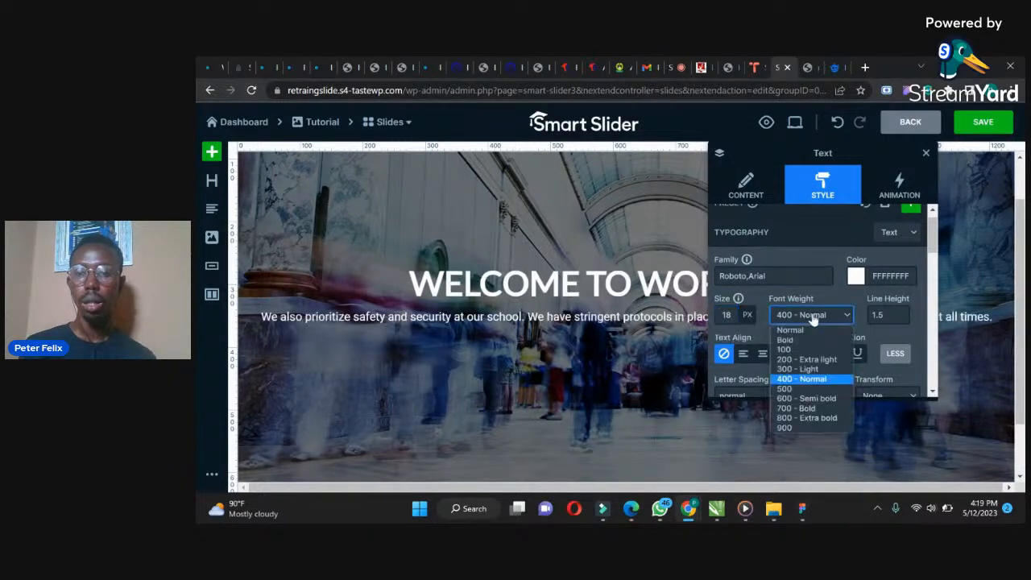
click(798, 398)
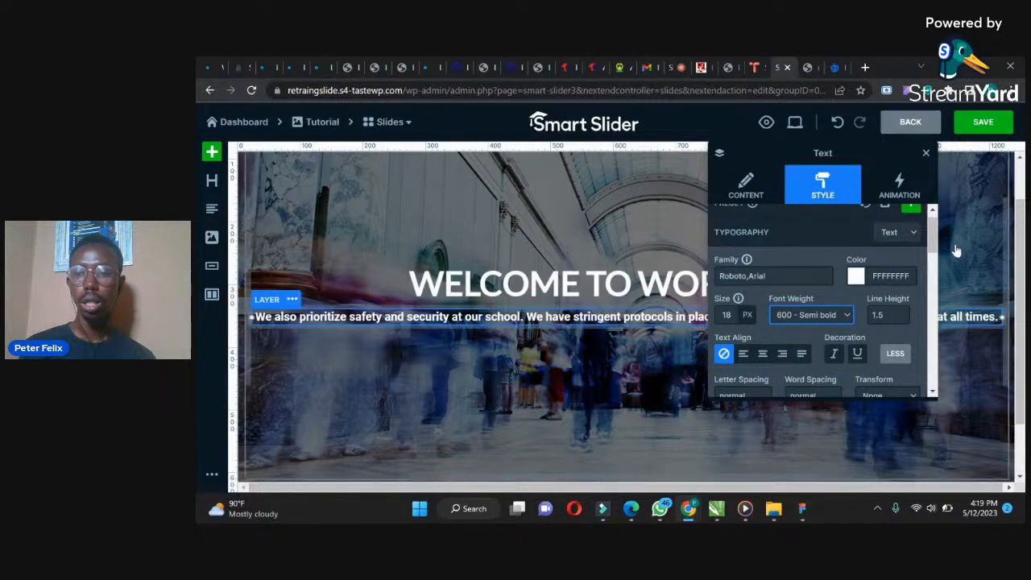
Center-align the text layer's paragraph text
scroll(935, 242, down, 1)
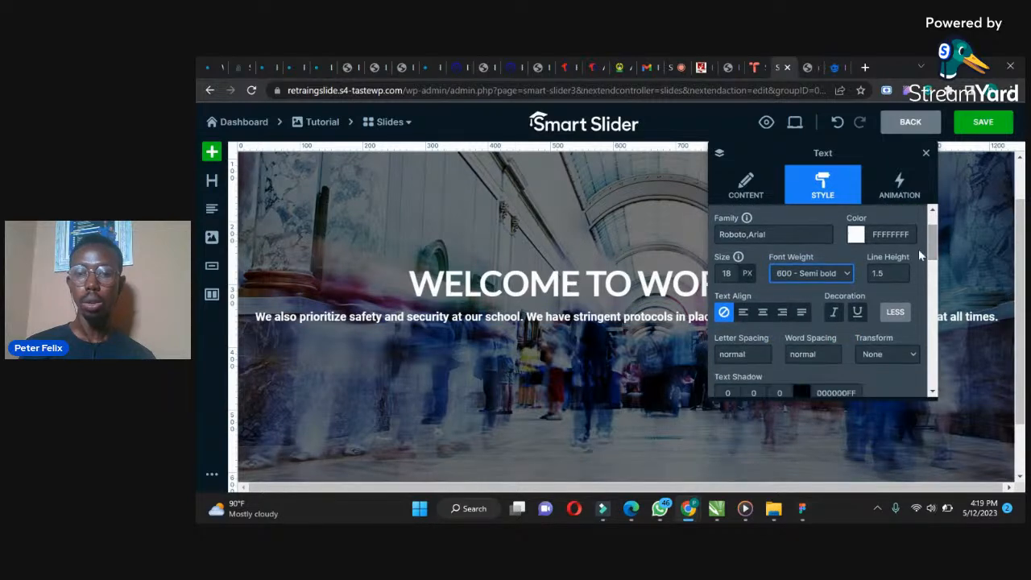
click(764, 312)
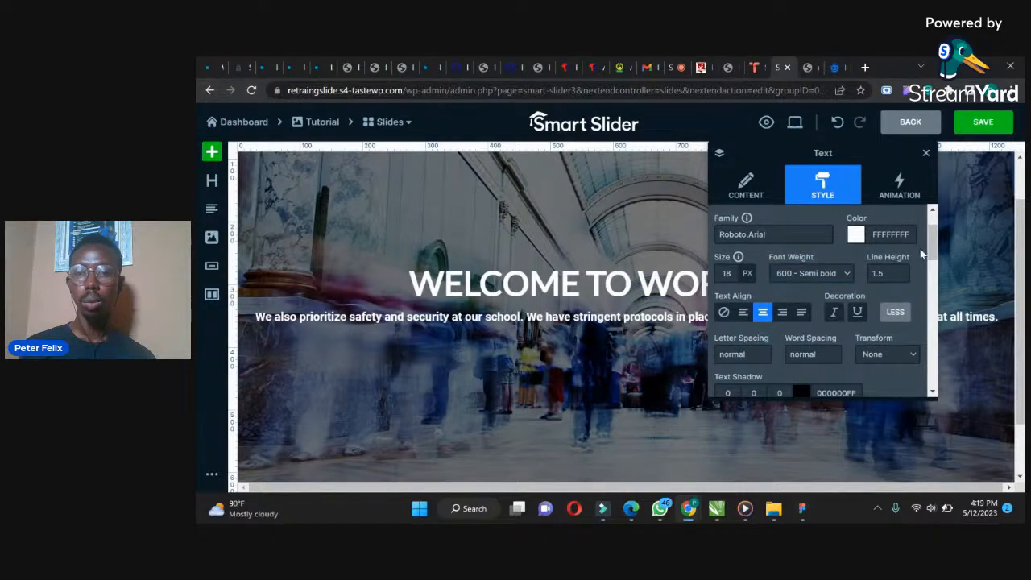
Unlink the text layer's padding sides and set left and right padding to 120 px, with top and bottom at 0
drag(934, 242, 933, 309)
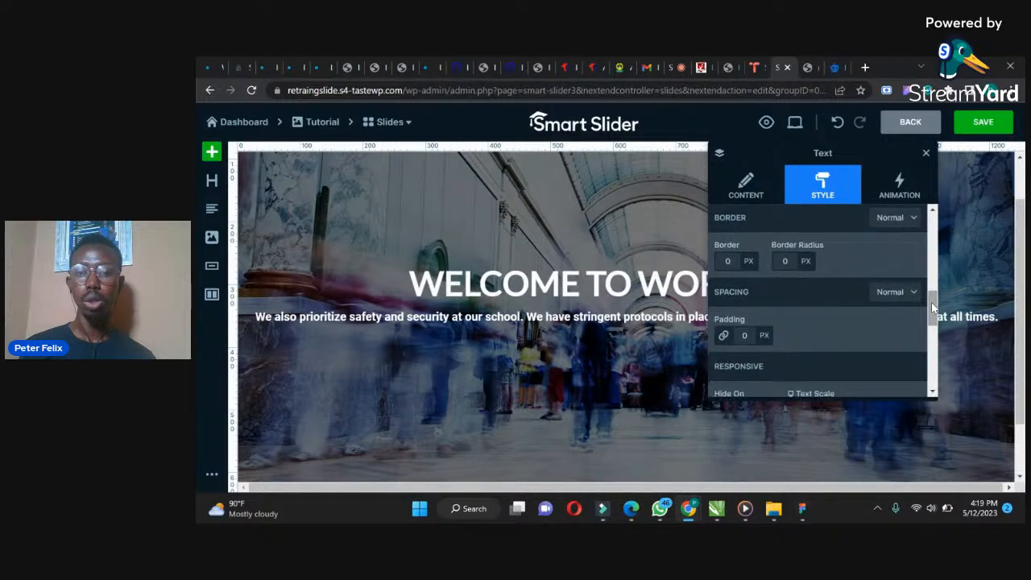
click(723, 337)
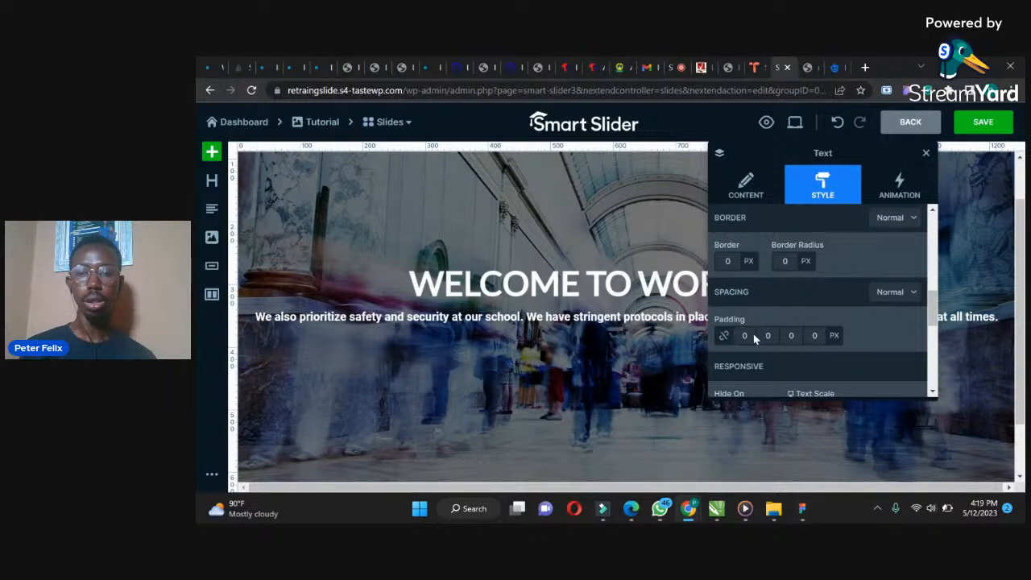
click(750, 335)
click(743, 317)
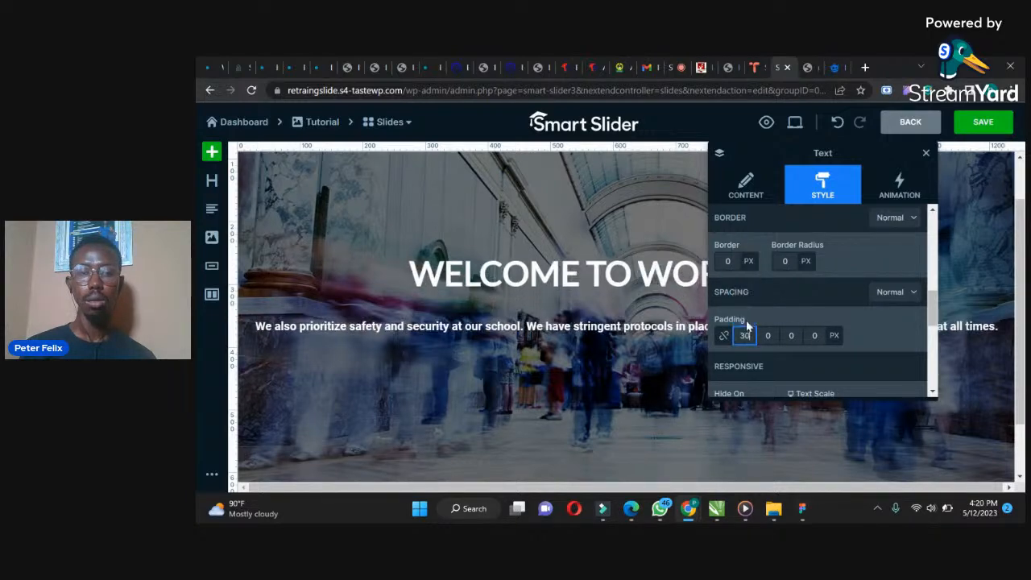
key(Return)
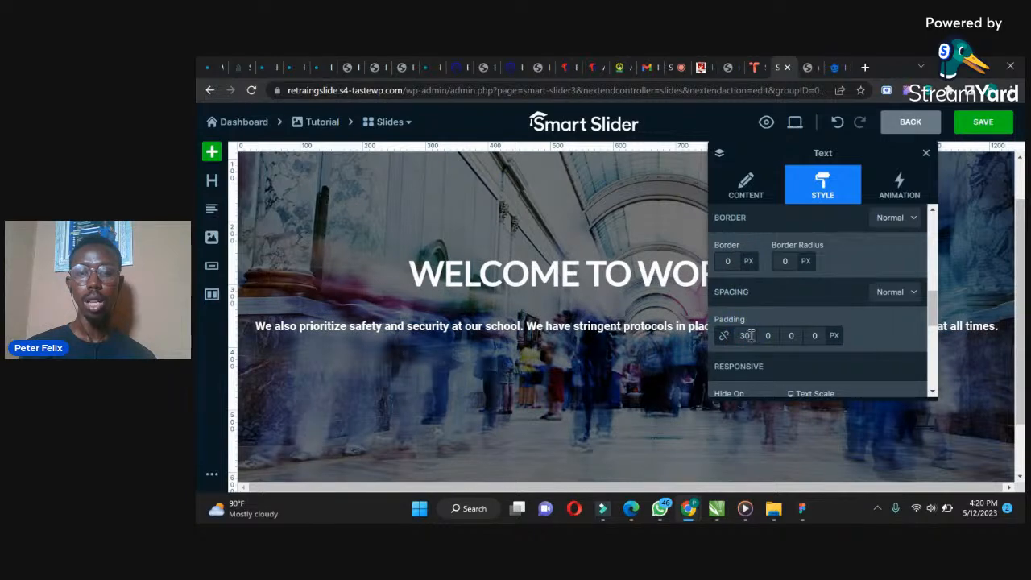
double_click(742, 336)
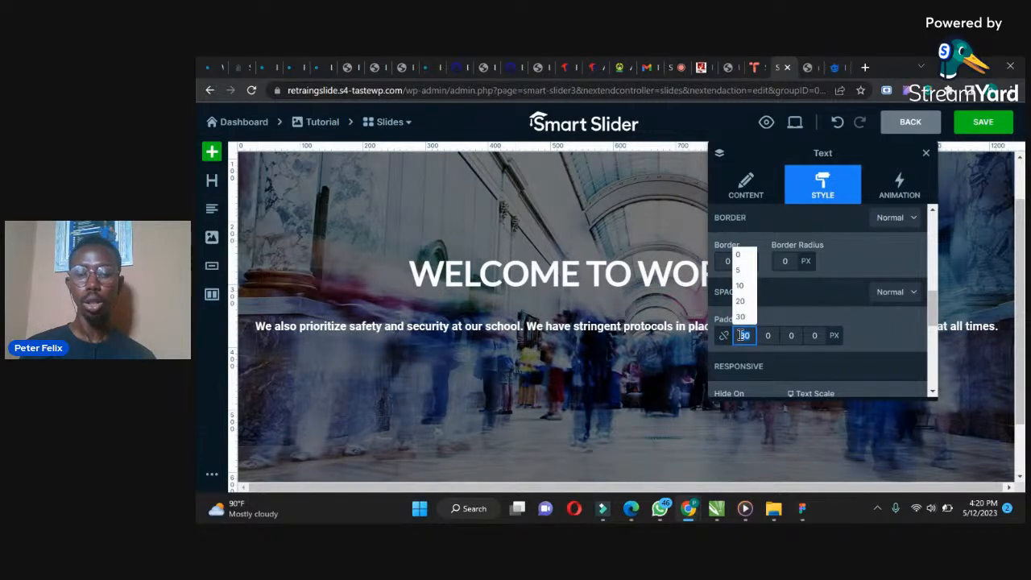
text(0)
click(767, 336)
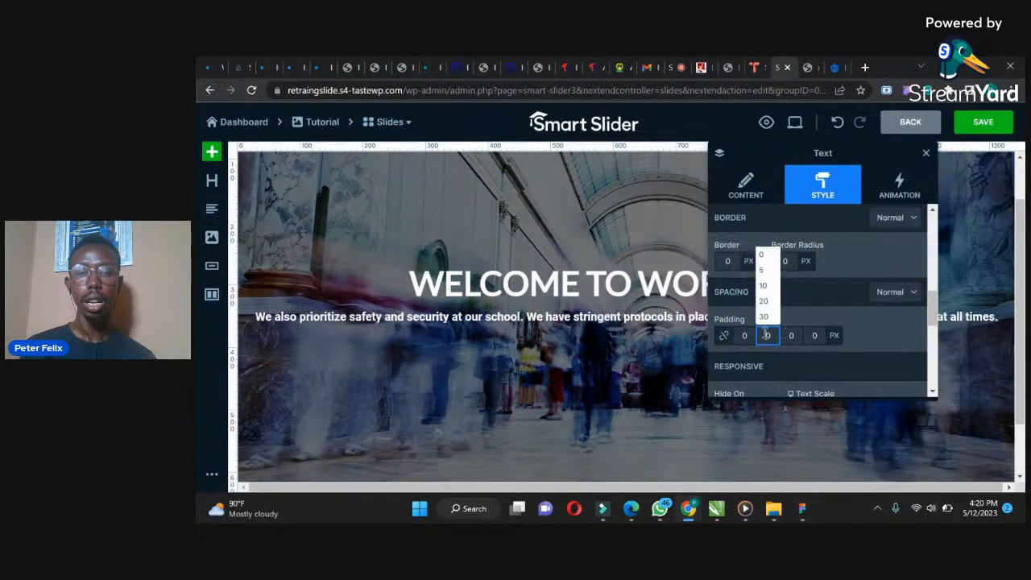
click(763, 317)
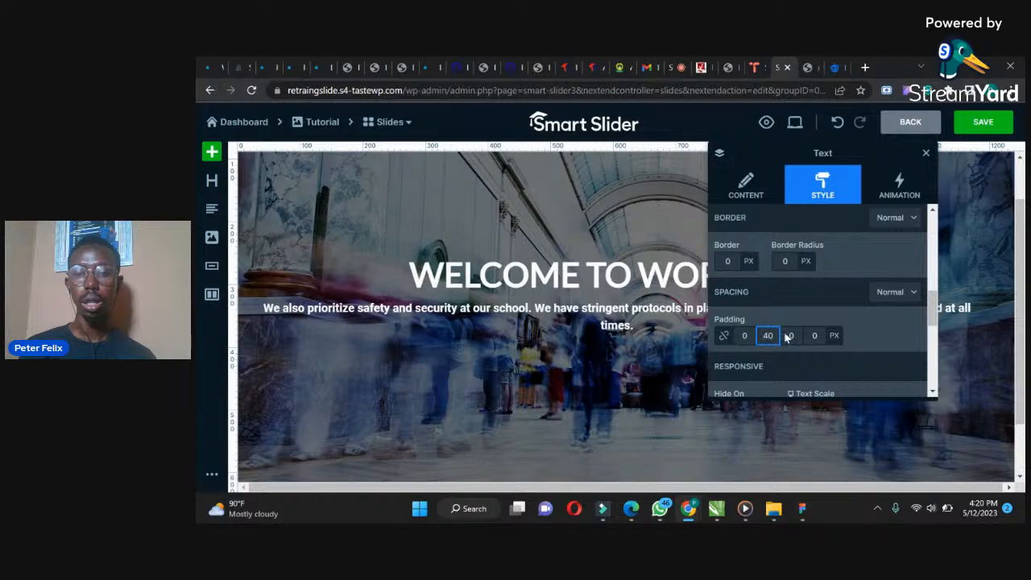
click(813, 335)
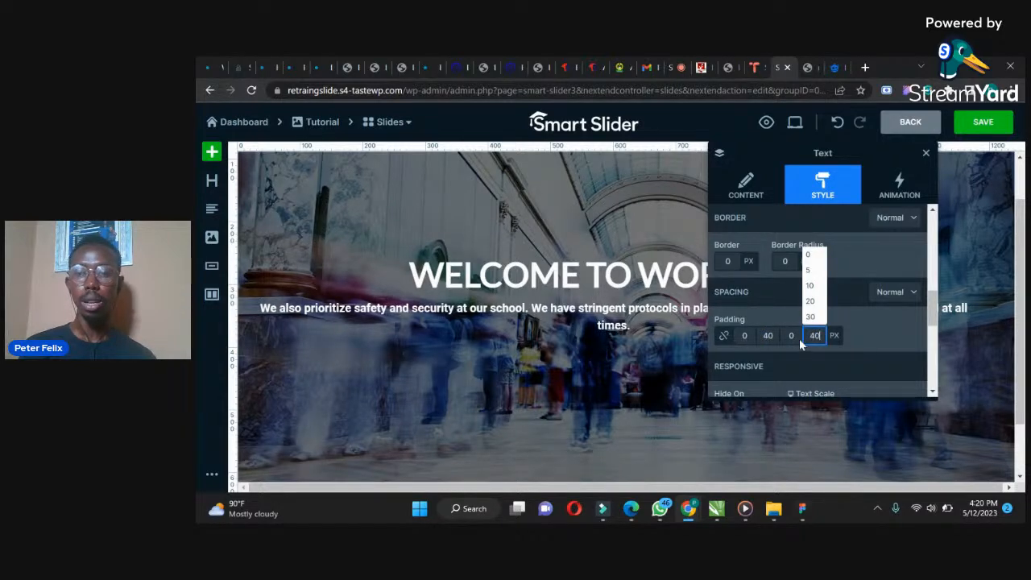
click(769, 335)
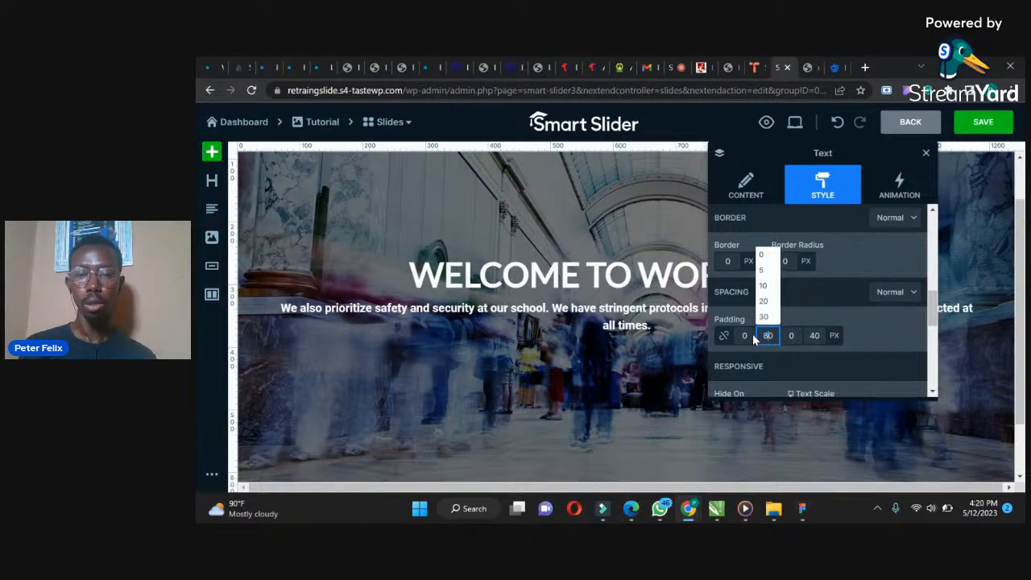
text(80)
click(816, 334)
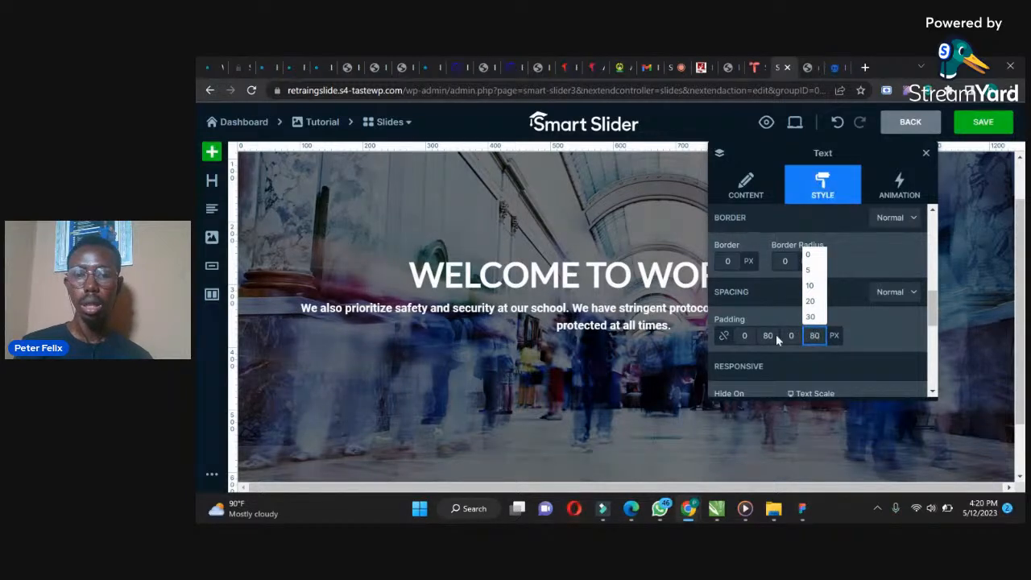
click(772, 335)
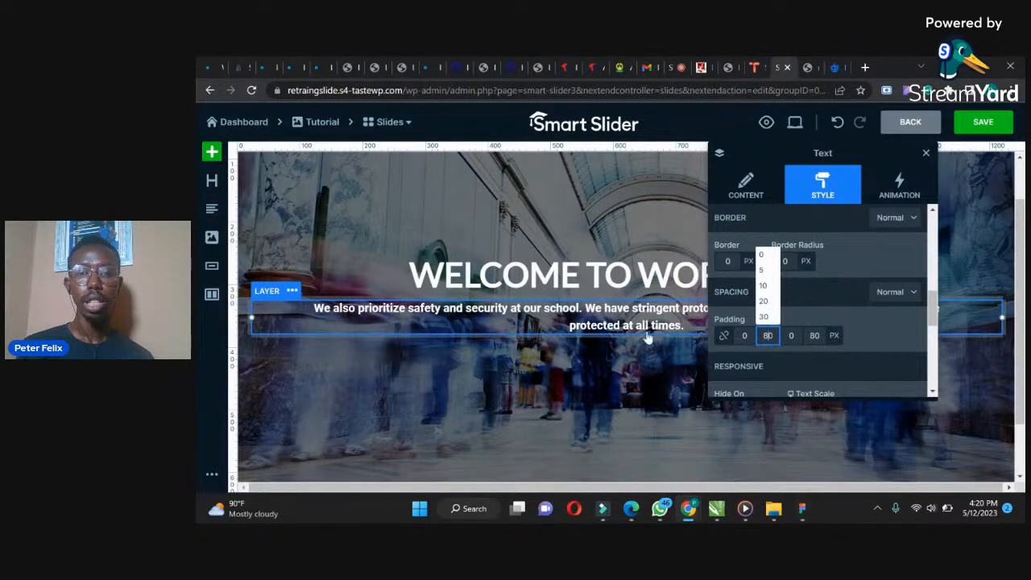
drag(770, 336, 752, 339)
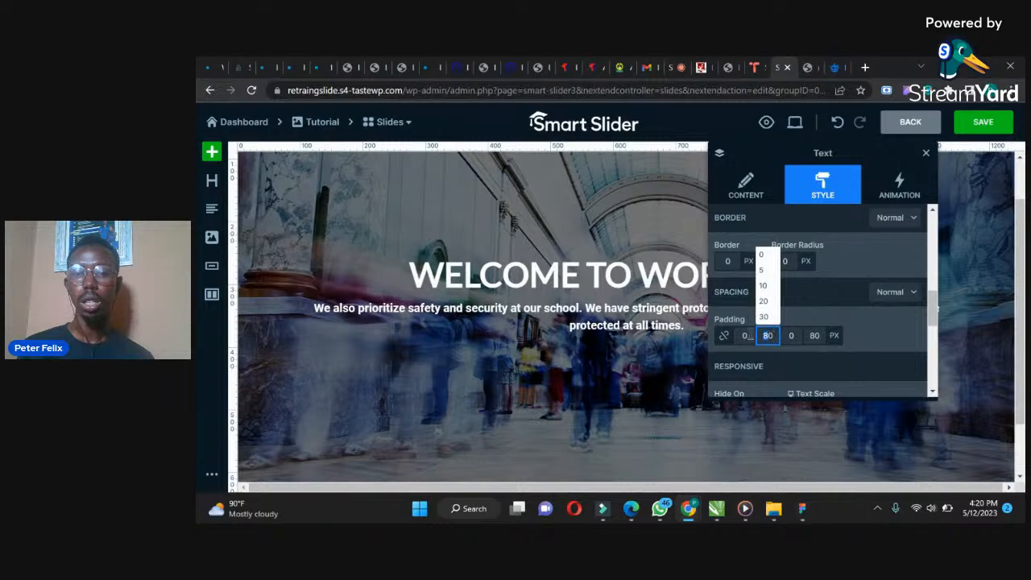
text(120)
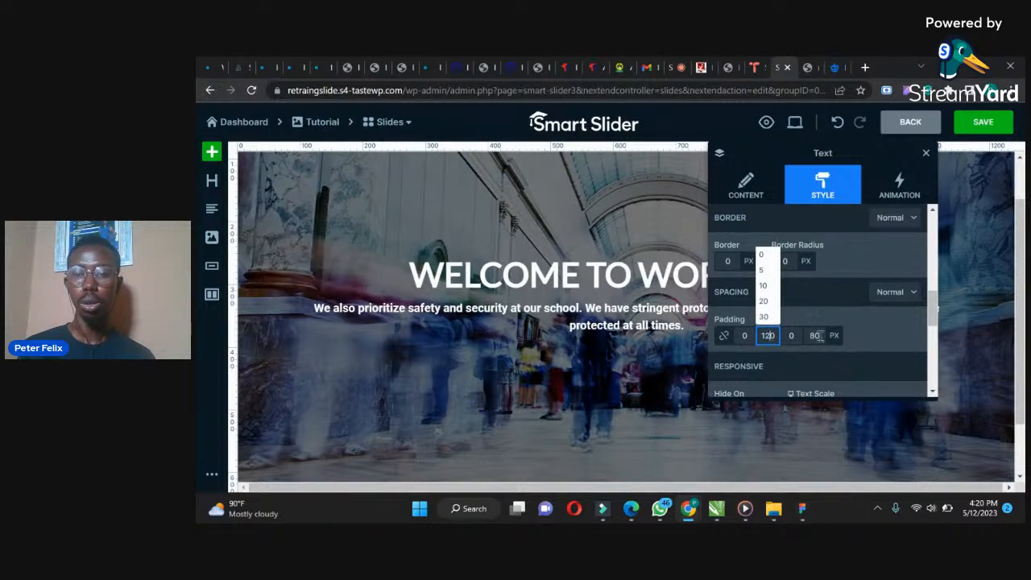
click(815, 335)
text(120)
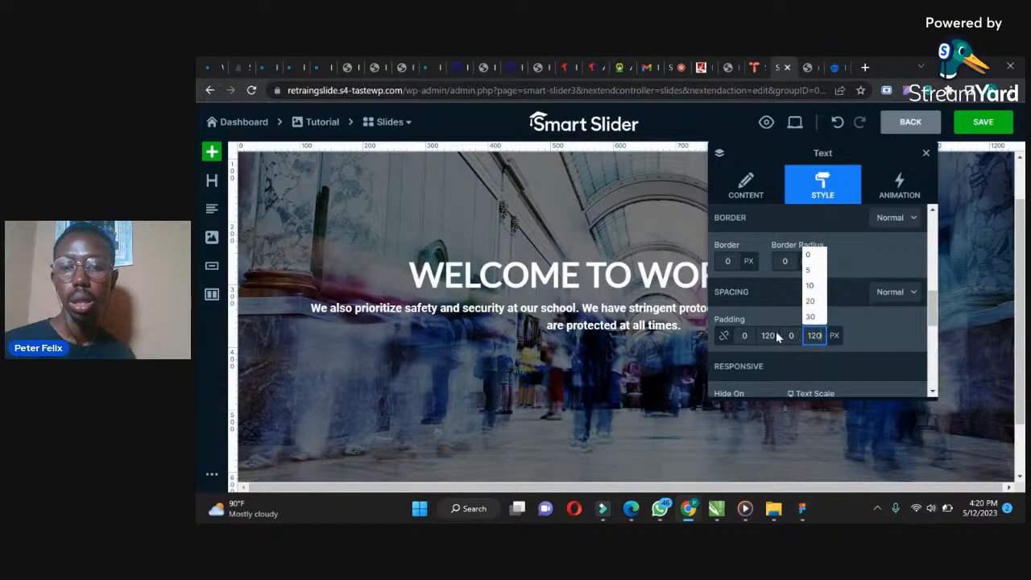
click(770, 337)
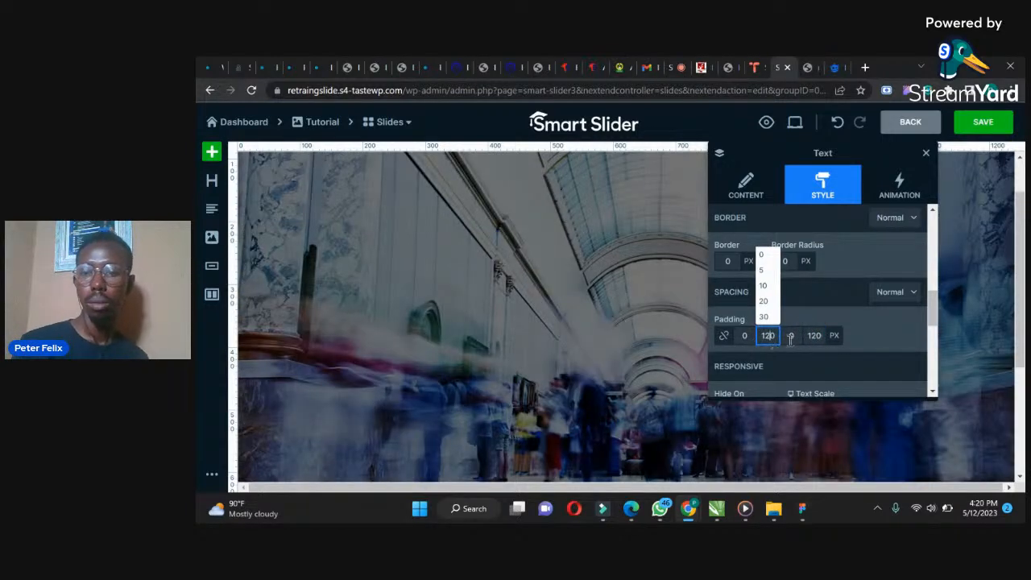
click(816, 336)
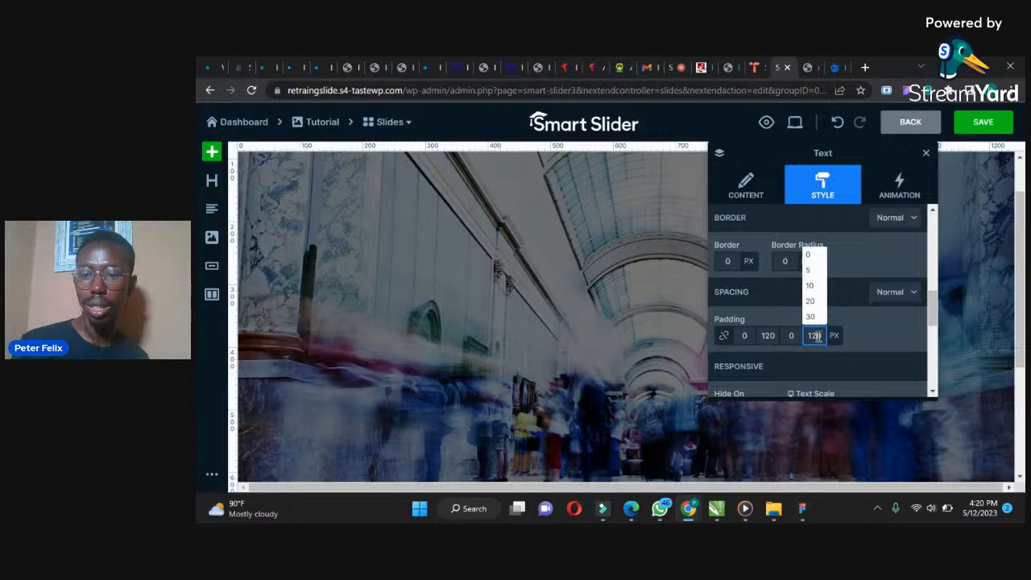
click(643, 322)
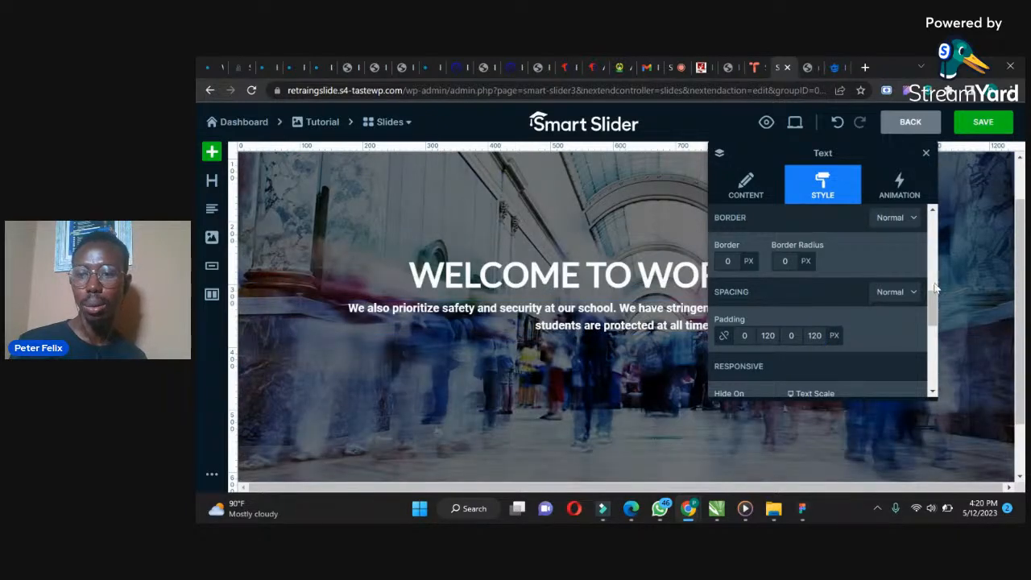
Scroll through the text layer's remaining style options and close the layer settings
drag(935, 314, 932, 393)
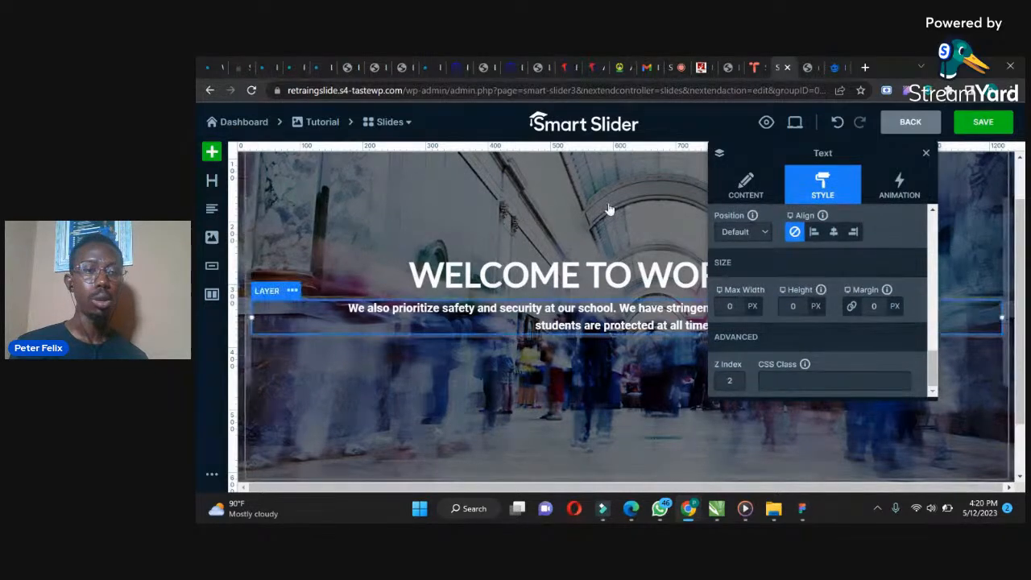
click(363, 245)
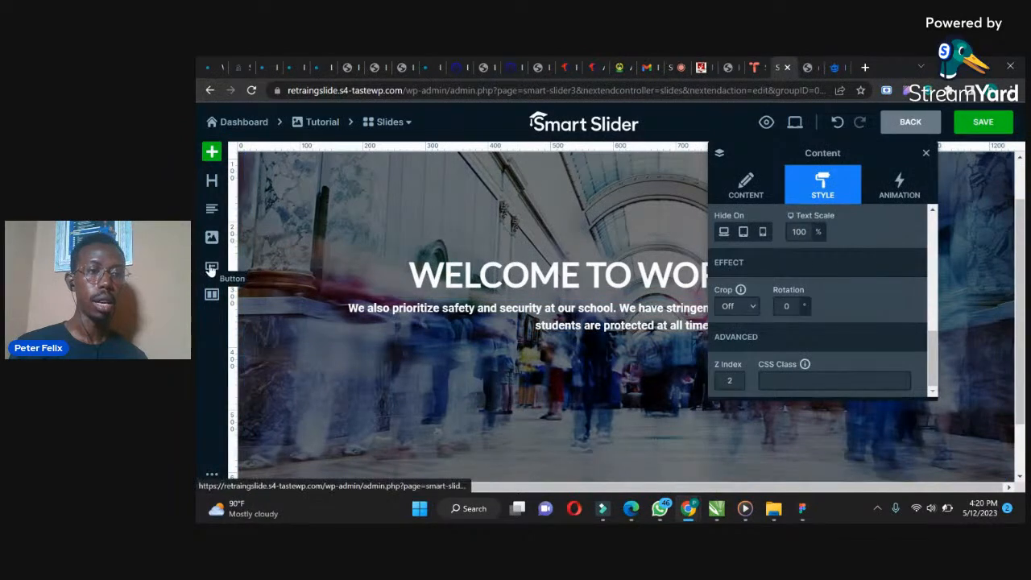
click(926, 152)
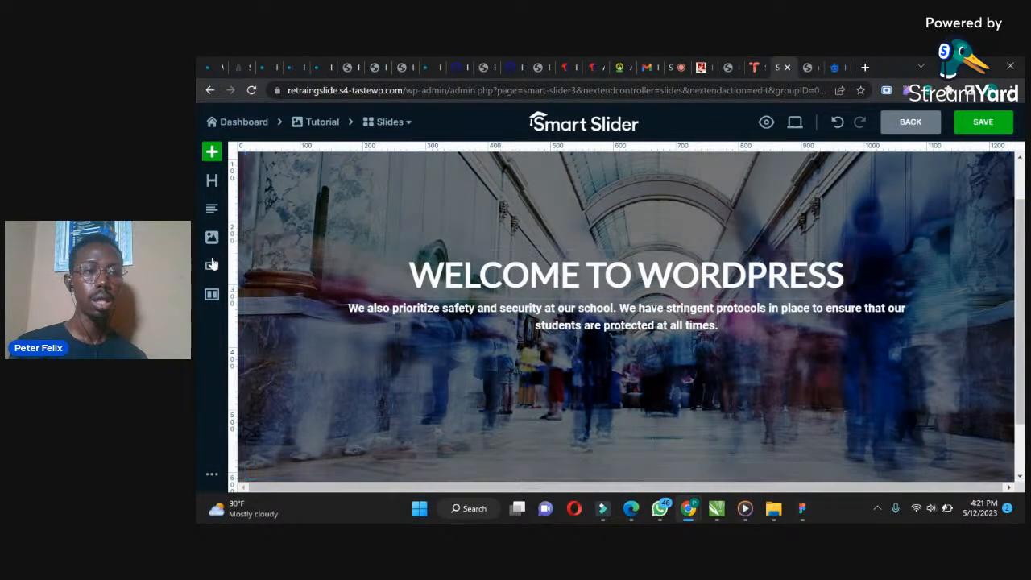
Add a button layer below the paragraph text, keeping Full Width off
drag(212, 266, 617, 337)
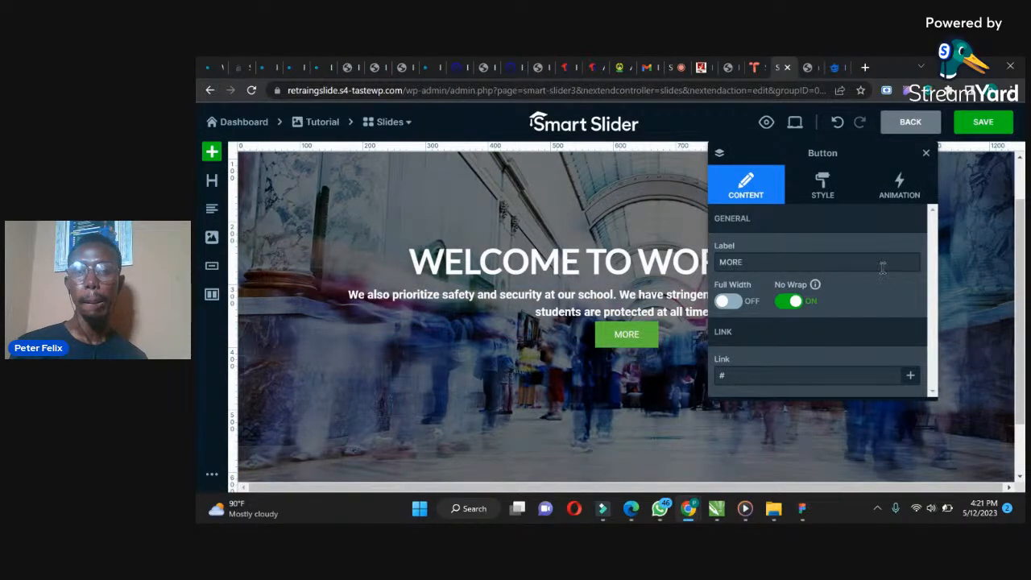
click(729, 301)
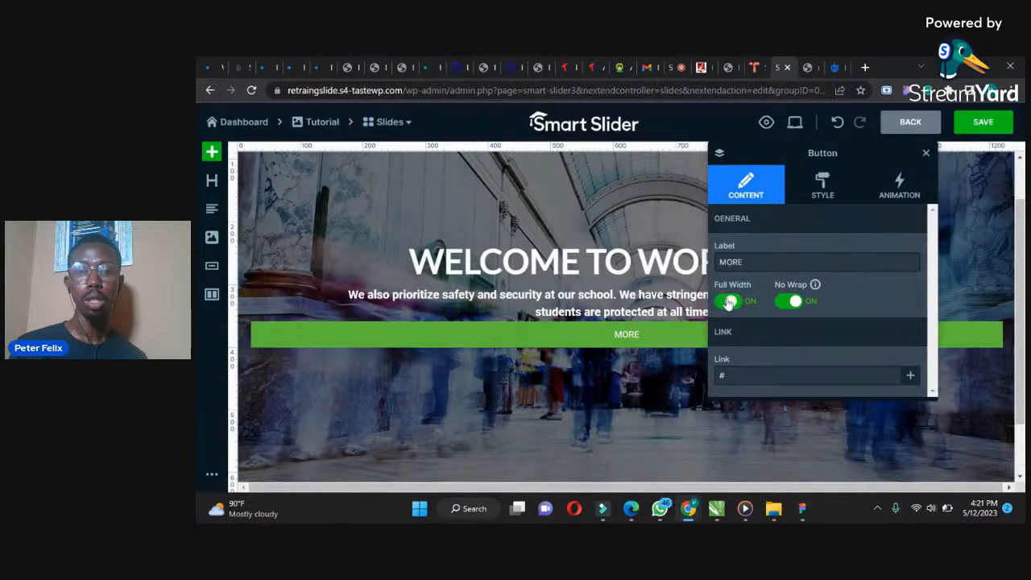
click(728, 301)
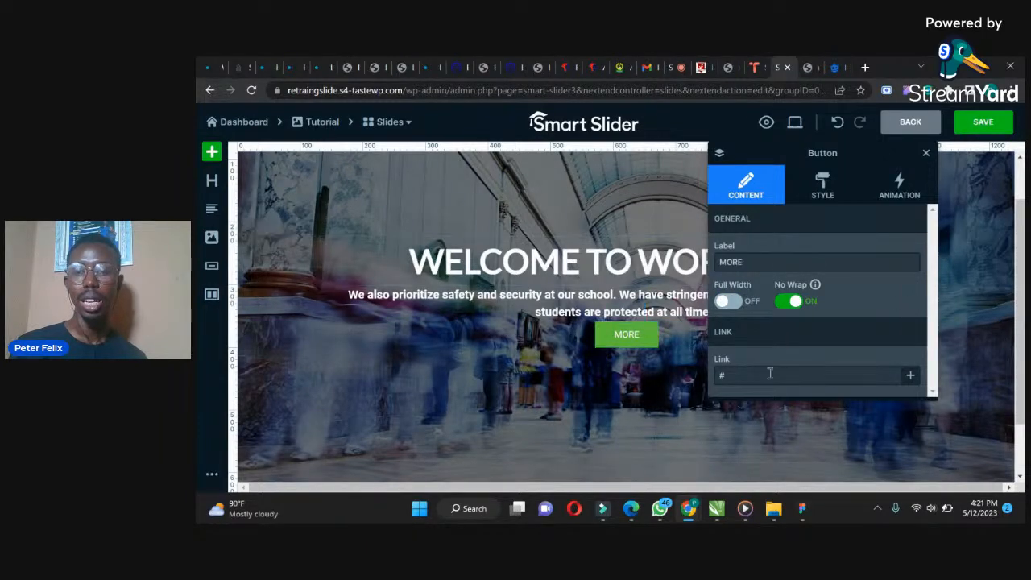
Change the button's label to APPLY NOW
drag(763, 376, 717, 384)
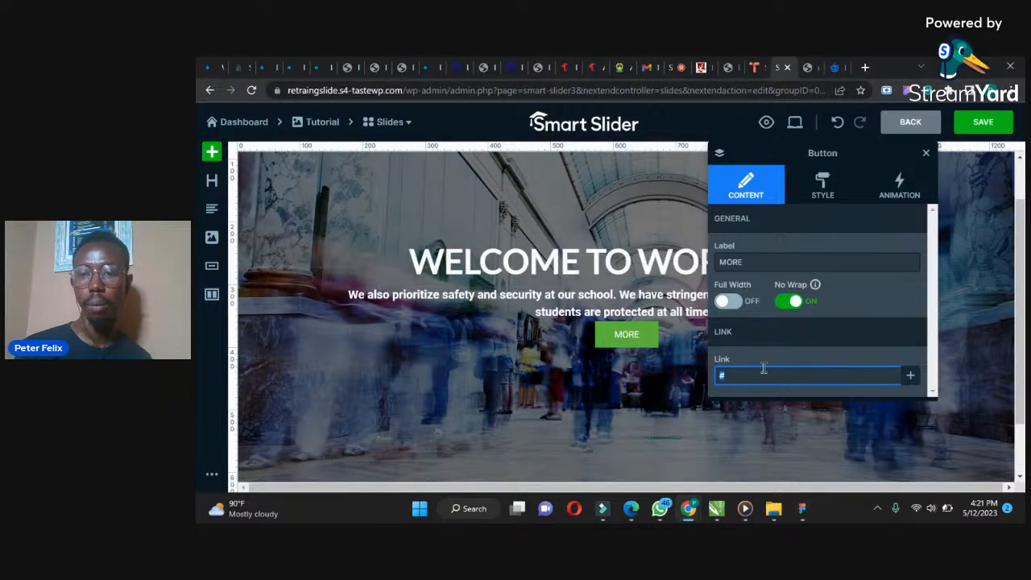
double_click(755, 262)
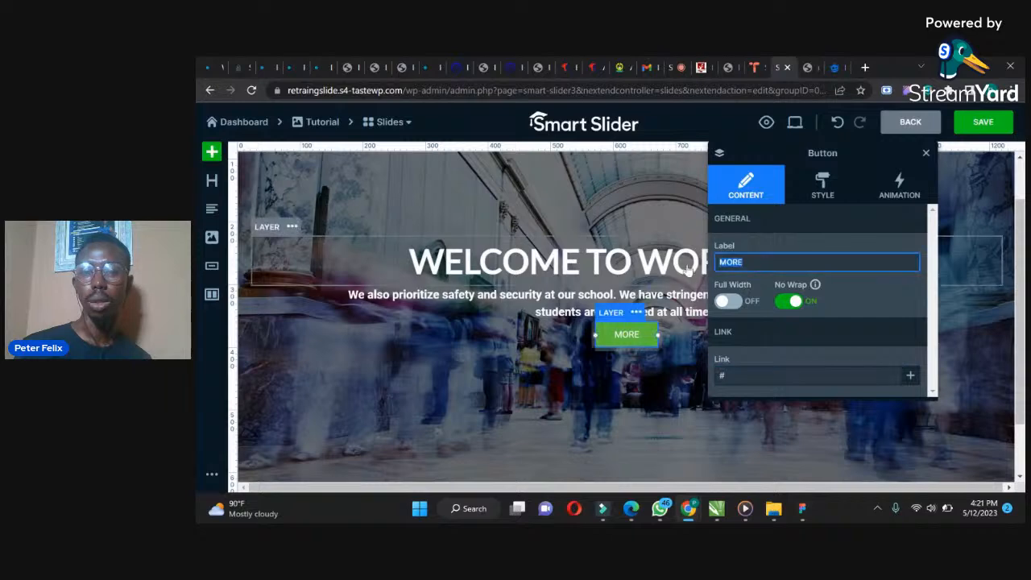
text(aPPL)
key(BackSpace)
key(BackSpace)
key(BackSpace)
key(BackSpace)
text(APPLY)
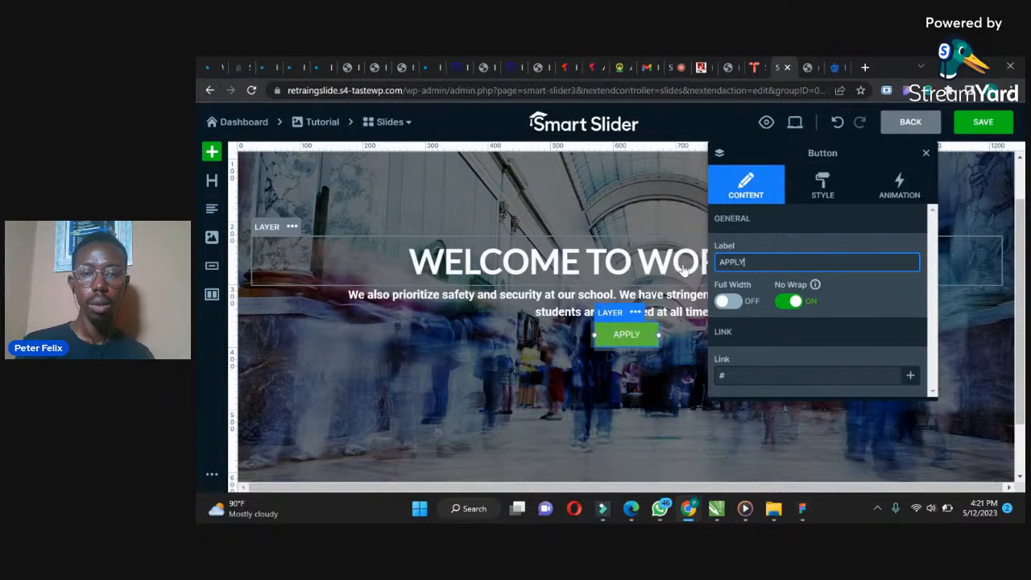
text( NOW)
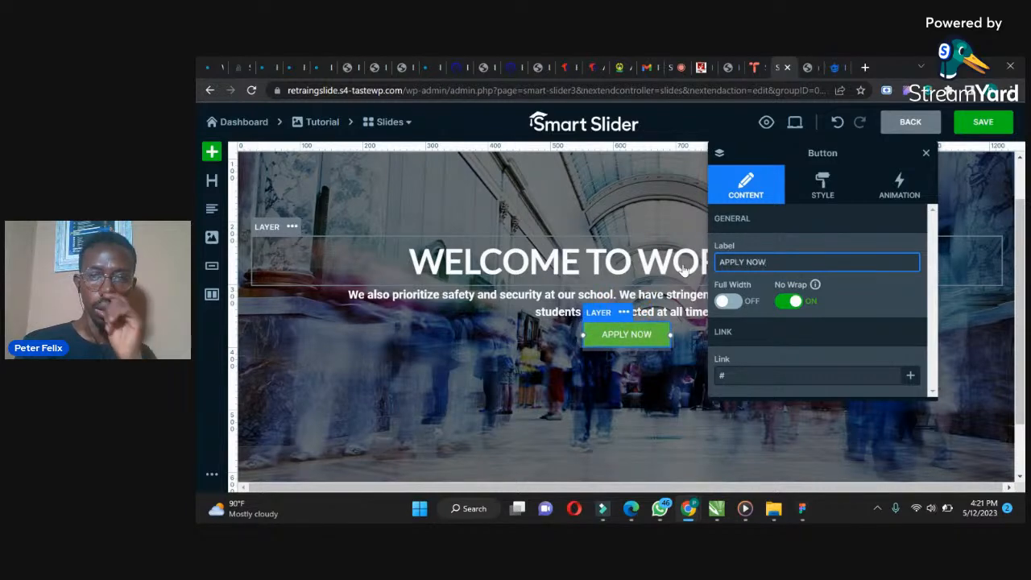
Set the button's font size to 16 px and font weight to 500
click(823, 184)
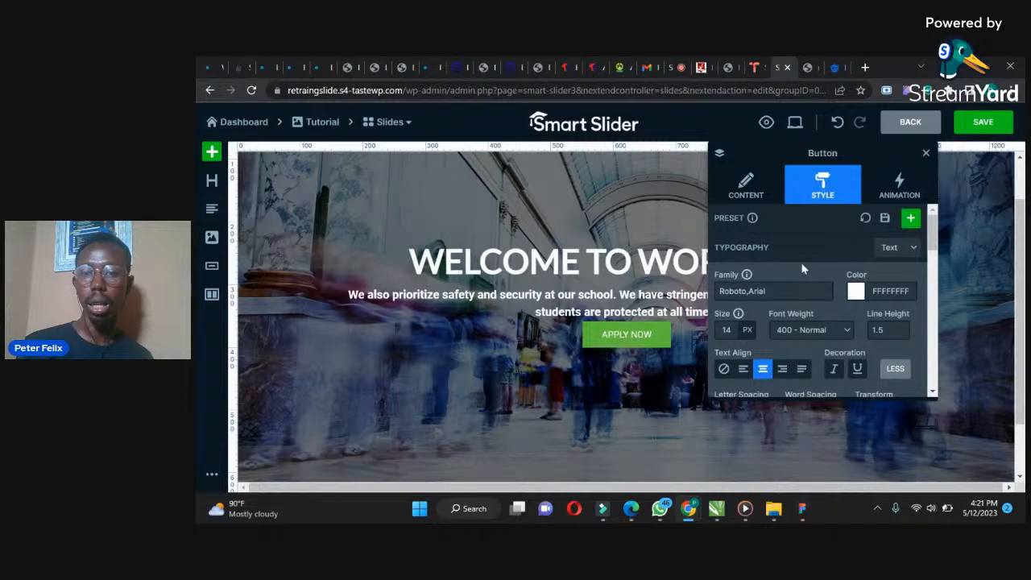
click(730, 330)
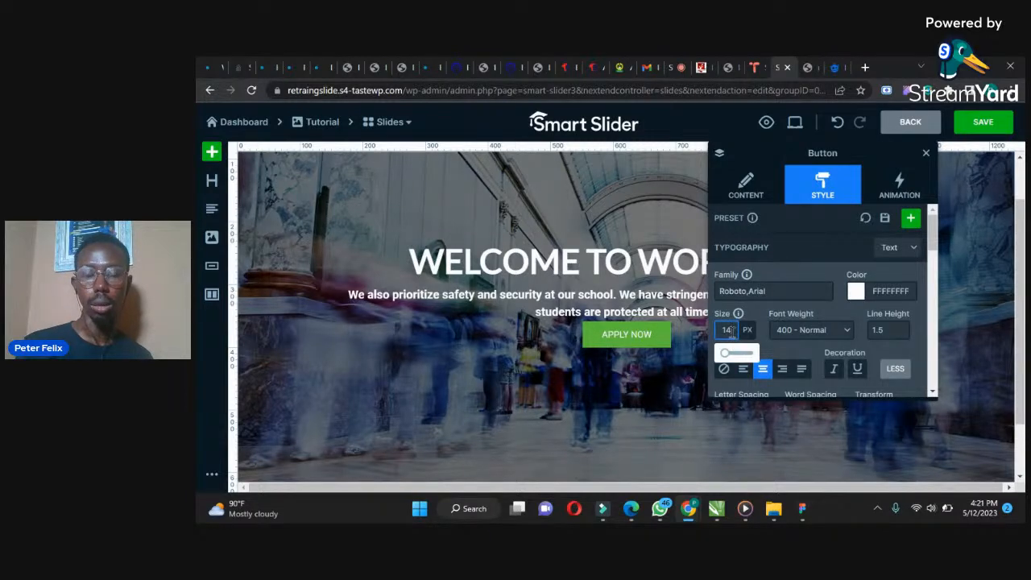
click(794, 330)
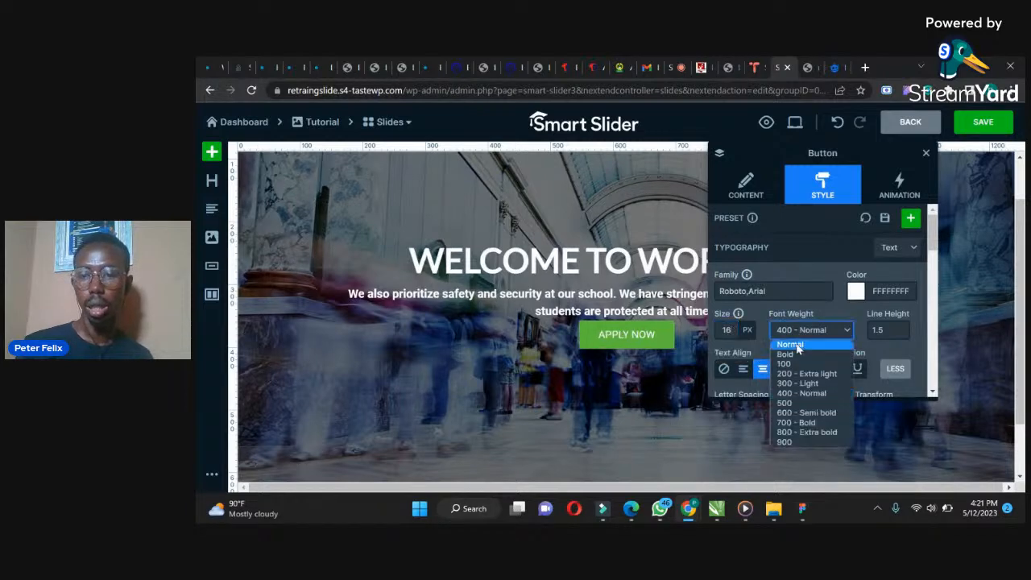
click(786, 403)
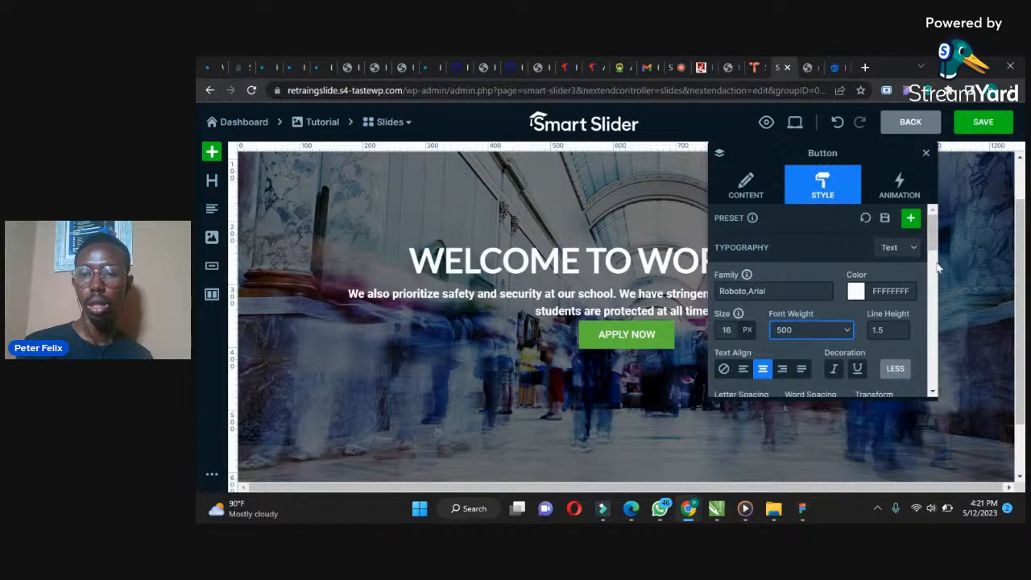
Set the button's border width to 8 px
scroll(935, 257, down, 1)
drag(937, 257, 933, 315)
click(727, 332)
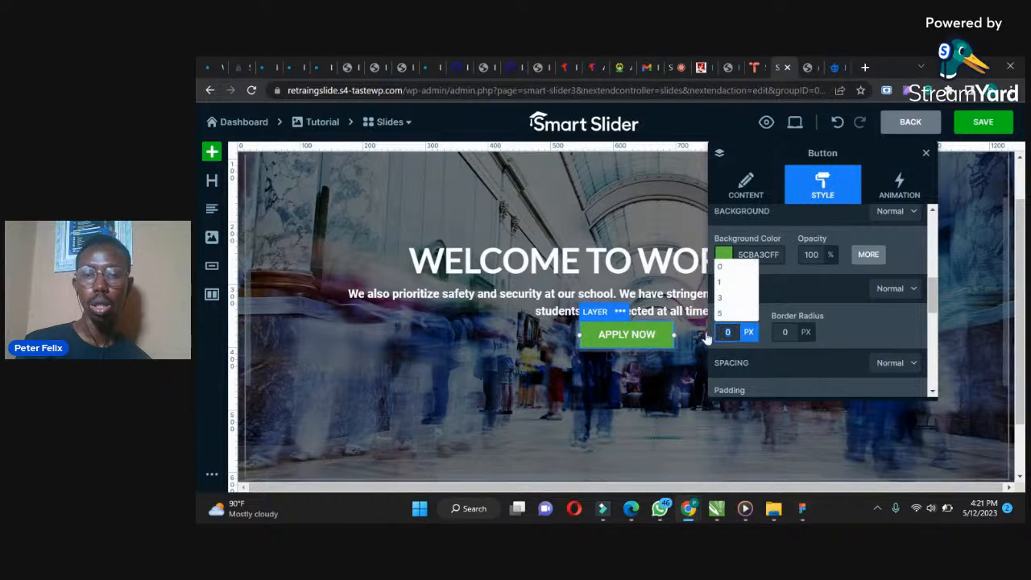
text(8)
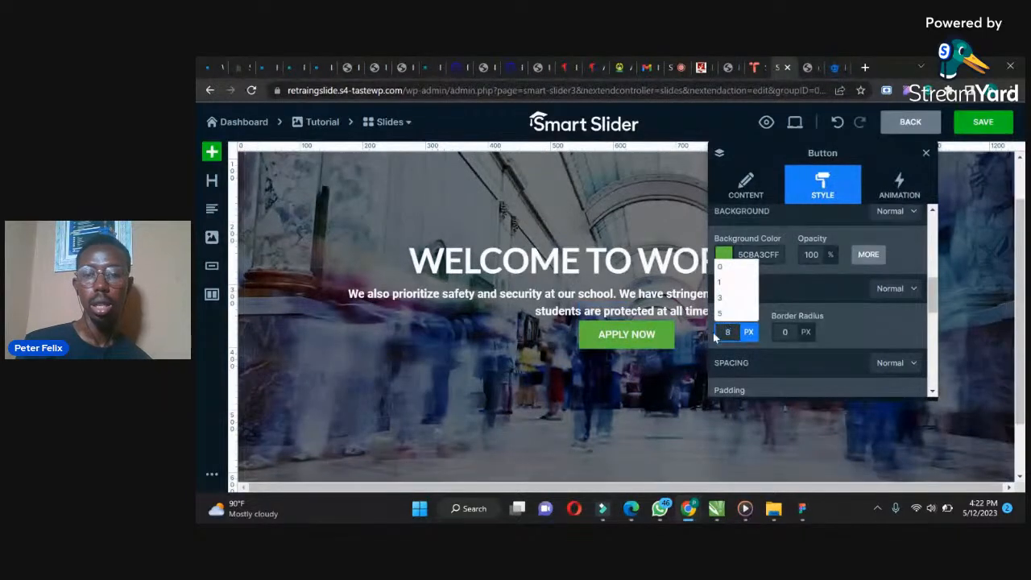
Set the button's border width to 0 px and its border radius to 8 px
click(769, 332)
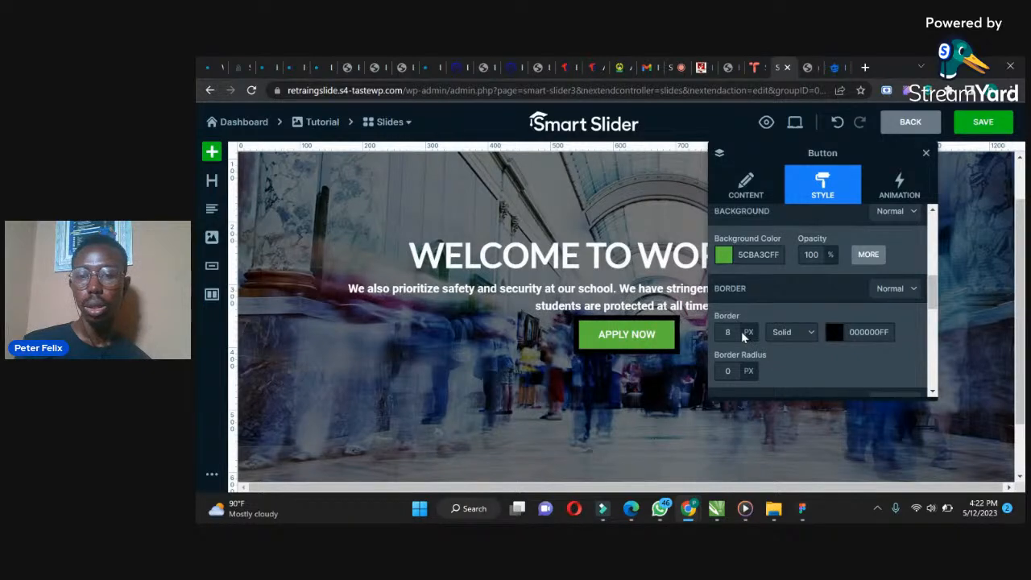
click(721, 332)
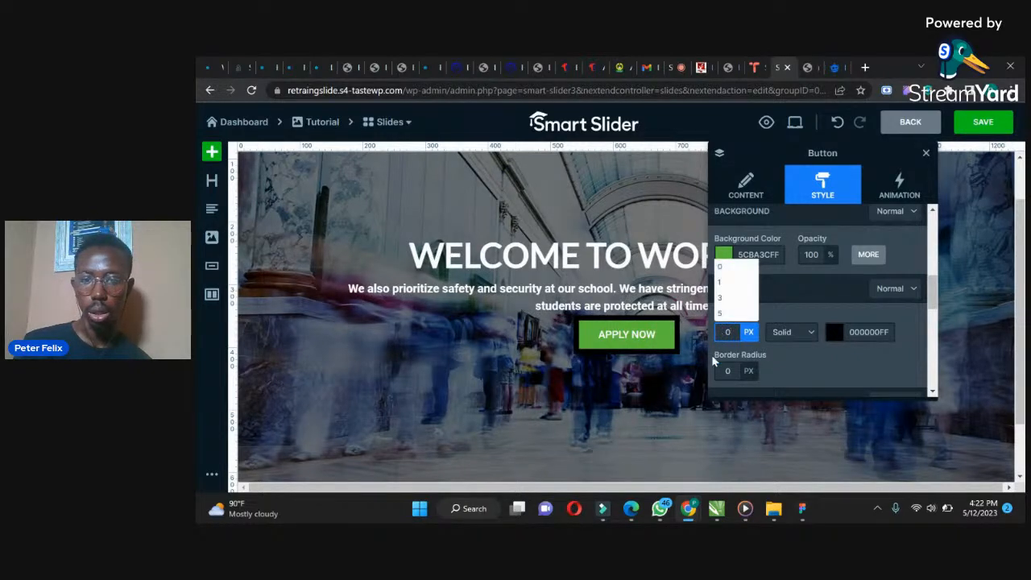
click(729, 370)
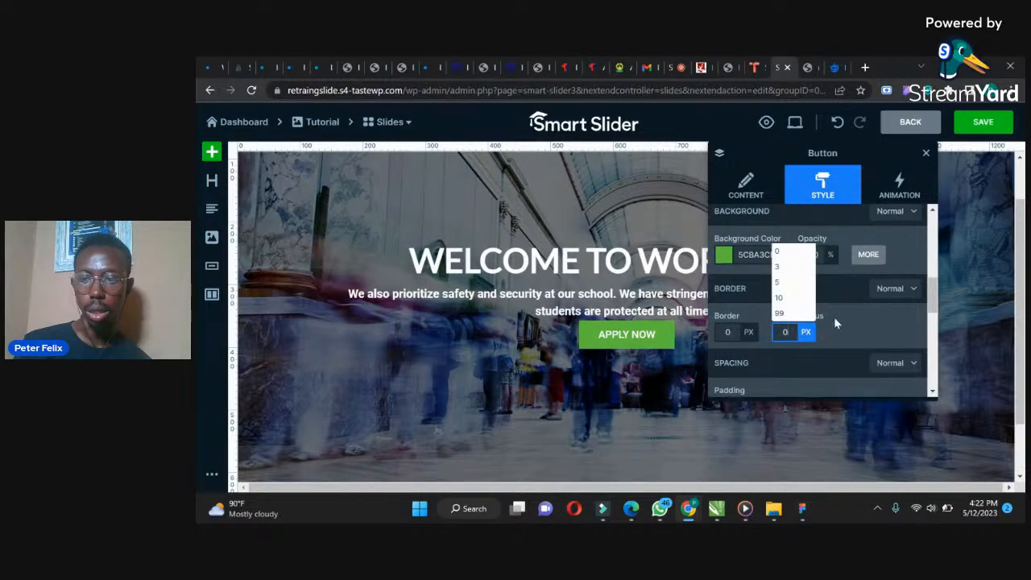
click(859, 329)
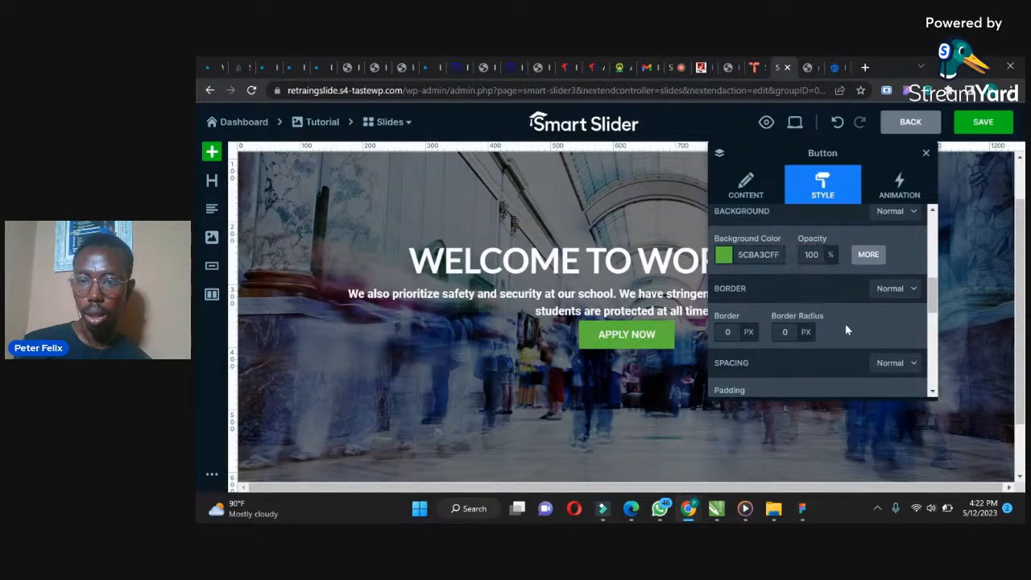
click(787, 333)
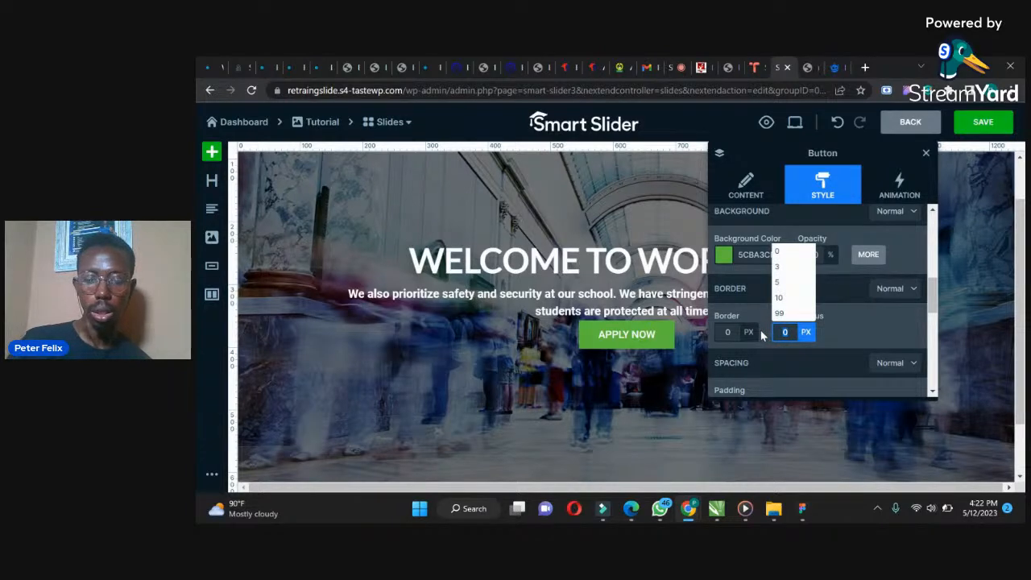
text(8)
click(835, 332)
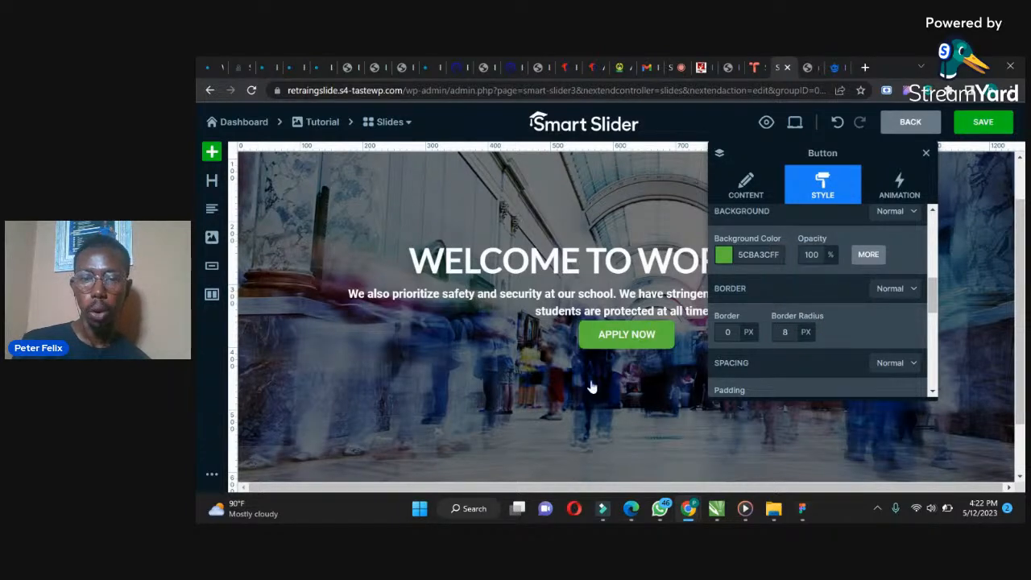
Change the button's background color to orange D85935FF
click(723, 255)
click(747, 333)
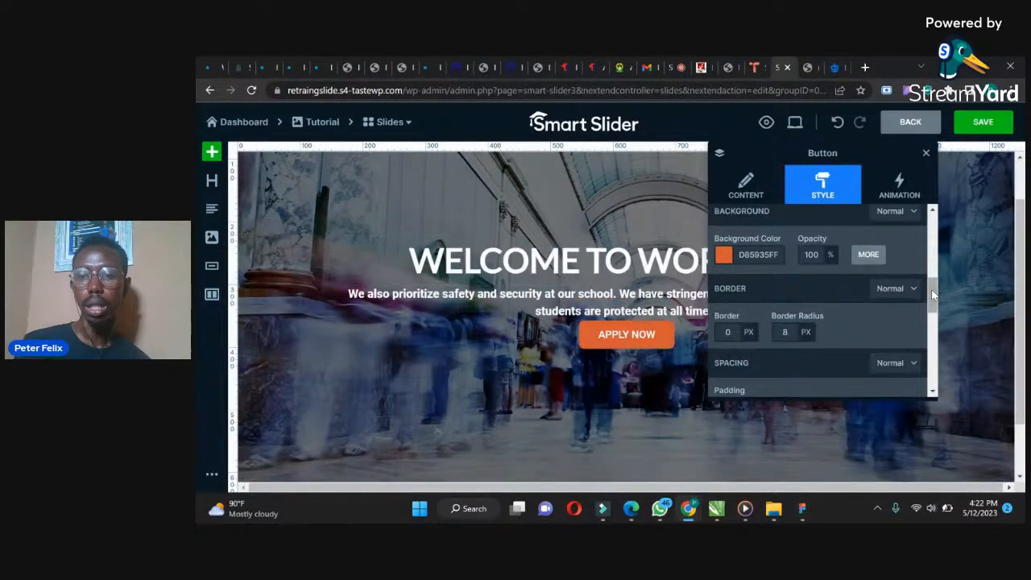
Set the button's padding to 14 px top and bottom and 50 px left and right
scroll(933, 305, down, 1)
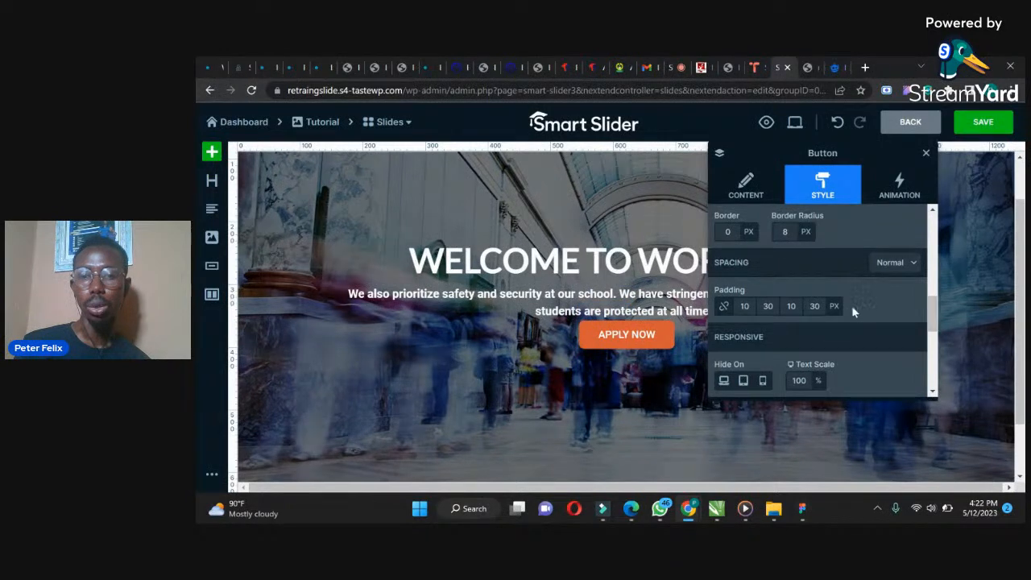
scroll(933, 322, down, 1)
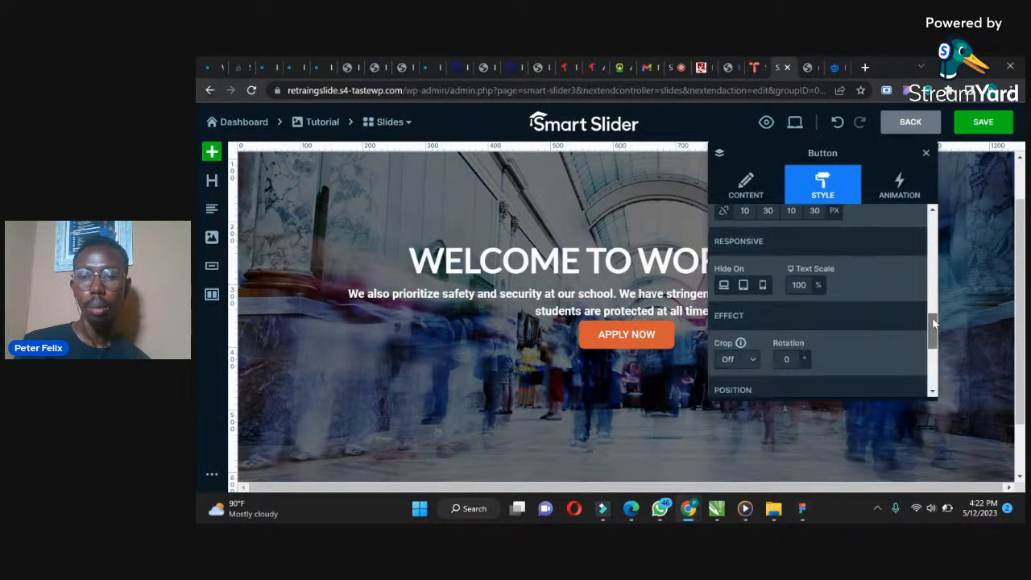
scroll(931, 314, up, 1)
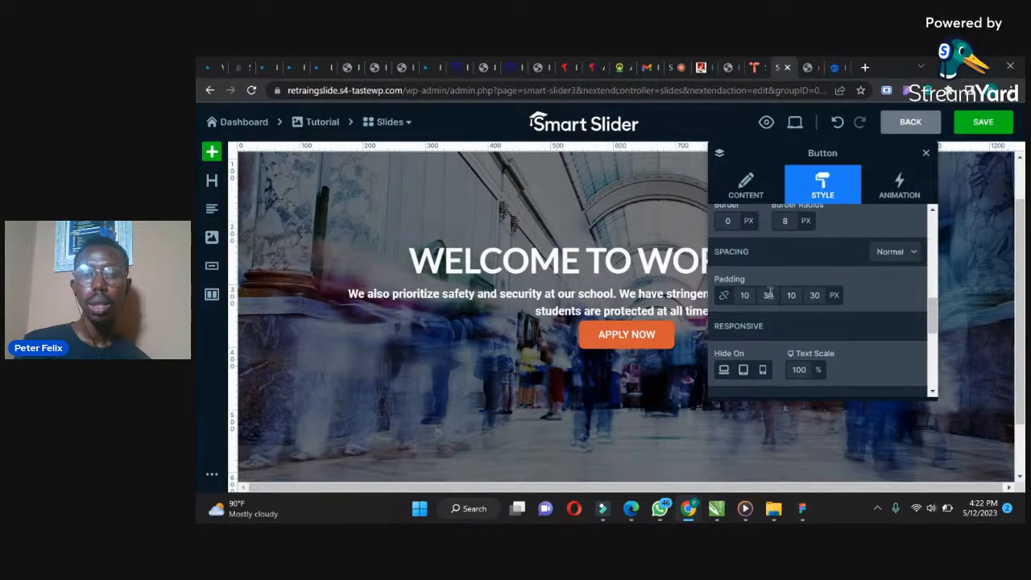
click(768, 294)
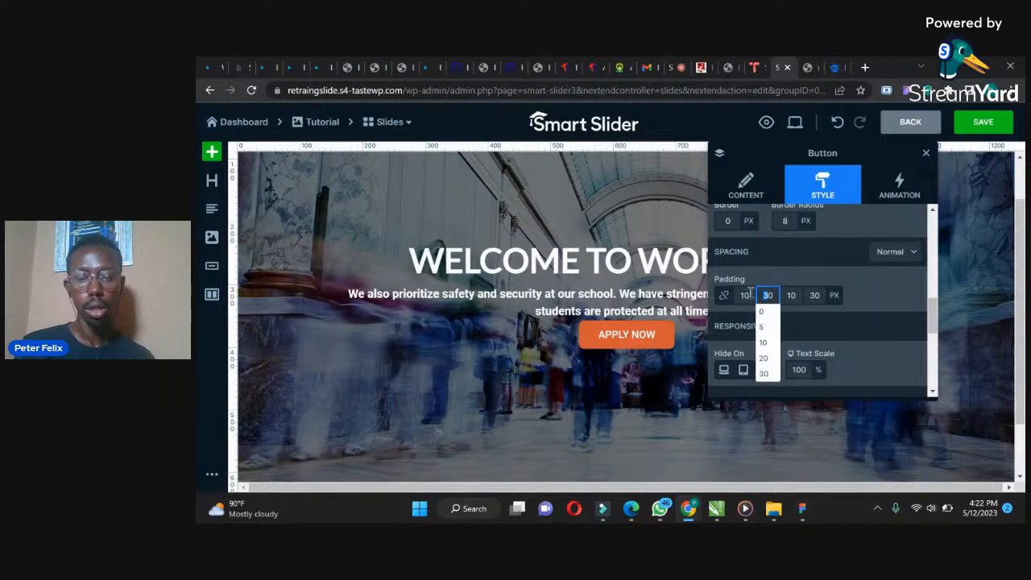
click(814, 295)
text(50)
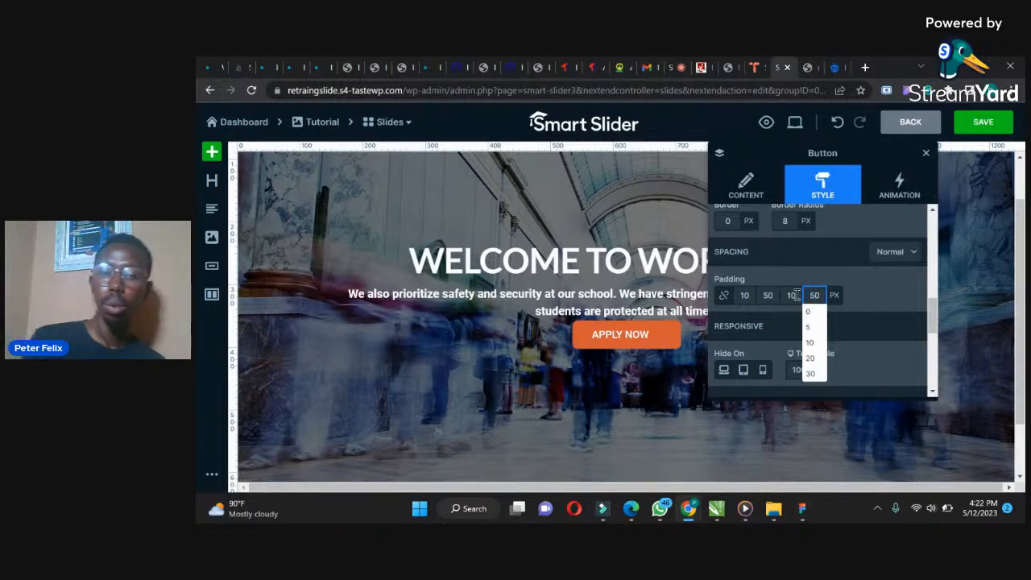
click(745, 295)
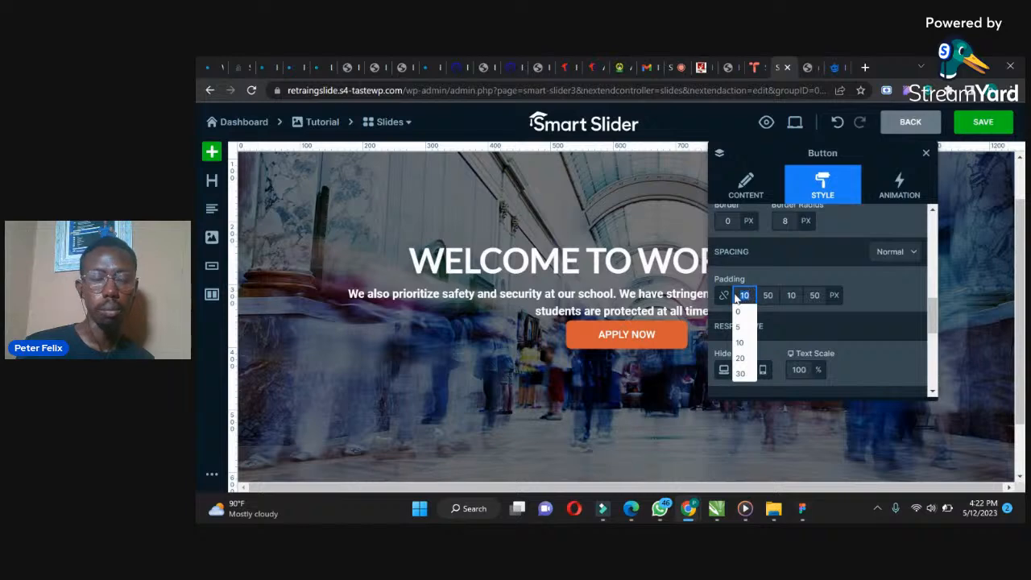
click(788, 296)
text(1)
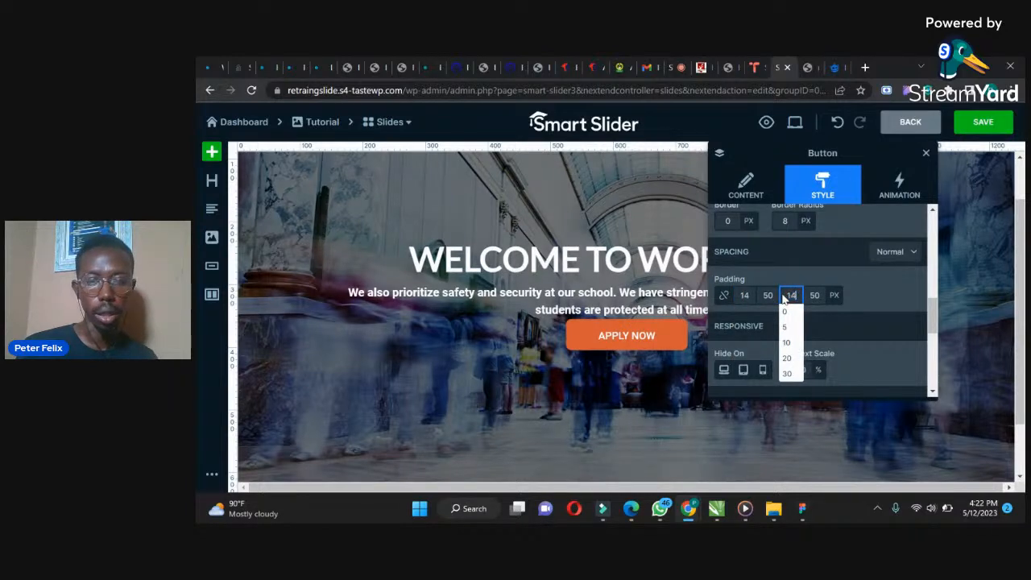
text(4)
click(746, 296)
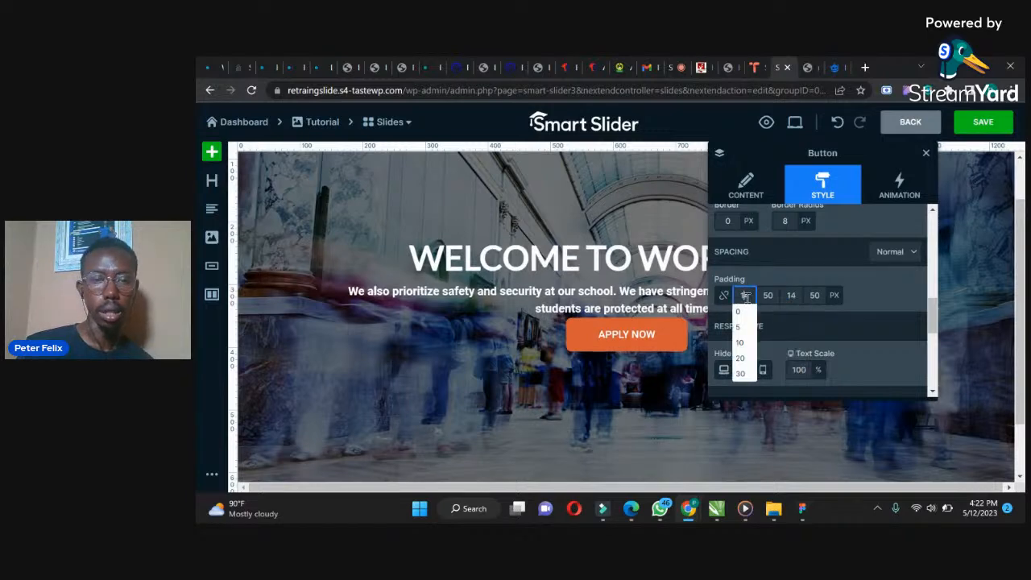
Select the paragraph text layer and set its bottom padding to 30 px
click(641, 302)
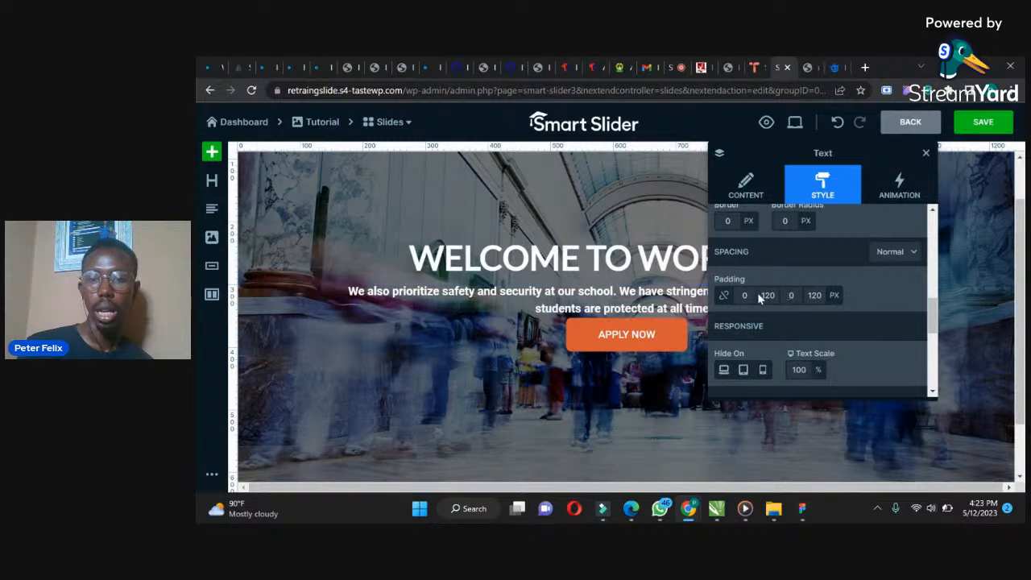
click(790, 295)
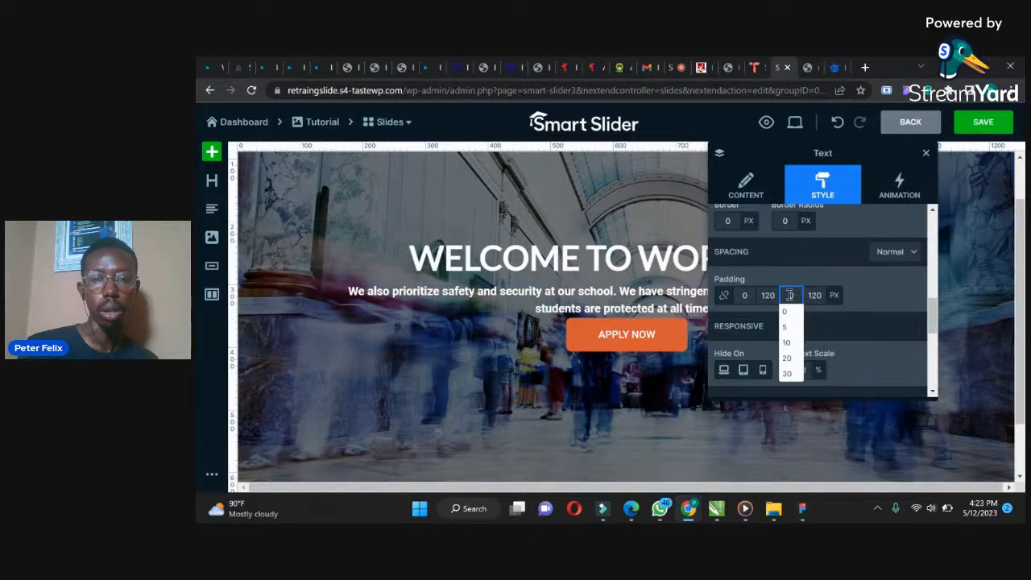
text(30)
click(745, 295)
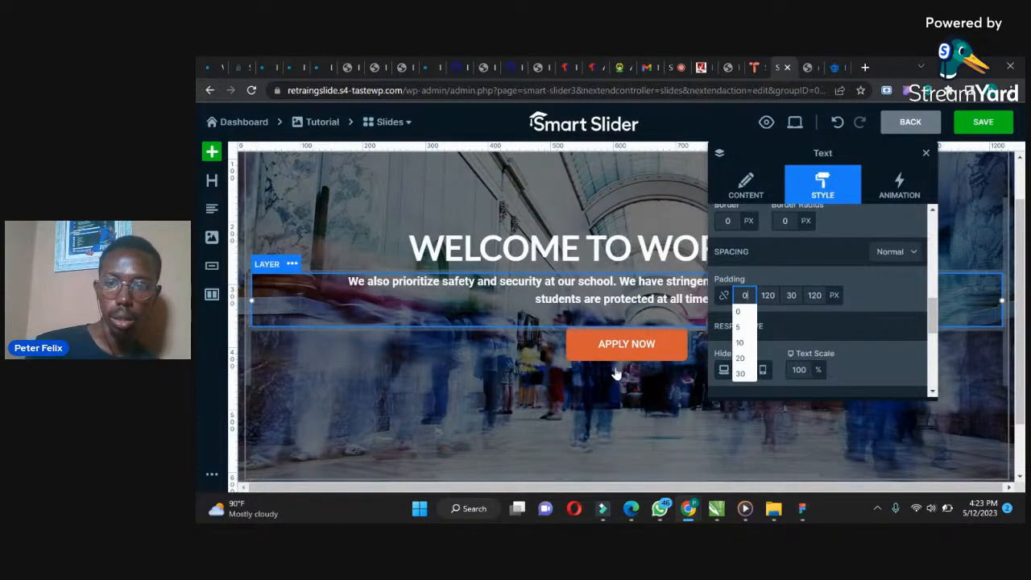
Close the layer settings and save the slide
drag(932, 318, 926, 370)
click(649, 397)
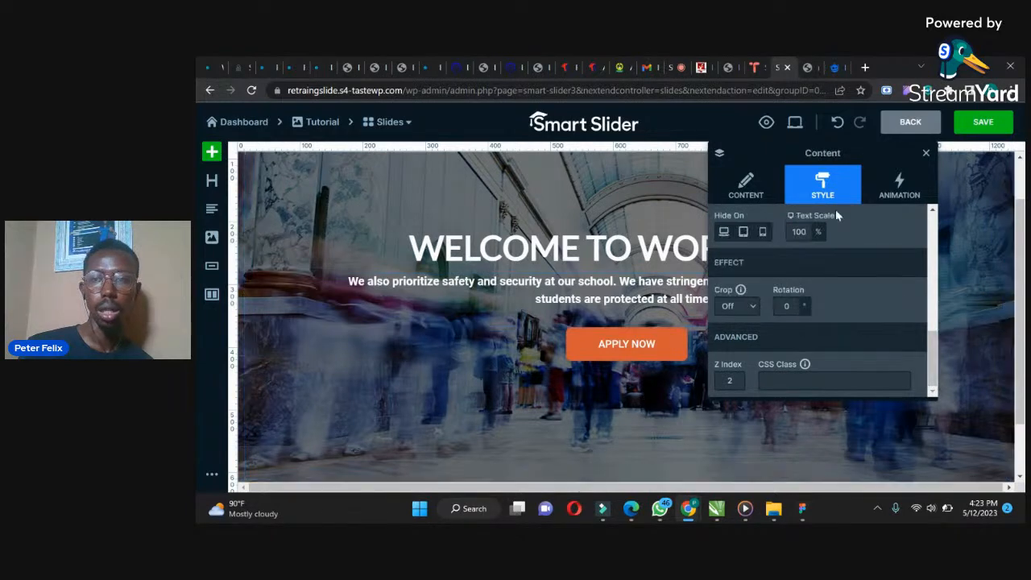
click(926, 152)
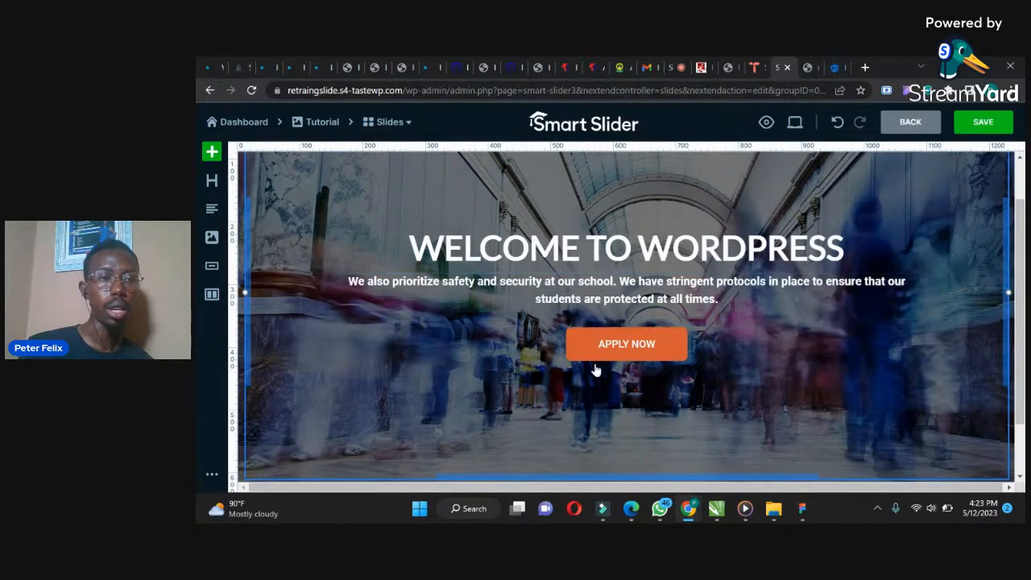
click(979, 127)
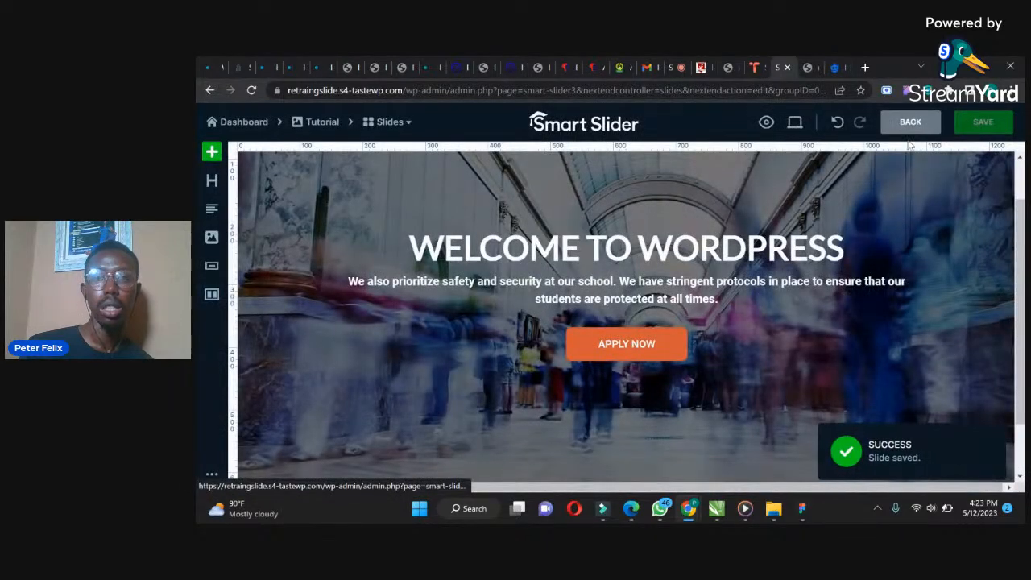
Return to the Tutorial slider and duplicate the existing slide
click(310, 123)
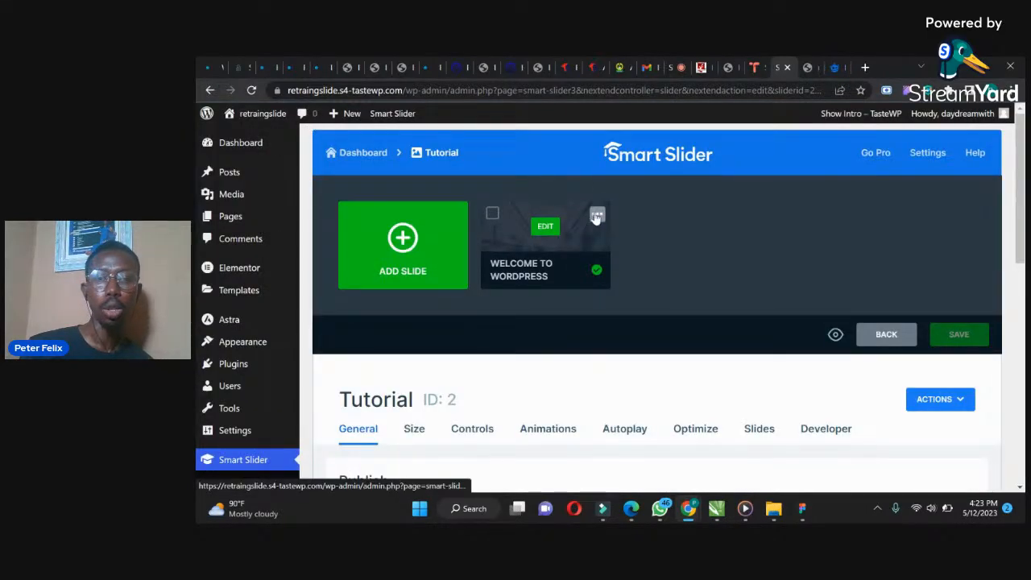
click(597, 216)
click(568, 237)
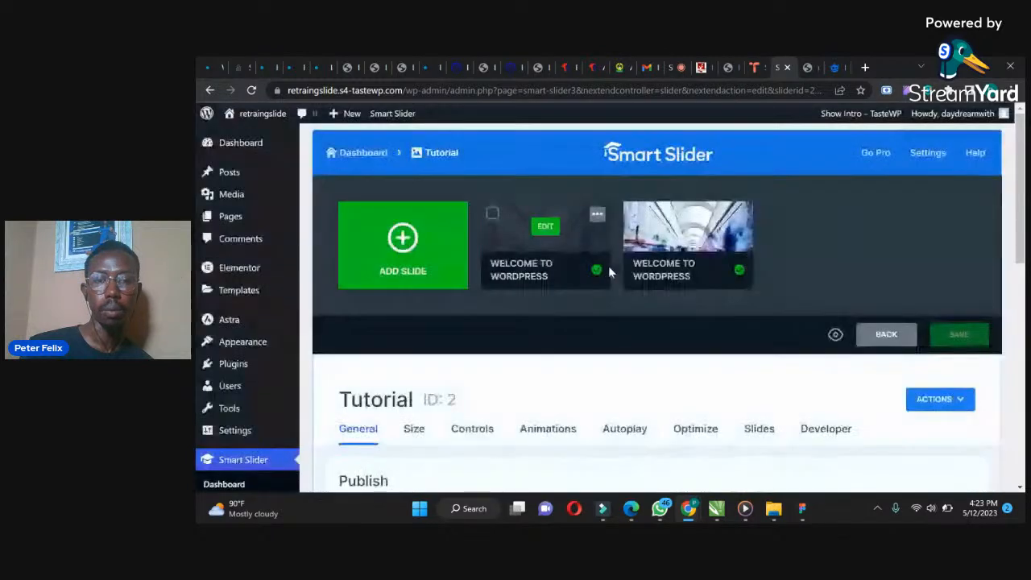
Open the duplicated slide and replace its background image with the concert crowd photo from the Media Library
click(686, 228)
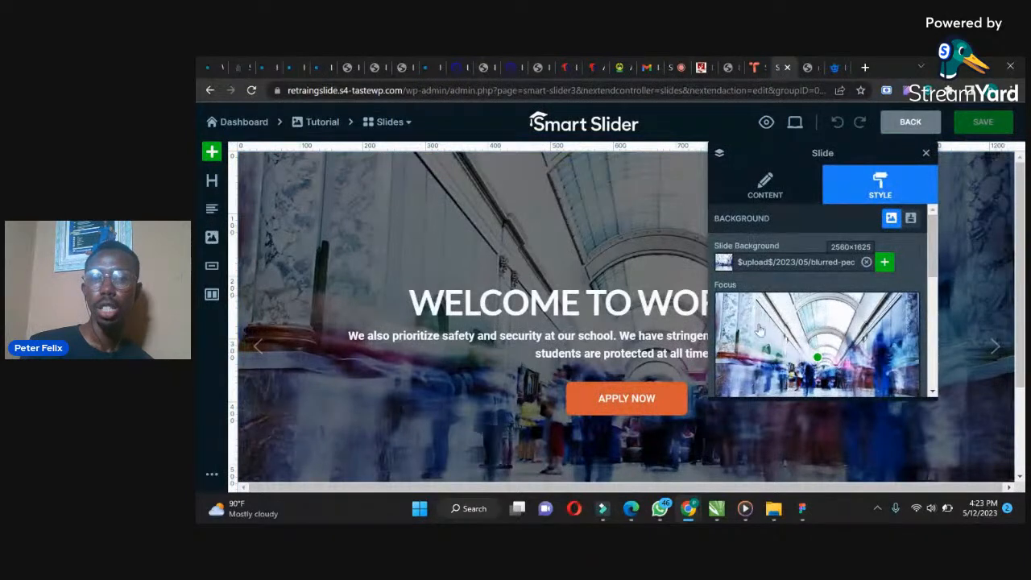
click(866, 262)
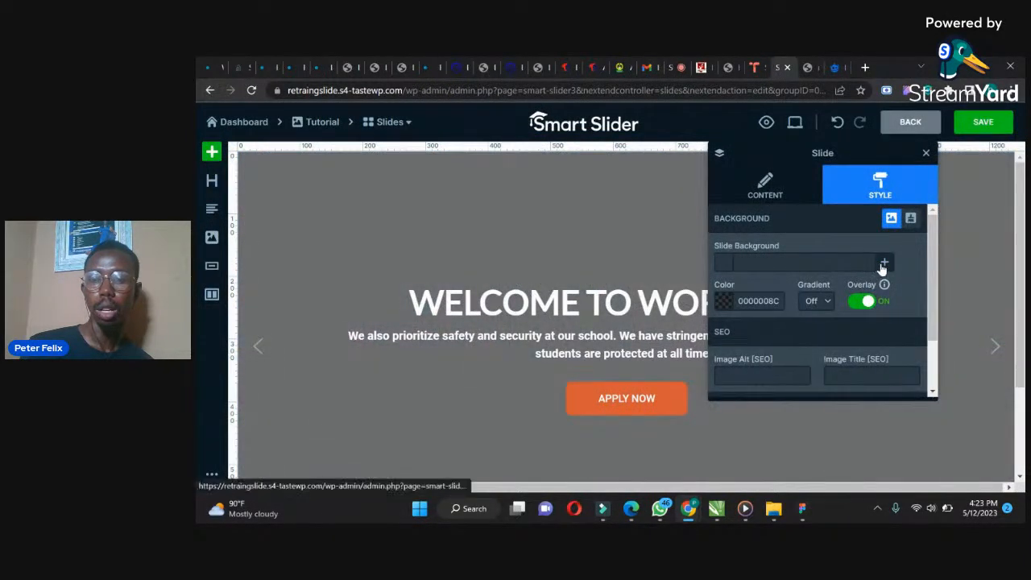
click(882, 269)
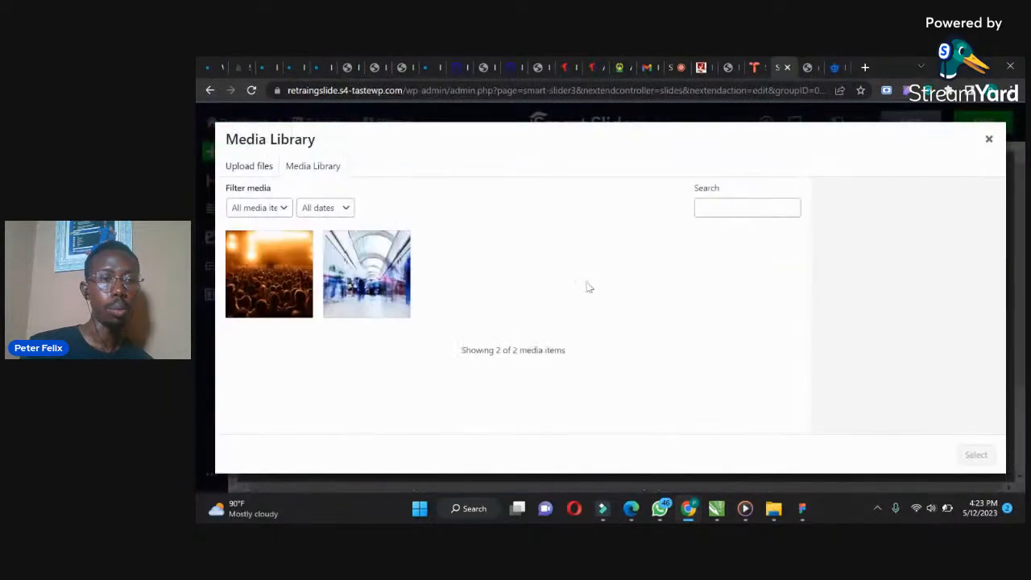
click(300, 300)
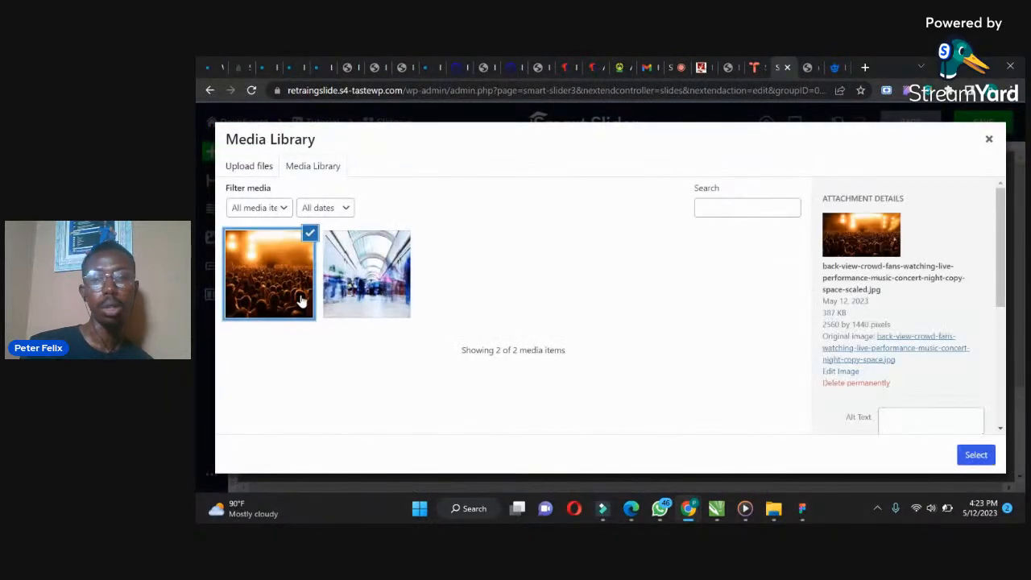
click(976, 454)
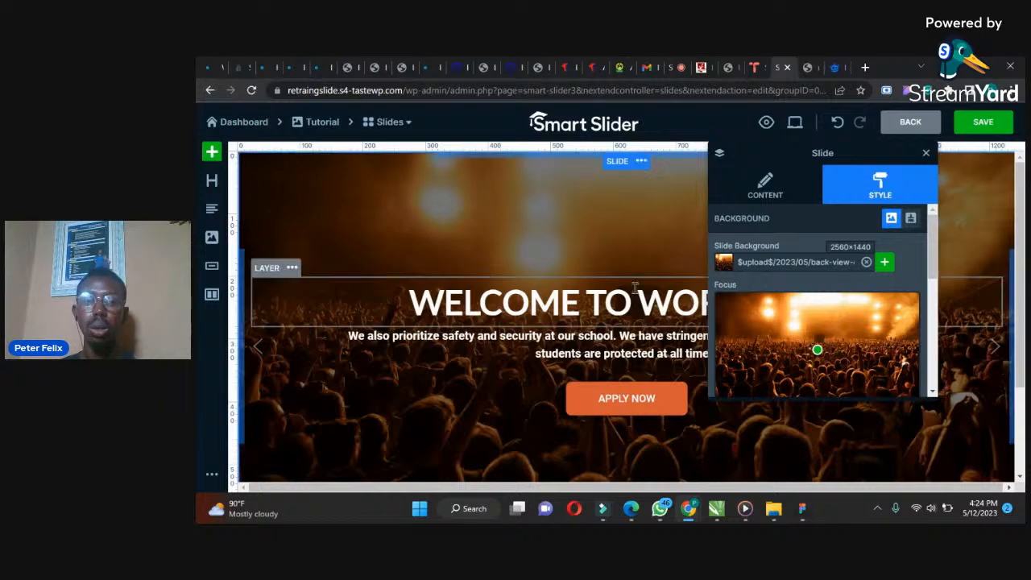
Change the heading text to WELCOME TO CHURCH
click(608, 305)
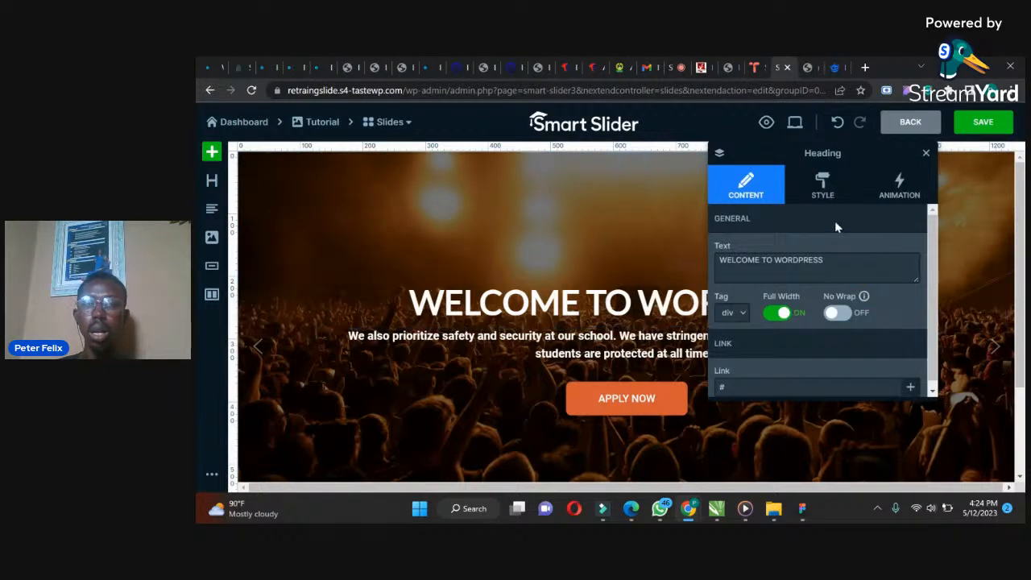
triple_click(831, 261)
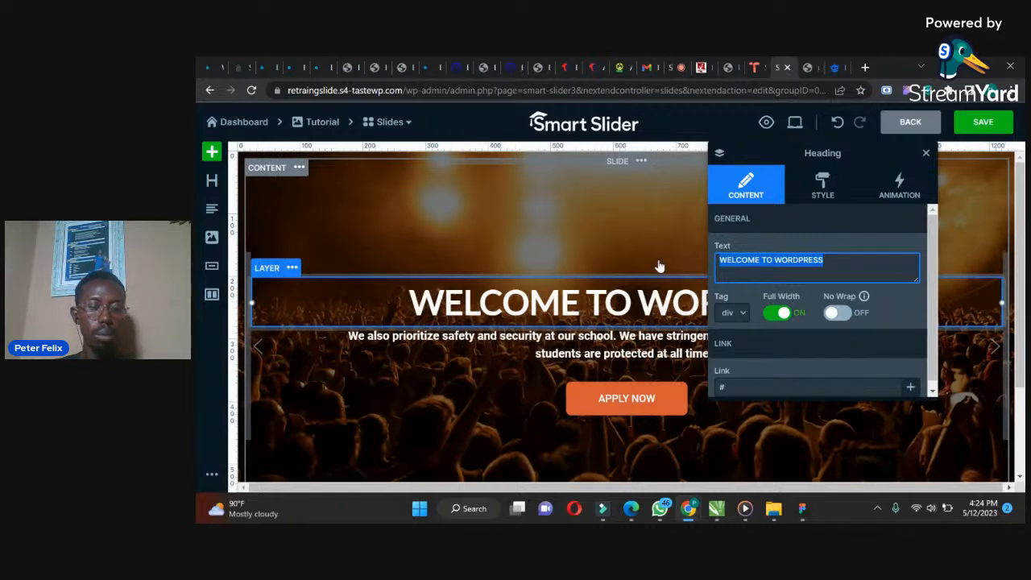
text(W)
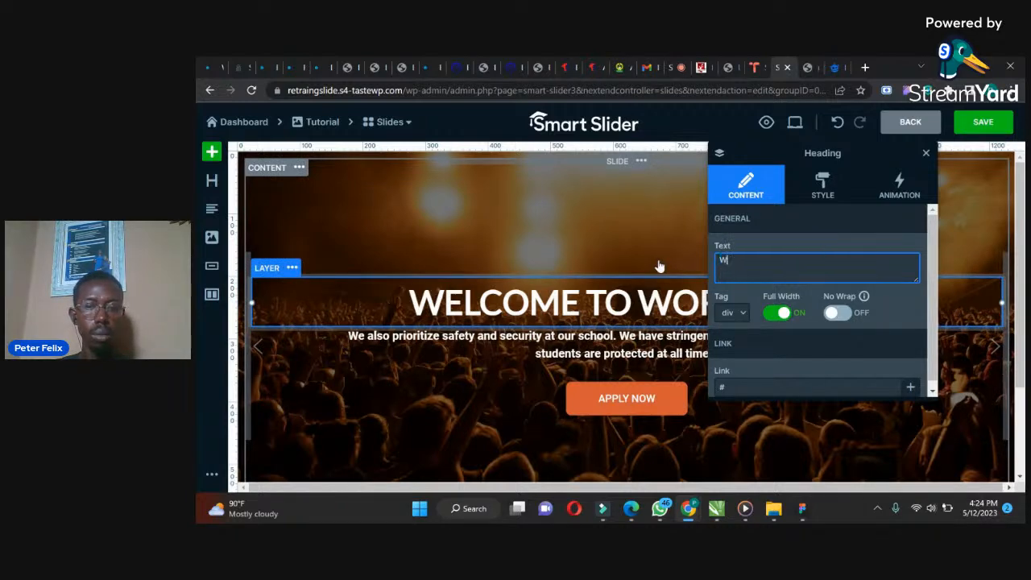
text(ELCOME TO)
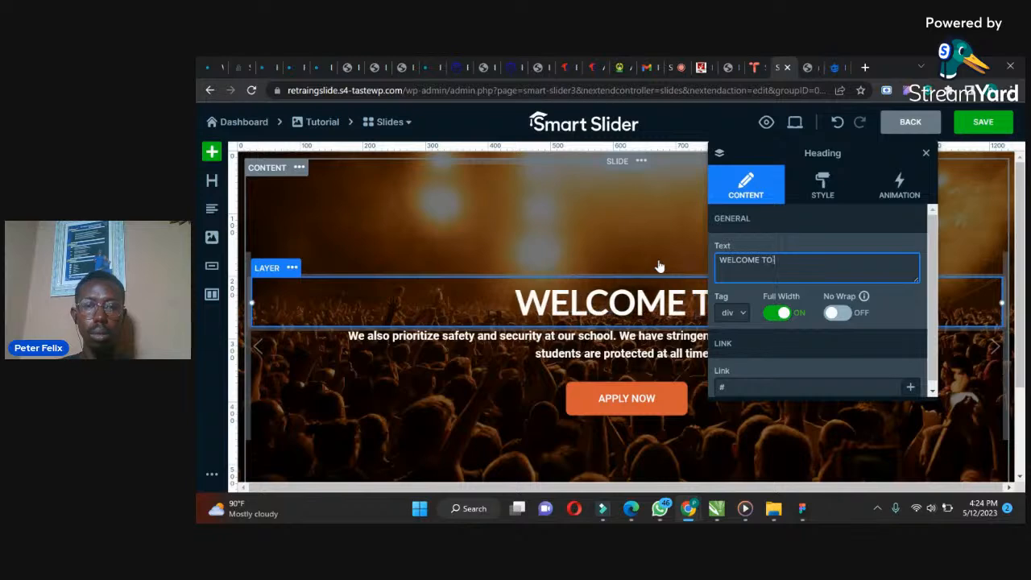
text( CHURCH)
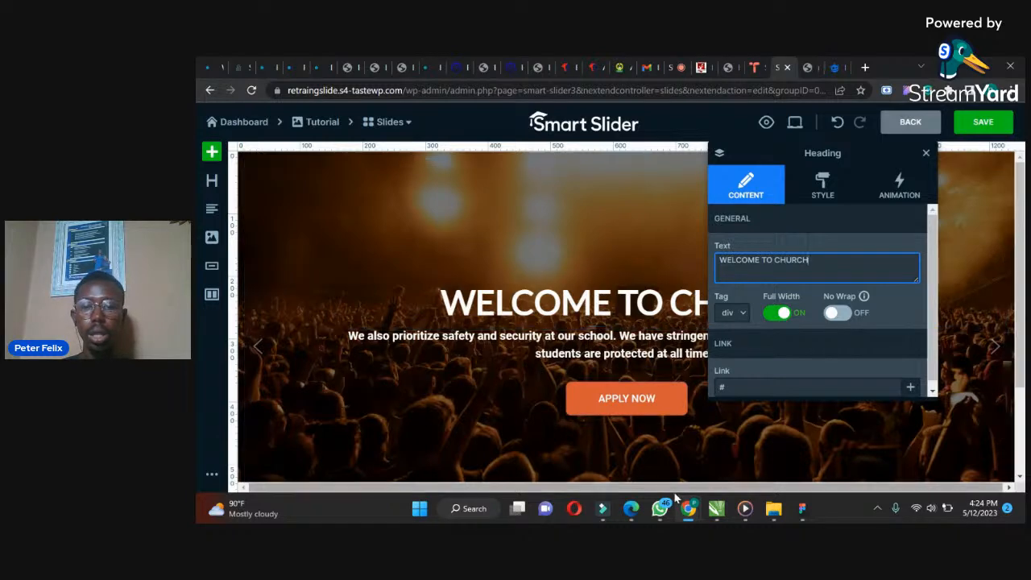
Copy the 'In conclusion…' paragraph from ChatGPT and replace the slide's paragraph text with it
click(631, 508)
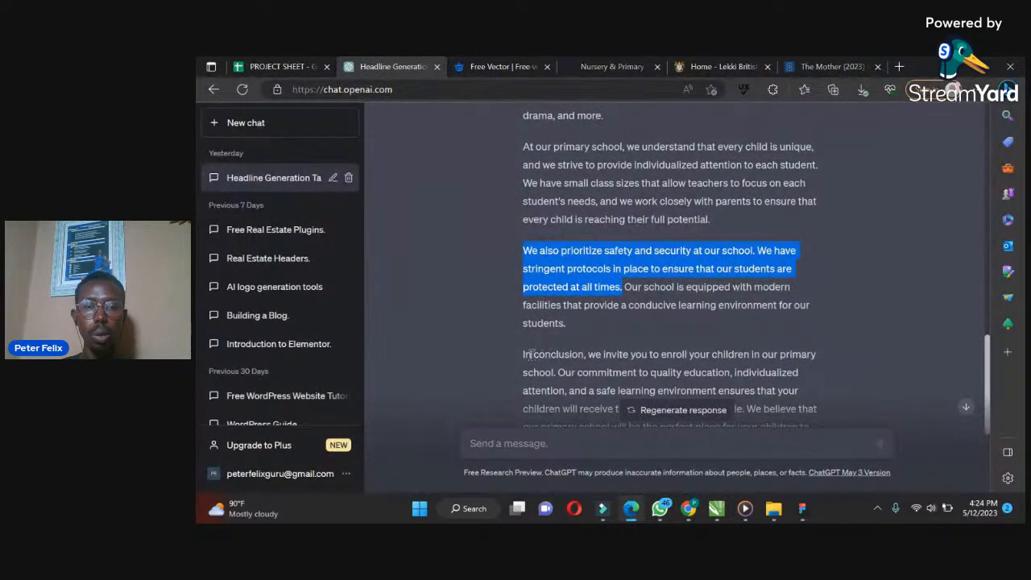
drag(524, 355, 796, 390)
key(ctrl+c)
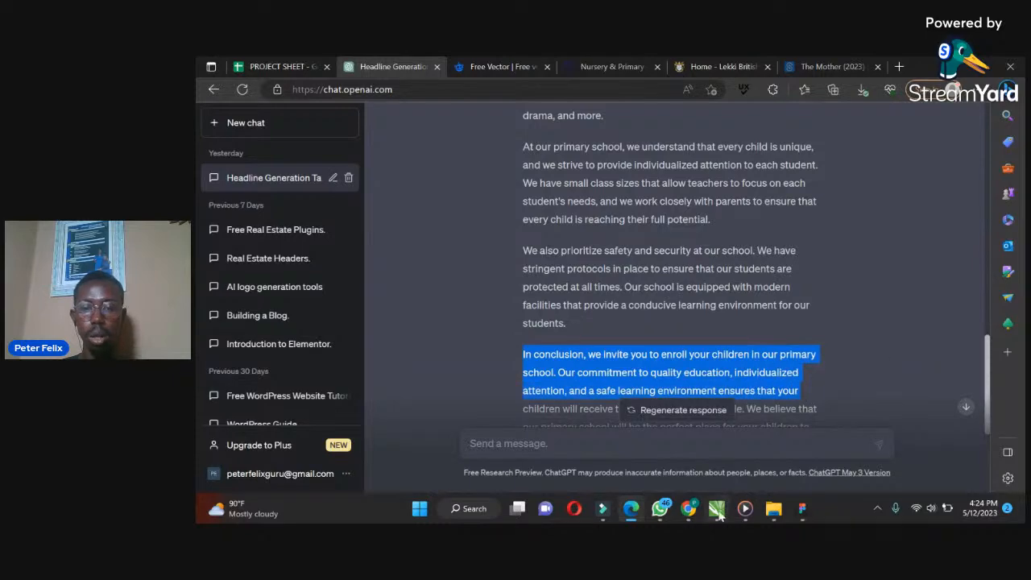
mouse_move(689, 516)
click(677, 435)
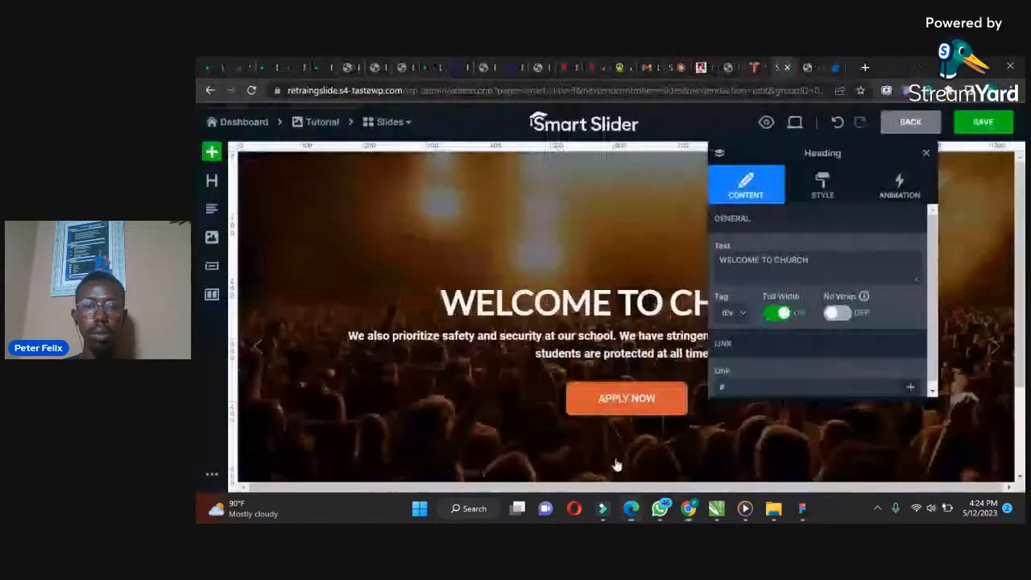
click(647, 351)
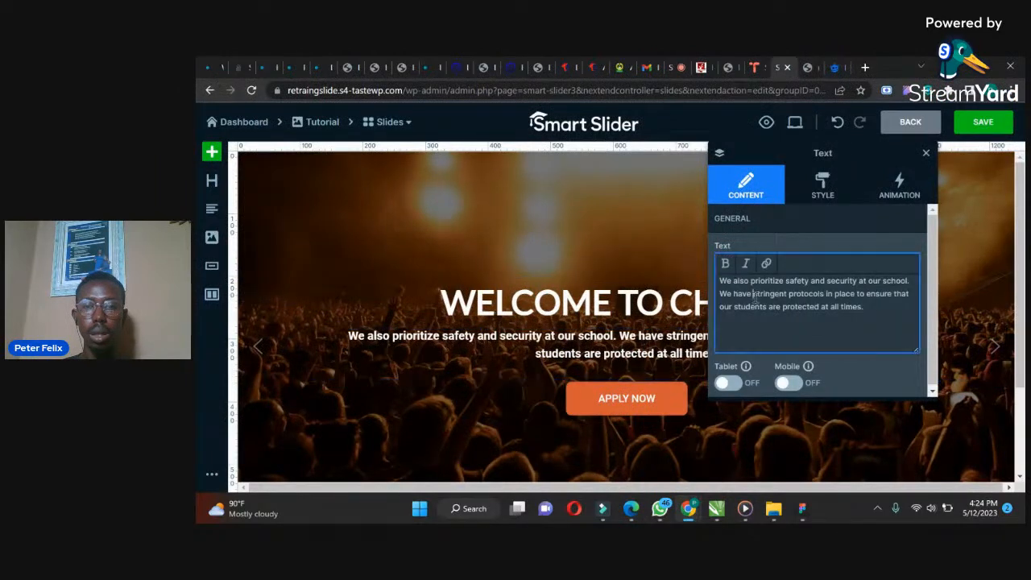
key(ctrl+a)
key(ctrl+v)
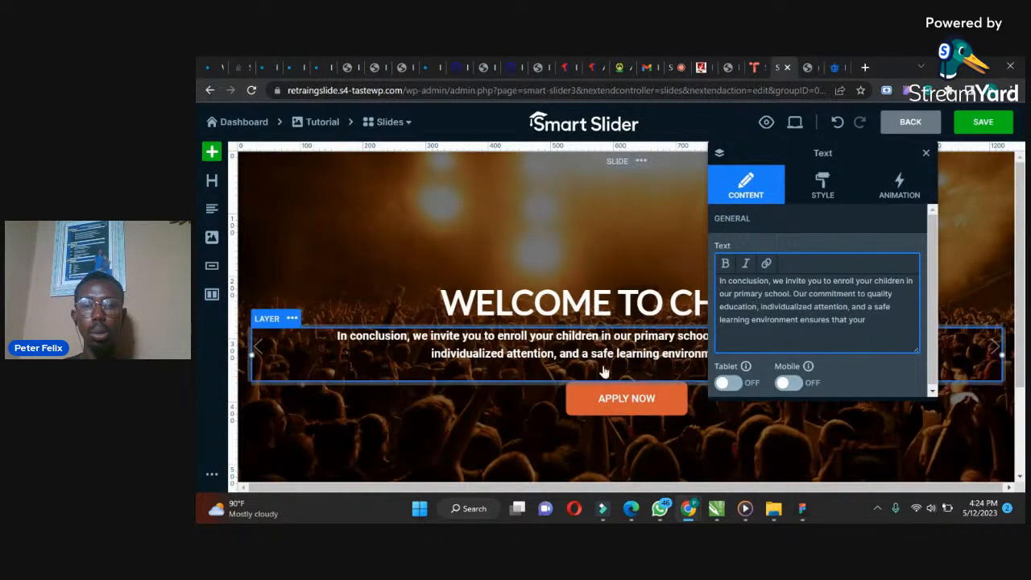
Save the slide and return to the Tutorial slider's settings
click(601, 405)
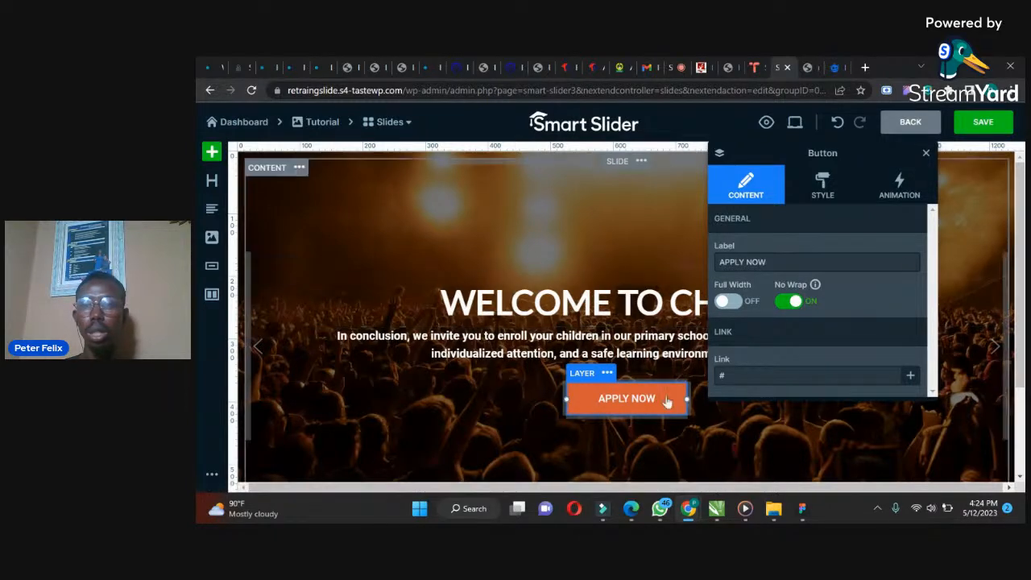
click(984, 124)
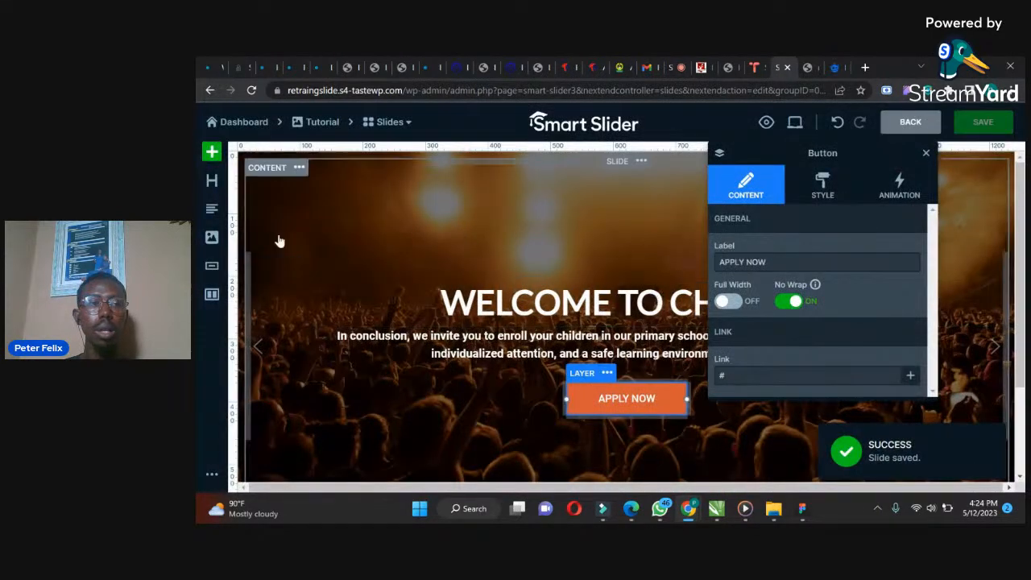
click(316, 125)
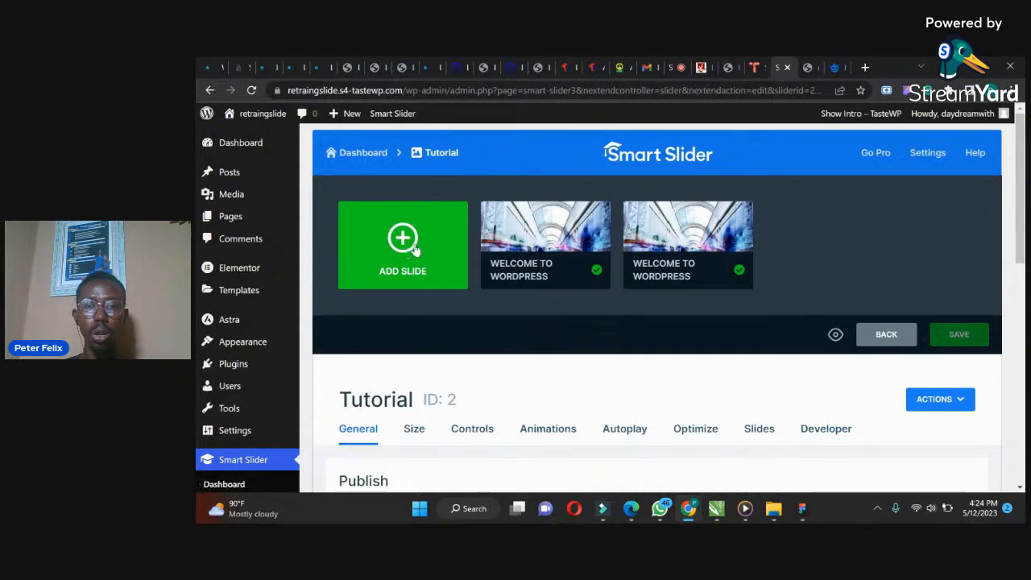
Browse the slider's Size and Controls settings
mouse_move(671, 238)
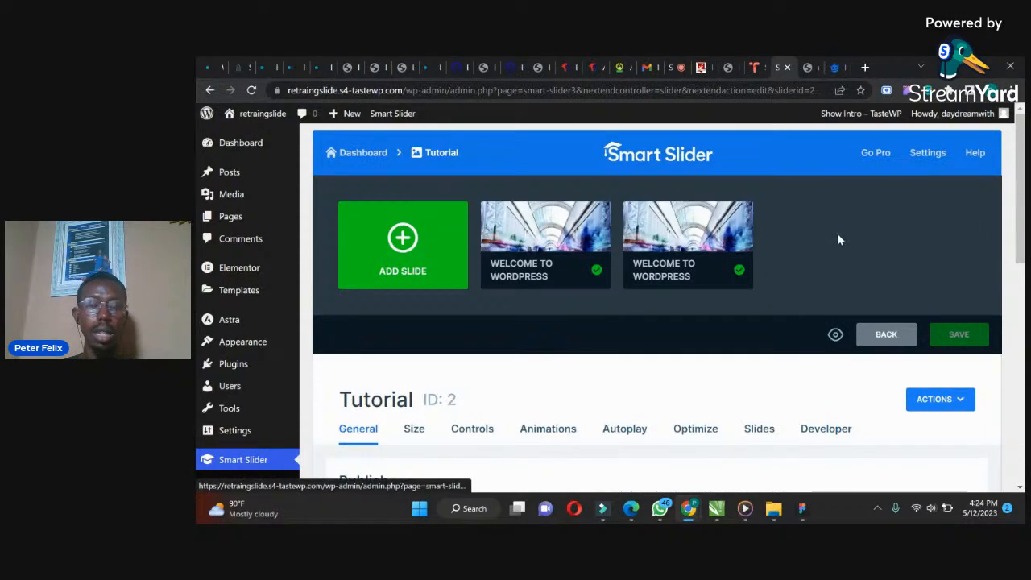
drag(1023, 213, 1021, 298)
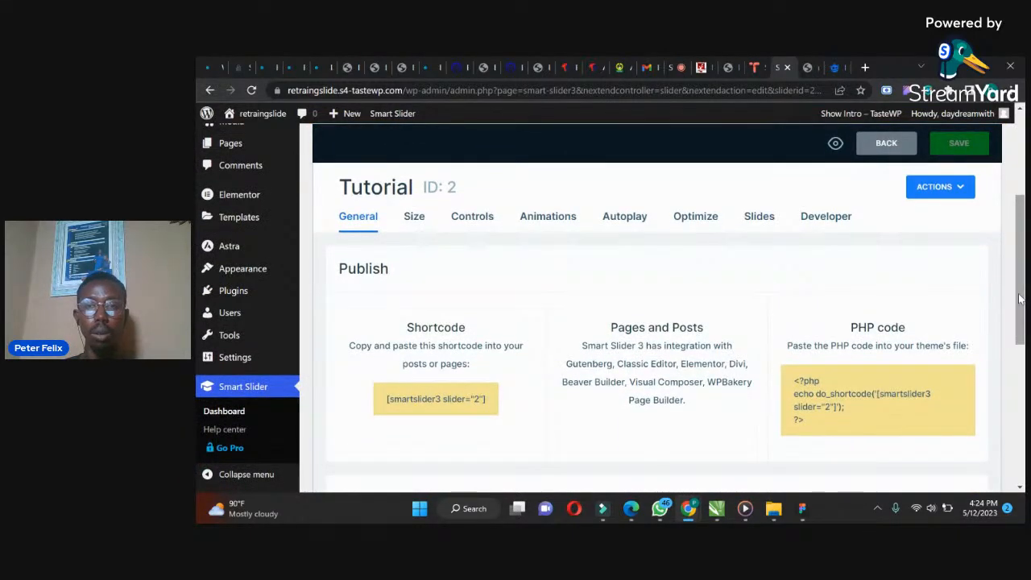
click(414, 217)
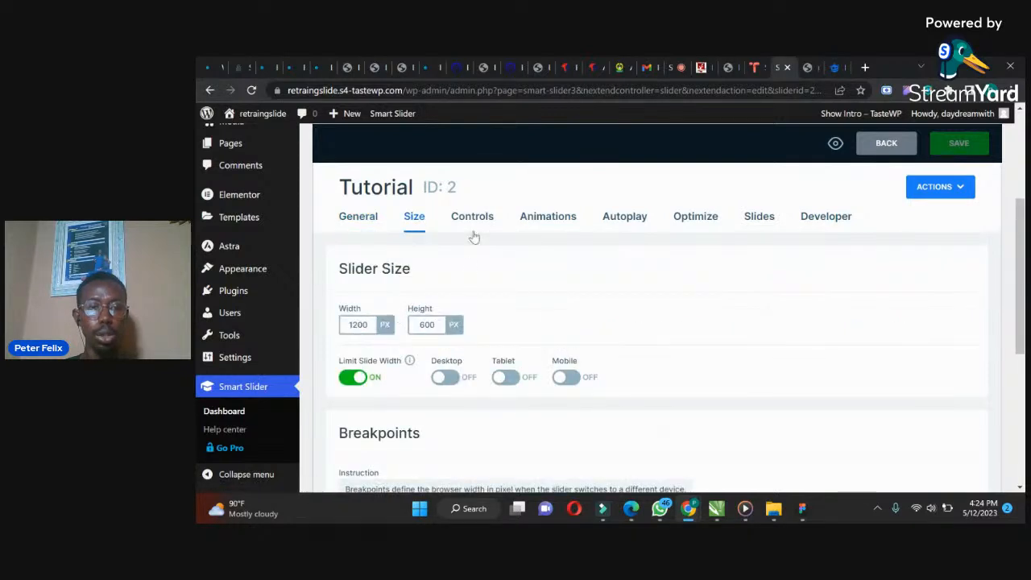
click(479, 222)
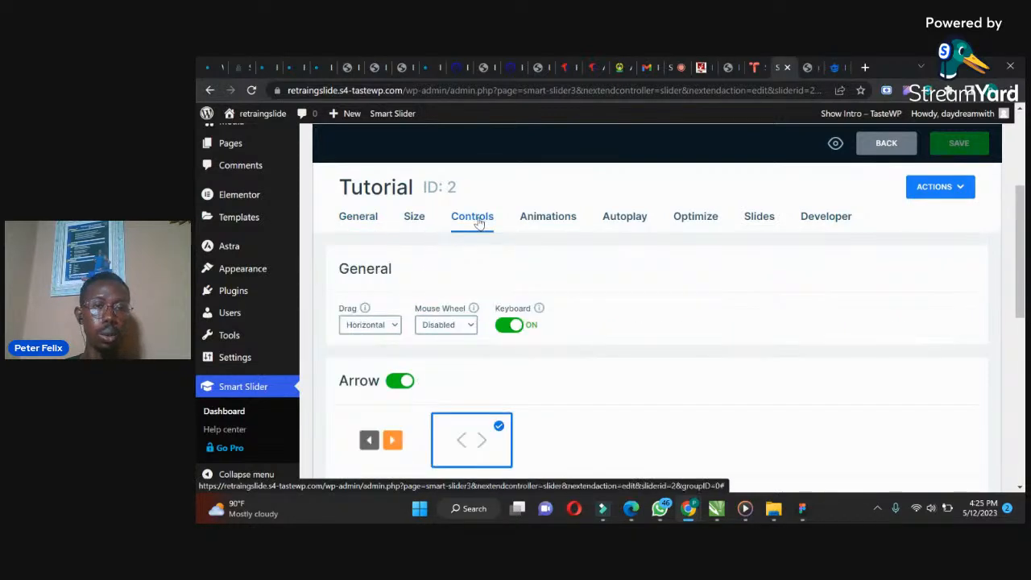
drag(1020, 220, 1020, 256)
Keep the first arrow style and set the arrow colour to white FFFFFFFF
click(393, 334)
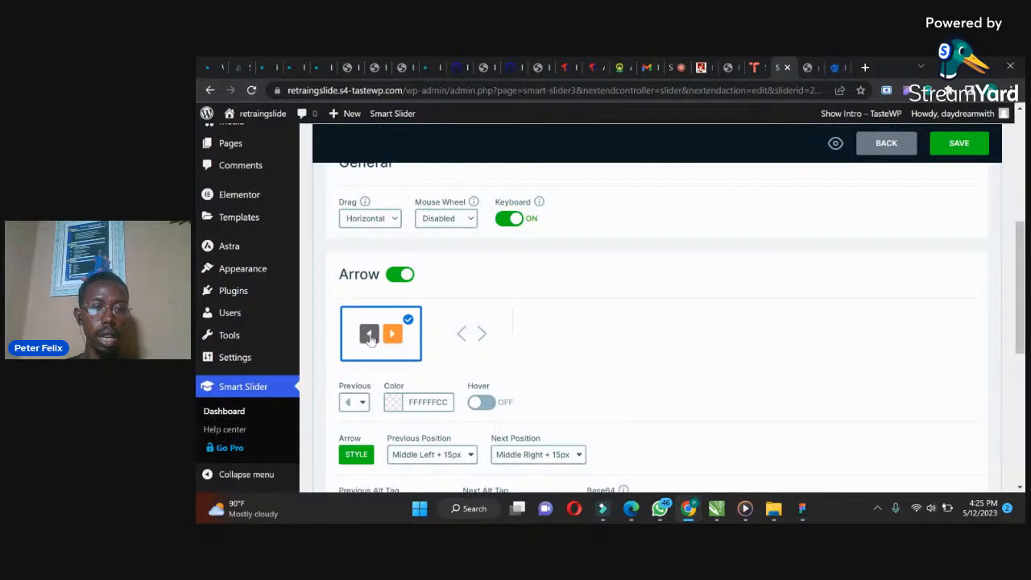
click(461, 337)
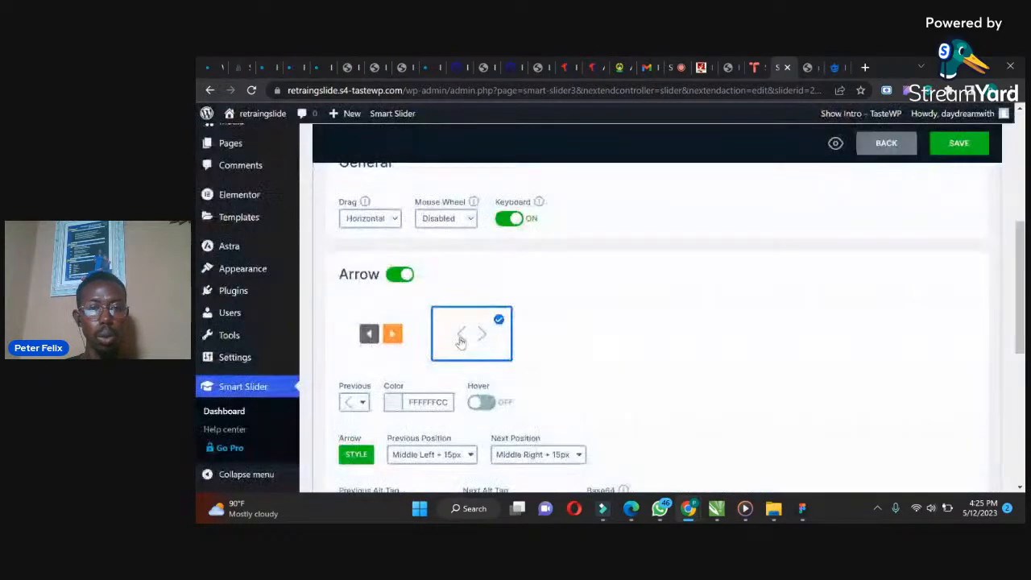
click(392, 336)
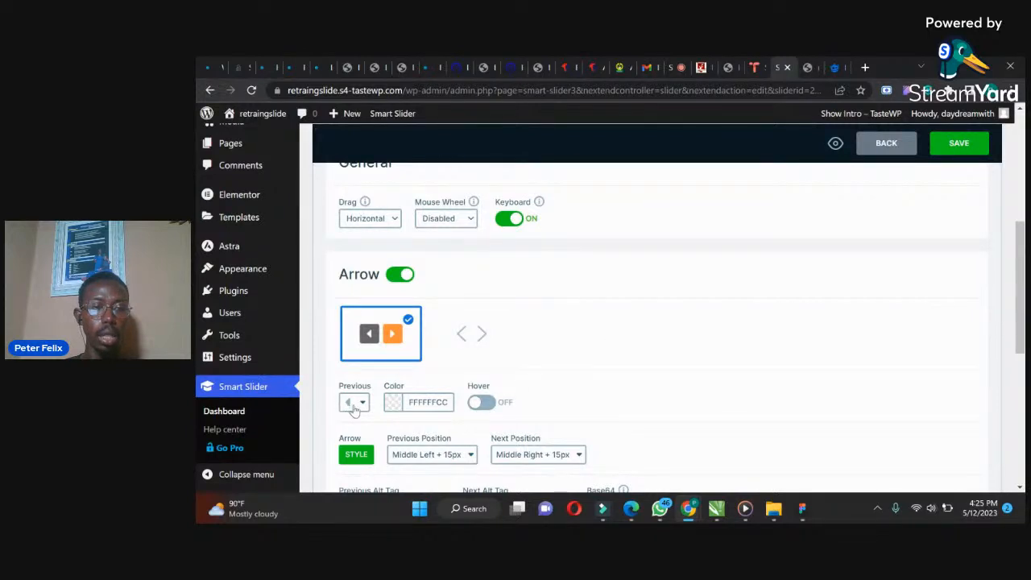
click(393, 402)
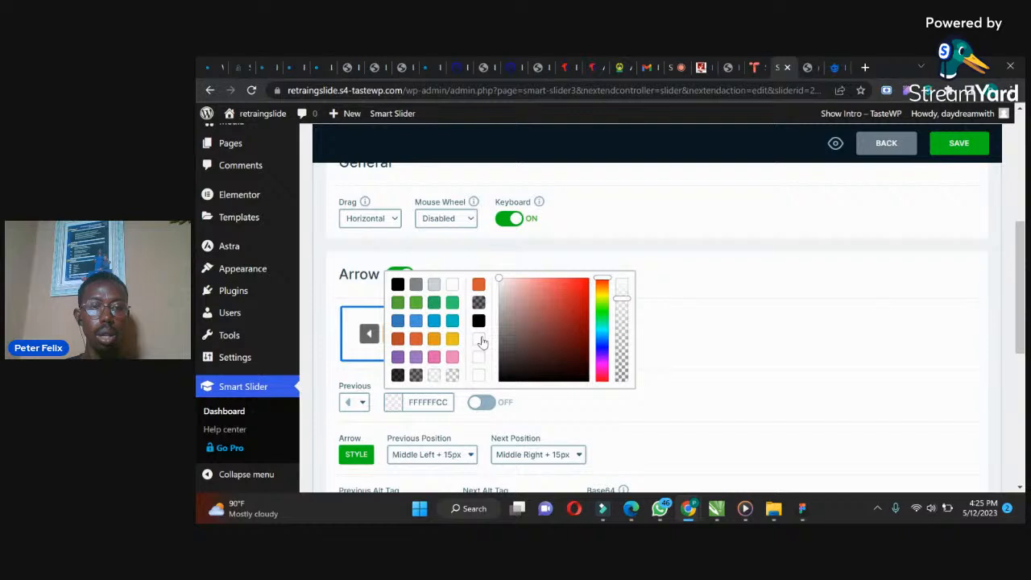
click(450, 290)
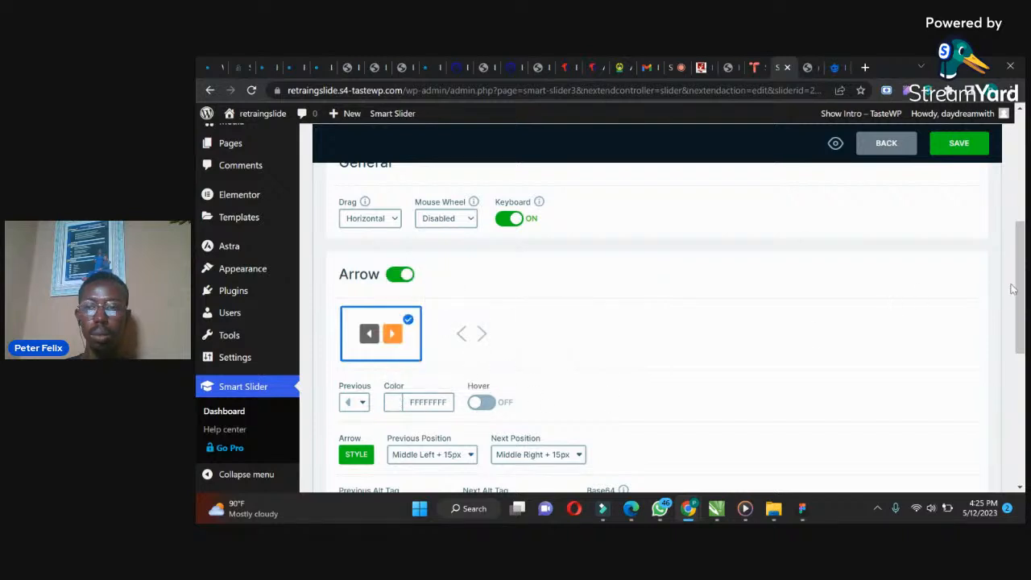
Enable bullets and apply the default dot style
drag(1020, 290, 1017, 411)
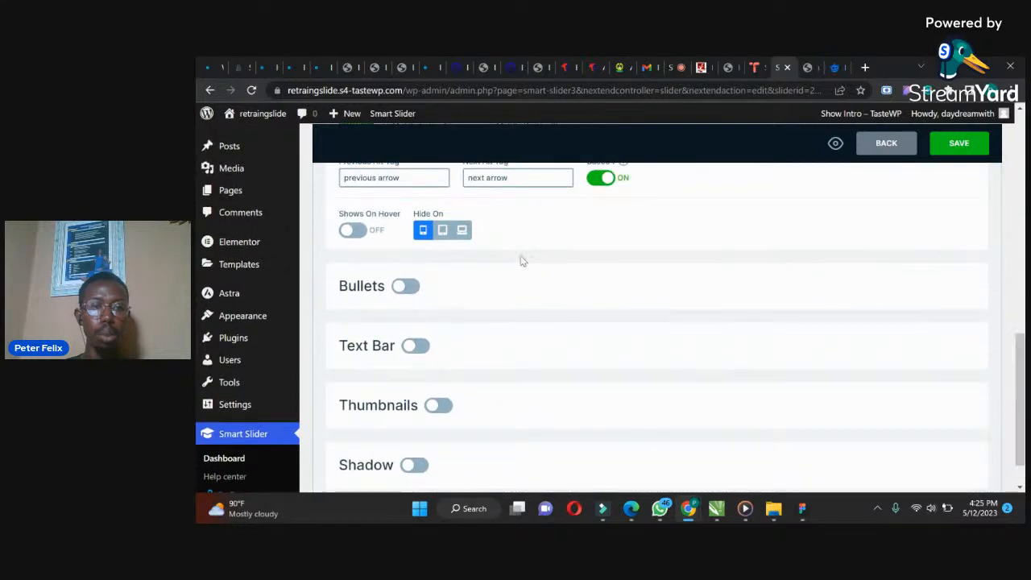
click(405, 287)
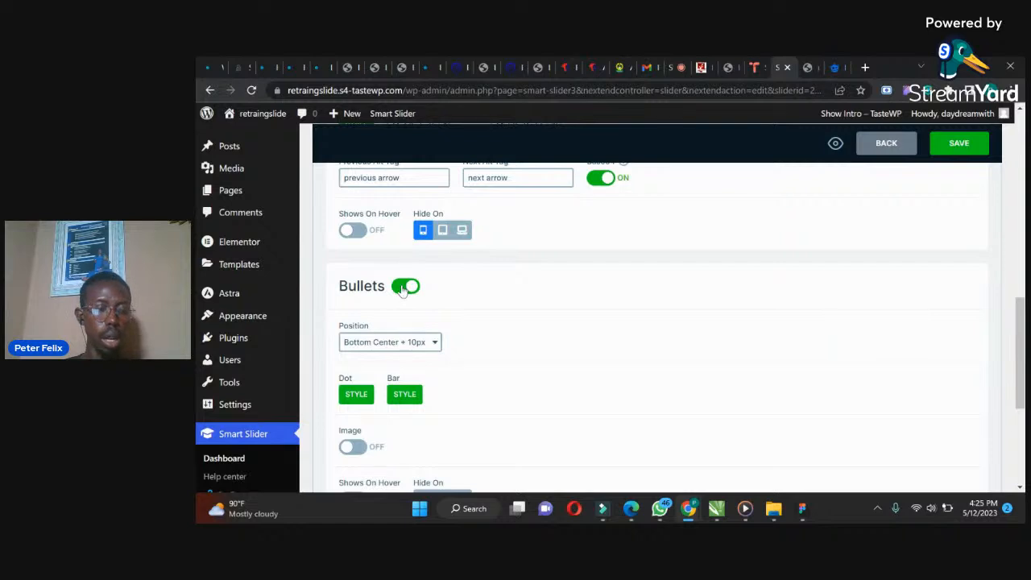
click(355, 395)
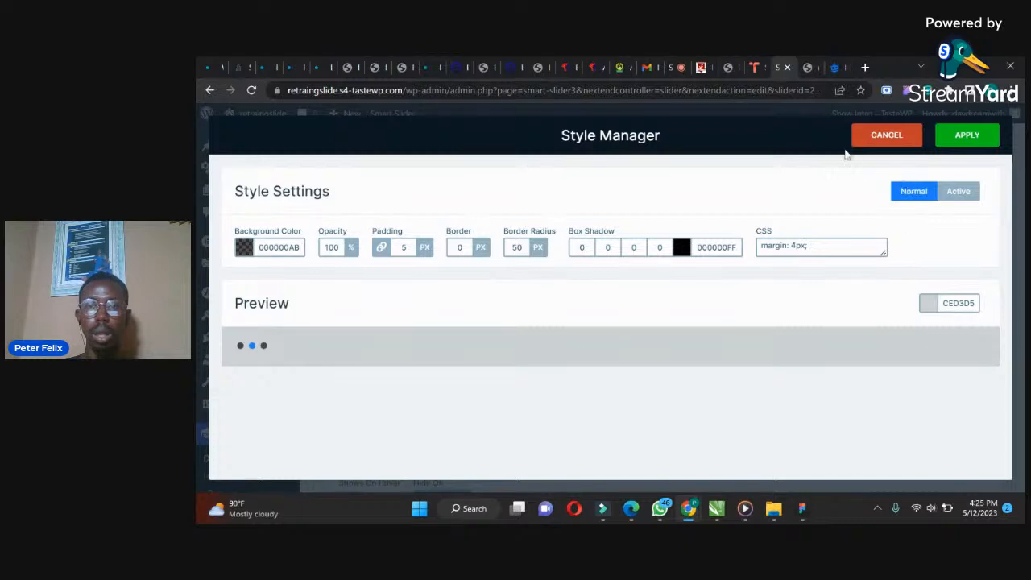
click(968, 135)
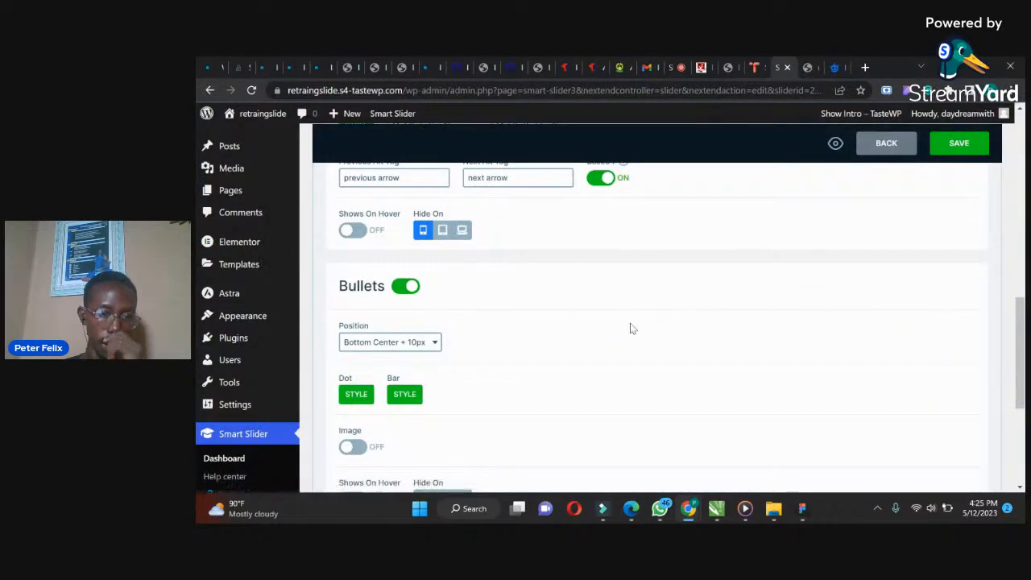
Set the slider's main animation to Fade
drag(1024, 335, 1025, 195)
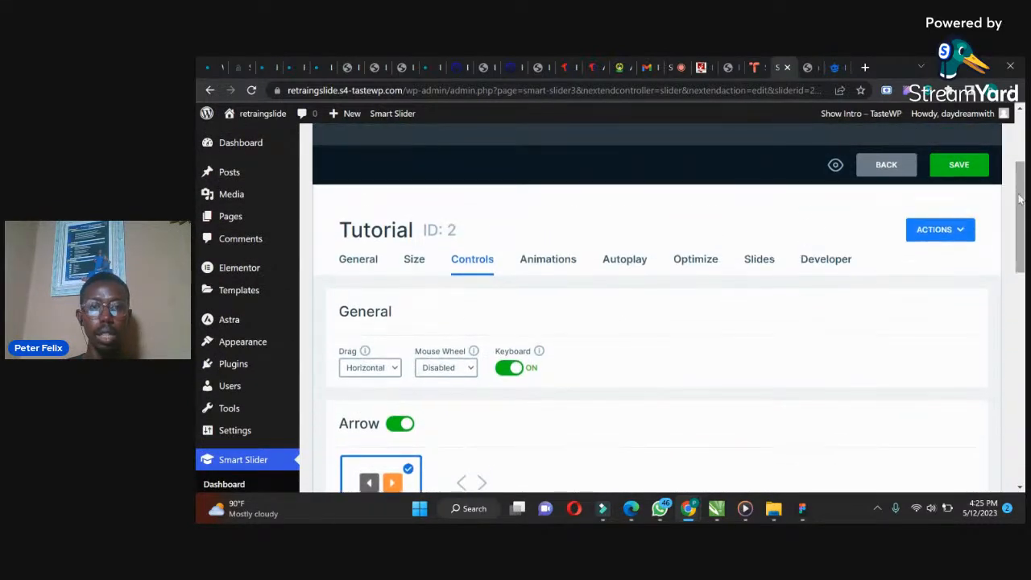
click(559, 266)
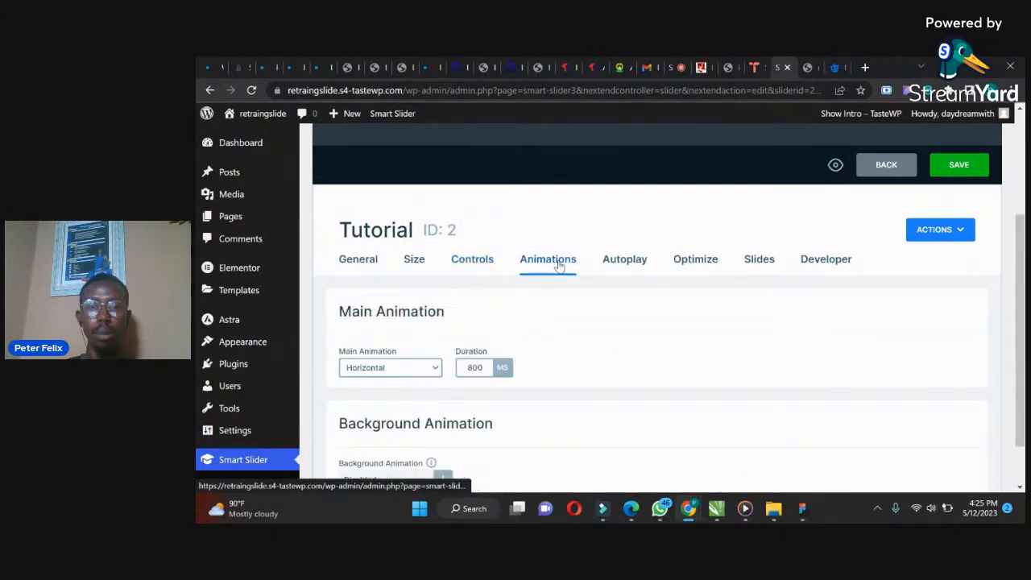
drag(1023, 290, 1022, 363)
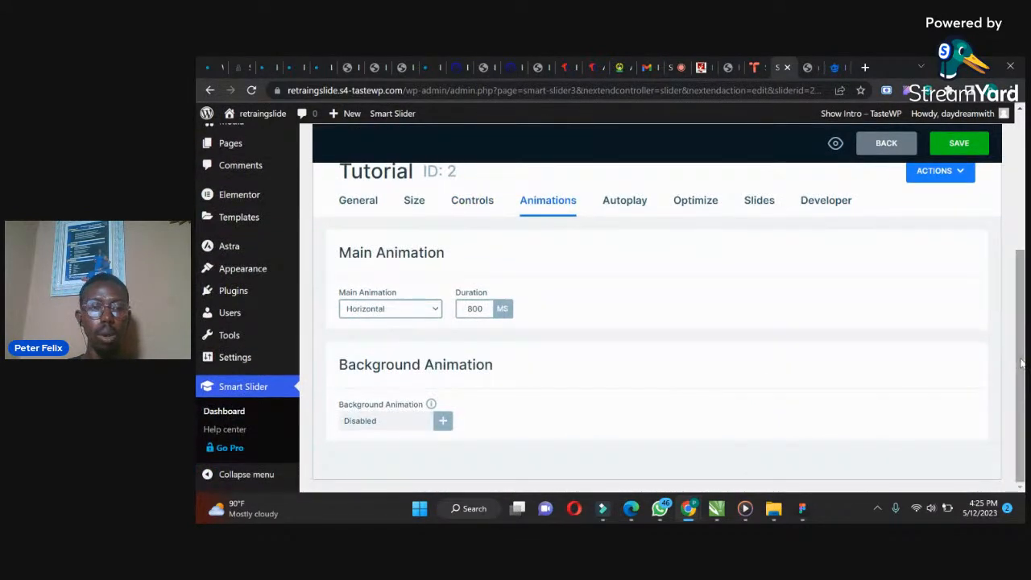
click(428, 312)
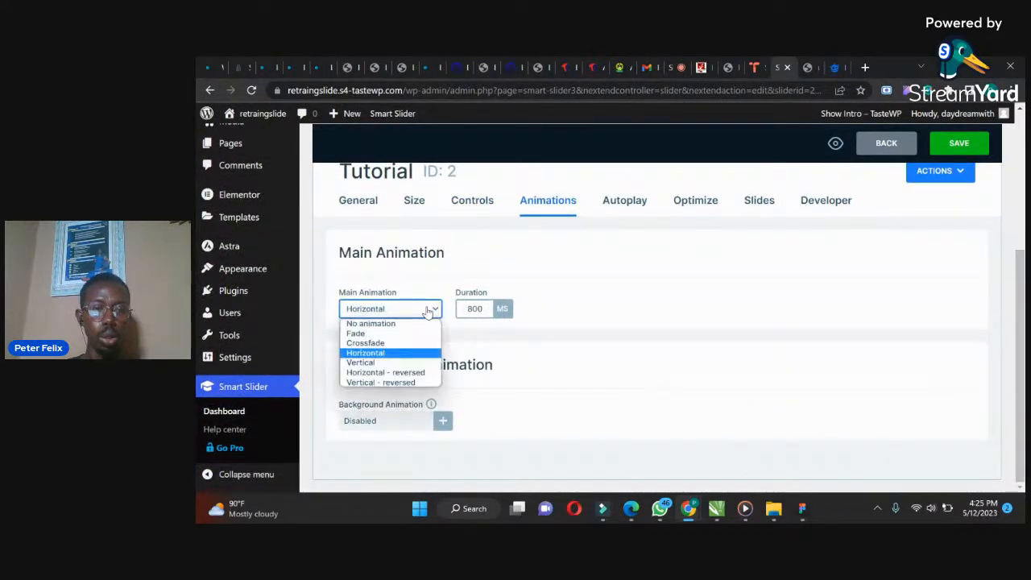
click(378, 334)
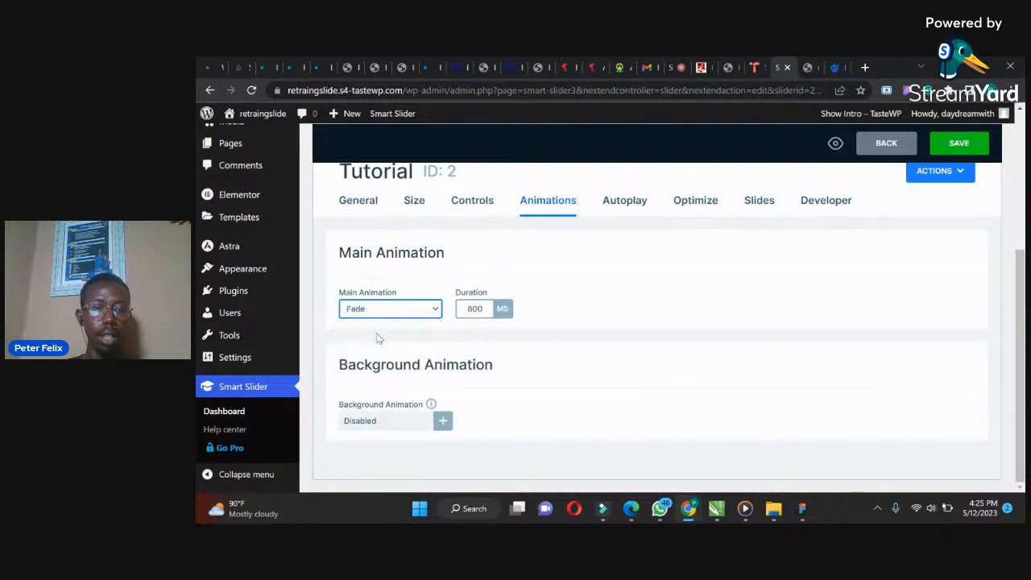
Enable a background animation using the Fade, Curtain to left and Puzzle effects
click(385, 423)
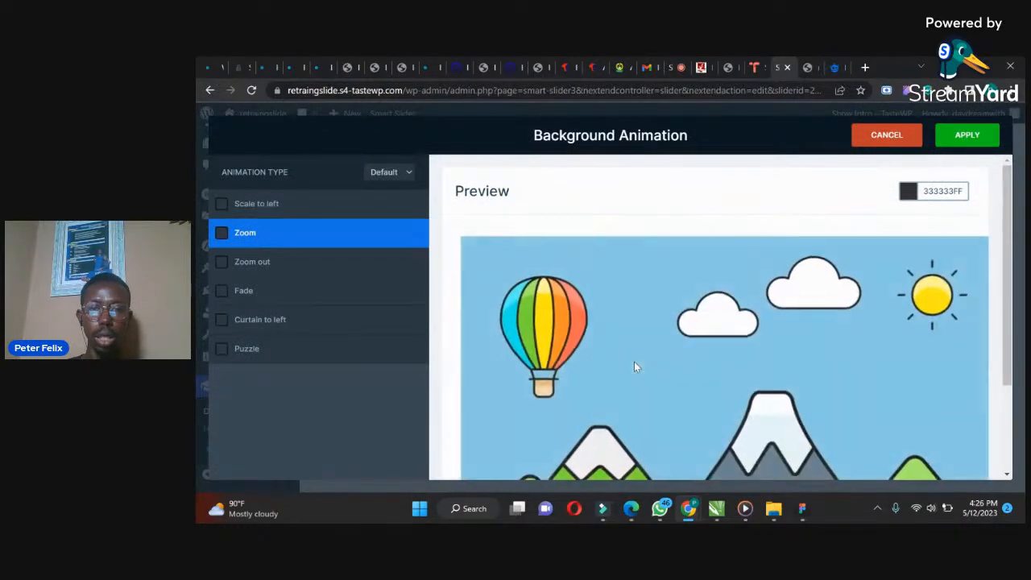
click(223, 206)
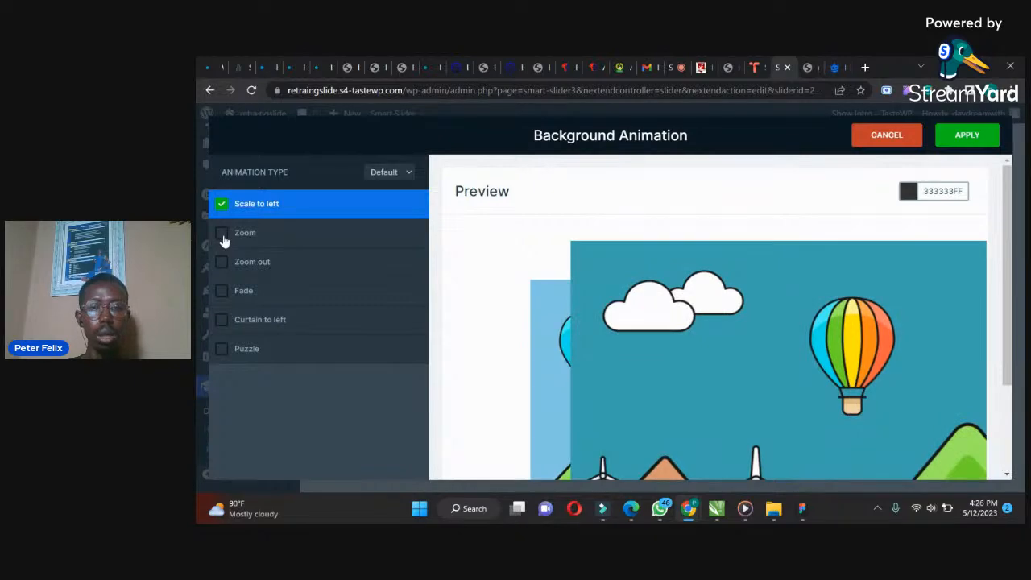
click(223, 235)
click(219, 265)
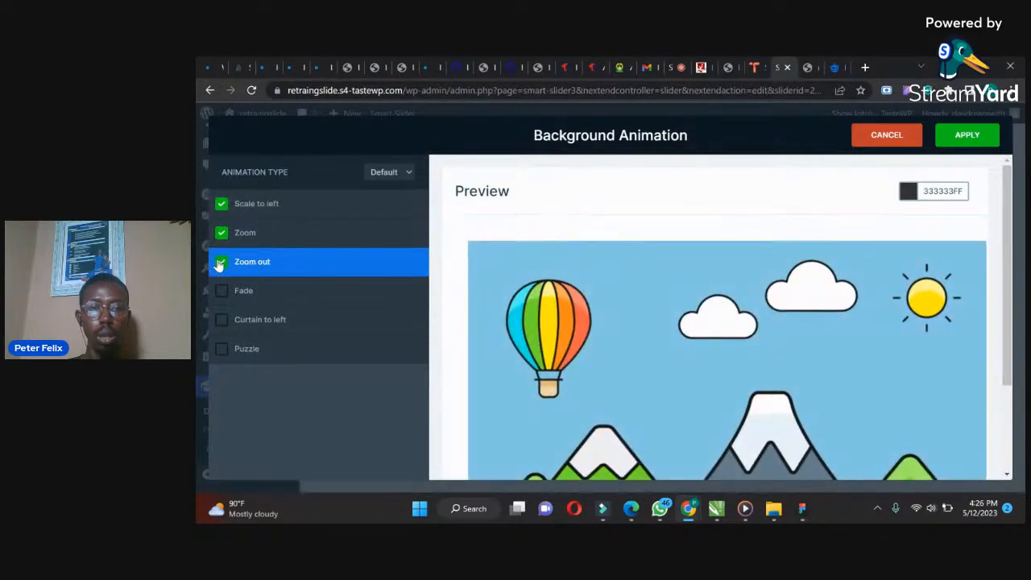
click(220, 293)
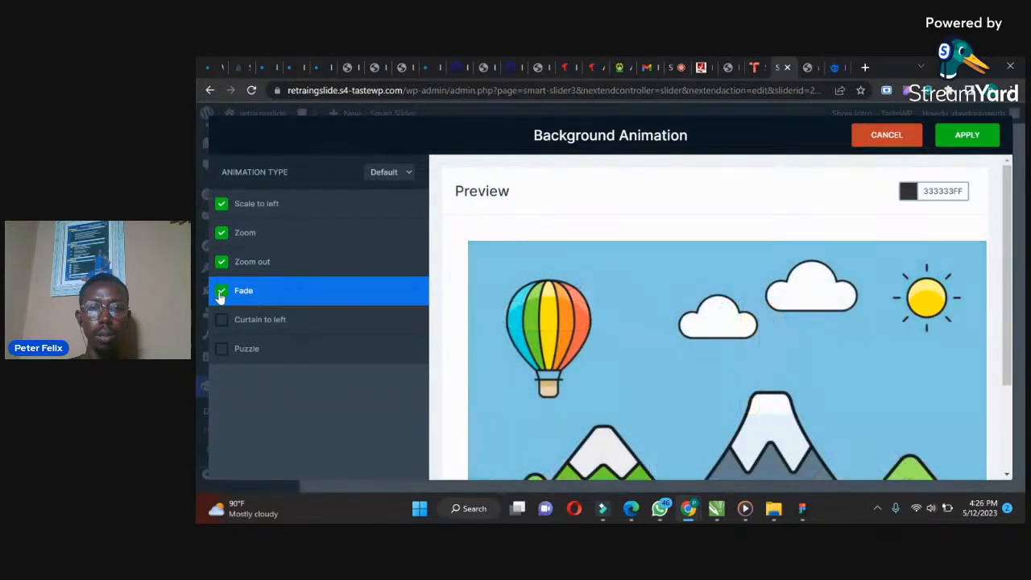
click(221, 323)
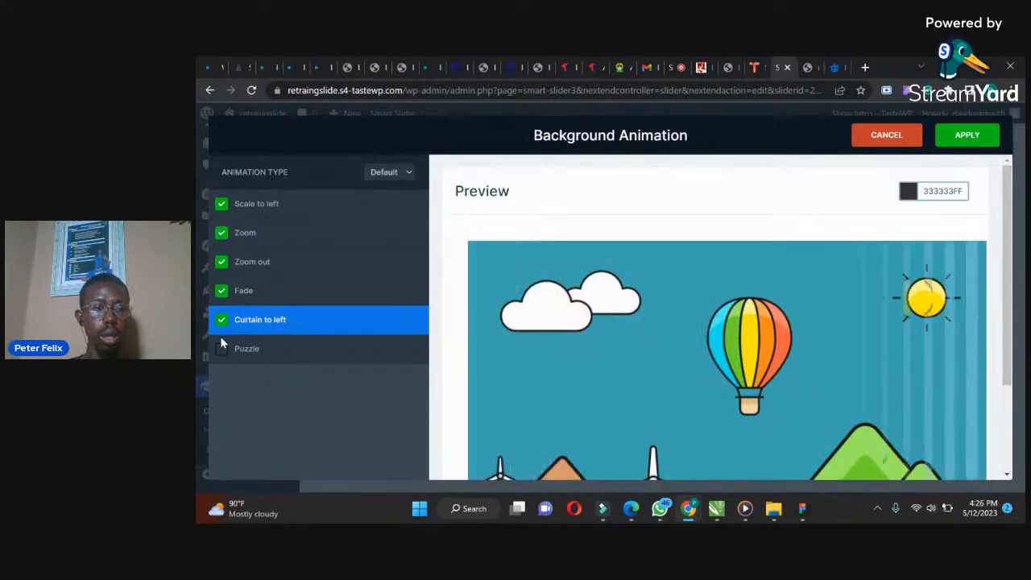
click(222, 353)
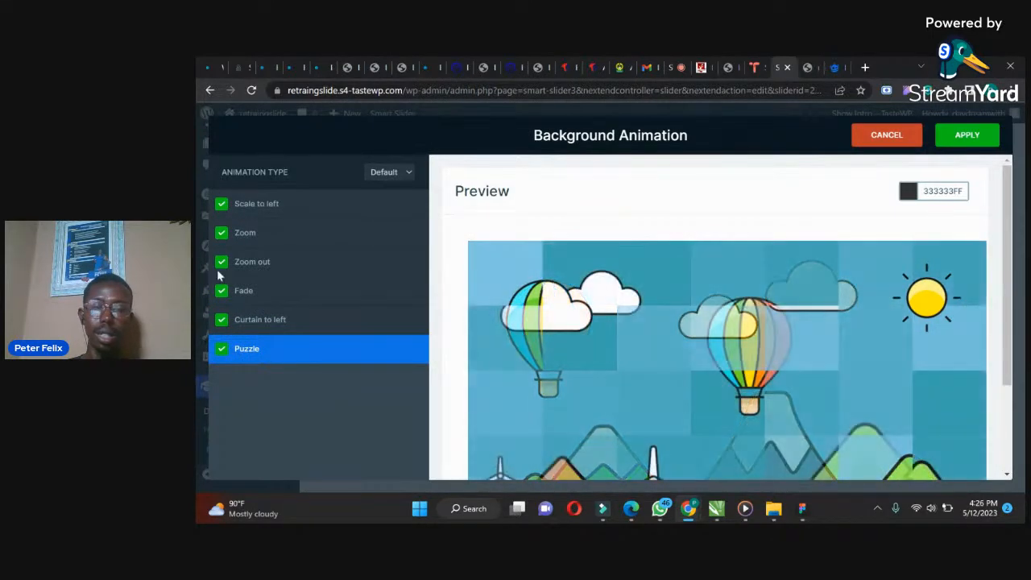
click(222, 204)
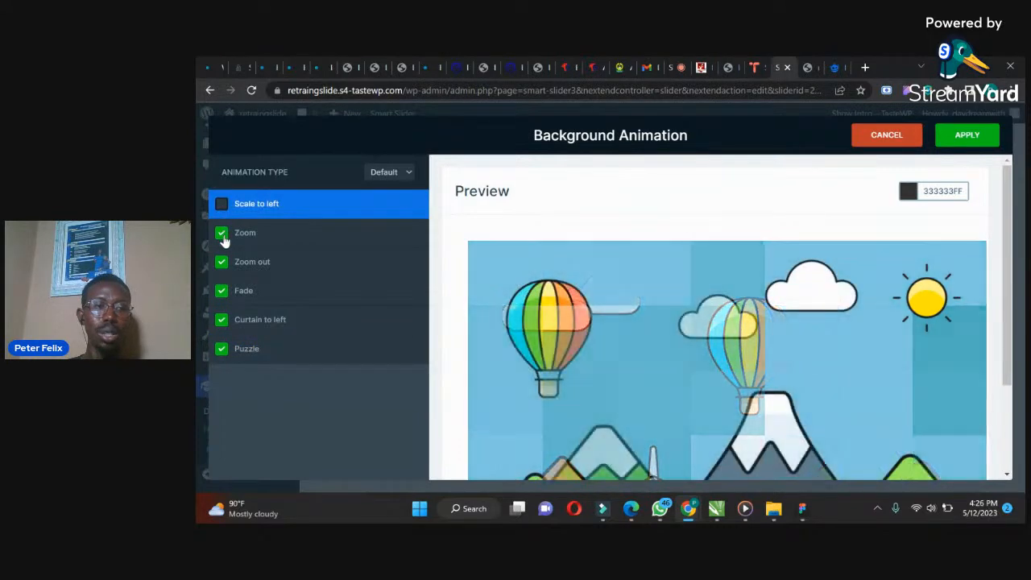
click(221, 233)
click(221, 262)
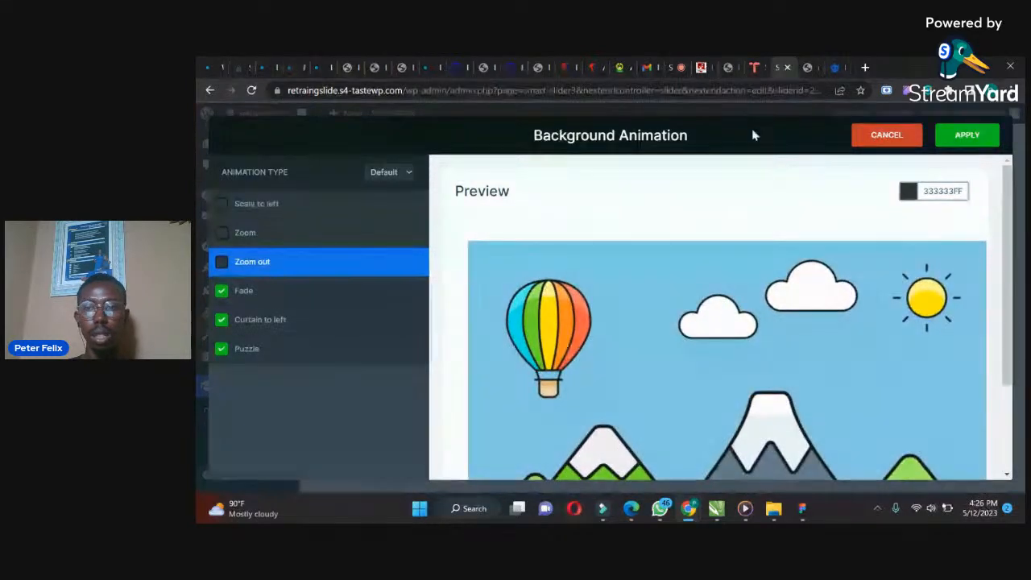
click(964, 137)
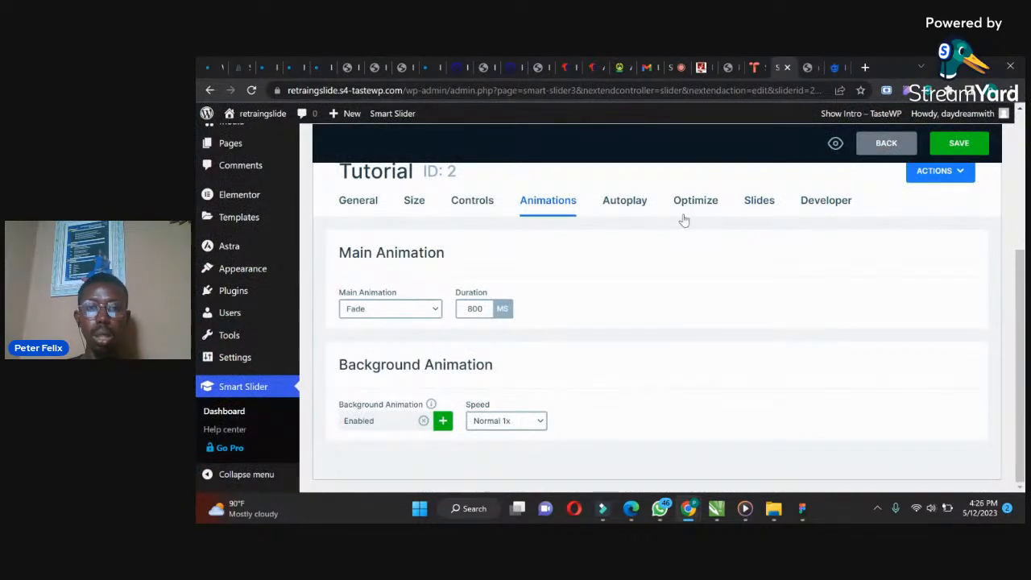
Enable autoplay for the slider with a 3000 ms slide duration and save the slider
click(633, 203)
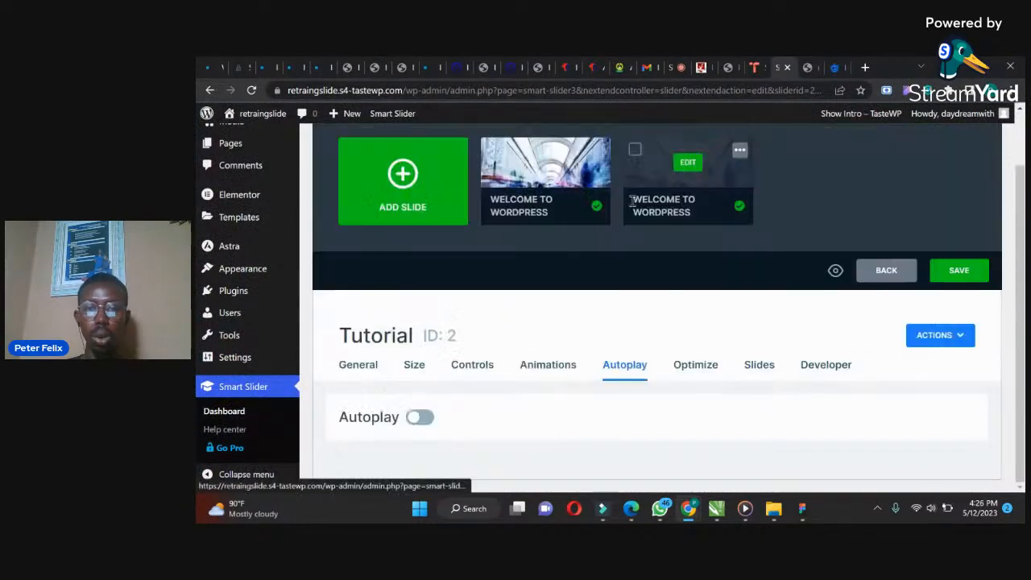
click(419, 419)
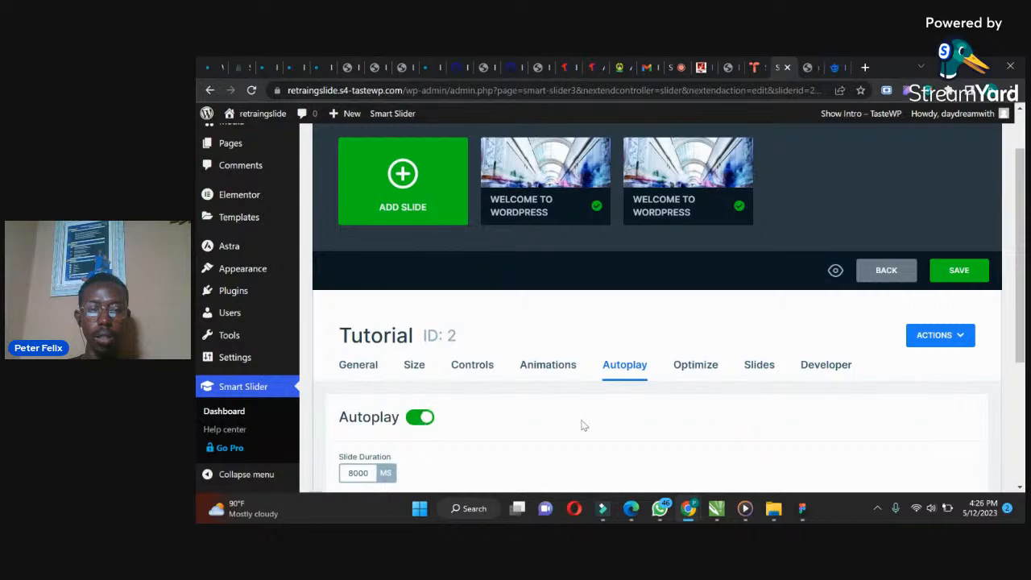
drag(1016, 266, 1015, 356)
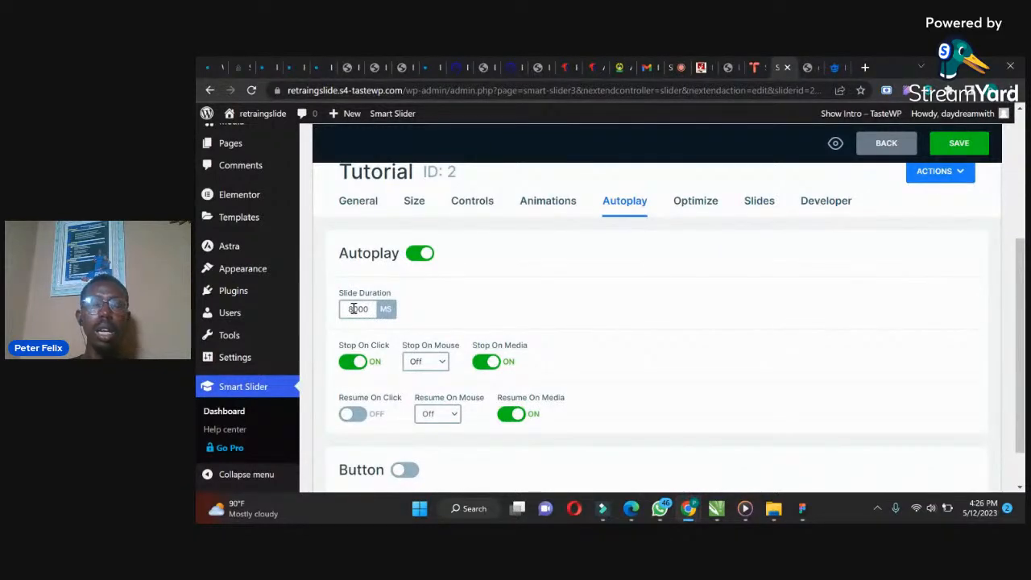
click(353, 310)
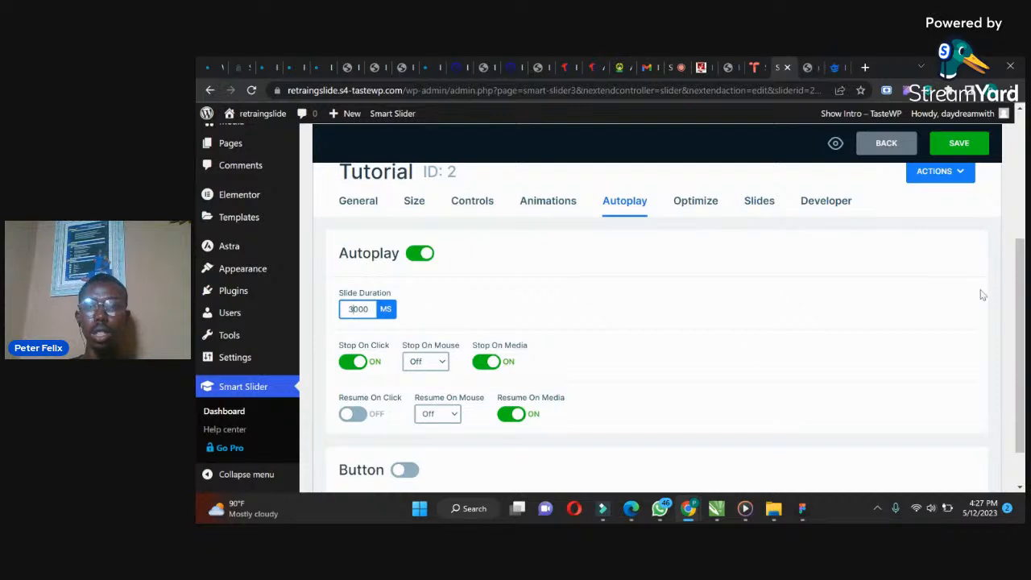
drag(1022, 286, 1022, 191)
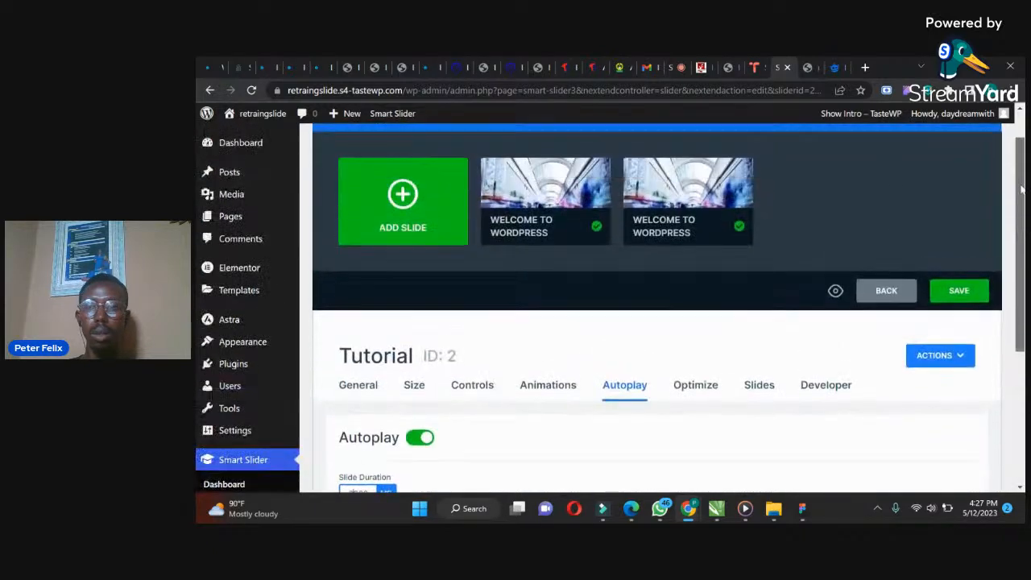
click(954, 296)
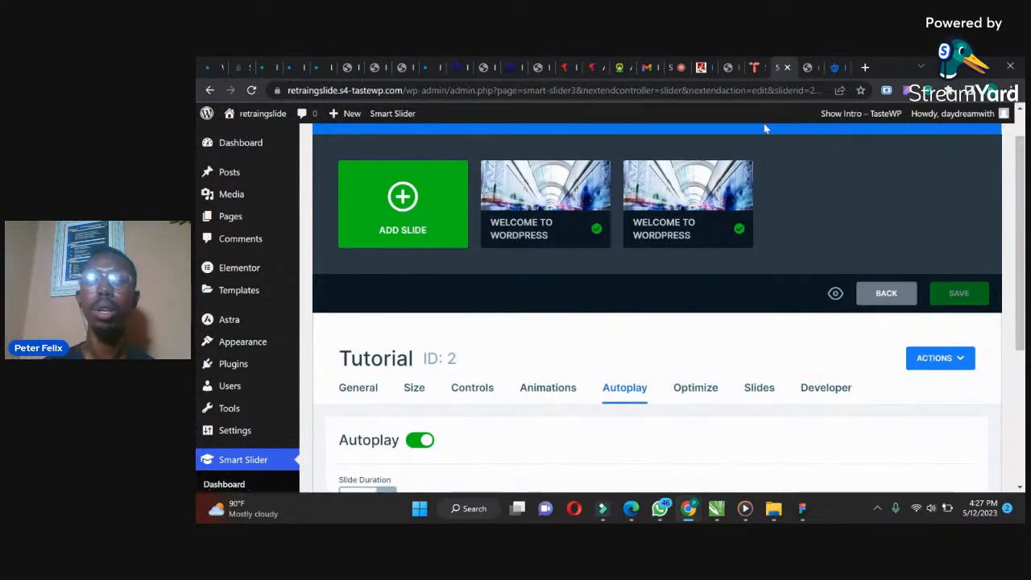
Open the Home page's editor in a new tab and launch Edit with Elementor
click(216, 219)
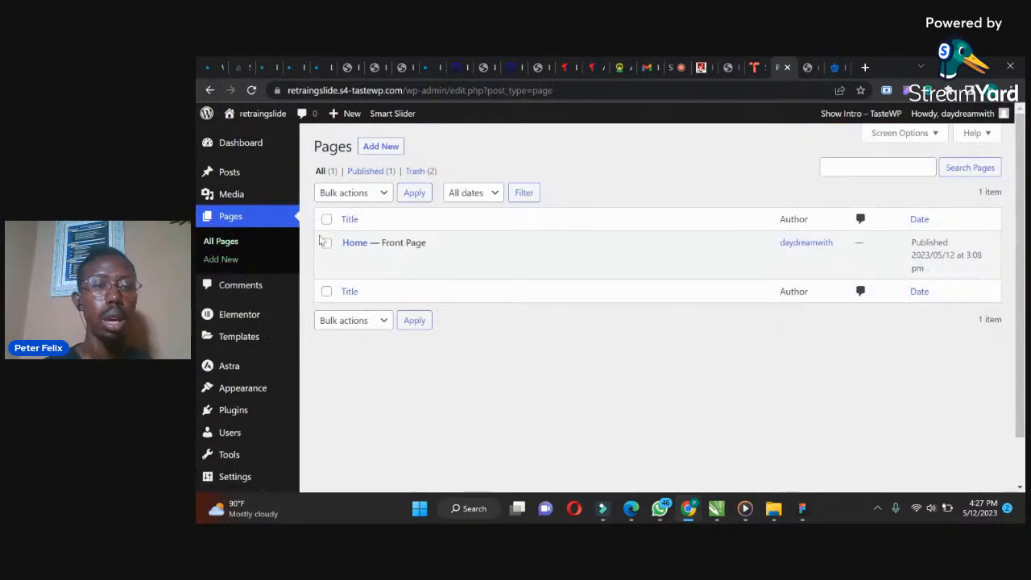
right_click(350, 260)
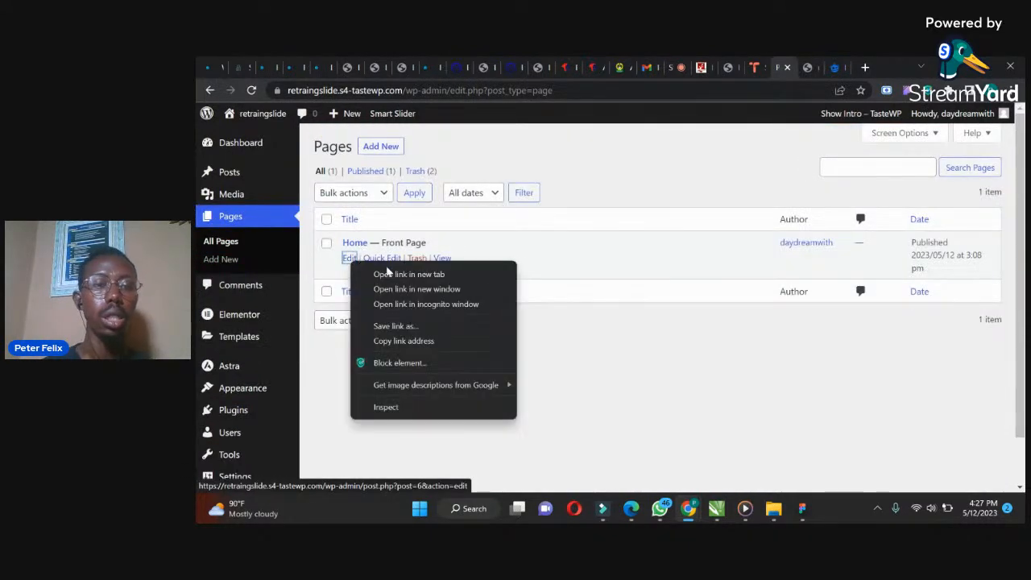
click(389, 275)
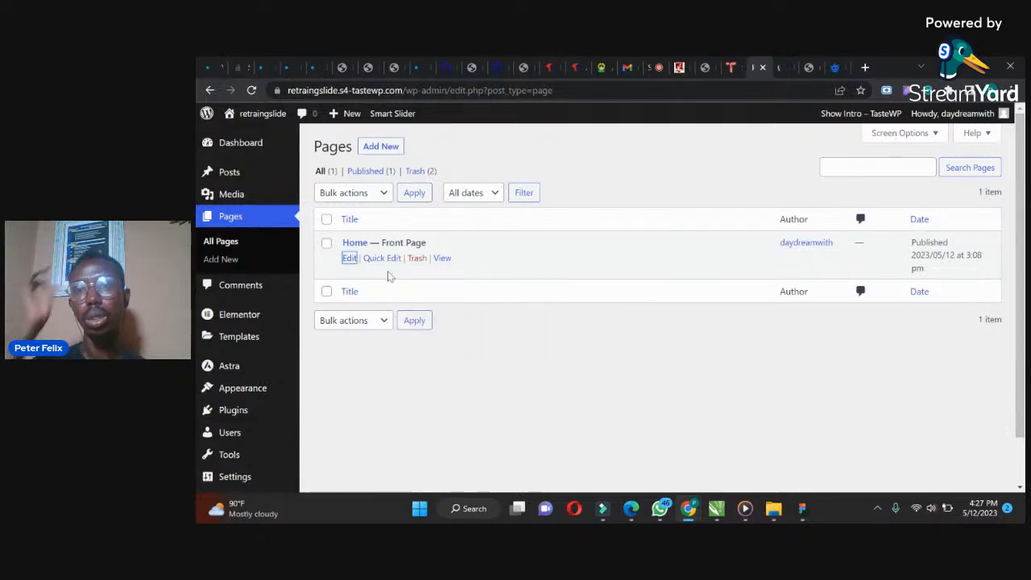
click(783, 67)
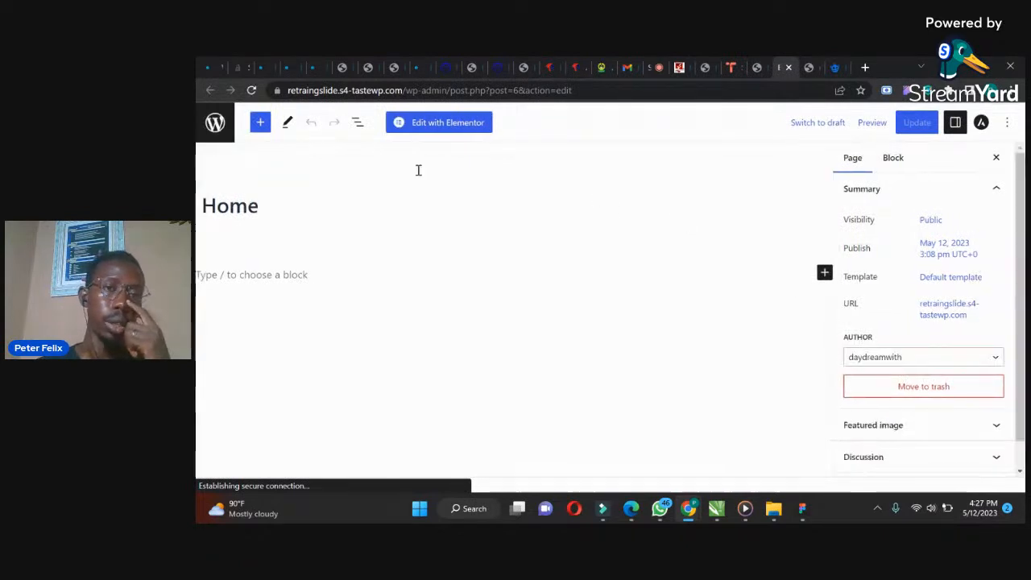
click(419, 125)
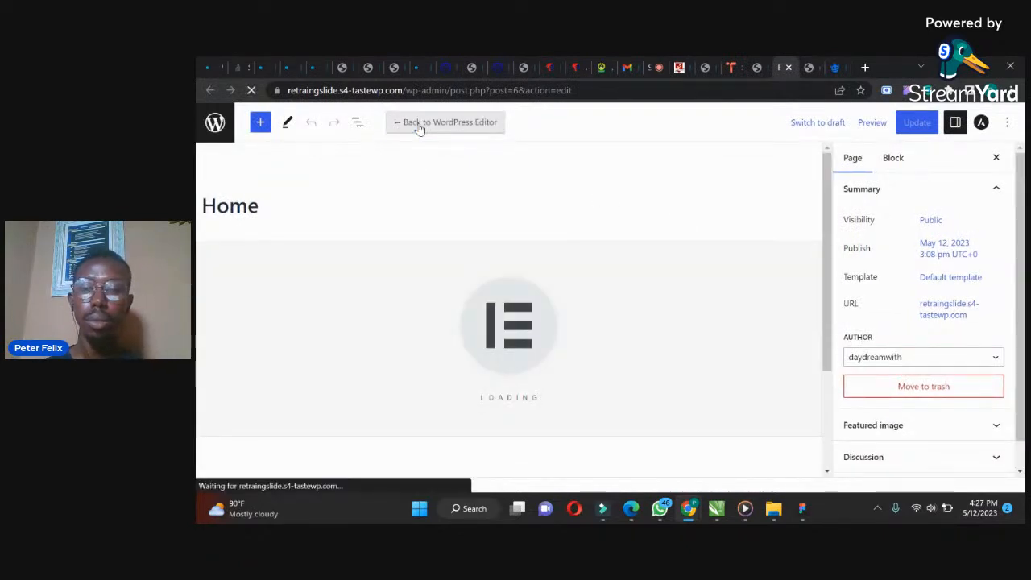
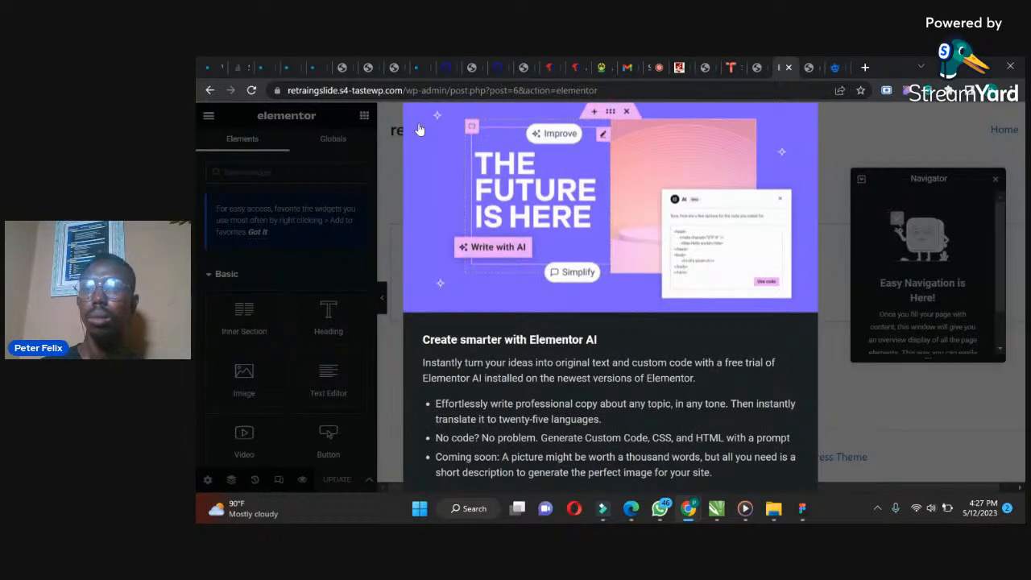
Dismiss the What's New dialog, set the Flexbox Container experiment to Active in Elementor's settings, and save the changes
key(ctrl+minus)
key(ctrl+minus)
key(ctrl+minus)
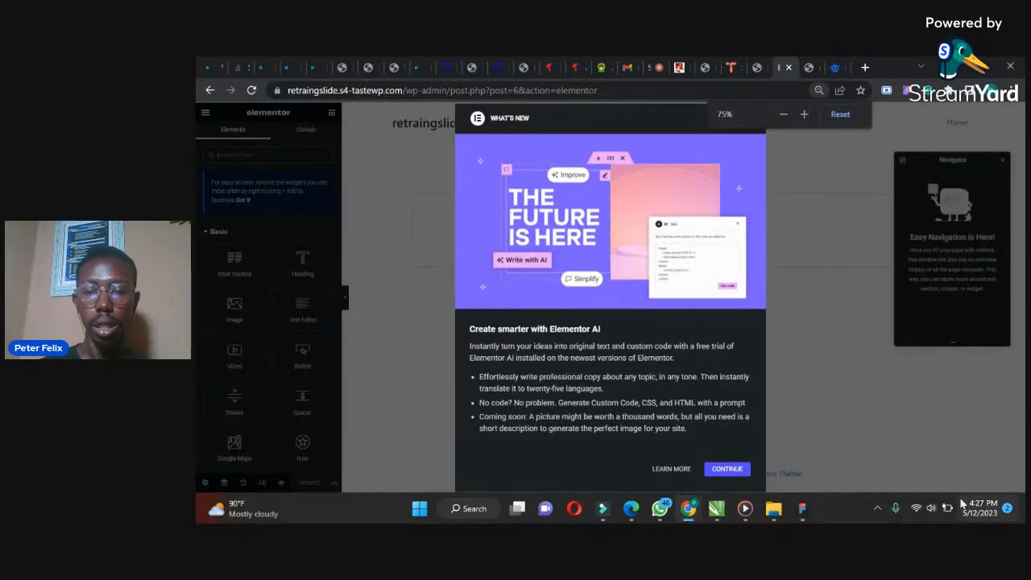
click(728, 469)
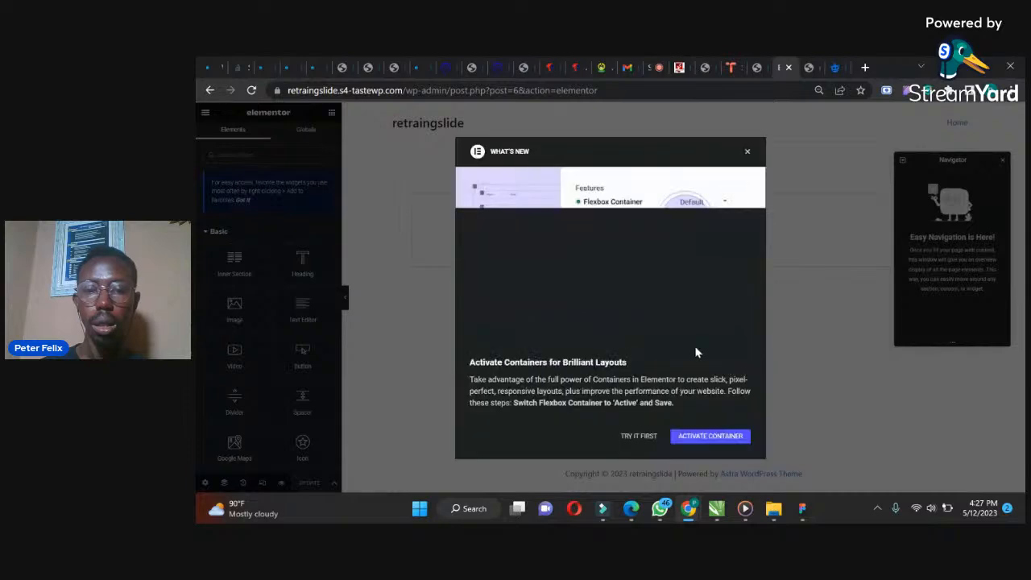
click(685, 437)
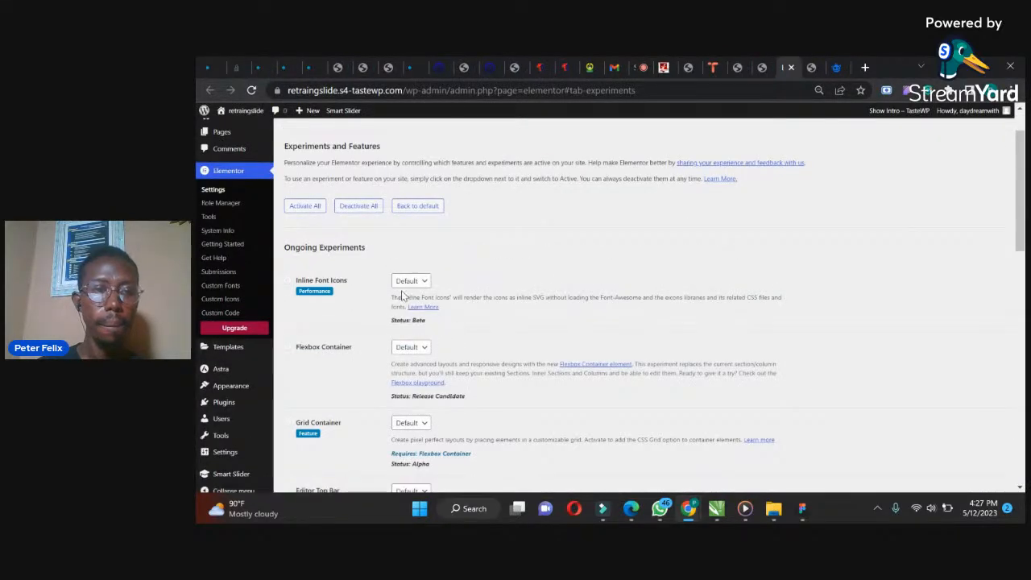
click(402, 348)
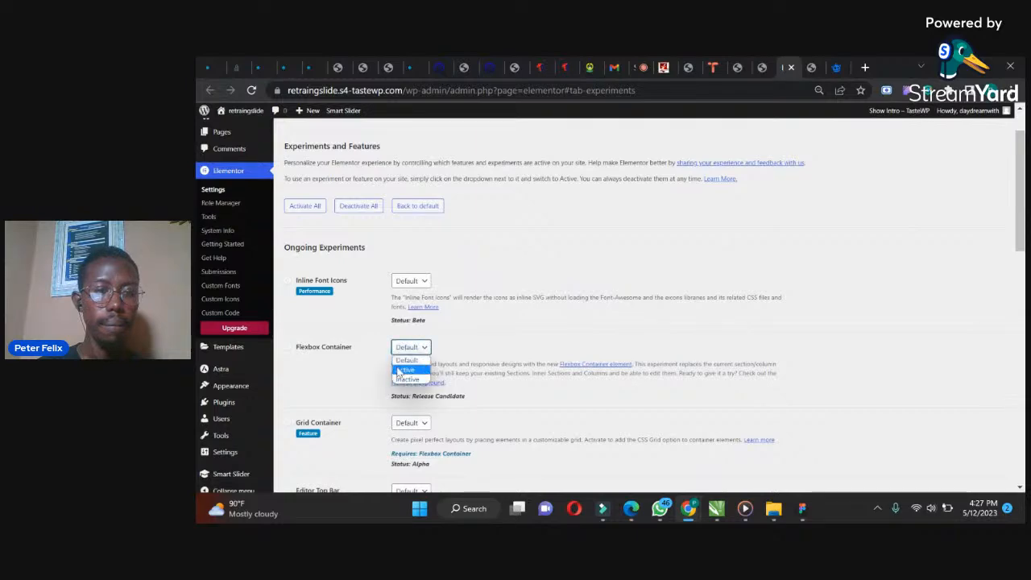
click(400, 369)
scroll(992, 339, down, 20)
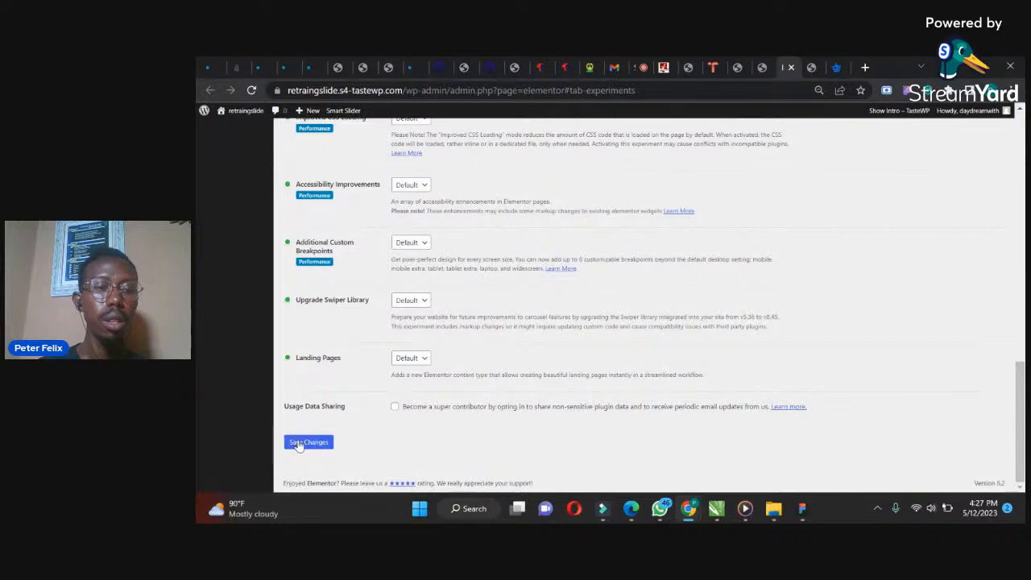
click(296, 442)
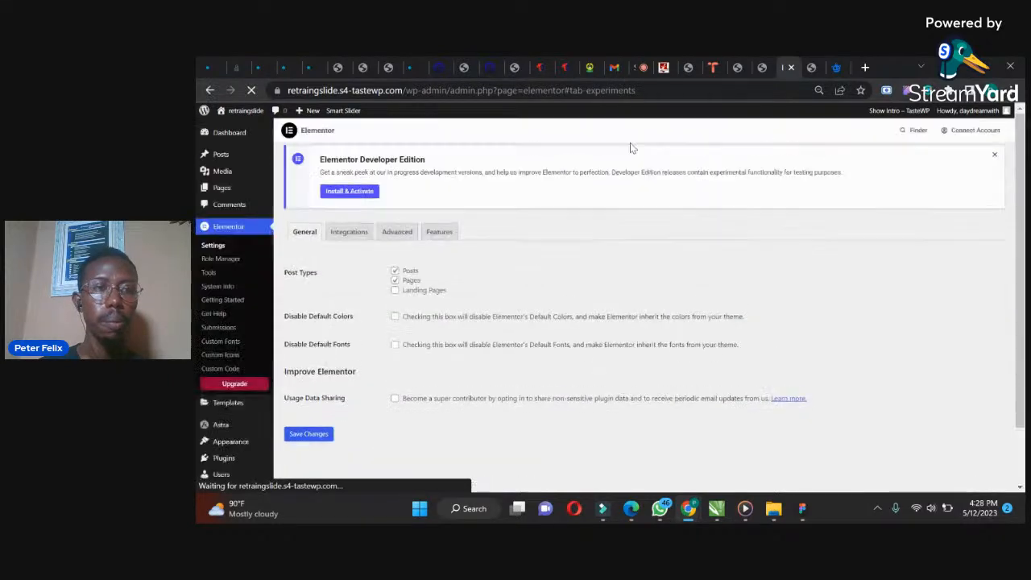
Close the Elementor settings tab, return to the Home page editor, and close the Navigator panel
click(765, 58)
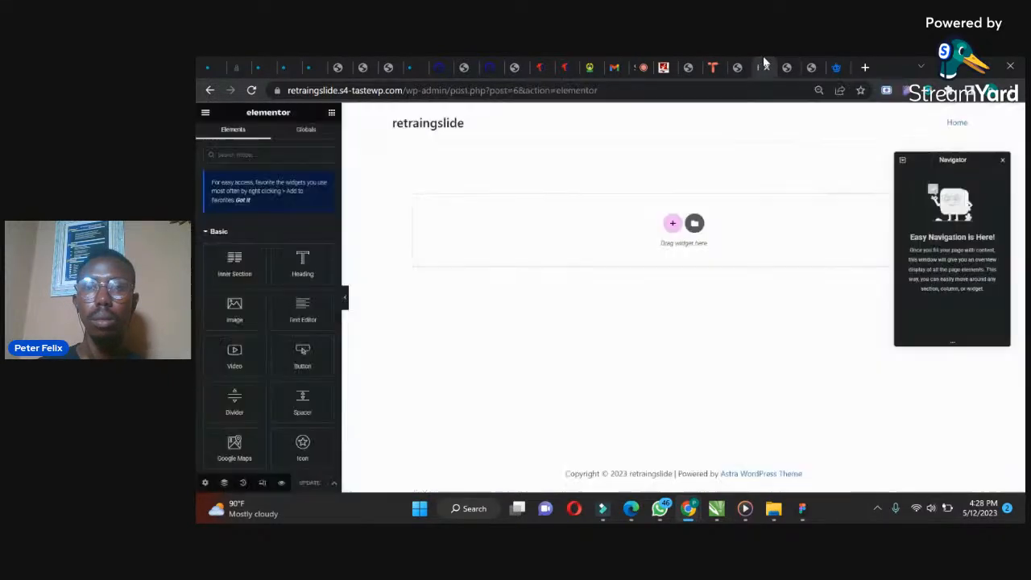
click(788, 68)
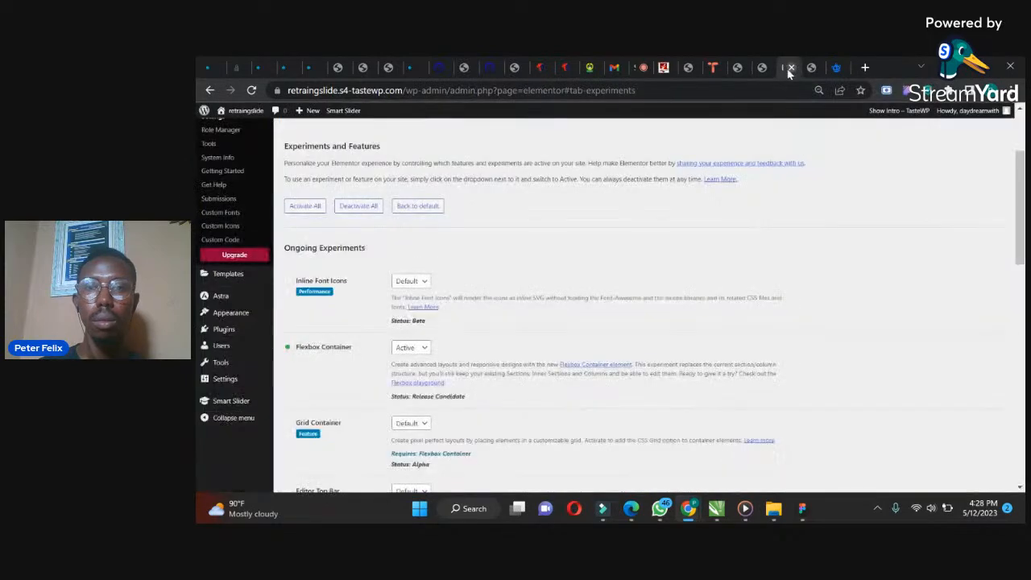
click(792, 68)
click(787, 68)
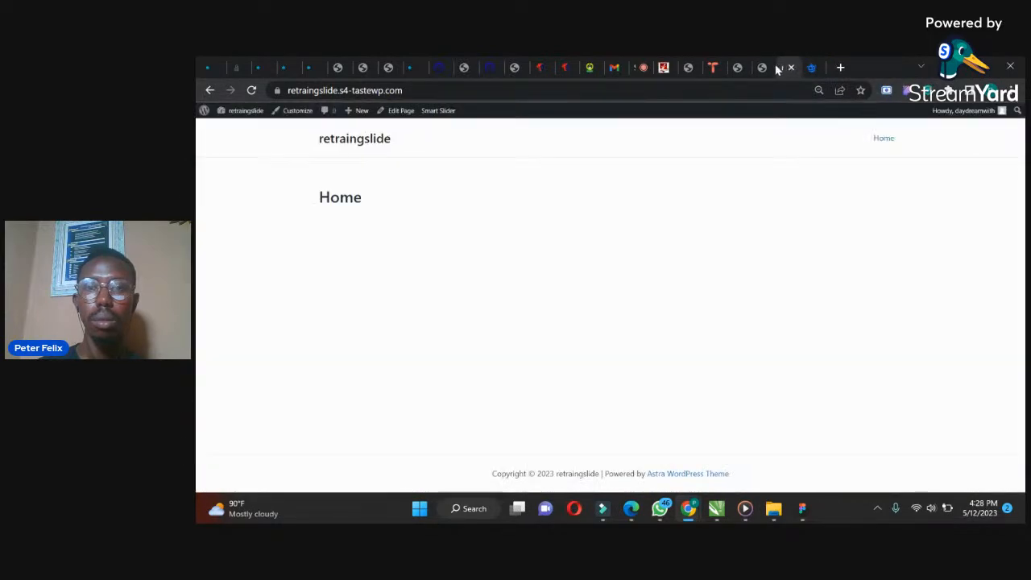
click(764, 67)
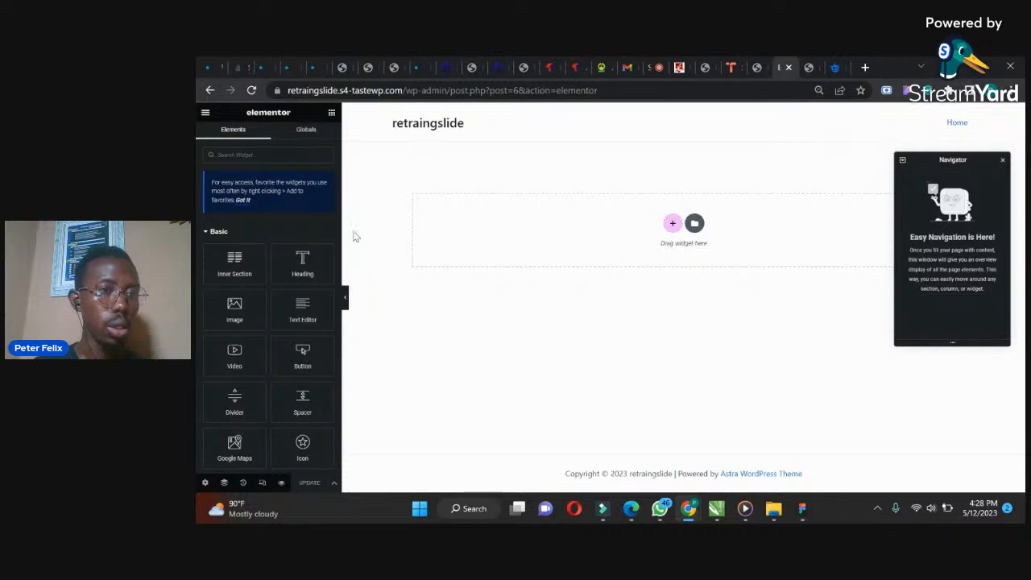
click(1002, 160)
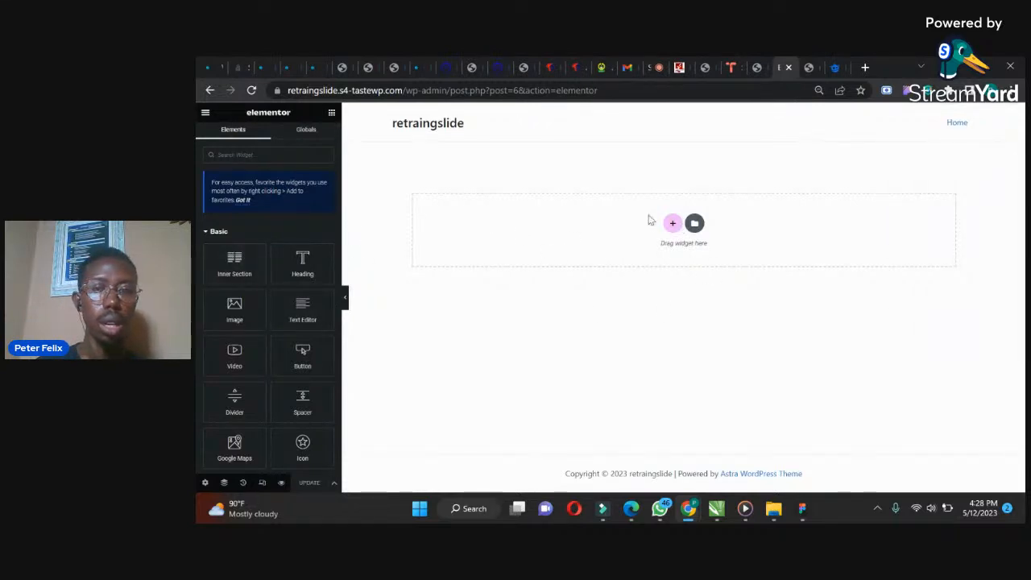
Add a one-column section with minimum height 600 px and a boxed width of 1200
click(673, 226)
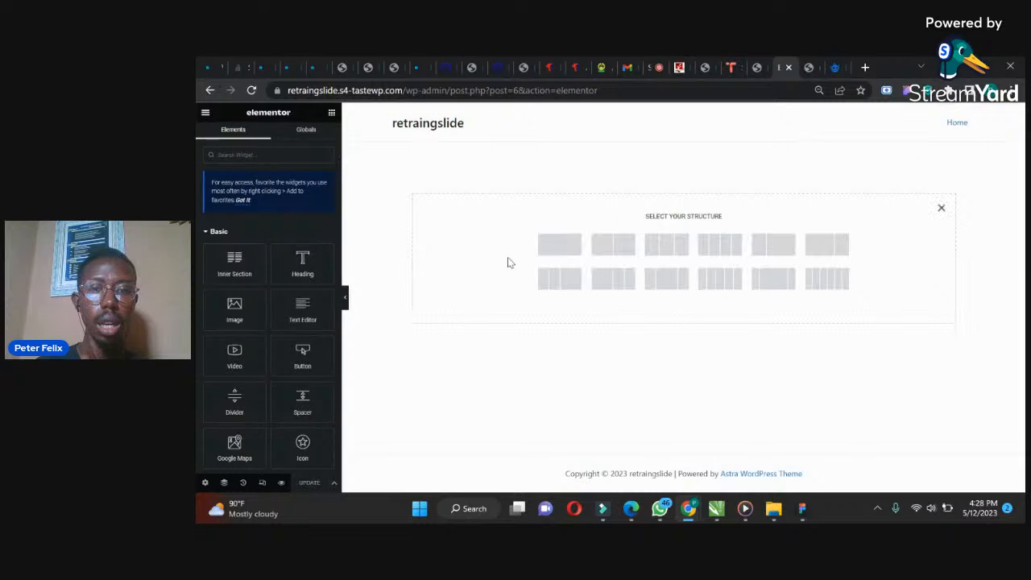
click(564, 251)
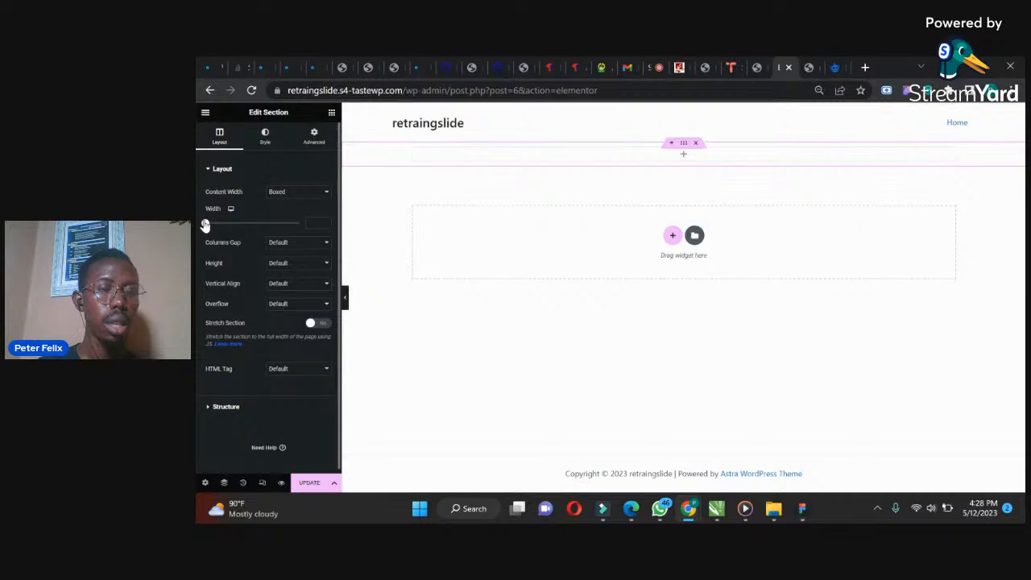
click(286, 264)
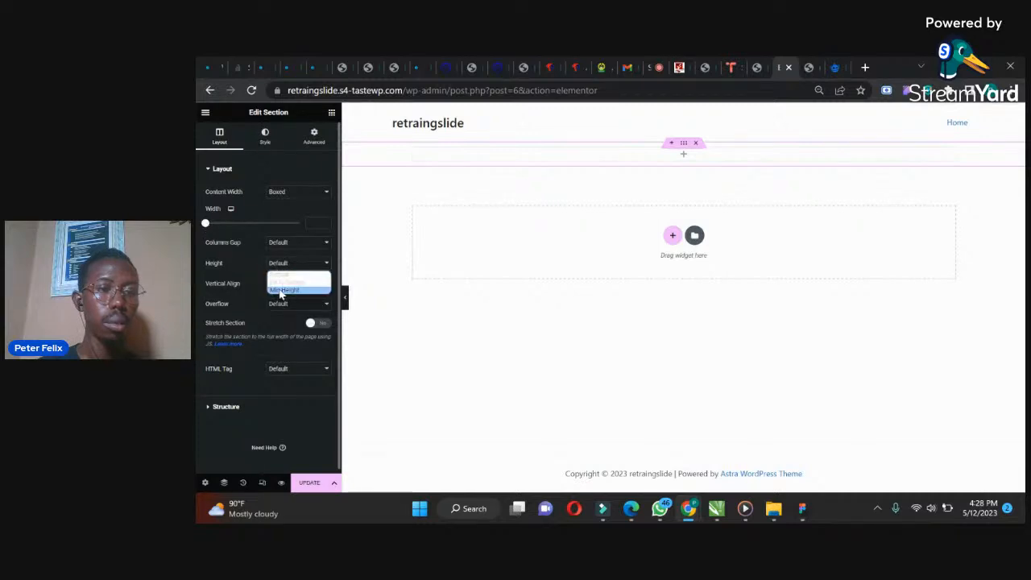
click(282, 290)
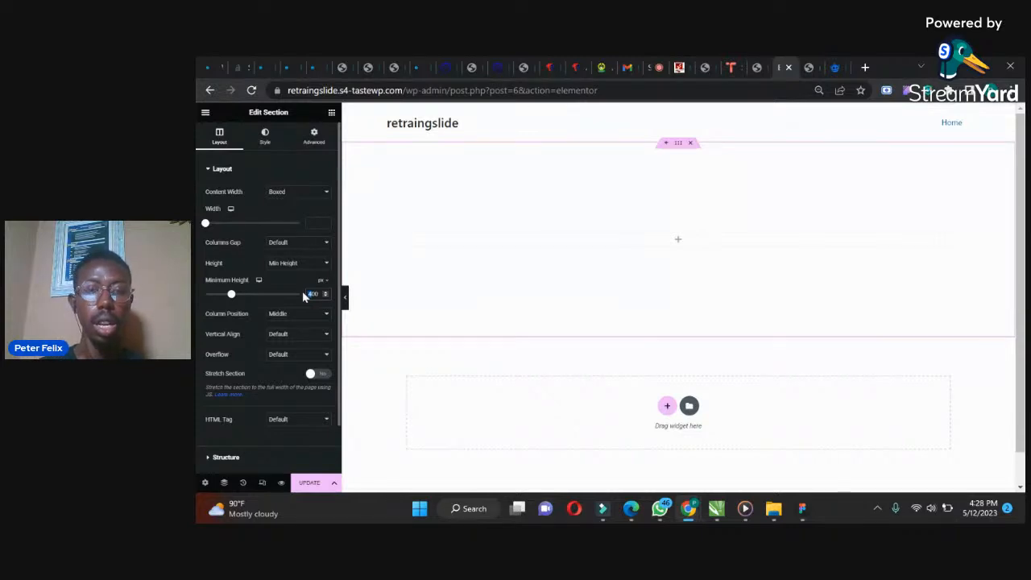
text(600)
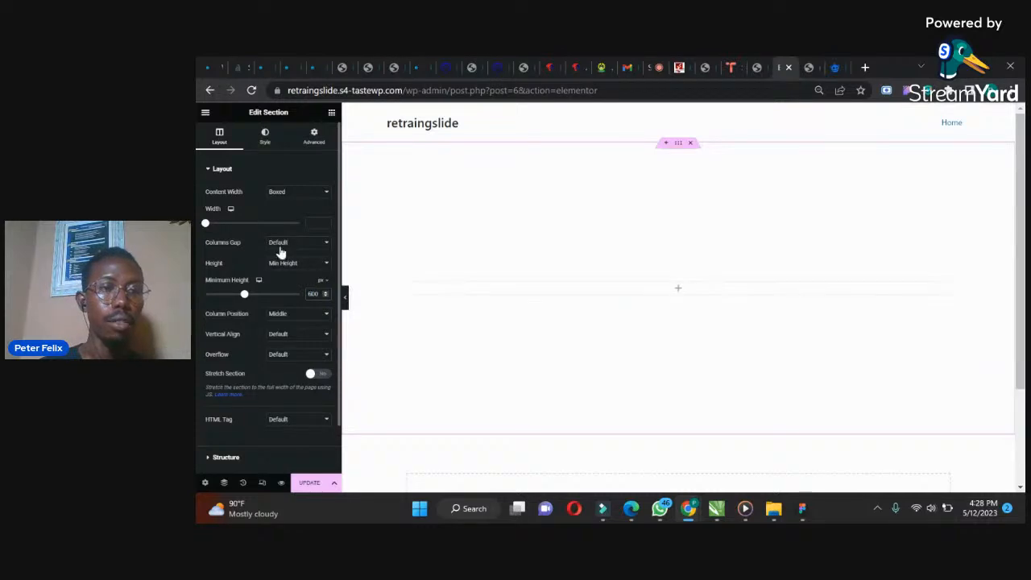
click(316, 223)
text(1200)
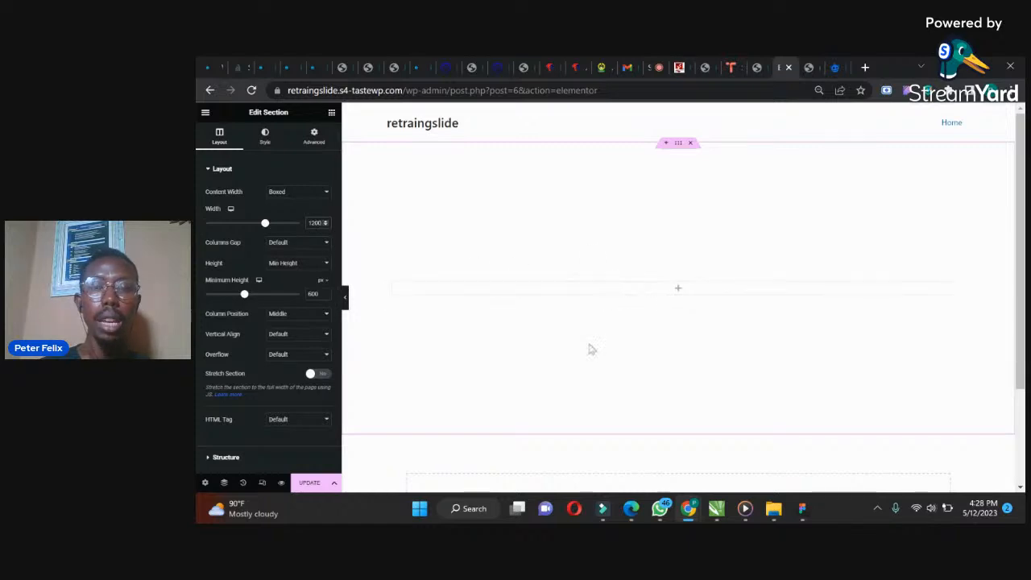
Search for the Smart Slider widget, place it in the section with the Tutorial slider, and update the page
click(331, 112)
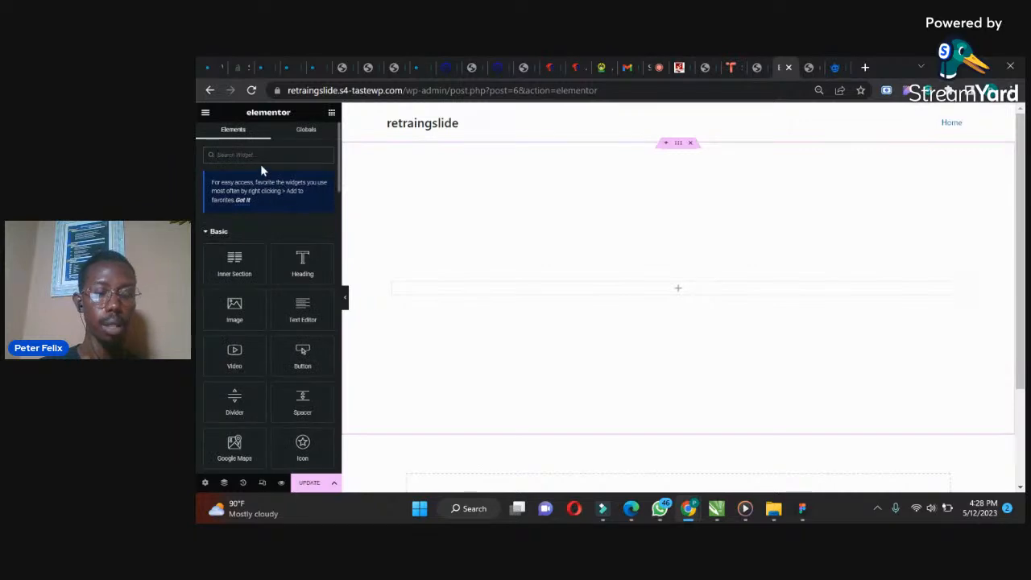
text(sli)
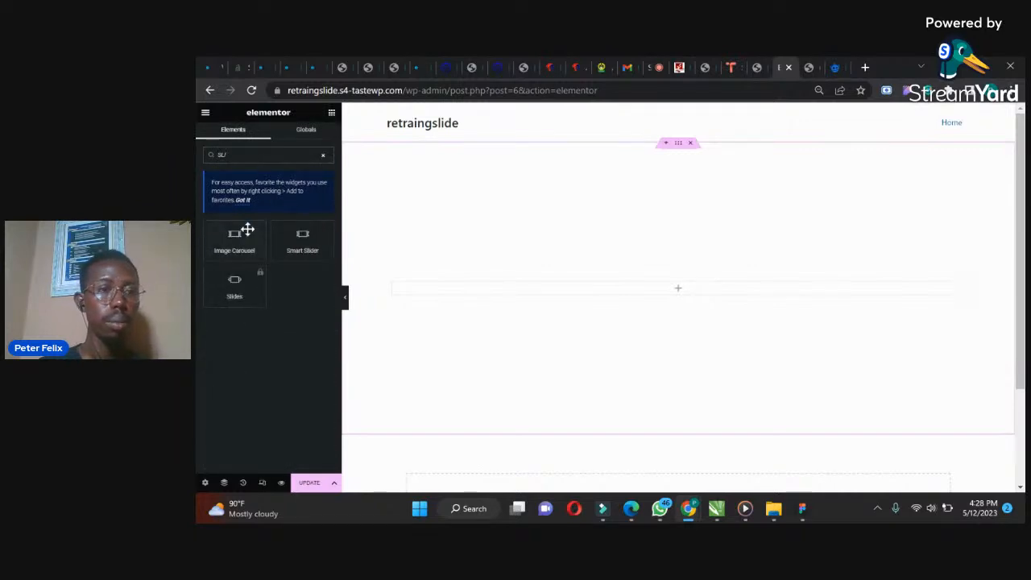
drag(303, 238, 651, 288)
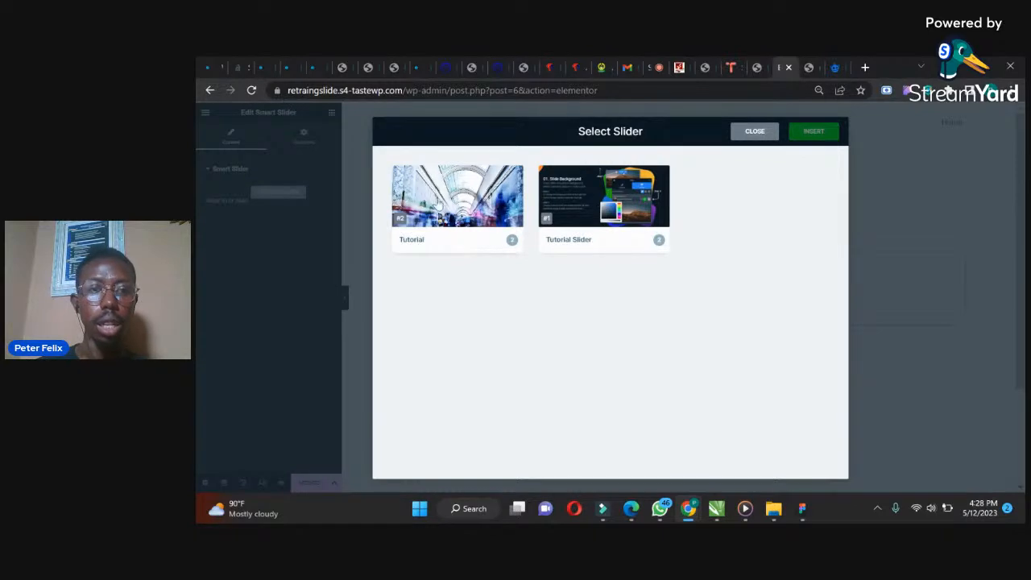
click(438, 206)
click(807, 132)
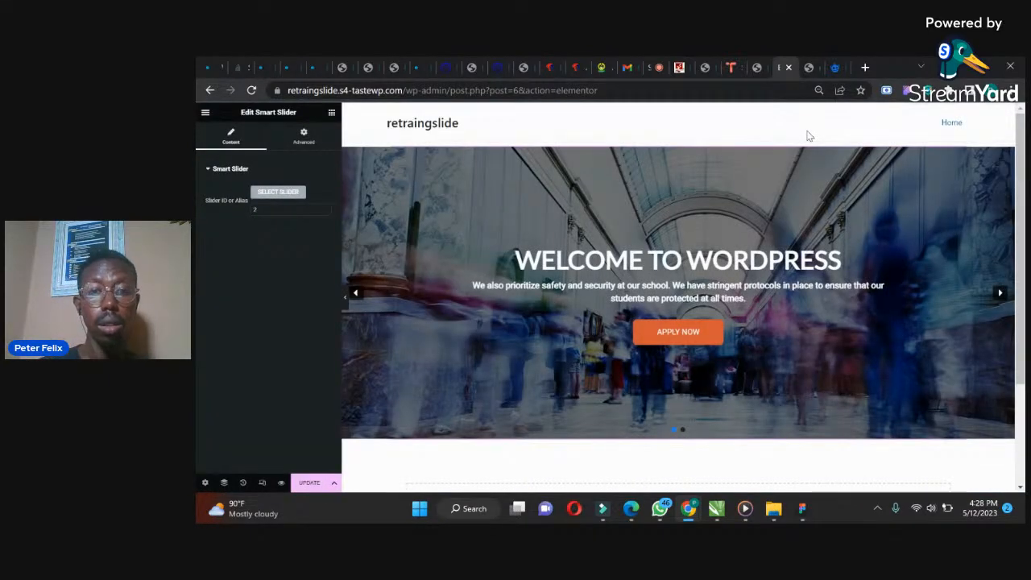
click(315, 483)
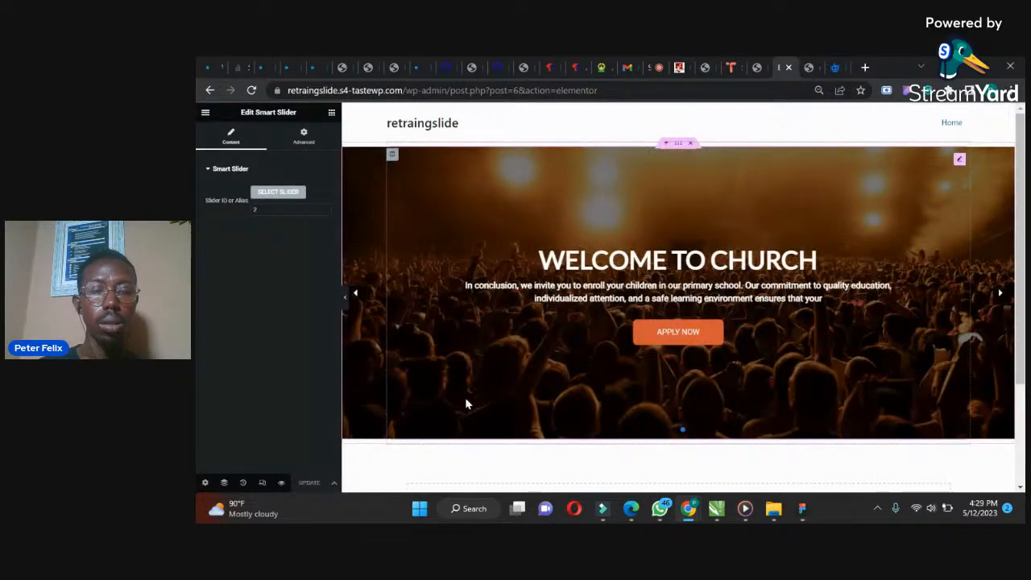
Reload the live Home page to preview the slider, then return to the editor
click(807, 67)
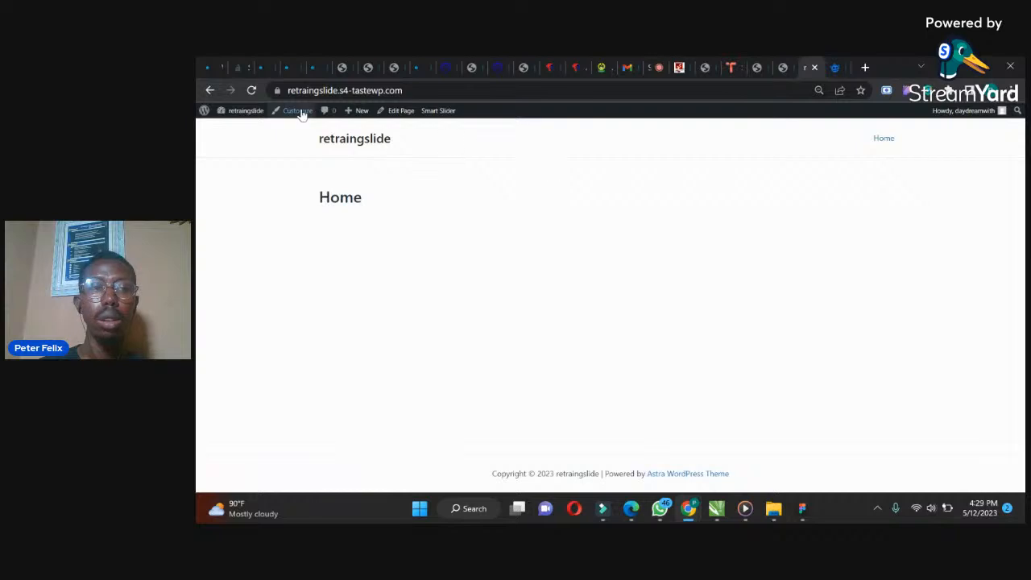
click(251, 92)
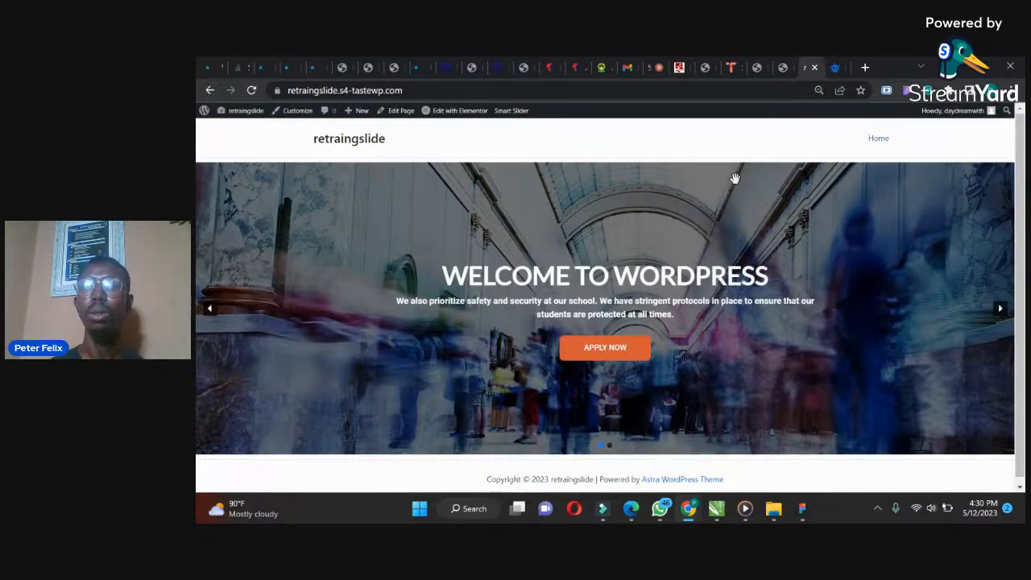
click(786, 58)
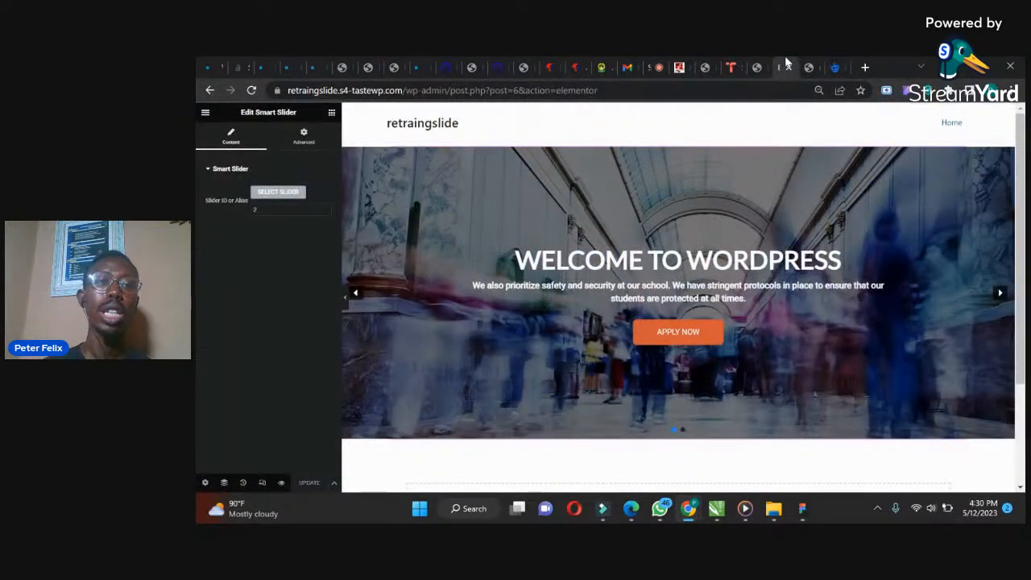
Switch to the PROJECT SHEET spreadsheet in Edge and merge cells A8 to E8
mouse_move(637, 515)
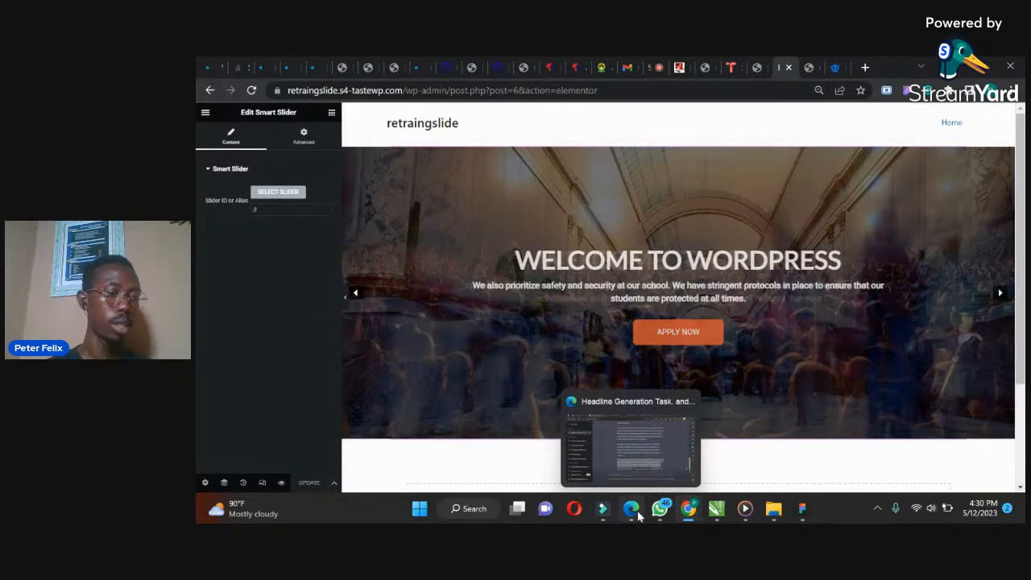
click(632, 511)
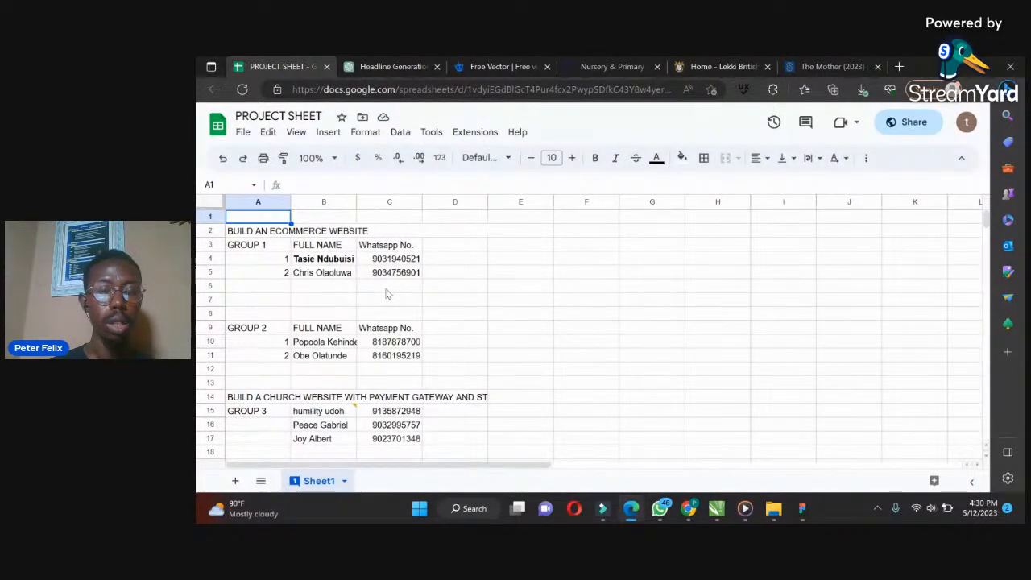
click(286, 234)
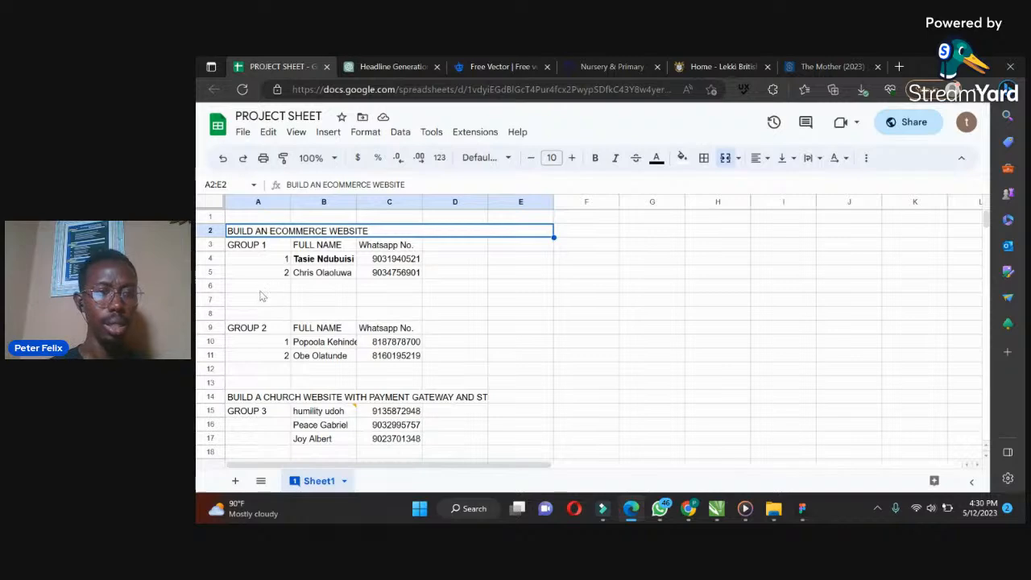
click(244, 314)
key(shift+Right)
key(shift+Right)
key(shift+Right)
key(shift+Right)
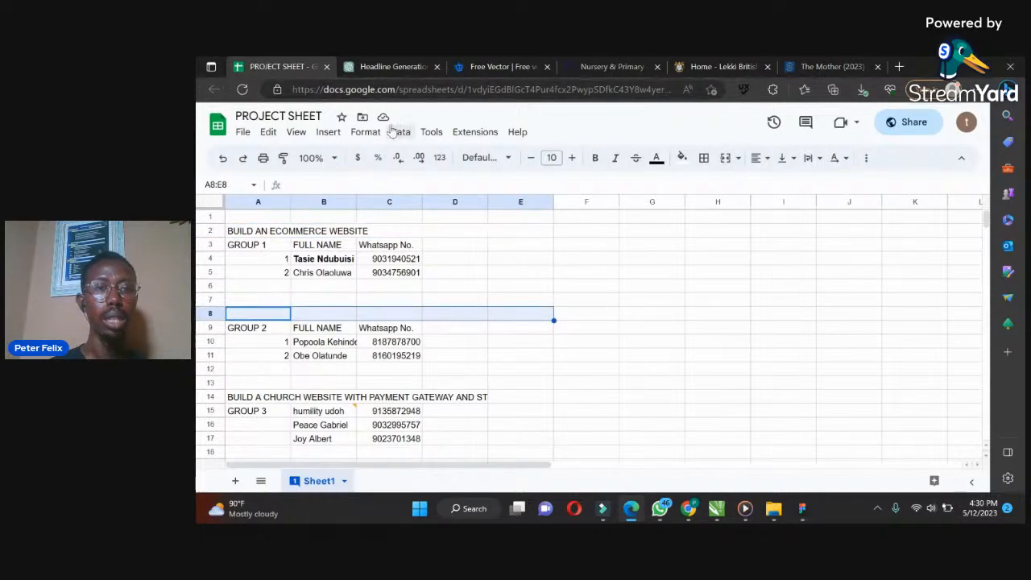
click(367, 133)
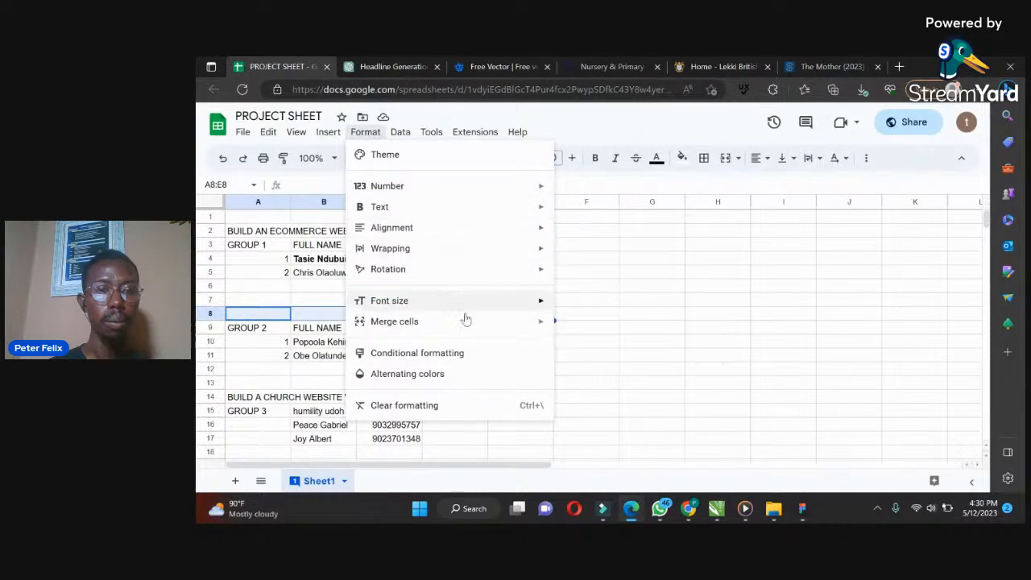
mouse_move(474, 326)
click(582, 326)
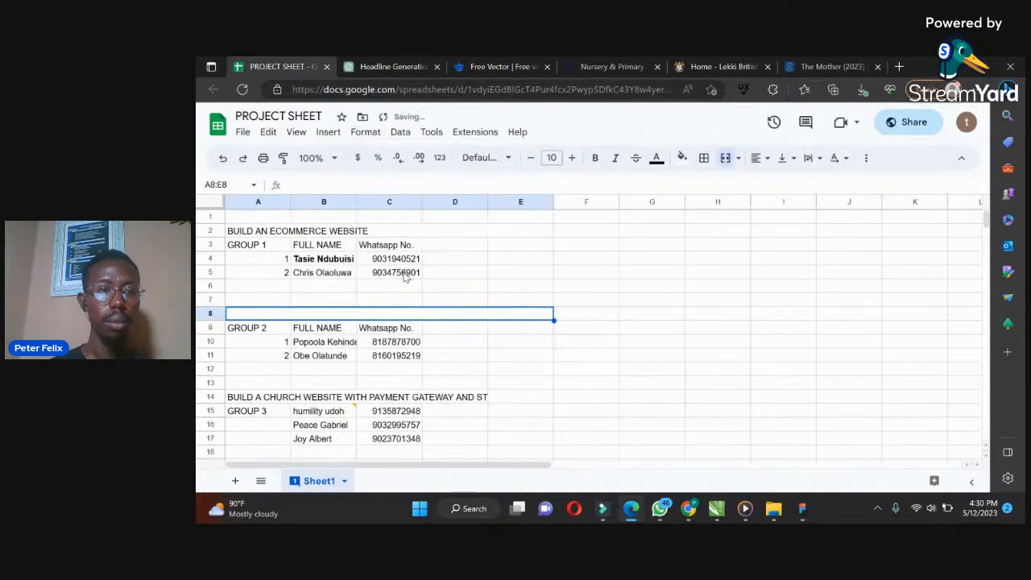
Copy the row 2 project heading into row 8 and reword it to BUILD A WELL DETAILED BLOG WEBSITE
click(258, 232)
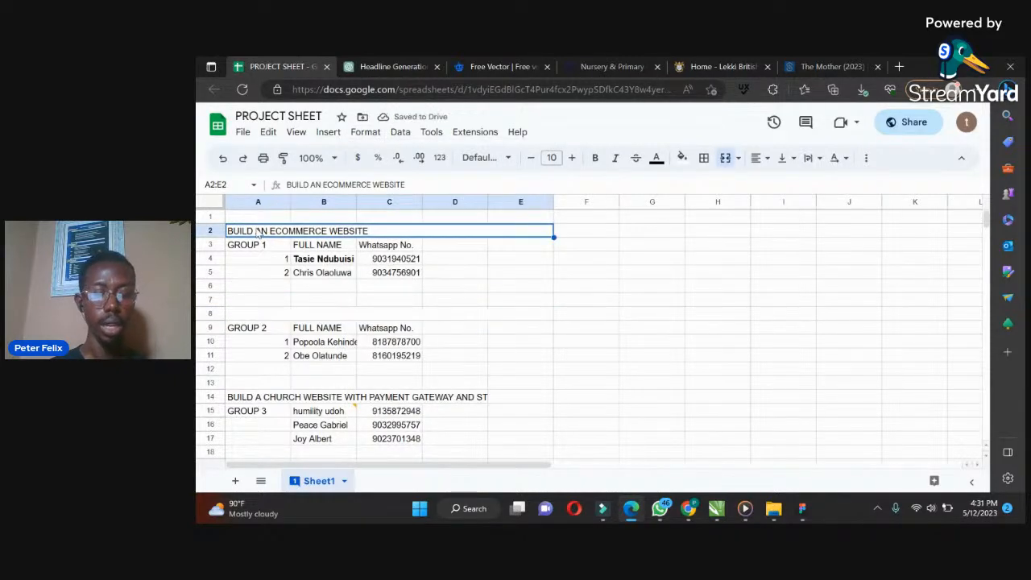
key(ctrl+c)
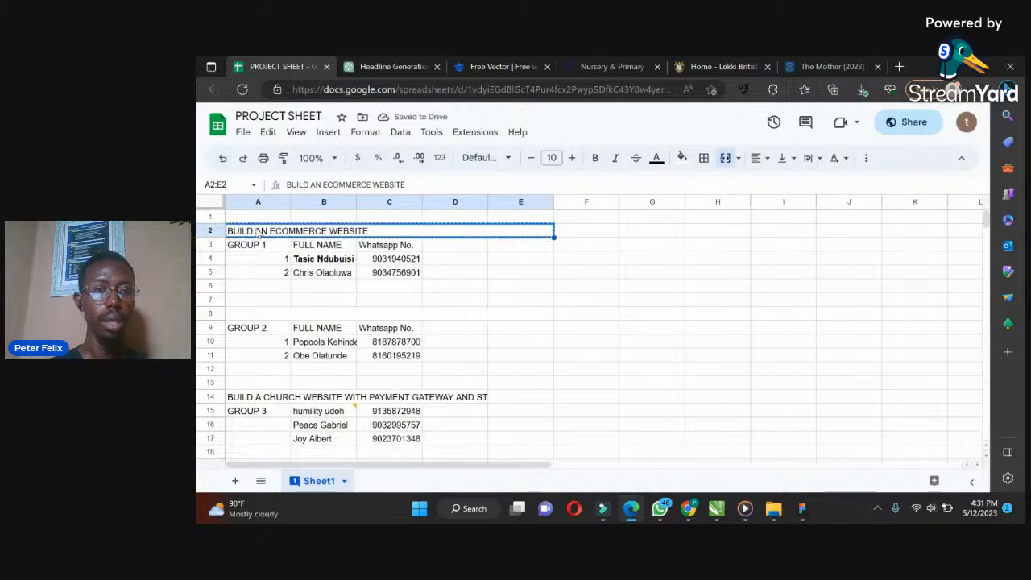
click(254, 316)
key(ctrl+v)
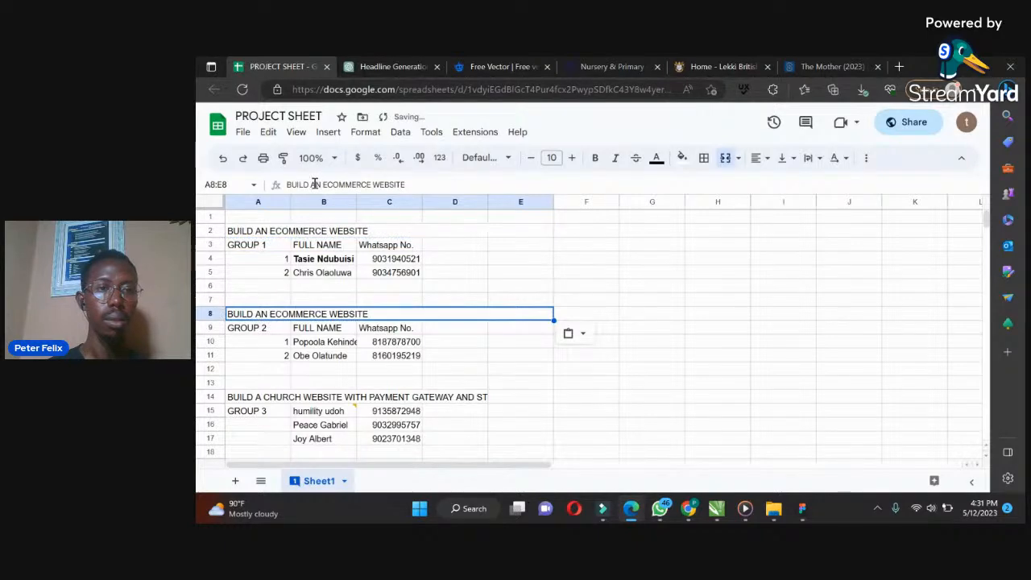
drag(316, 183, 365, 185)
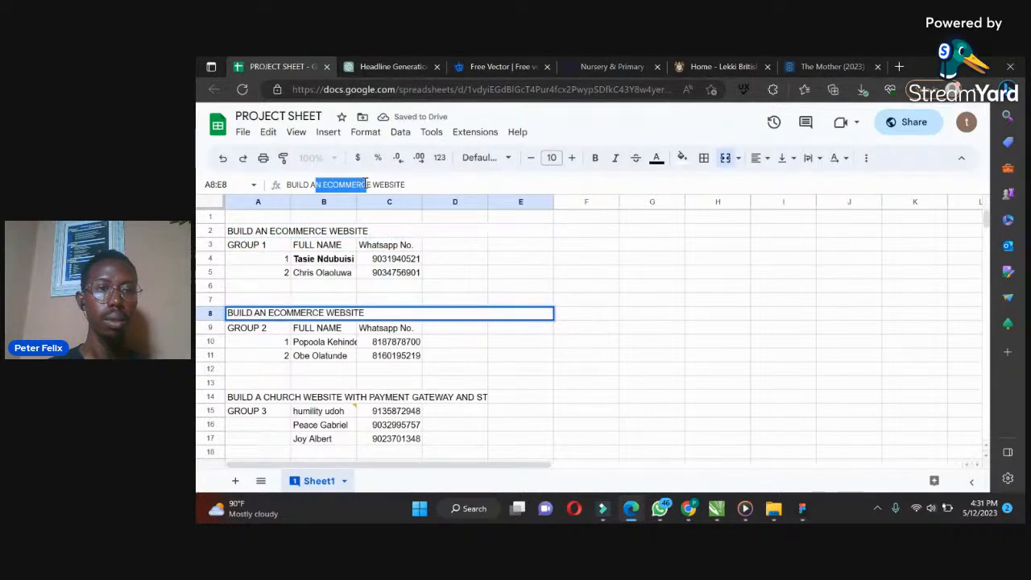
key(BackSpace)
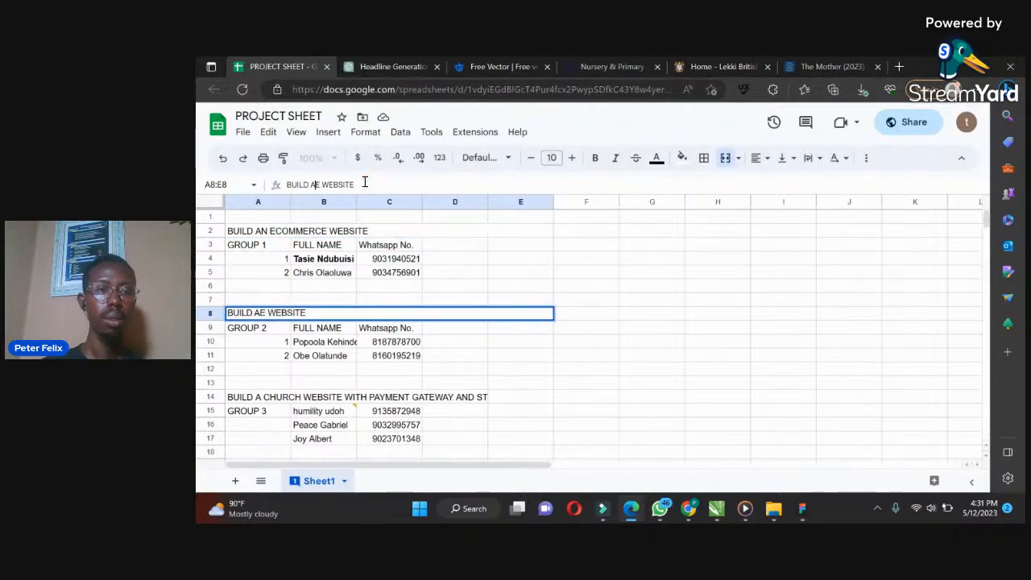
text(WELL)
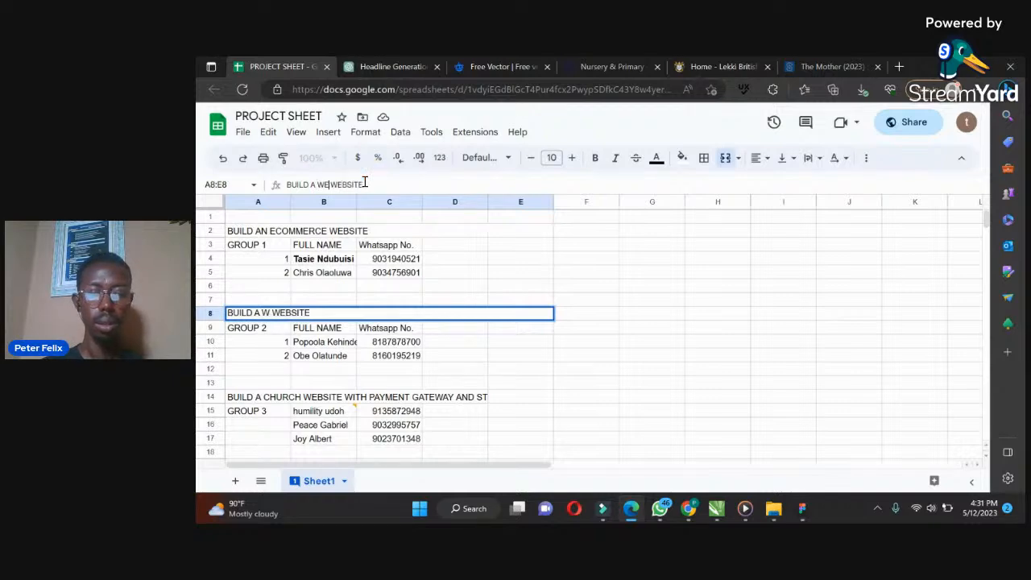
text( DETAILED )
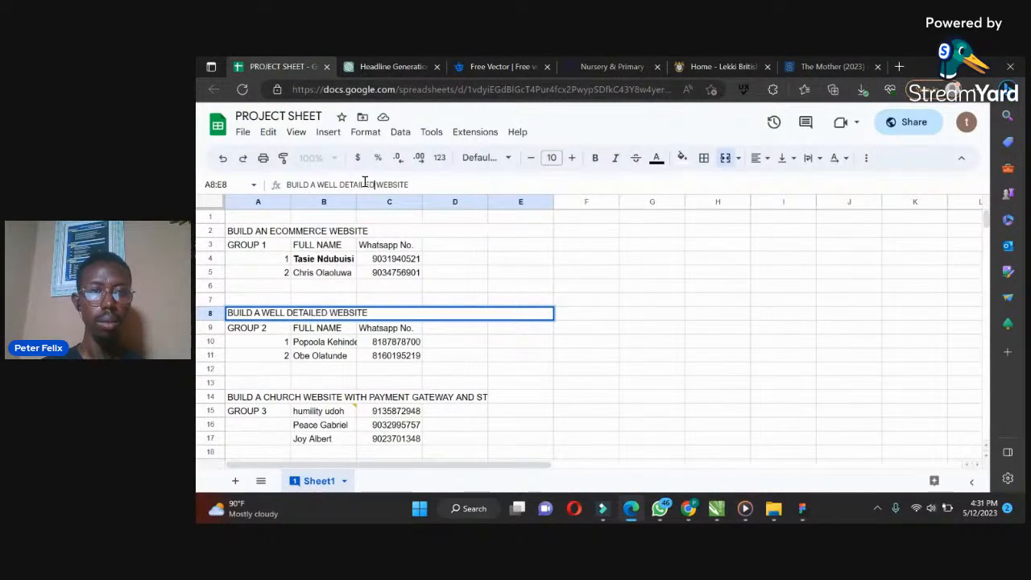
text(BLOG)
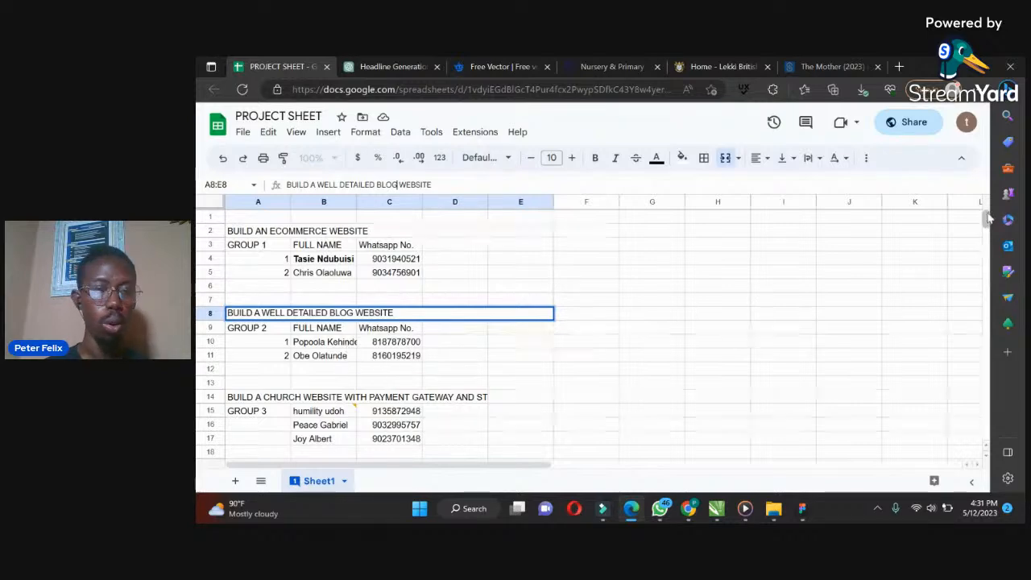
Widen column D so the church website heading in row 14 fits fully
drag(989, 219, 989, 221)
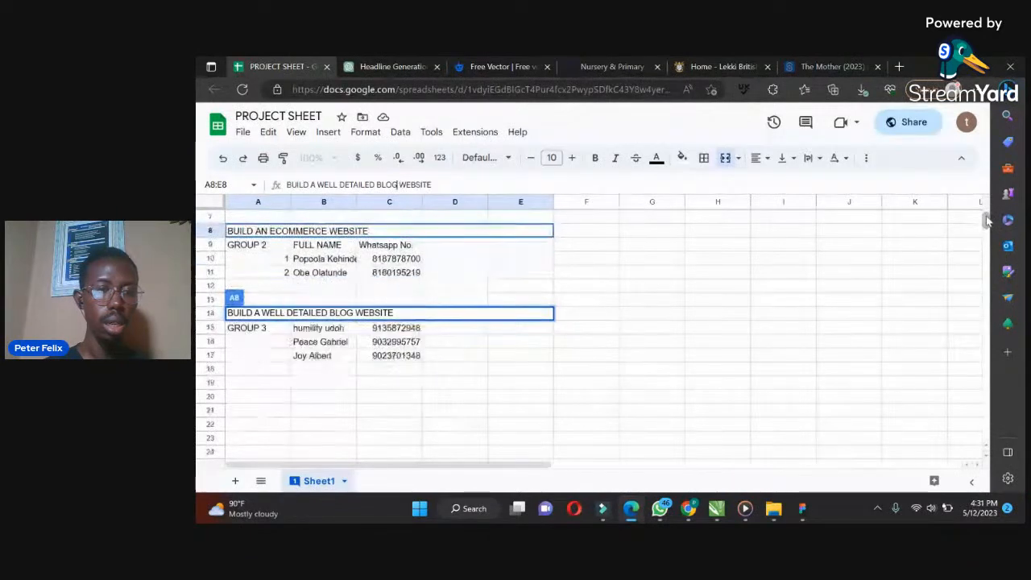
click(429, 373)
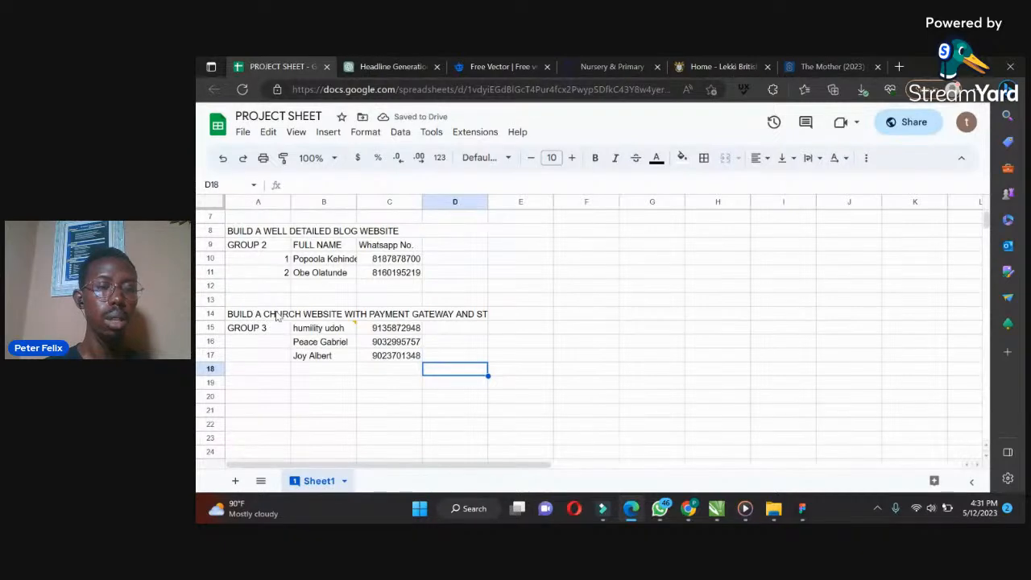
click(266, 318)
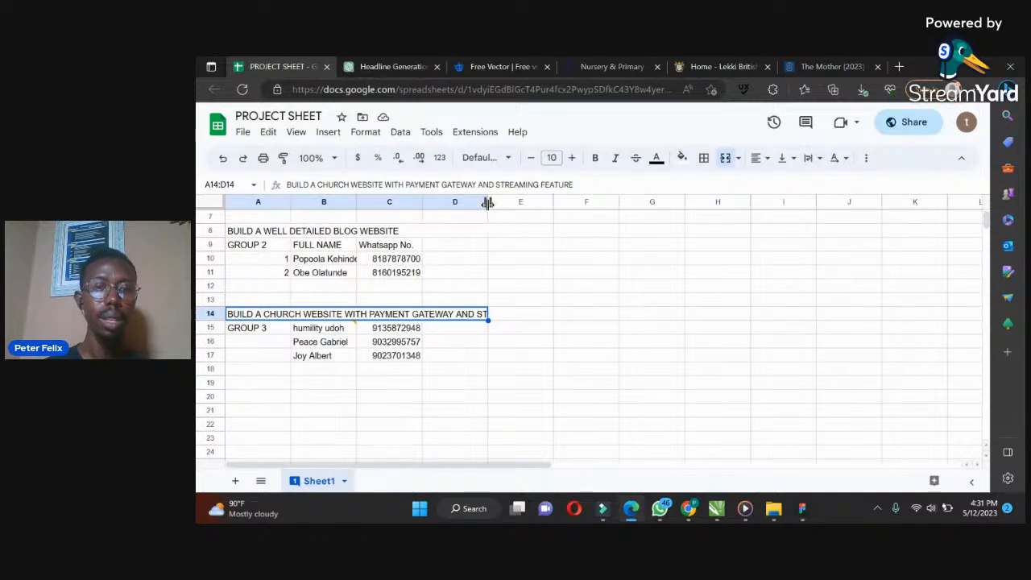
drag(487, 203, 636, 203)
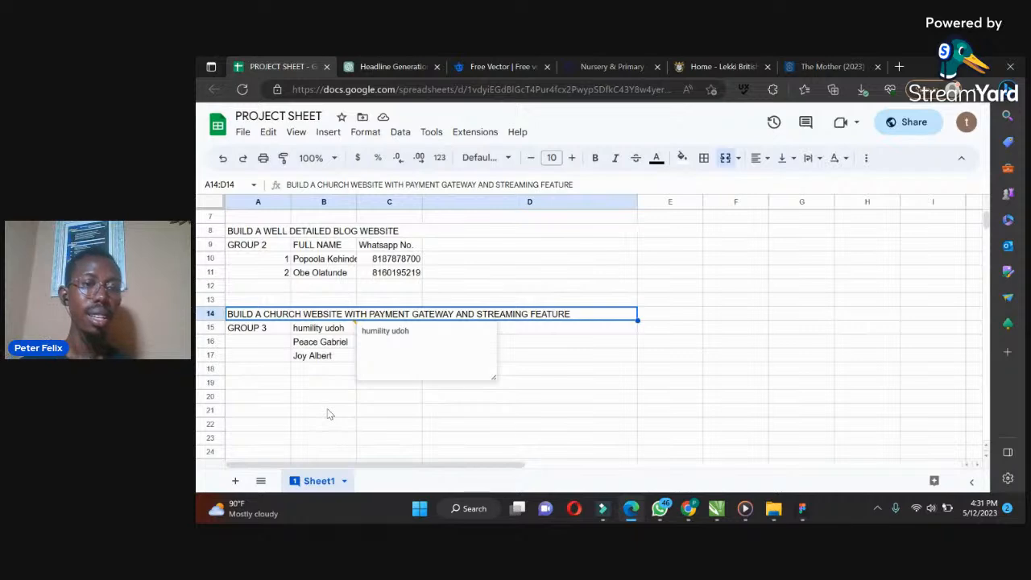
Review the three project groups and their headings in the sheet
click(318, 402)
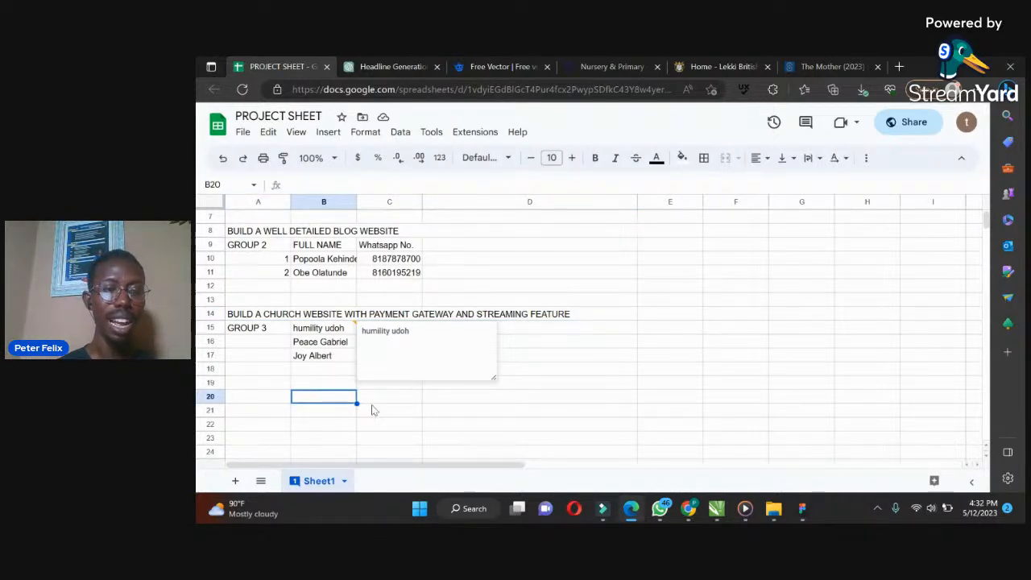
click(469, 295)
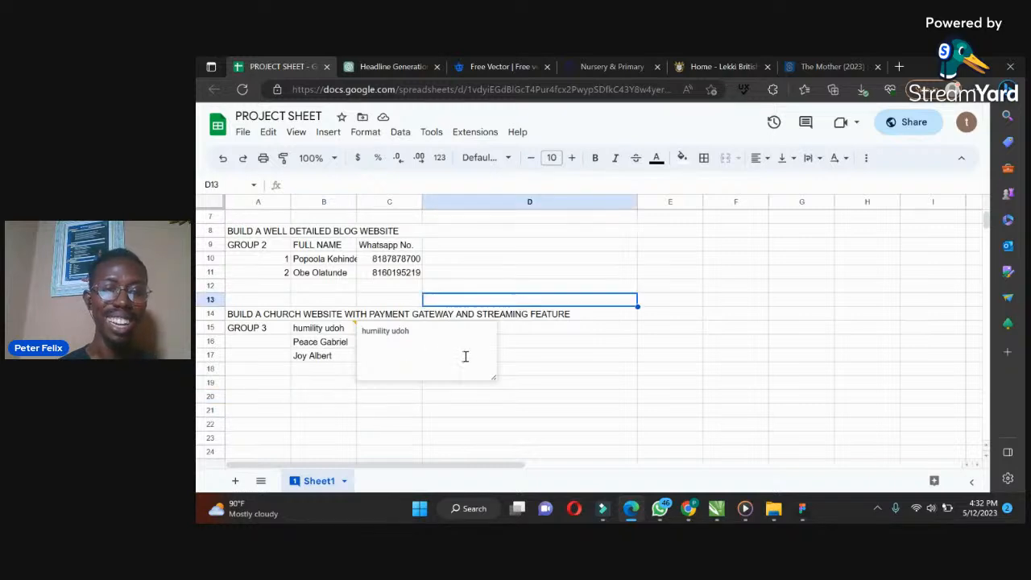
click(518, 359)
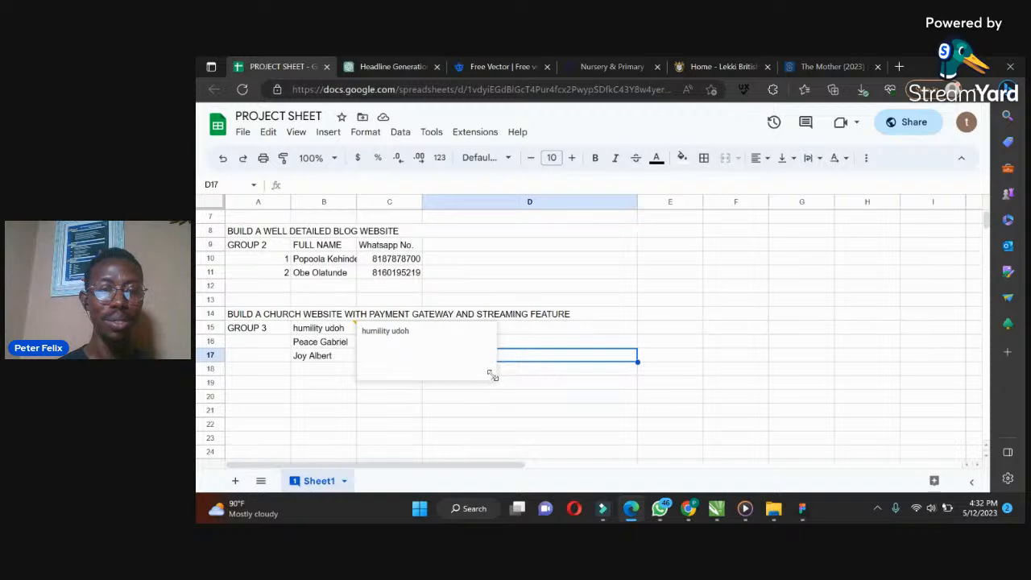
drag(491, 375, 352, 323)
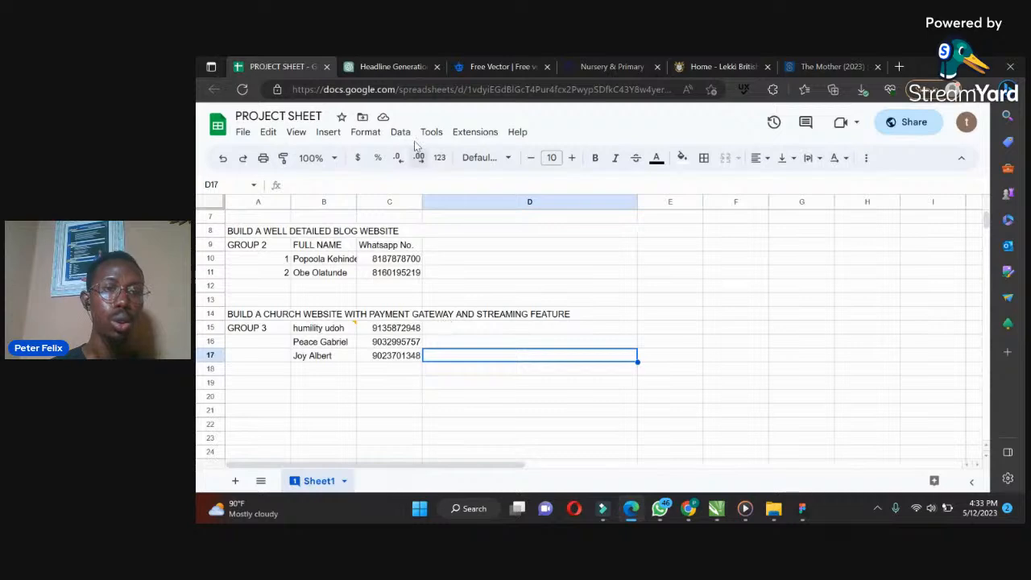
click(410, 232)
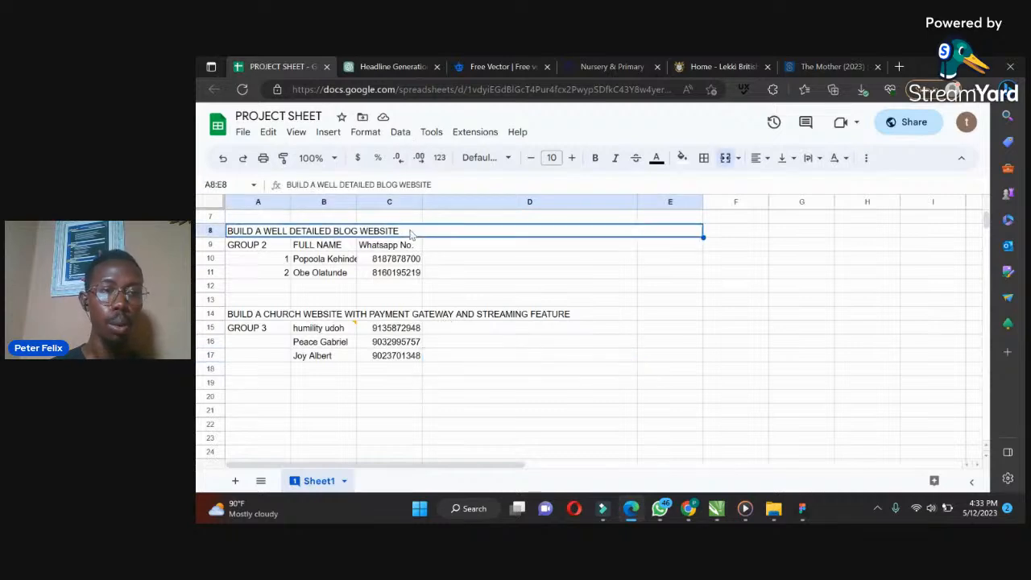
key(Up)
key(Up)
key(Up)
key(Up)
key(Up)
key(Up)
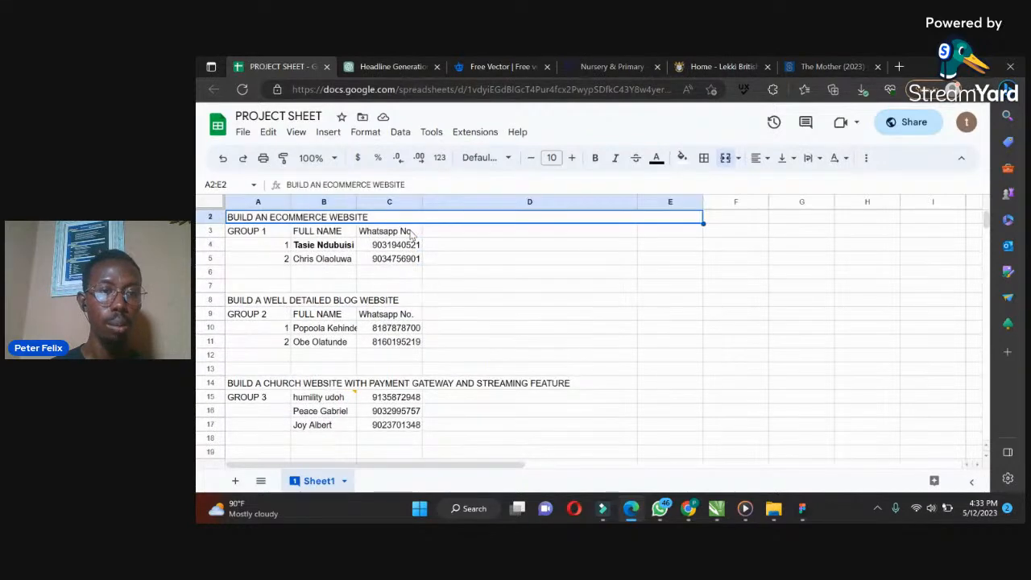
key(Up)
click(410, 232)
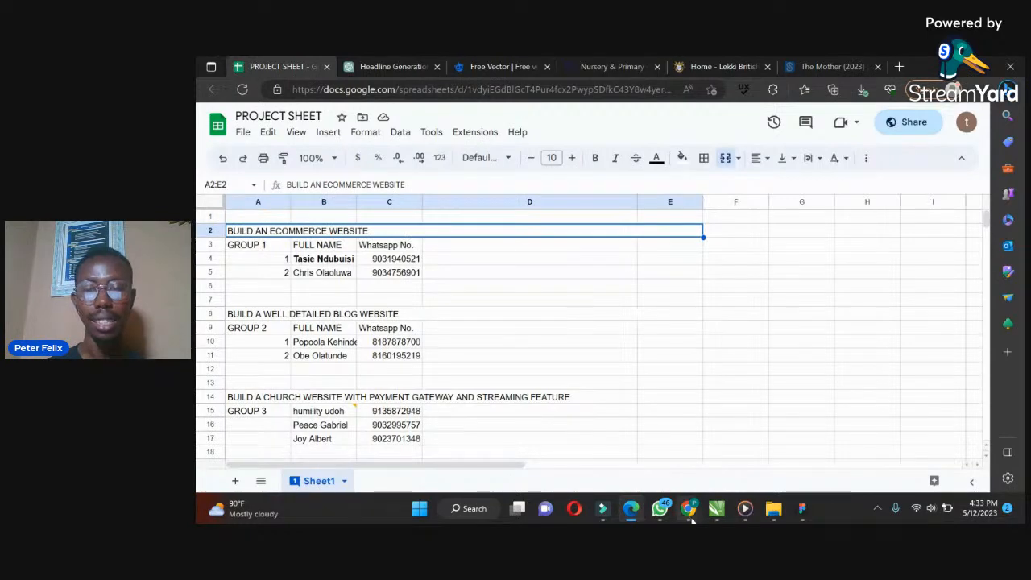
mouse_move(691, 520)
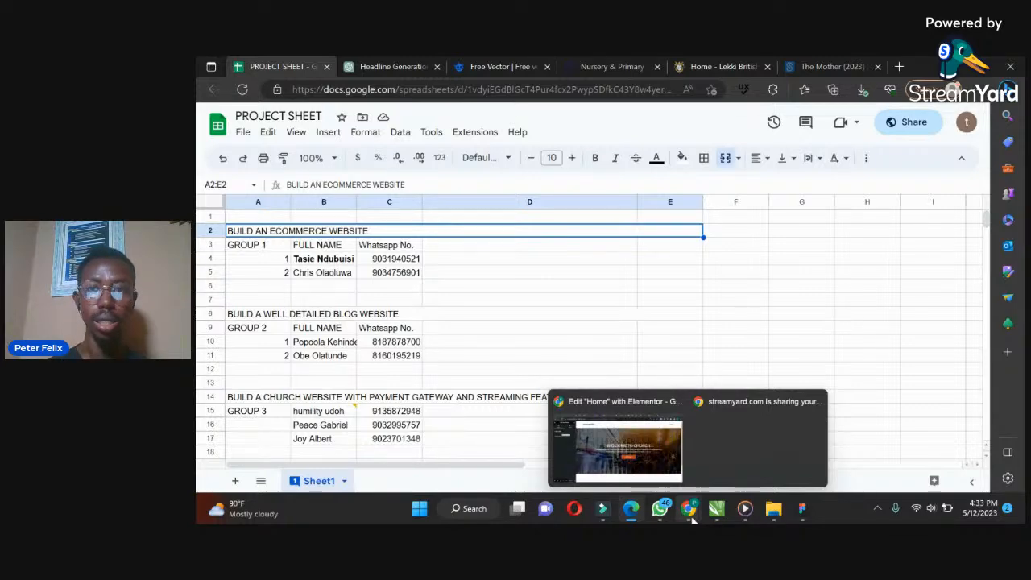
click(646, 453)
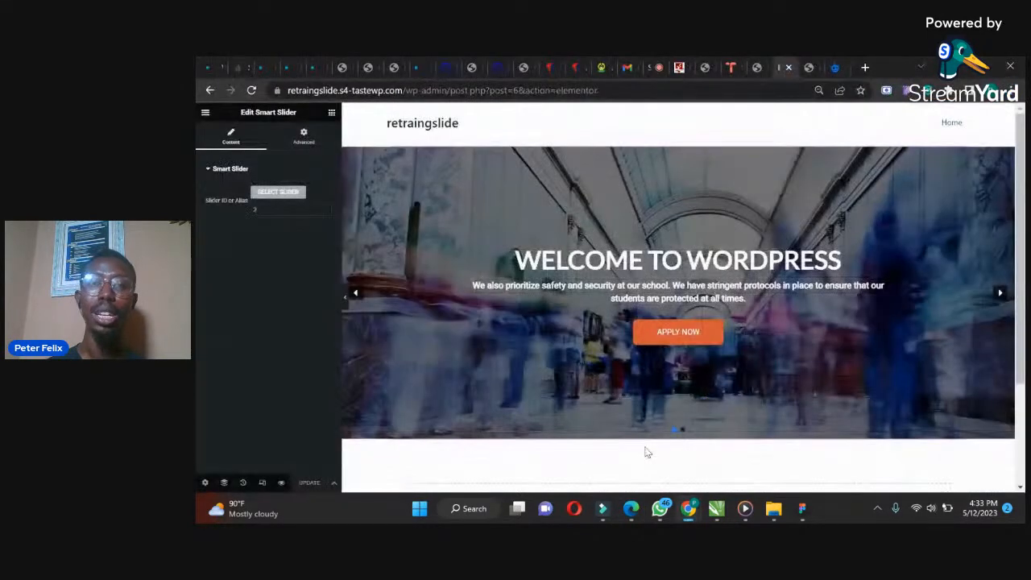
click(836, 68)
click(647, 90)
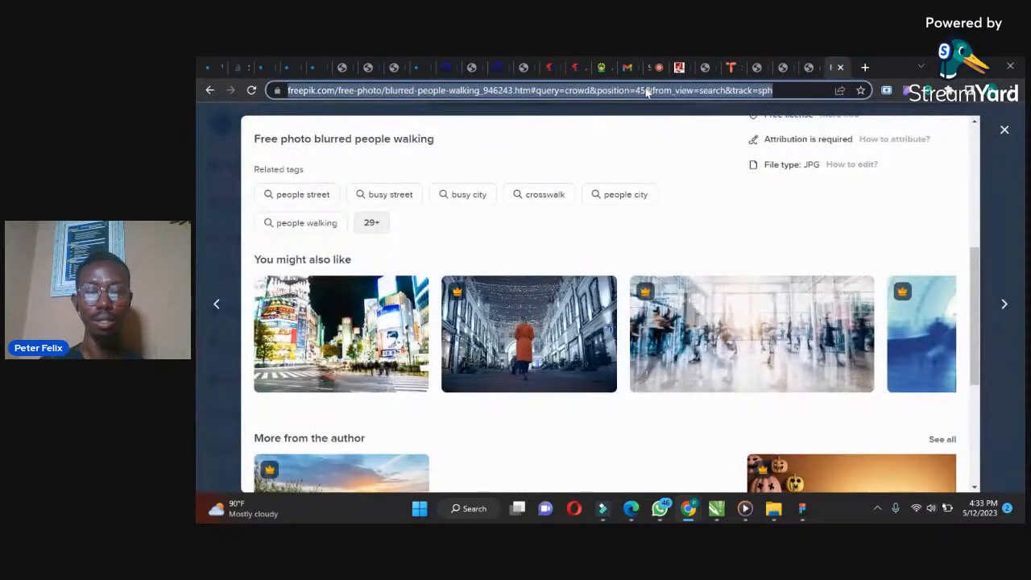
text(YOUTU)
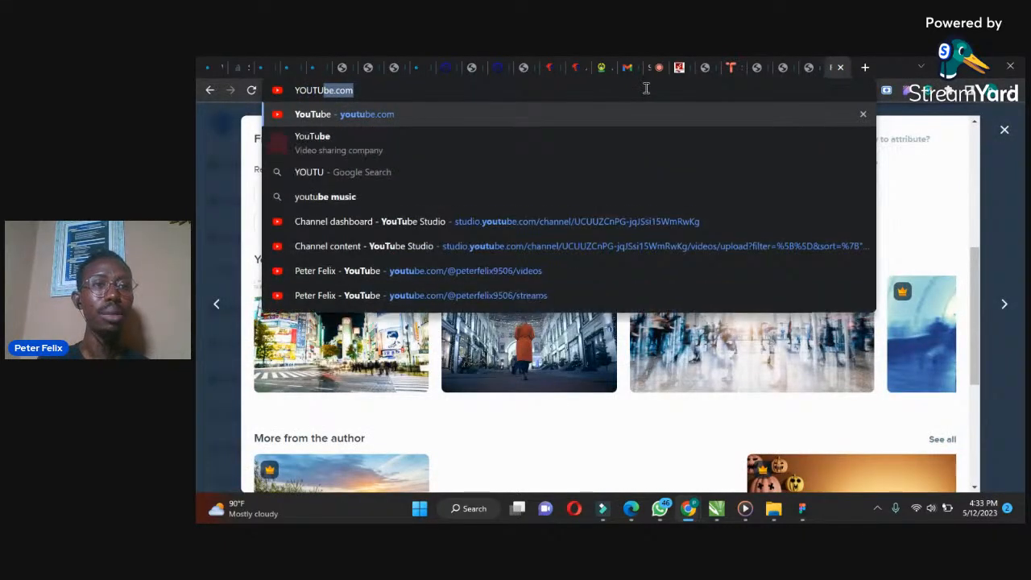
key(Return)
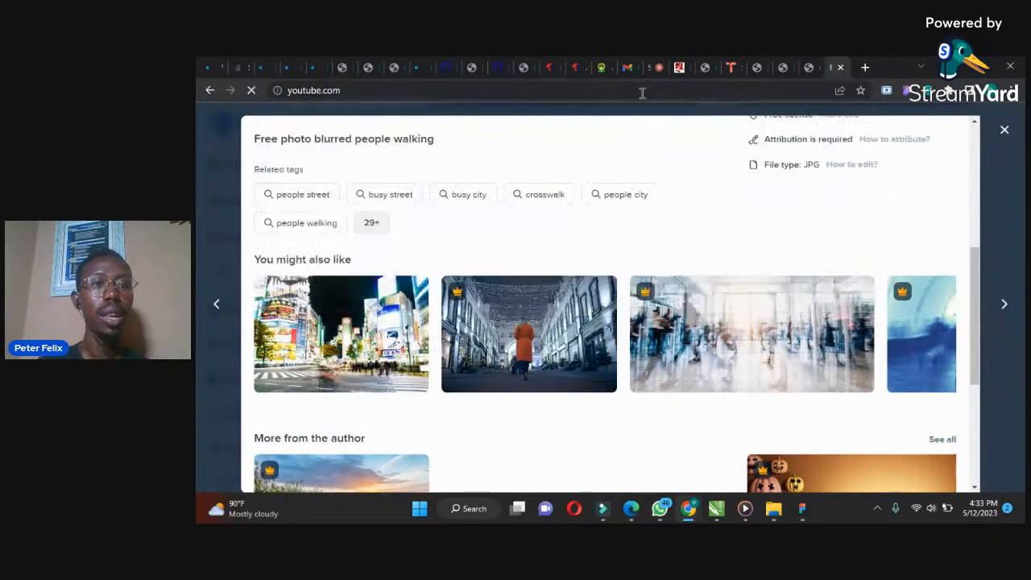
click(841, 68)
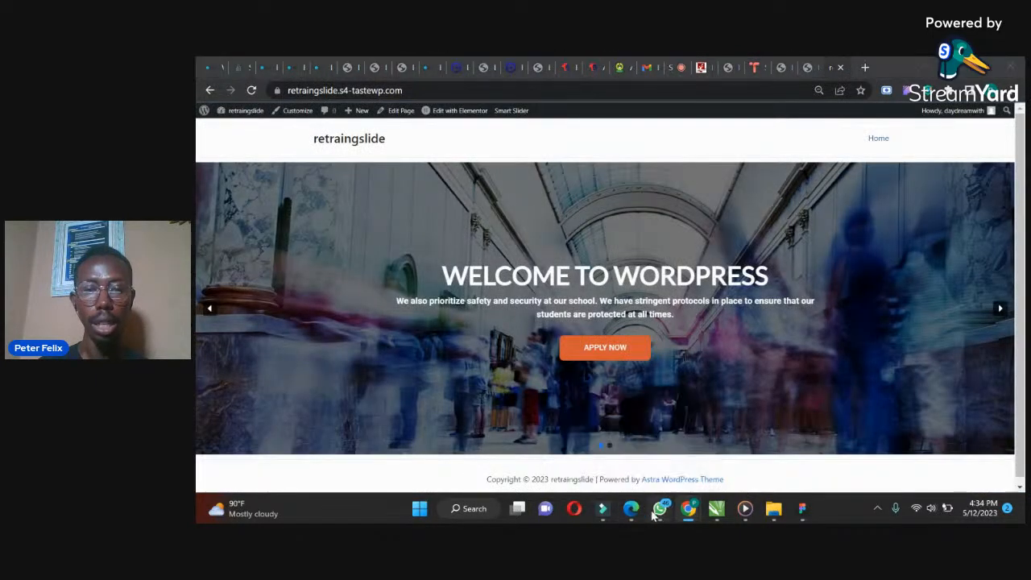
Copy the YouTube live link from the Website Training chat in WhatsApp and return to Chrome
click(656, 511)
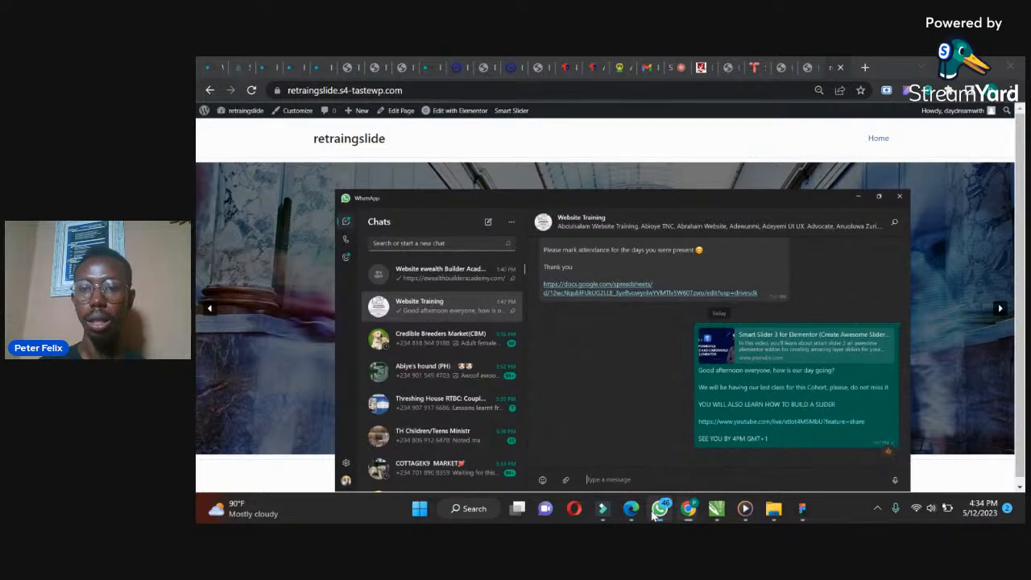
right_click(784, 212)
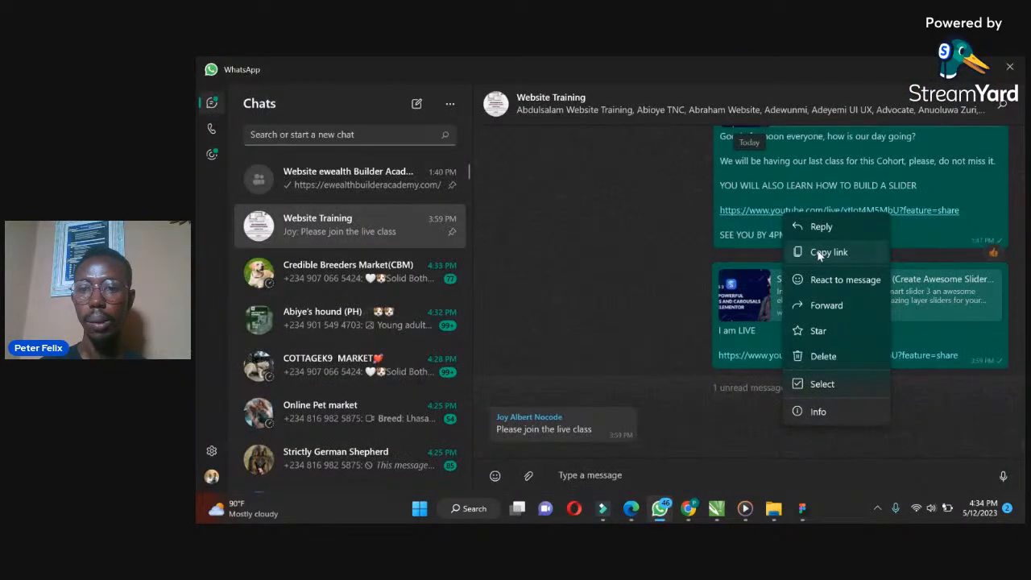
click(819, 253)
mouse_move(698, 513)
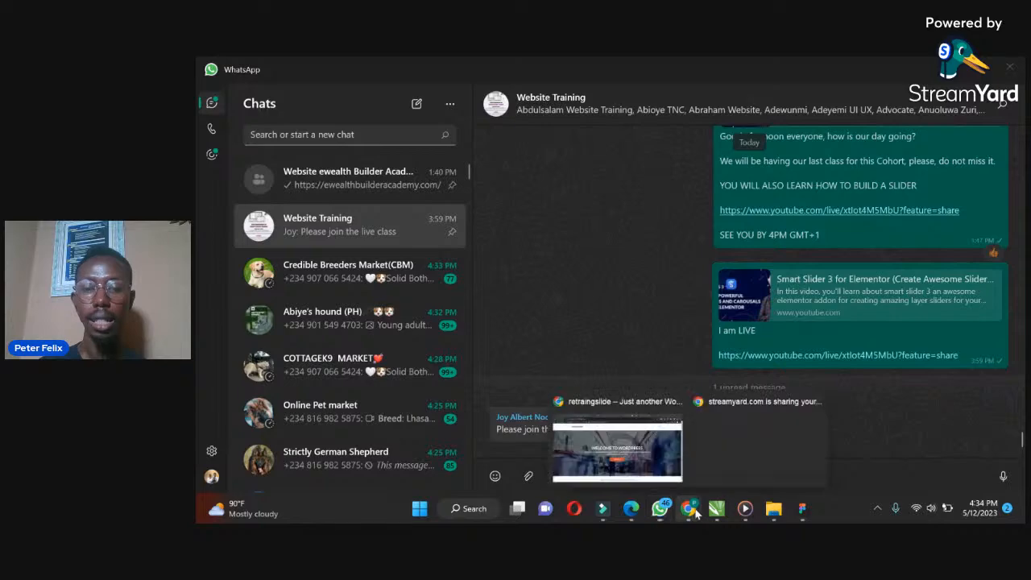
click(625, 467)
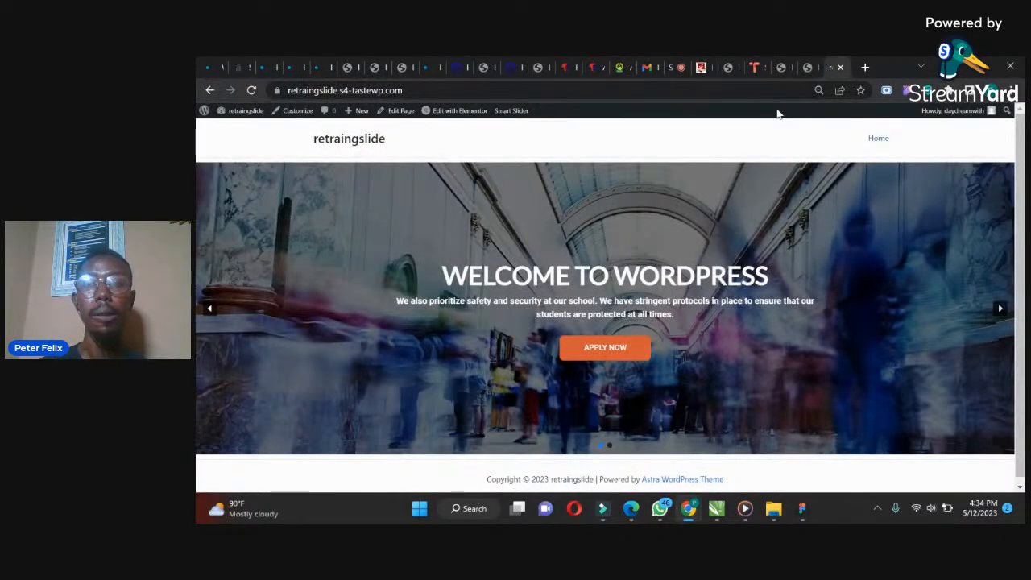
In the Elementor editor, add a new one-column section below the slider on the Home page
click(806, 68)
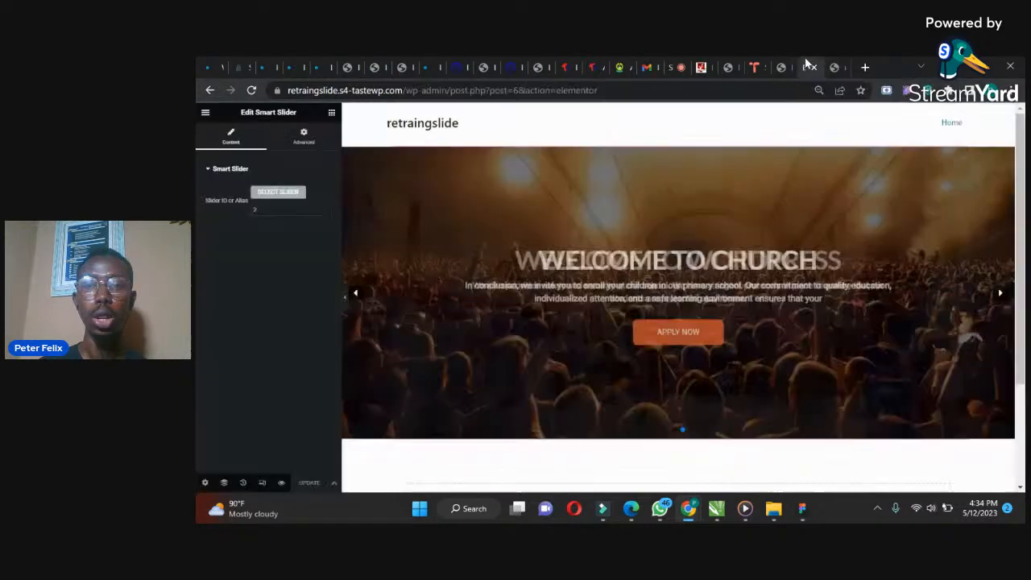
scroll(781, 331, down, 3)
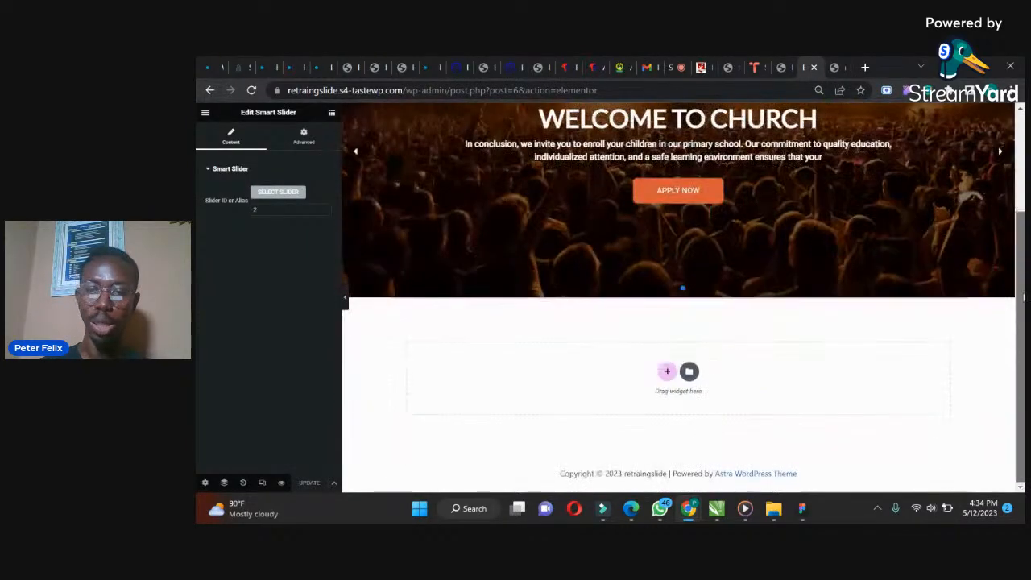
click(664, 371)
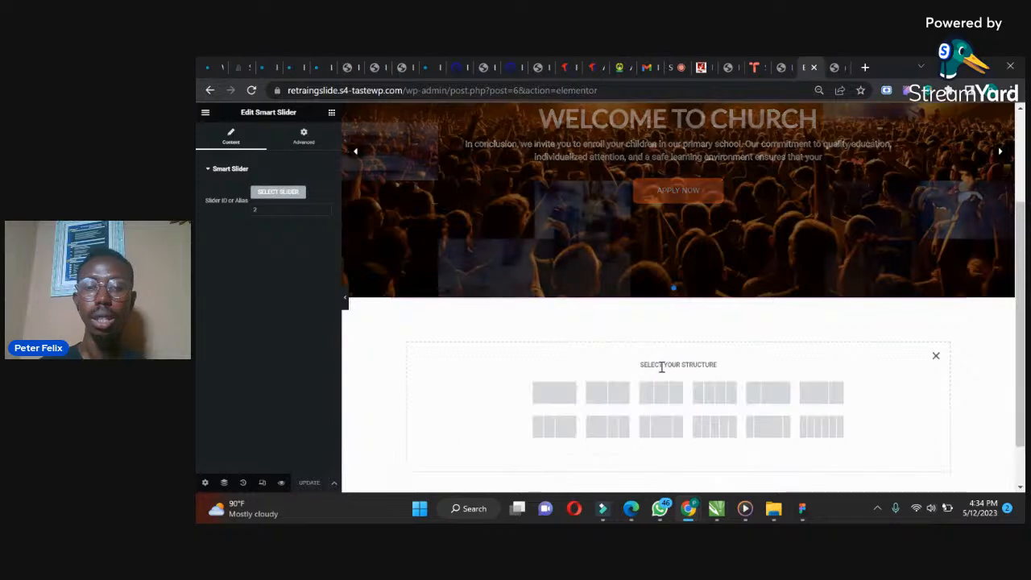
click(555, 393)
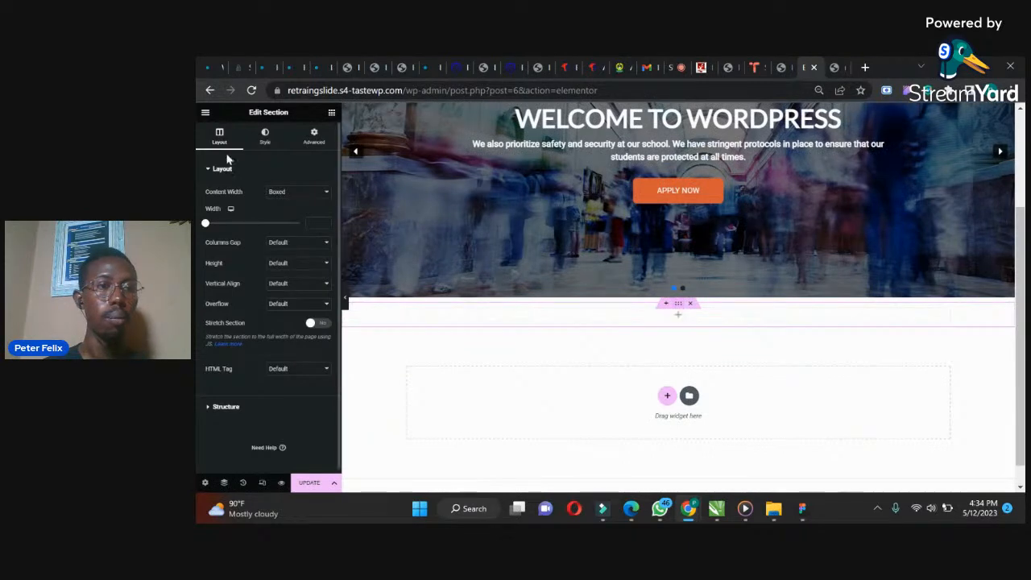
Add a Heading widget to the new section, centre-align it, and set its title to STREAM LIVE
click(331, 113)
drag(301, 267, 649, 312)
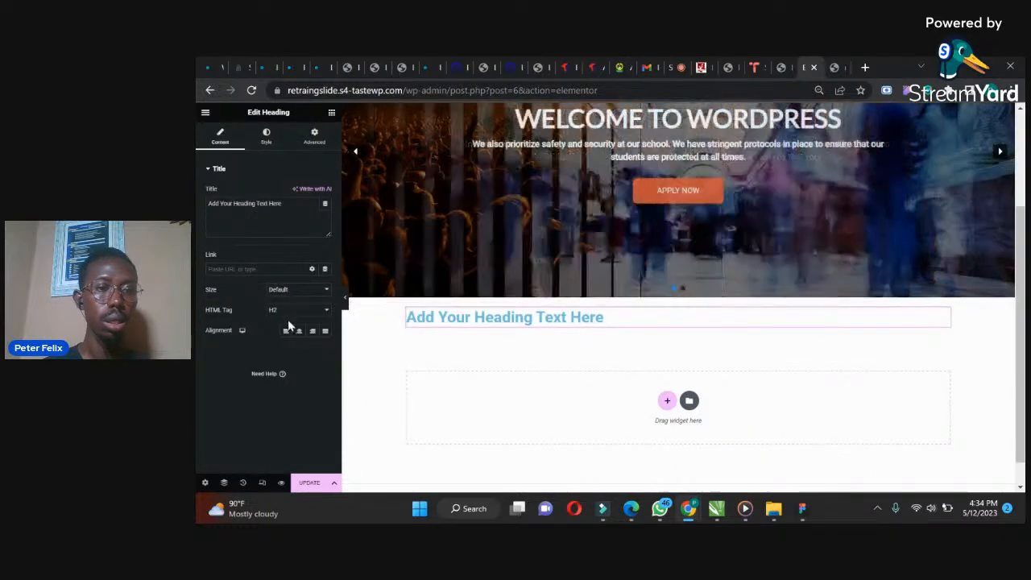
click(299, 330)
drag(294, 215, 196, 202)
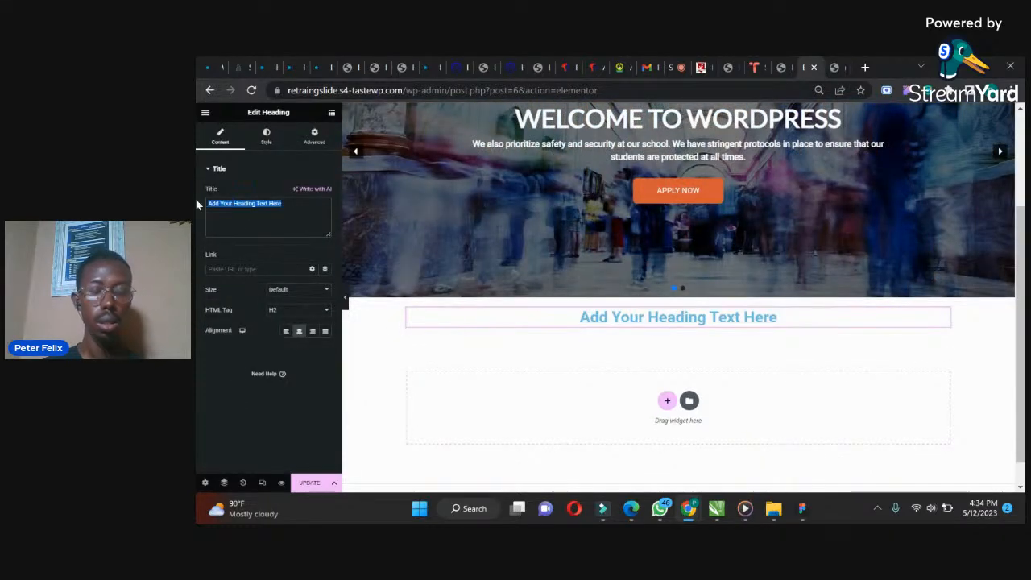
text(Li)
key(BackSpace)
key(BackSpace)
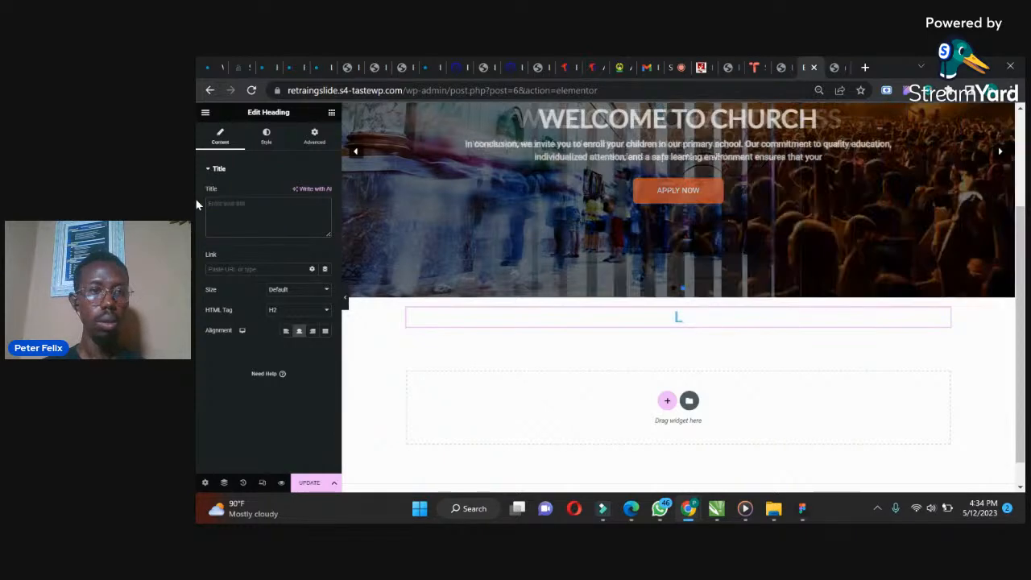
text(STREAM LIVE)
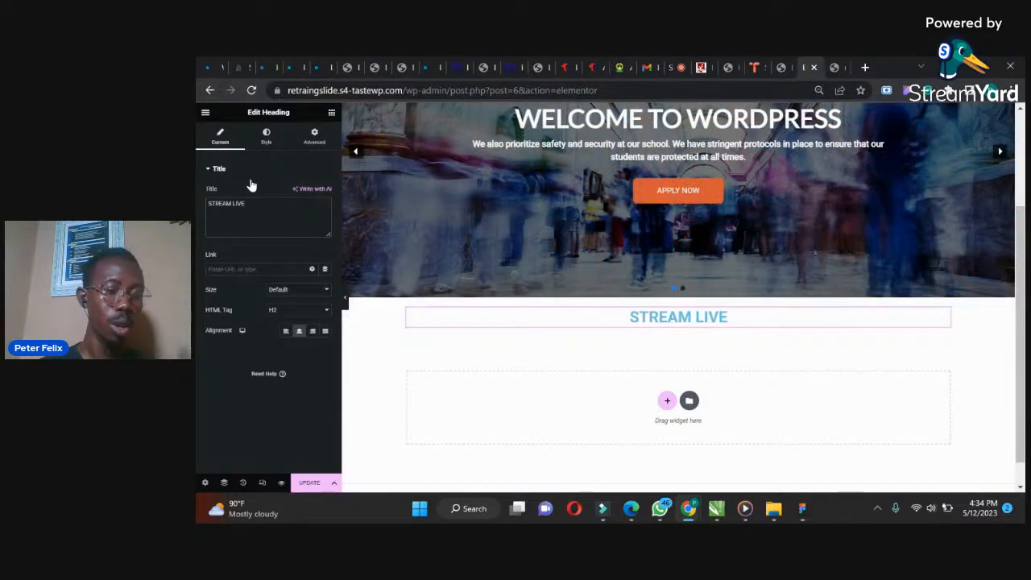
Set the STREAM LIVE heading's text colour to black
click(266, 134)
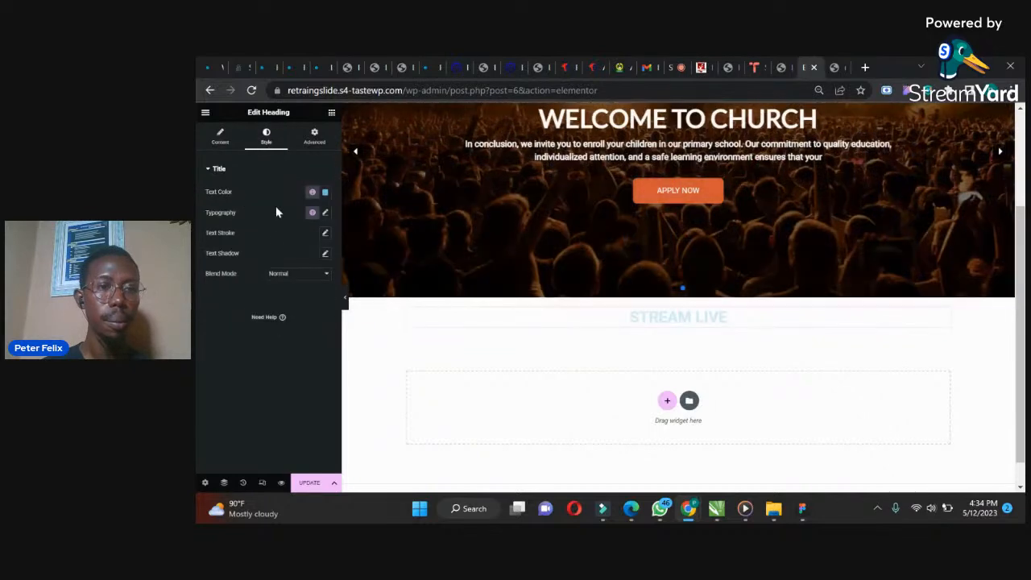
click(326, 194)
click(283, 285)
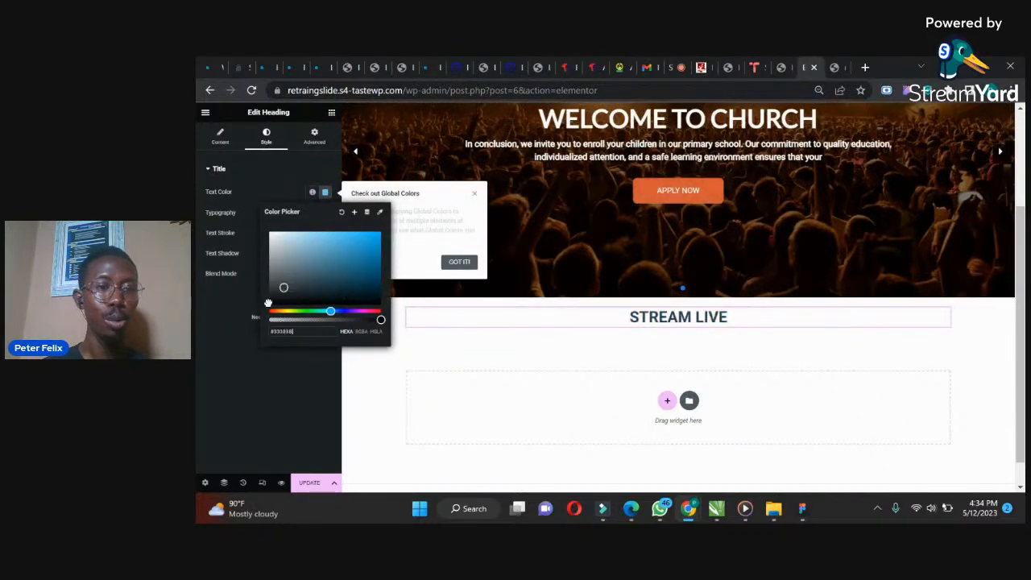
click(204, 342)
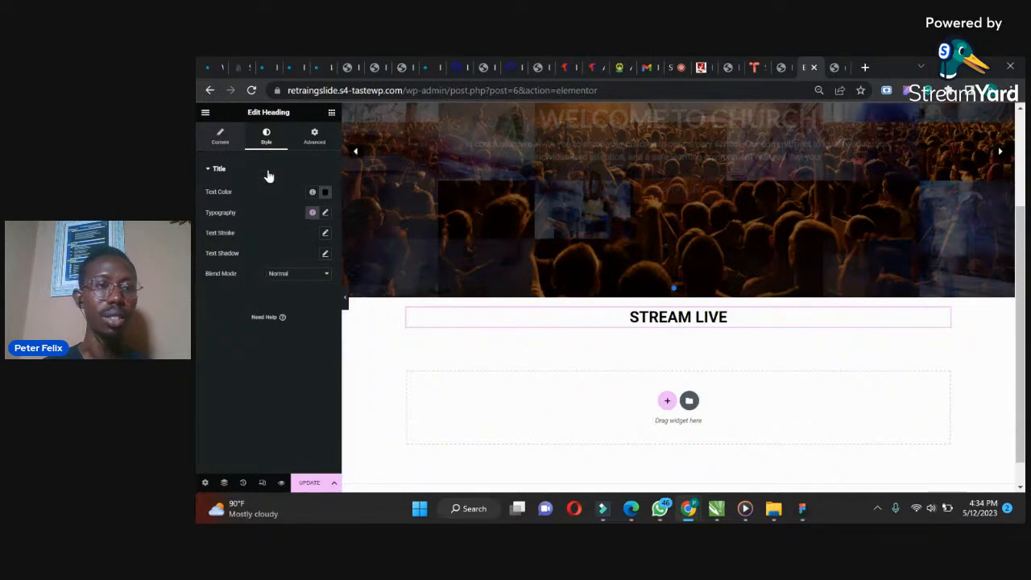
Add a Video widget below the heading, paste the copied YouTube live link into its link, and update the page
click(331, 113)
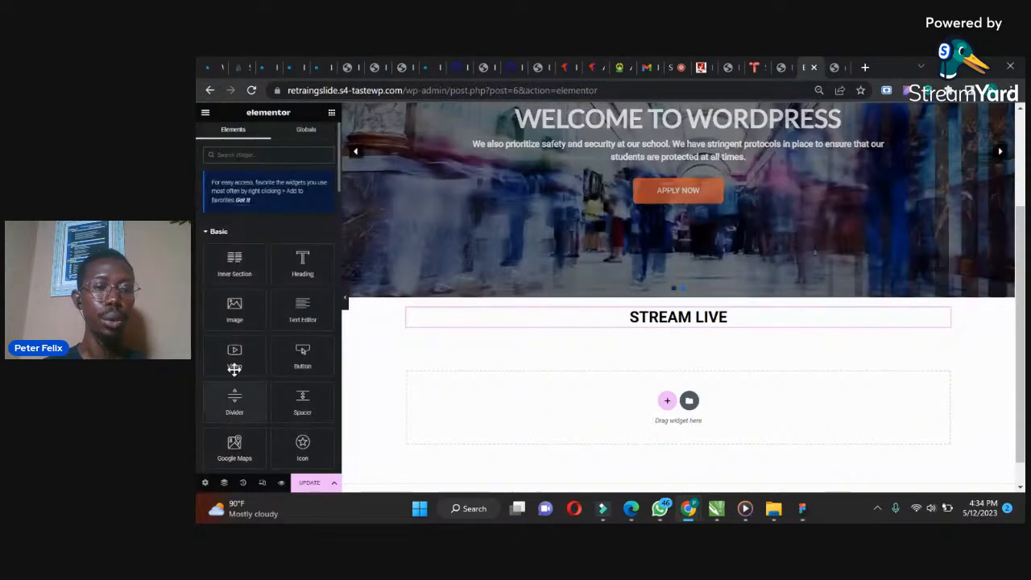
drag(234, 359, 679, 322)
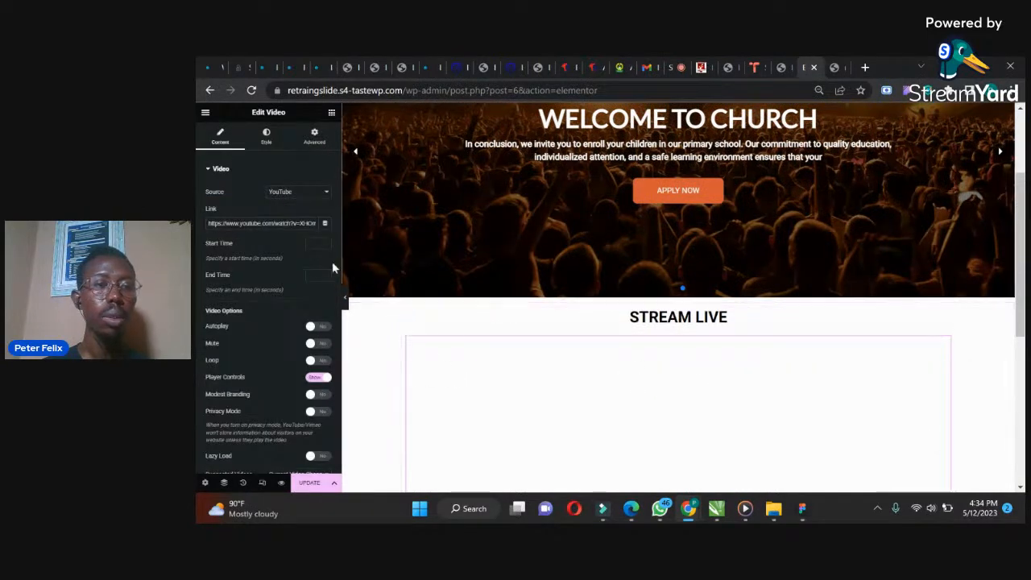
triple_click(225, 227)
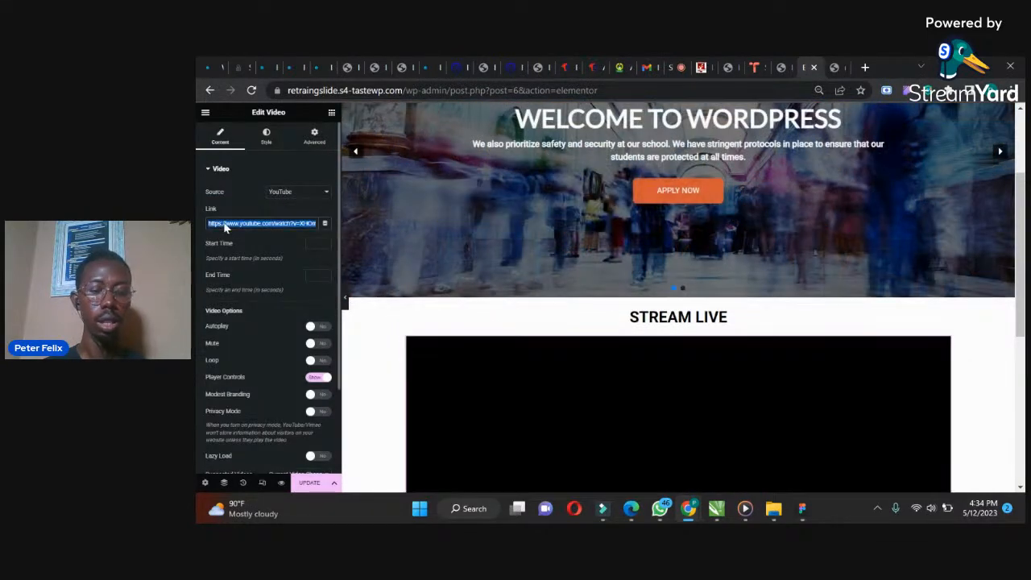
key(ctrl+v)
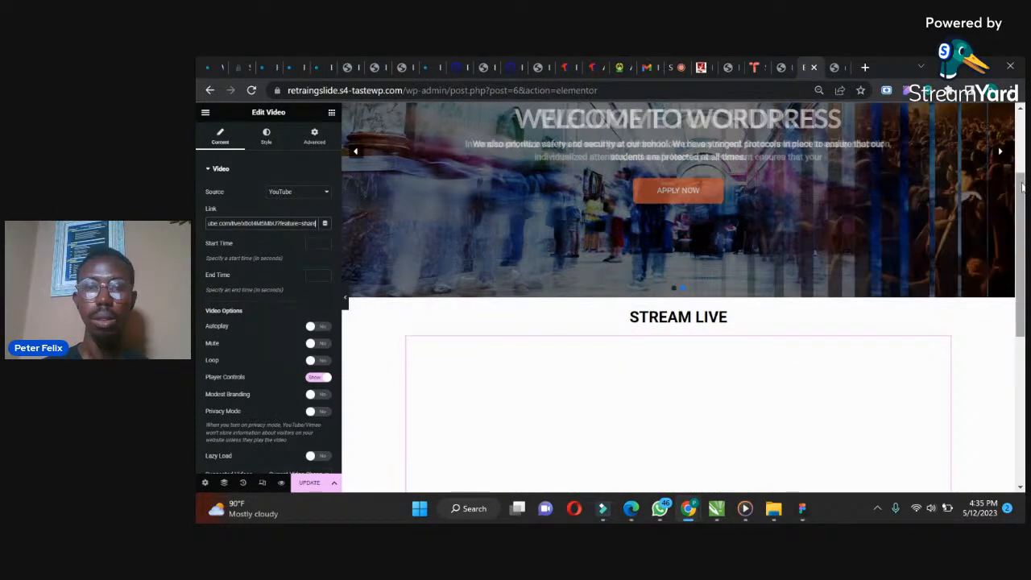
drag(1022, 187, 1022, 272)
click(305, 486)
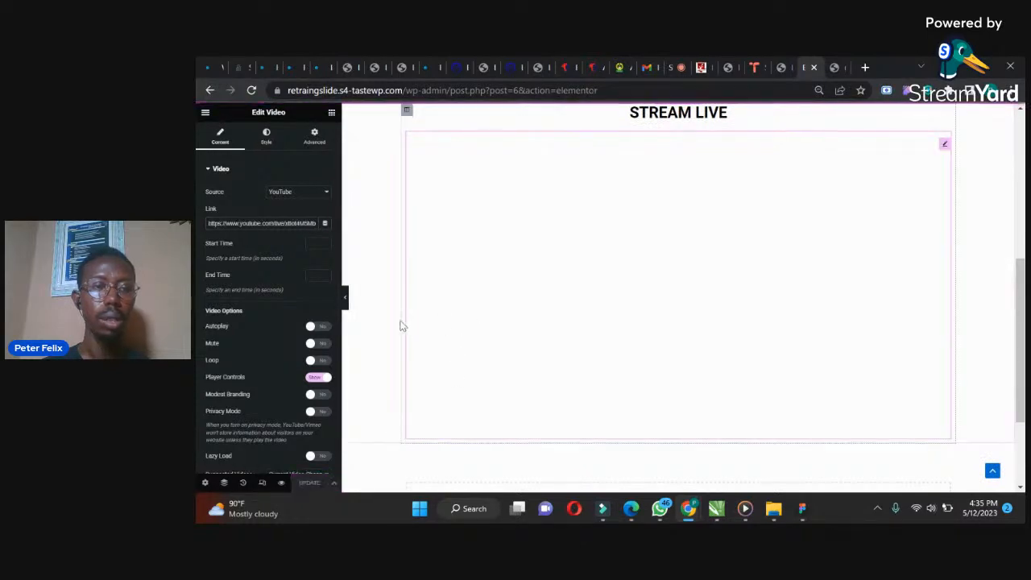
Check the published Home page in the other browser tab and return to the editor
click(286, 194)
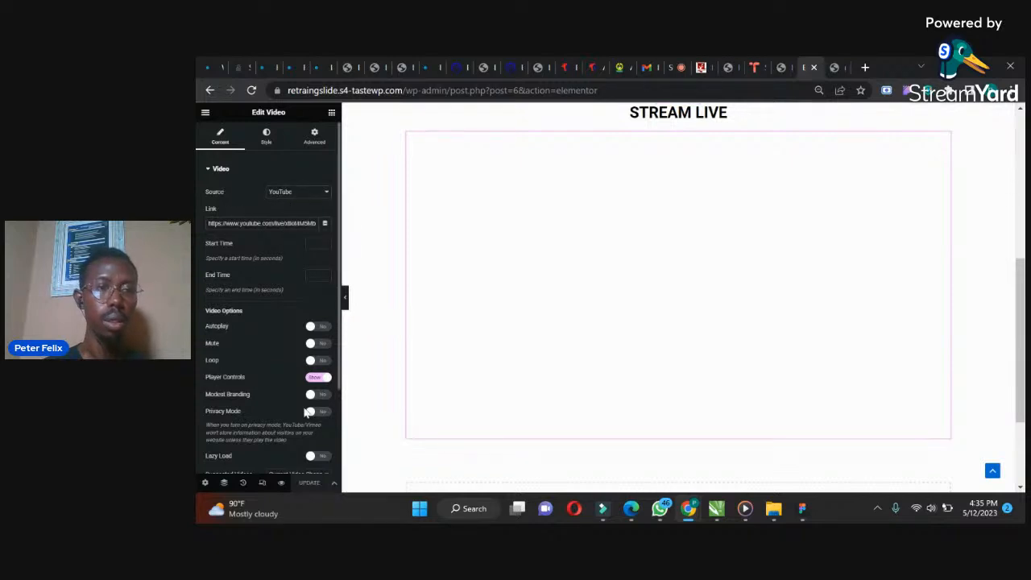
click(835, 67)
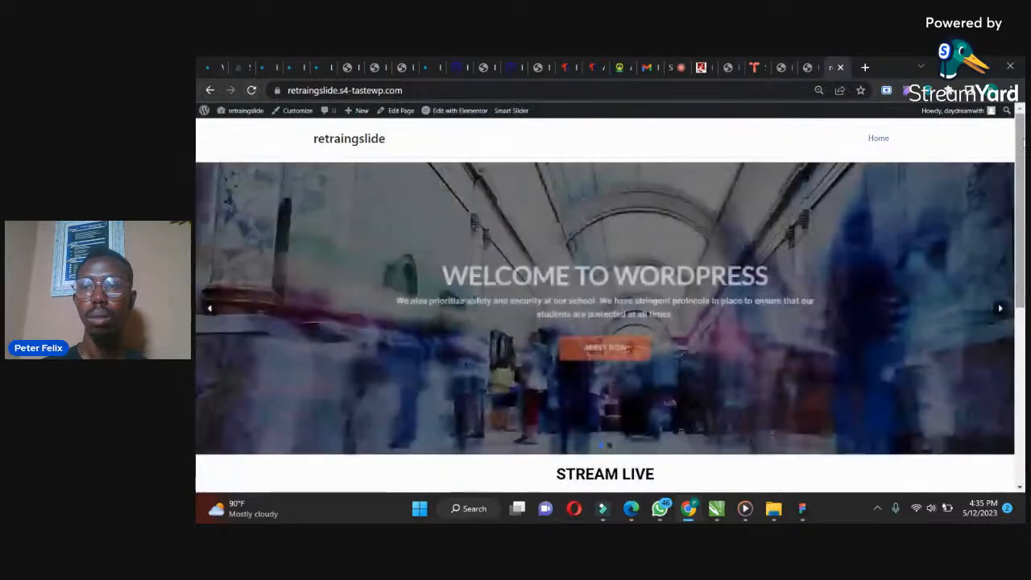
drag(1020, 147, 999, 269)
click(809, 67)
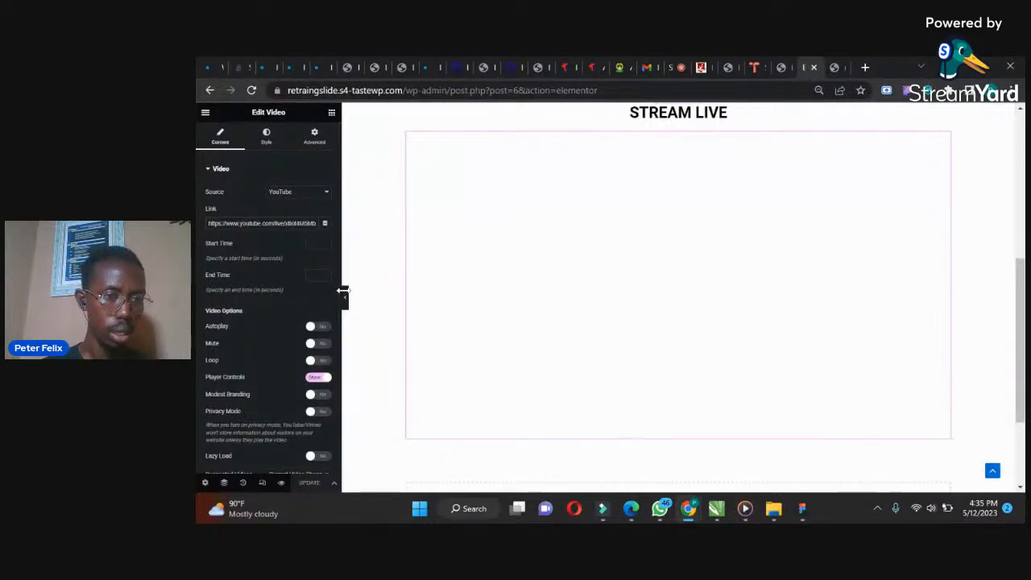
Turn on Autoplay and Play On Mobile for the video
click(316, 327)
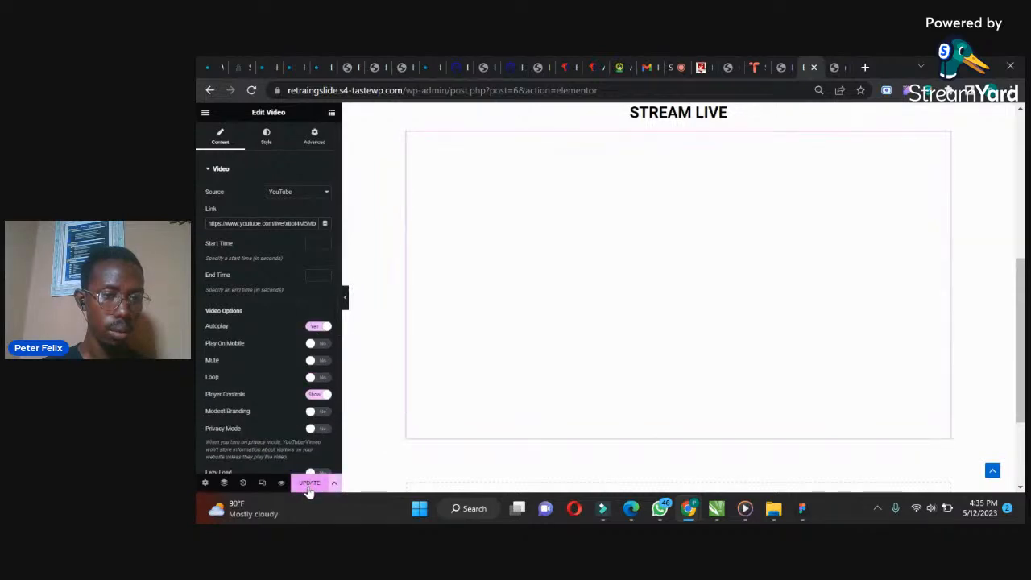
click(319, 344)
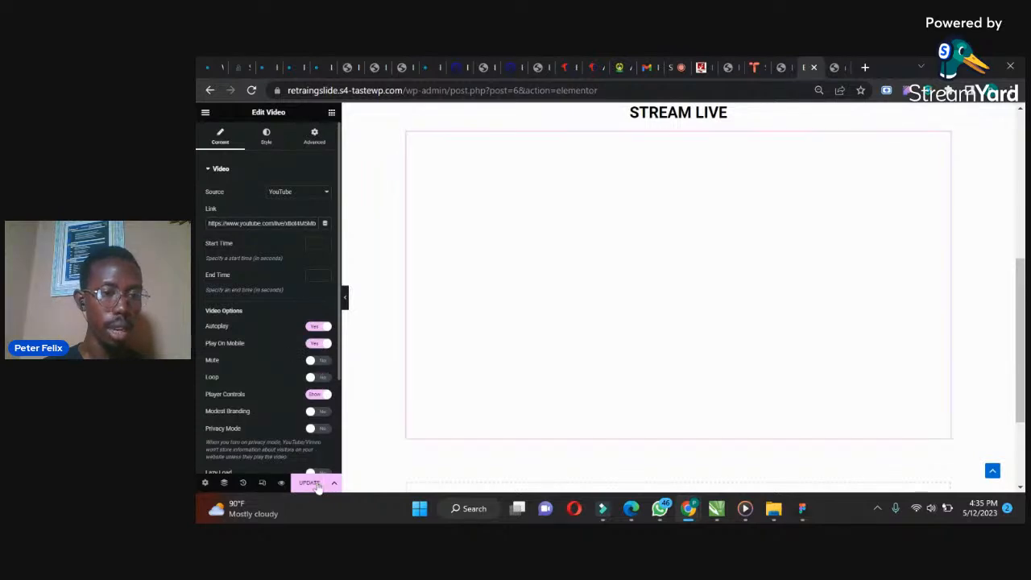
drag(1022, 328, 1021, 183)
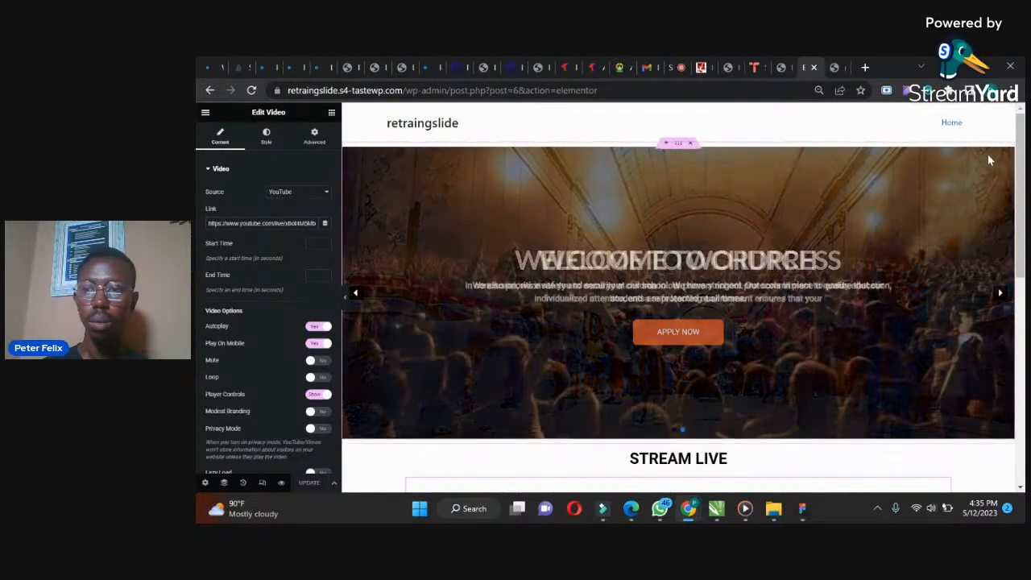
scroll(1003, 293, down, 4)
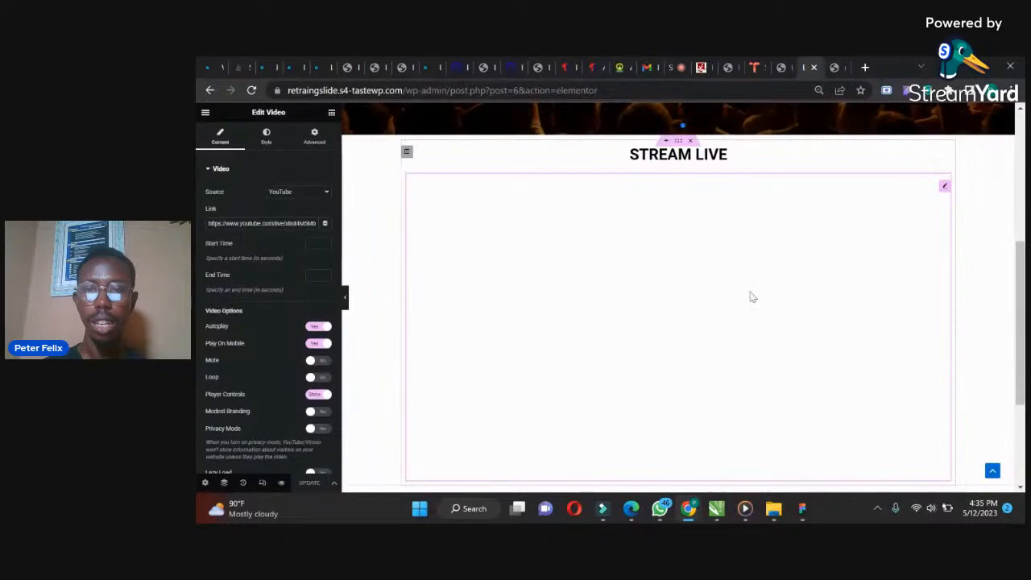
Paste the YouTube live link into the video link again and update the page
triple_click(258, 223)
key(ctrl+v)
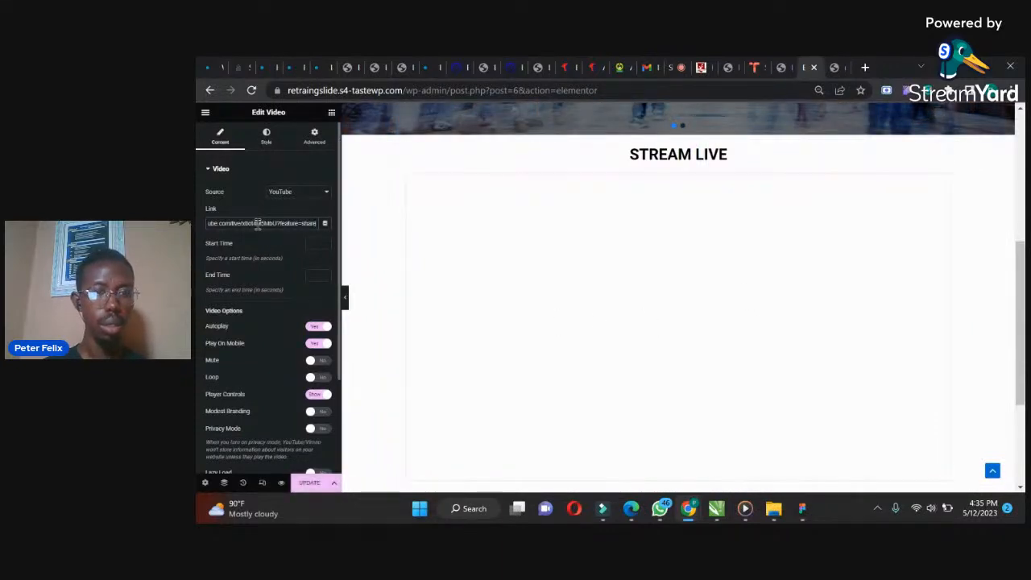
click(305, 485)
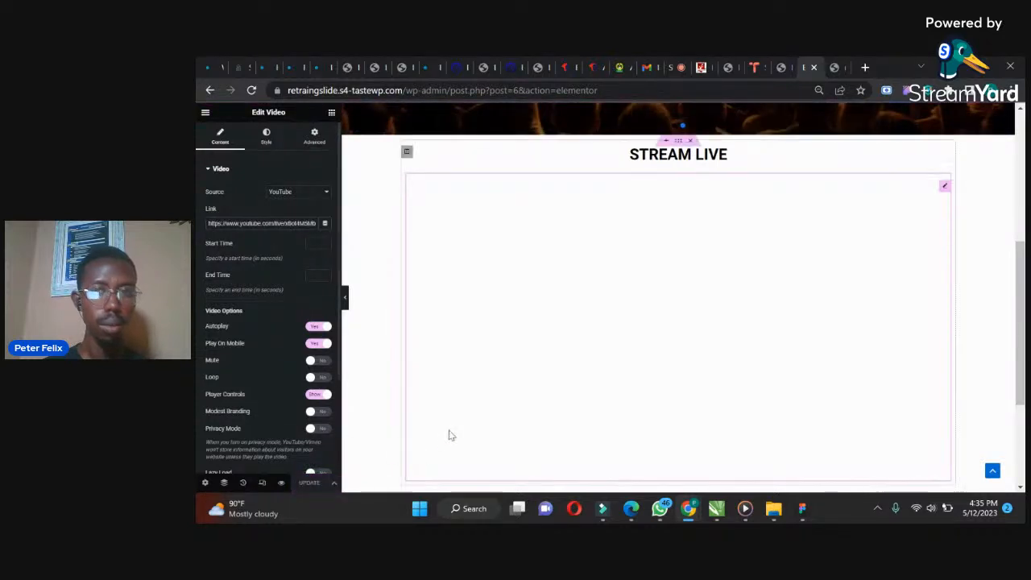
Delete the Video widget from the STREAM LIVE section
click(838, 64)
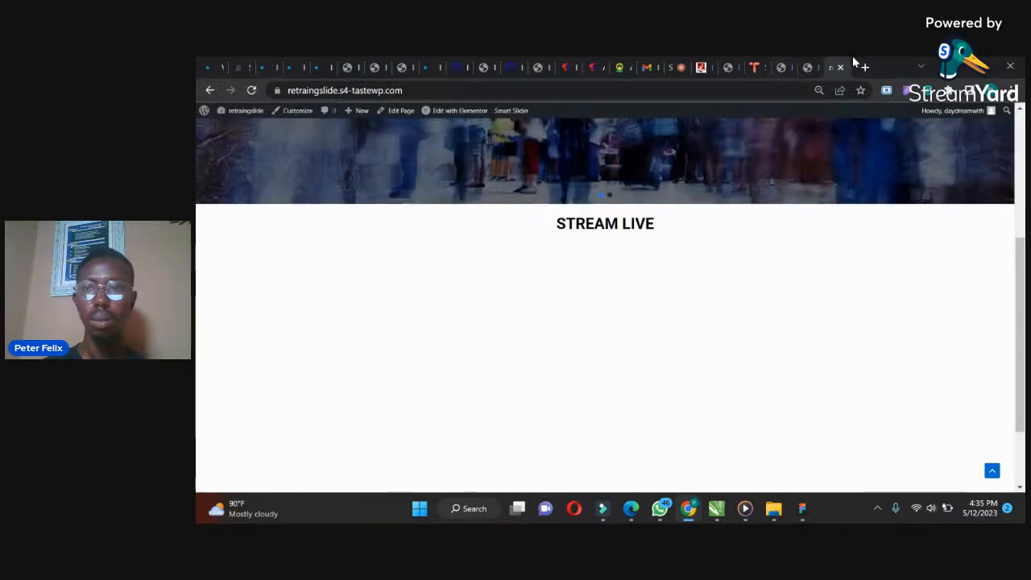
click(807, 65)
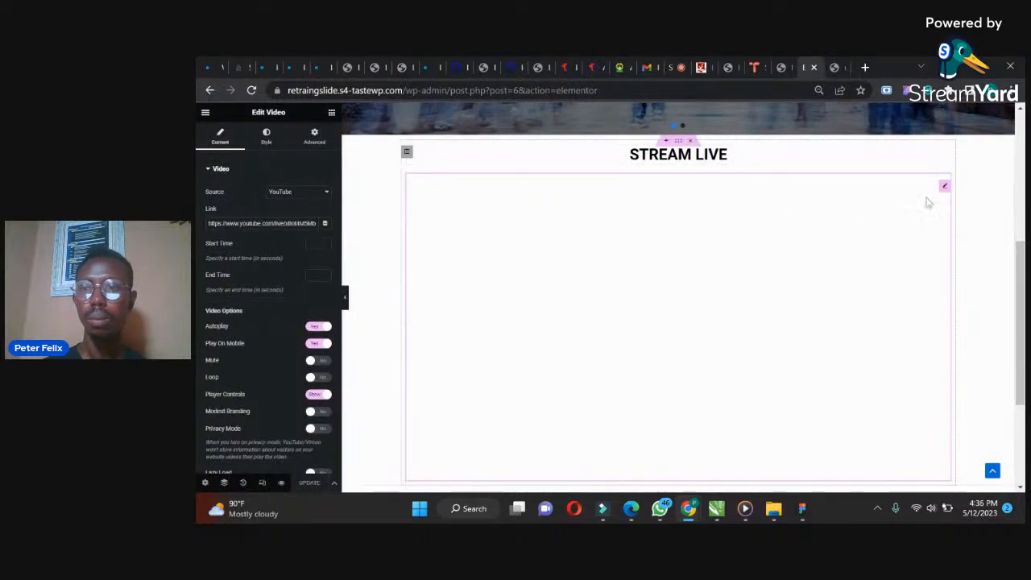
right_click(944, 188)
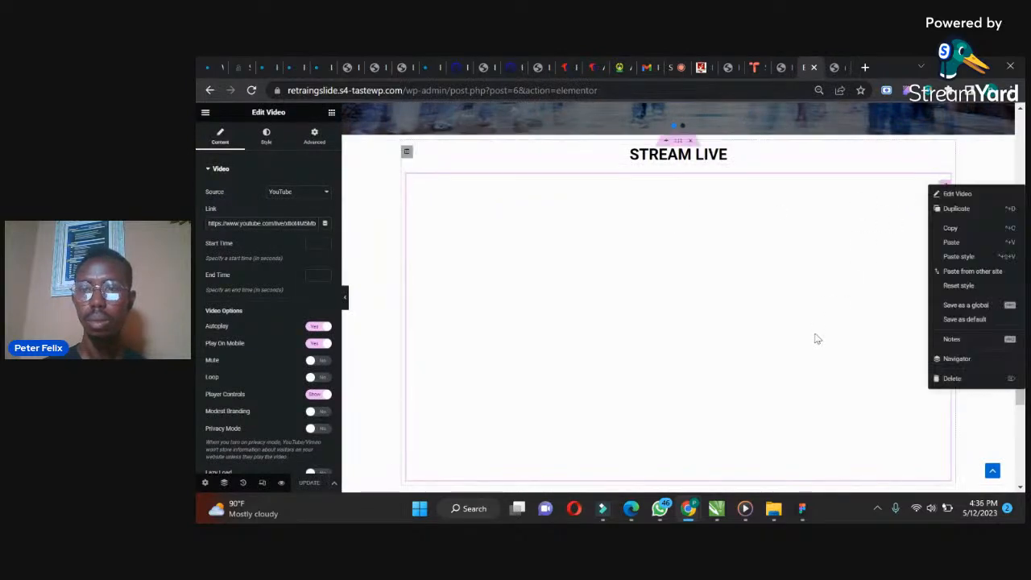
click(953, 379)
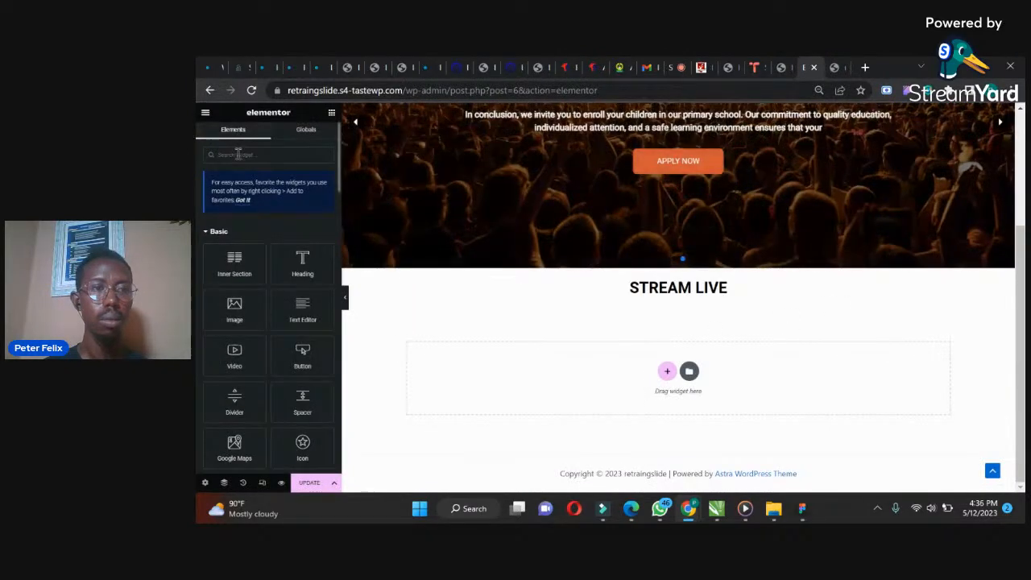
Search the widgets for video and add a new Video widget below the STREAM LIVE heading
click(238, 154)
text(LIVE)
key(BackSpace)
key(BackSpace)
key(BackSpace)
key(BackSpace)
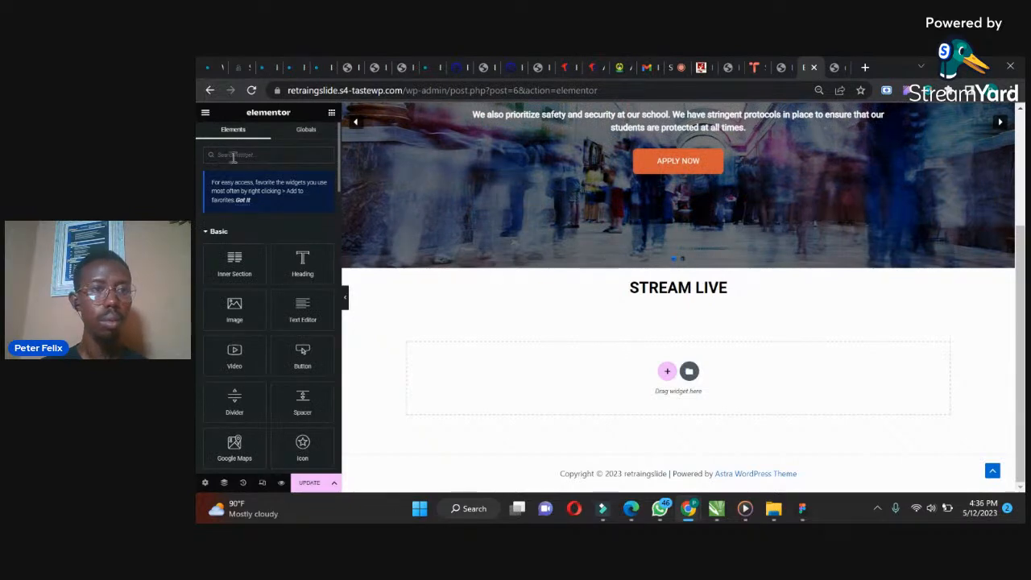
text(vid)
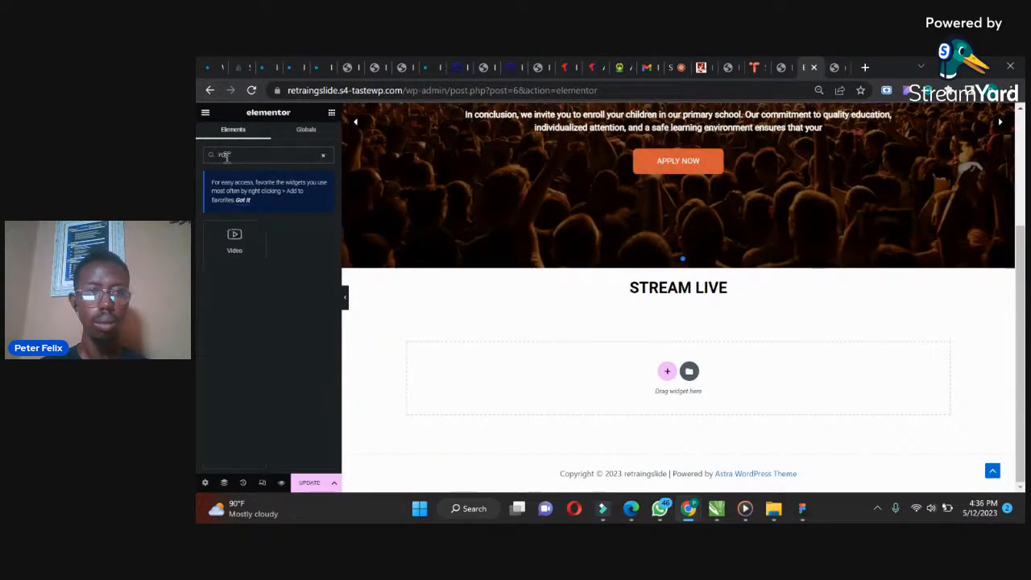
drag(235, 236, 664, 299)
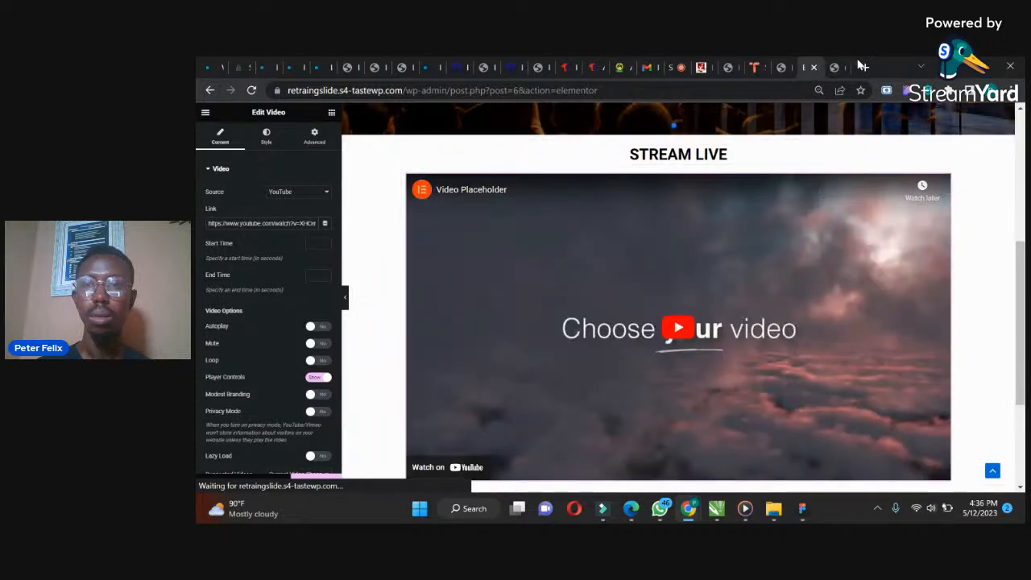
Open YouTube in a new tab and open the Smart Slider 3 for Elementor live stream
click(866, 68)
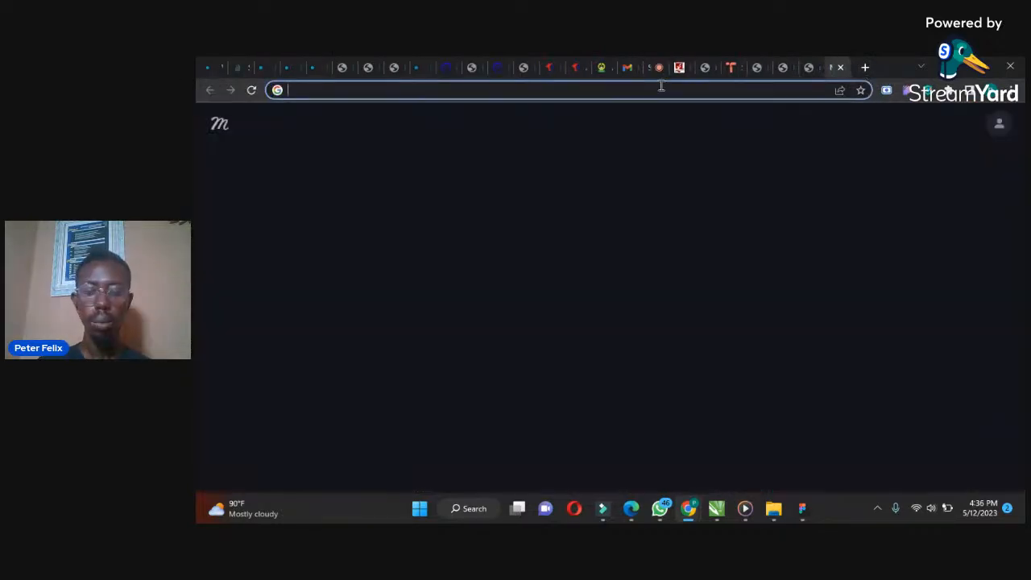
text(YOU)
key(Return)
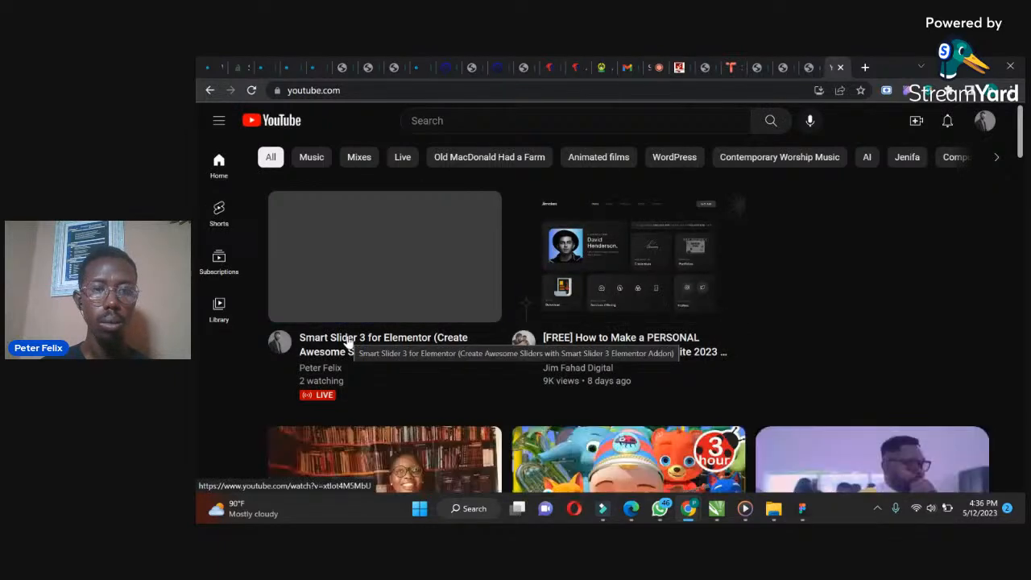
right_click(348, 342)
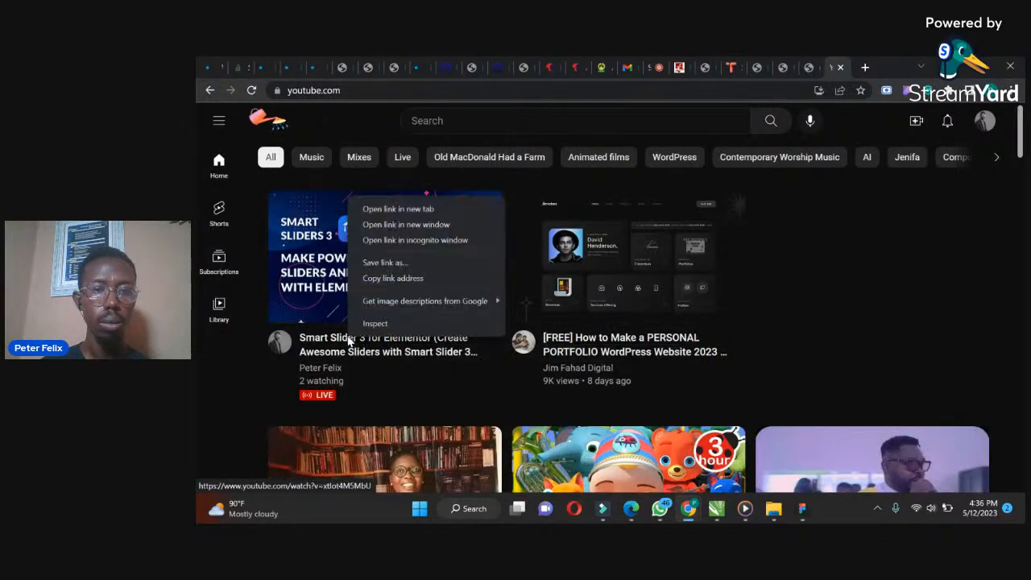
click(249, 374)
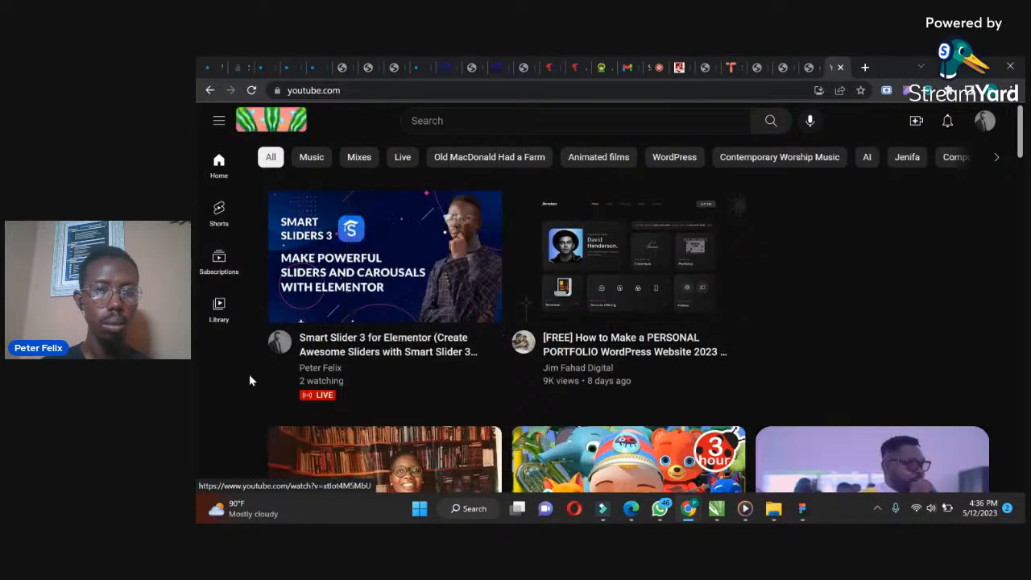
click(420, 355)
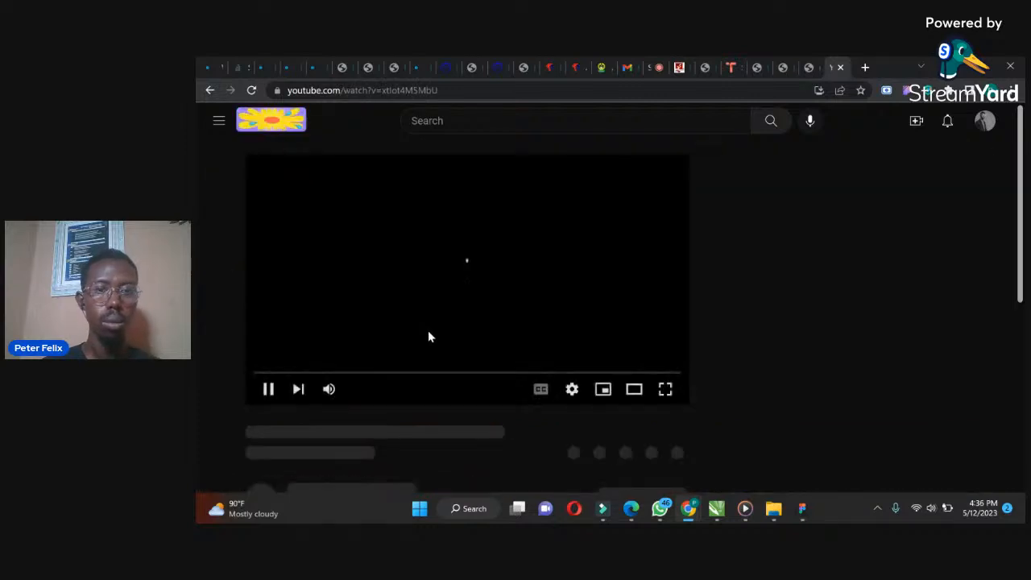
click(268, 389)
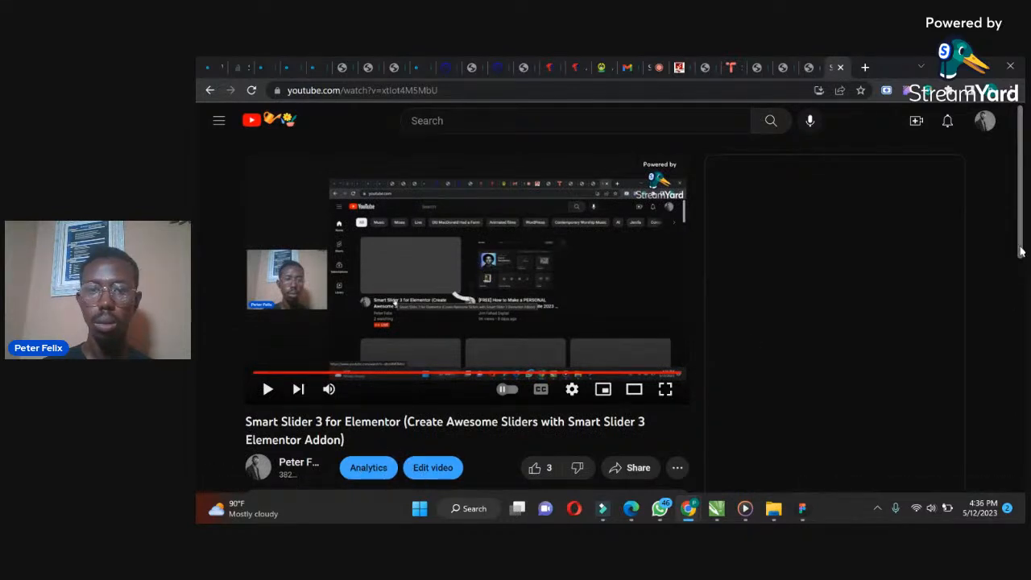
scroll(641, 457, down, 1)
scroll(637, 459, down, 1)
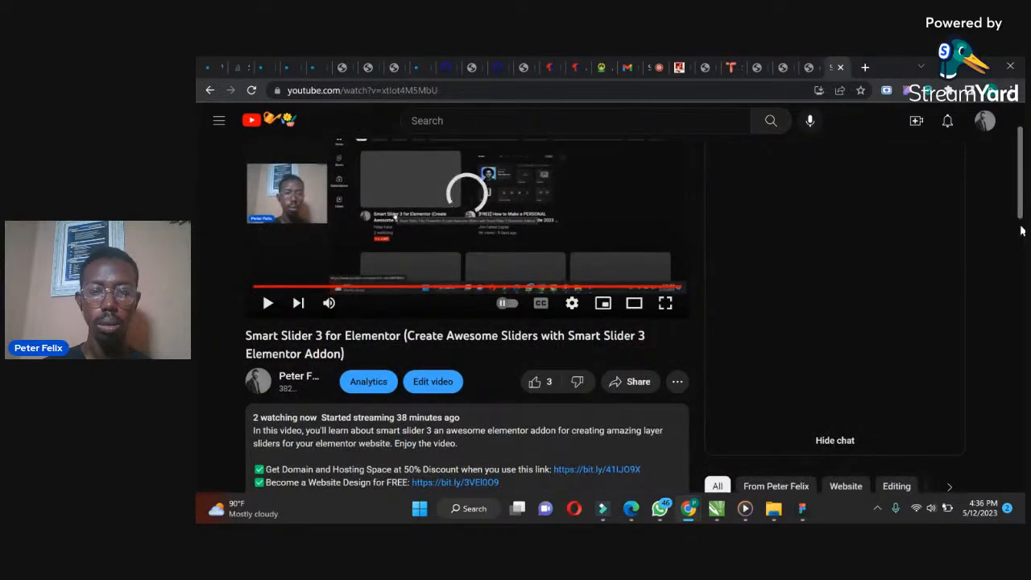
scroll(1022, 217, down, 2)
scroll(669, 280, down, 1)
click(623, 172)
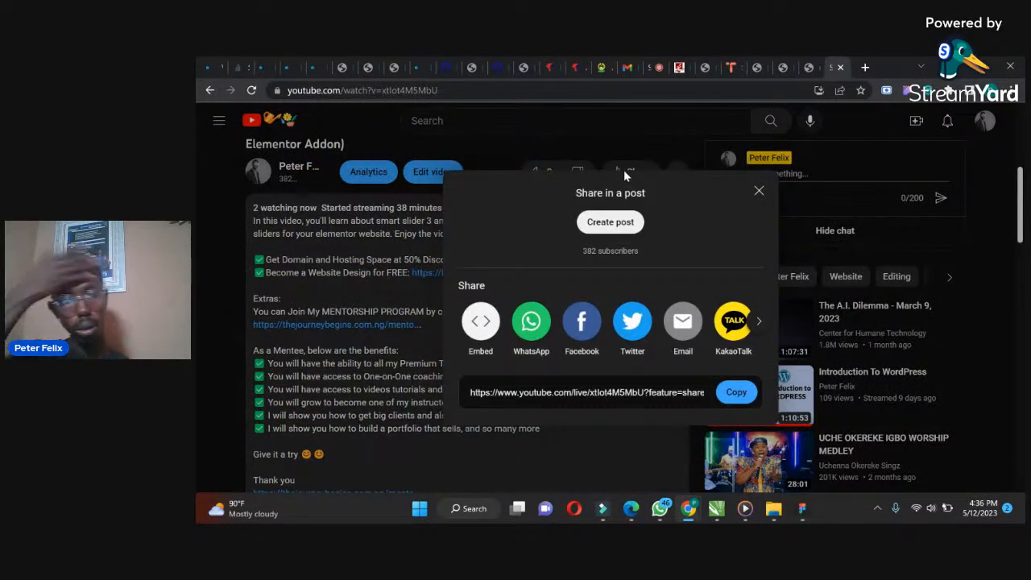
click(476, 325)
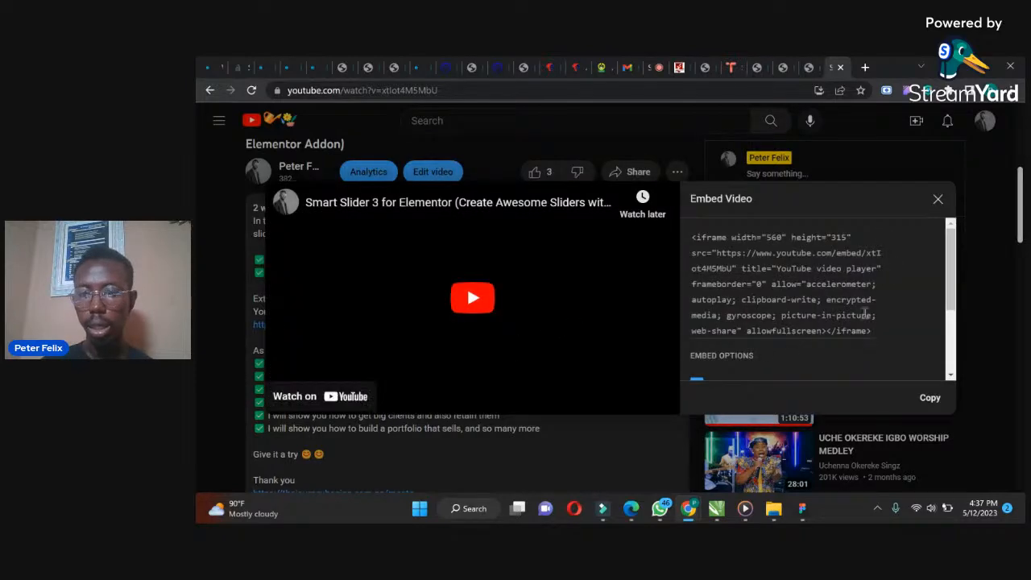
click(884, 323)
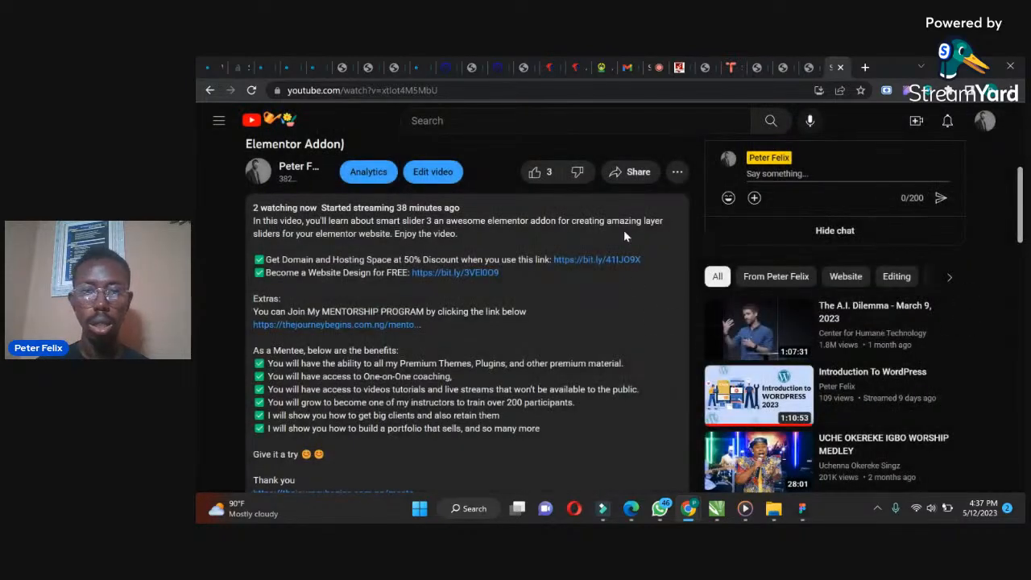
Copy the live stream video's embed code from its share options
click(634, 171)
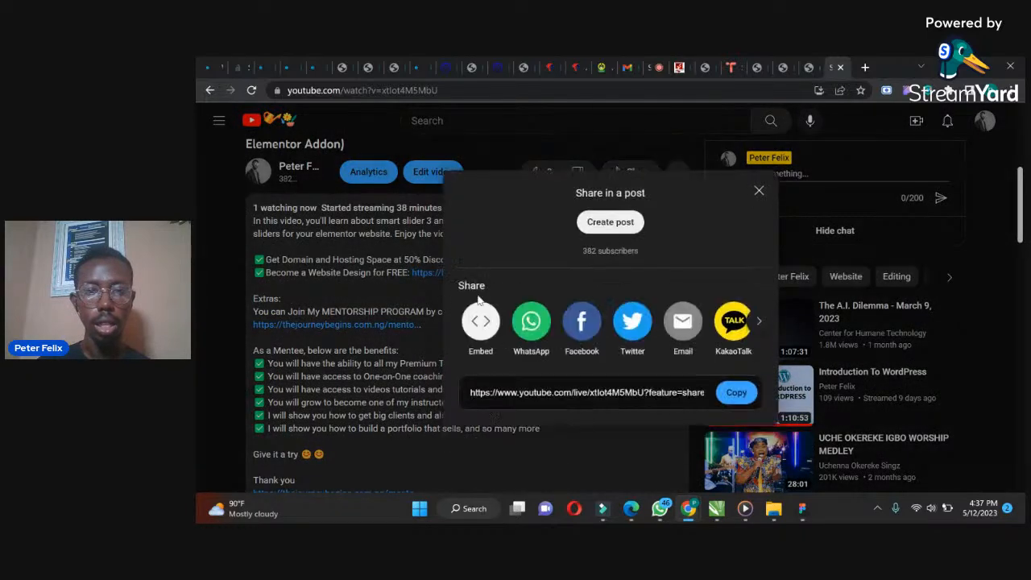
click(481, 321)
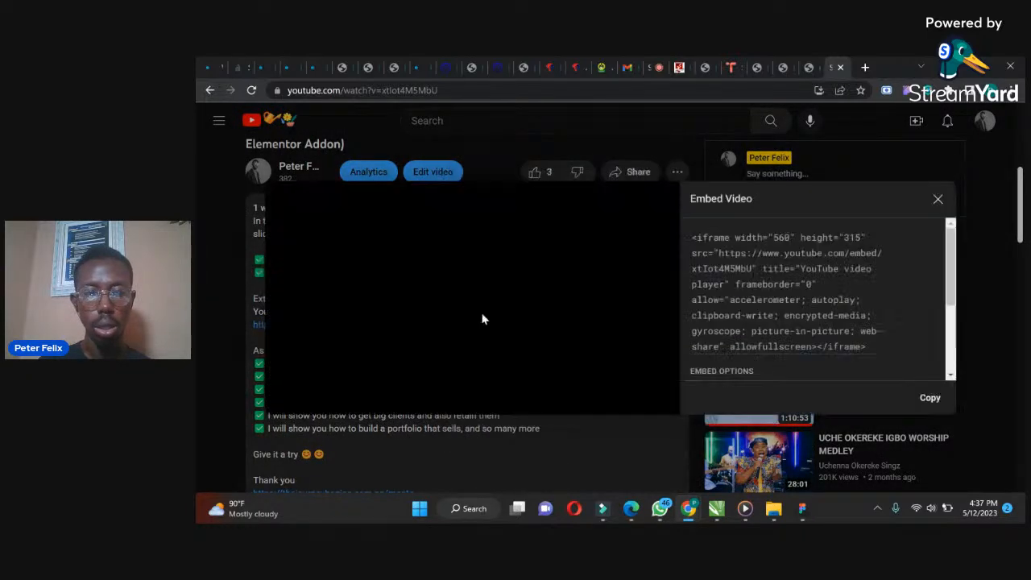
click(930, 398)
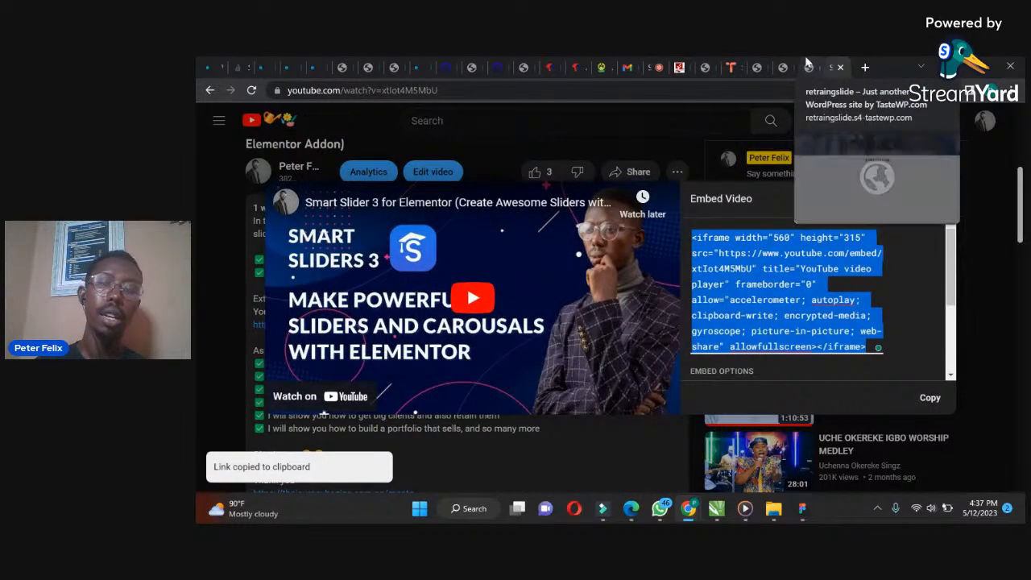
Return to the Elementor editor tab and delete the Video widget from the STREAM LIVE section
click(809, 67)
click(780, 66)
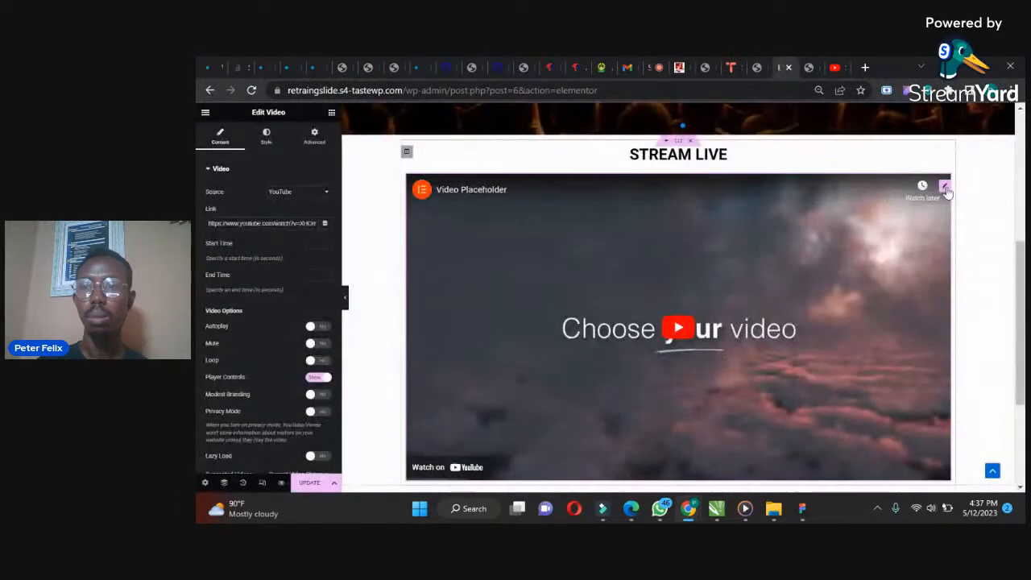
right_click(943, 187)
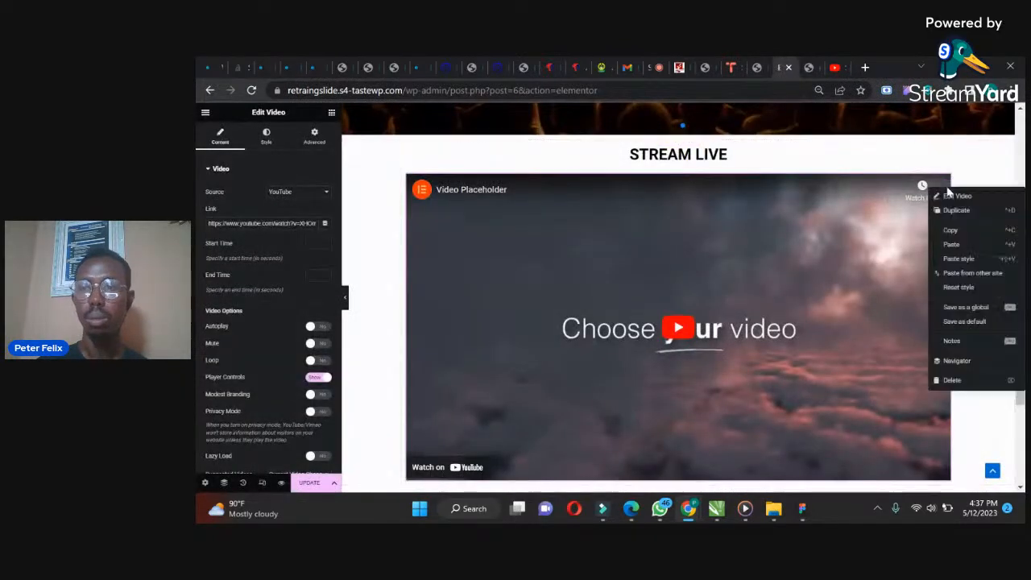
click(952, 380)
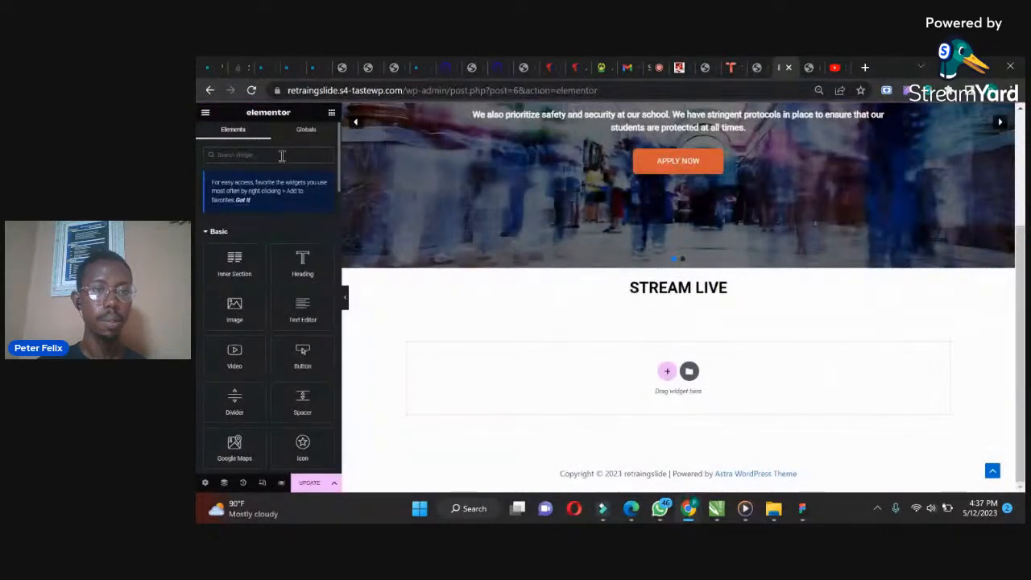
Search the widgets for html and add an HTML widget below the STREAM LIVE heading
text(sha)
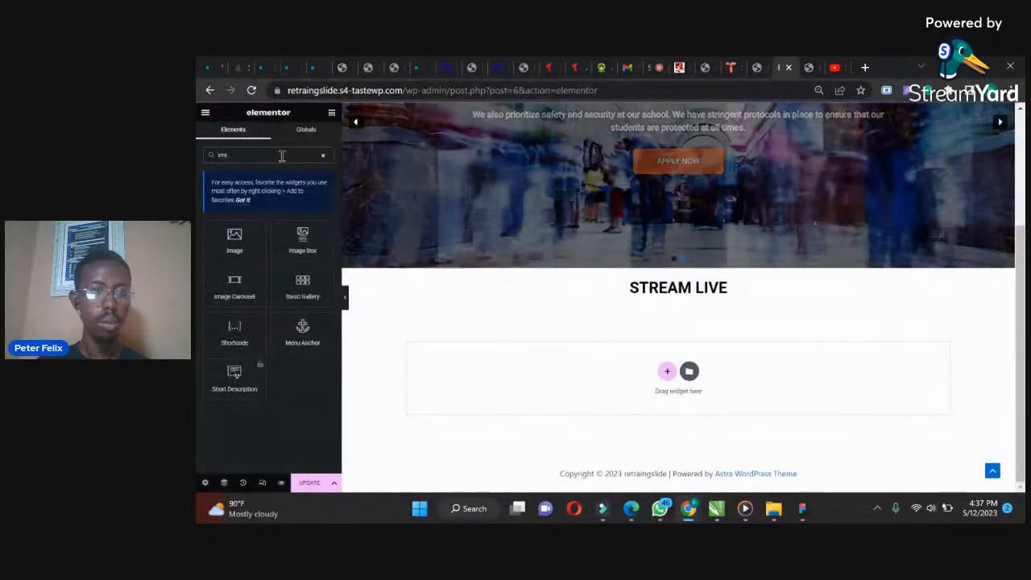
mouse_move(235, 330)
mouse_down()
mouse_move(667, 377)
mouse_move(675, 296)
mouse_move(265, 368)
mouse_move(219, 330)
mouse_up()
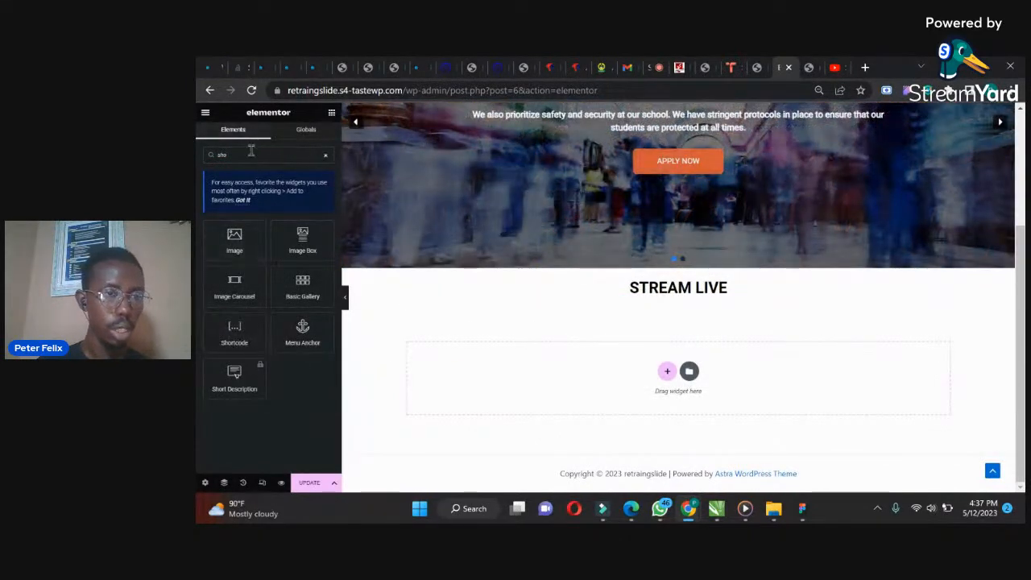
drag(245, 154, 197, 158)
text(html)
drag(239, 250, 704, 298)
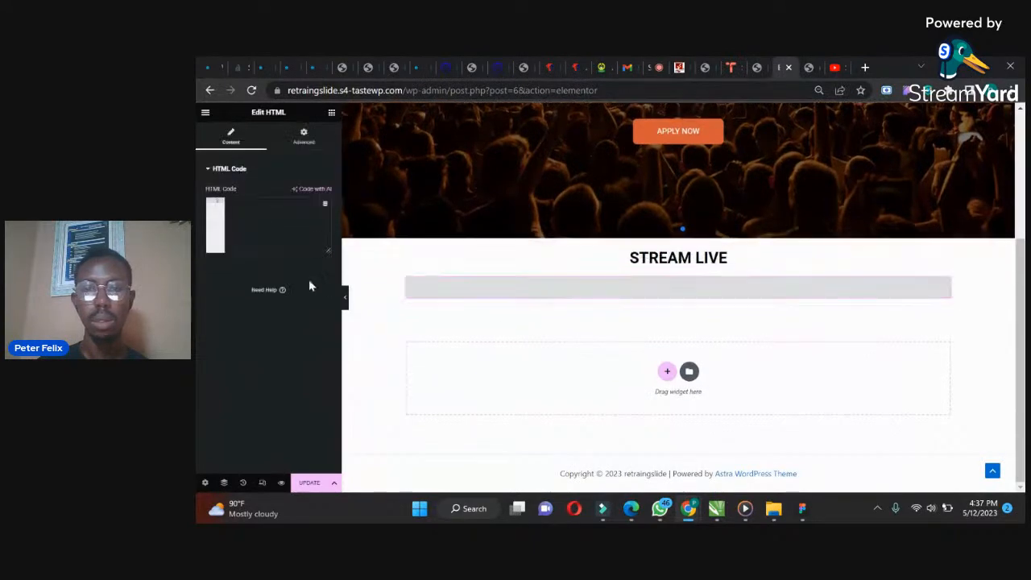
Paste the copied YouTube embed code into the HTML widget's code field
click(240, 211)
key(ctrl+v)
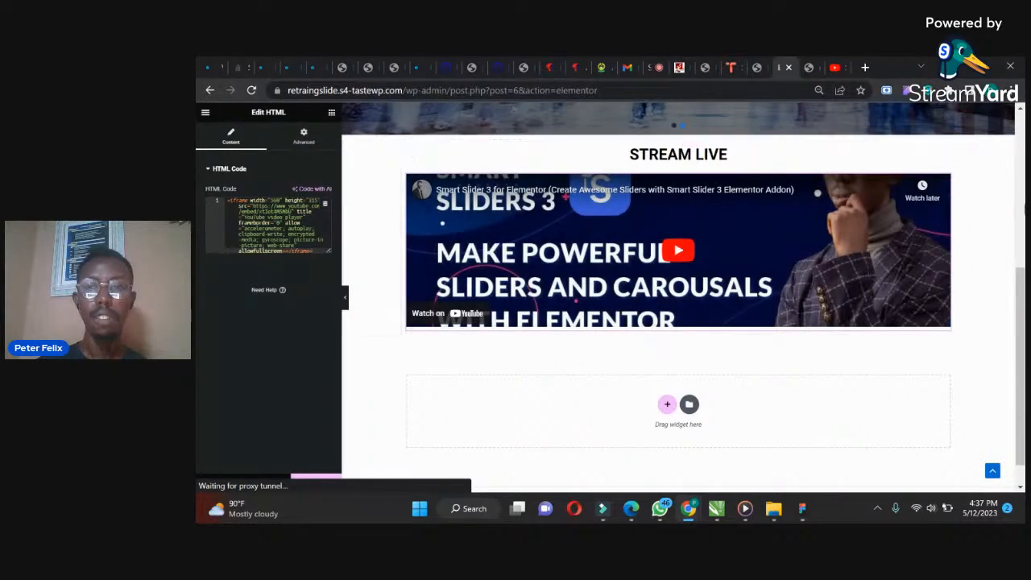
drag(1020, 296, 1020, 298)
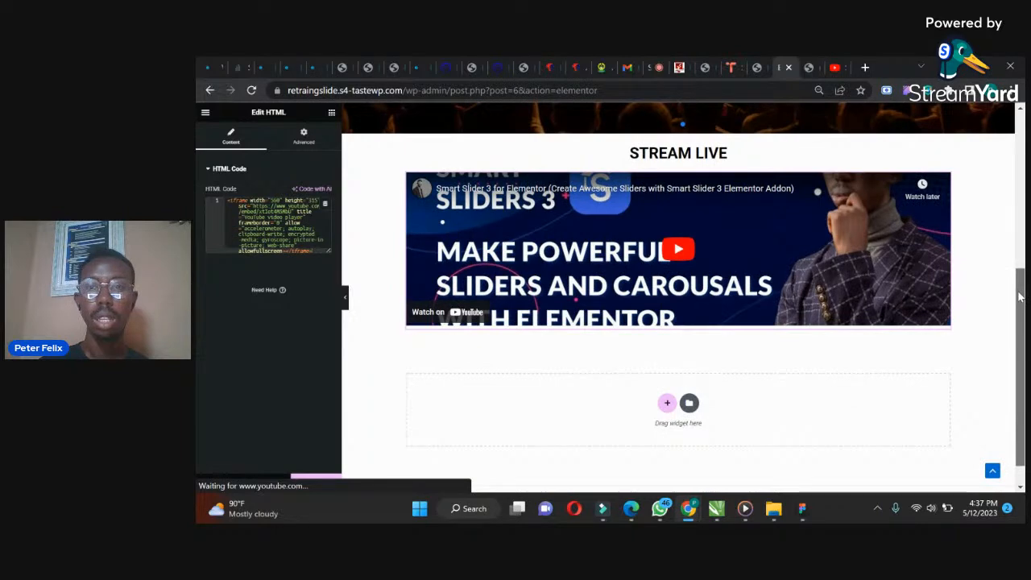
drag(1020, 297, 1020, 287)
Set the STREAM LIVE section's height to Min Height with a minimum height of about 452 px
click(678, 161)
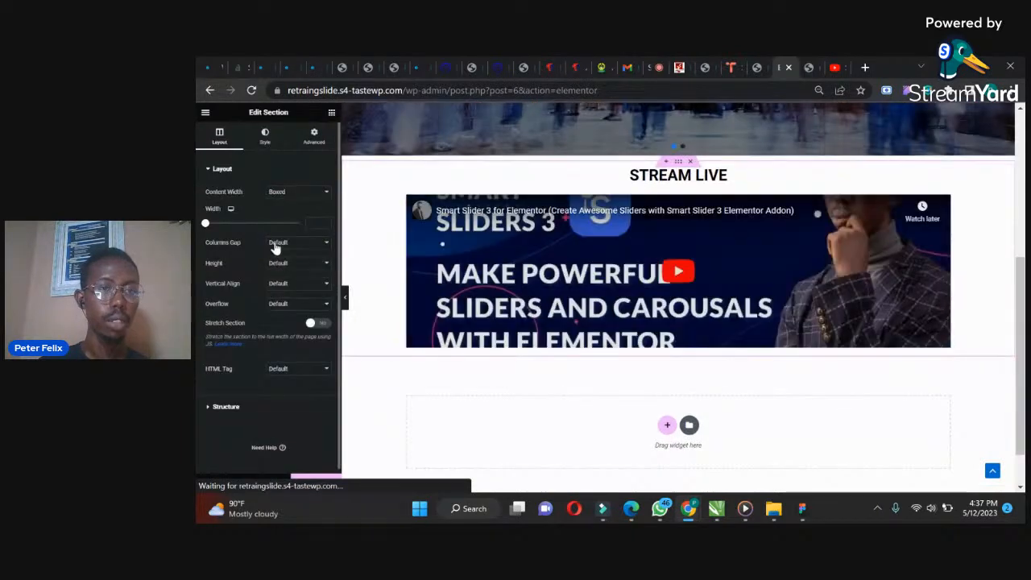
click(278, 266)
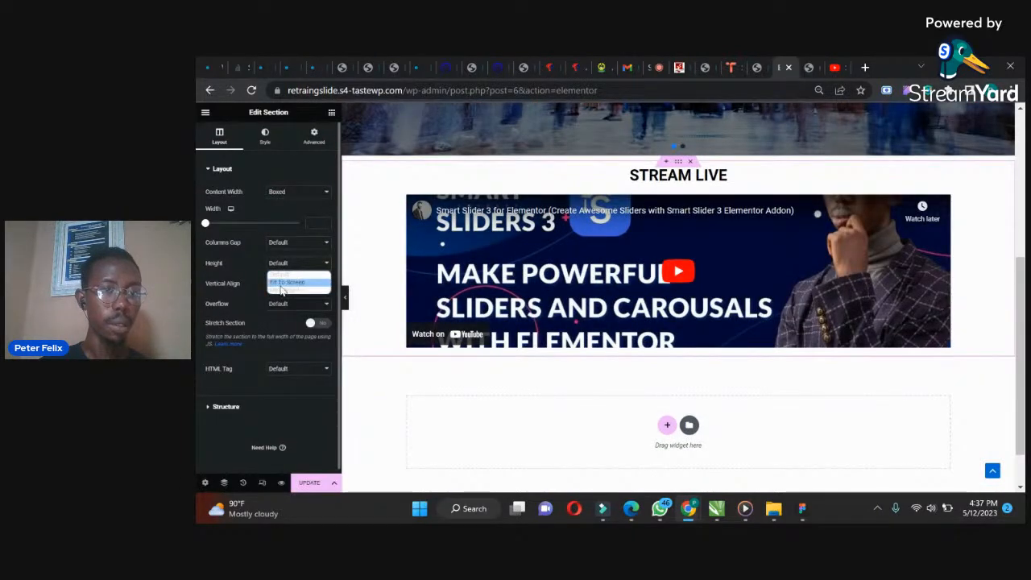
click(282, 290)
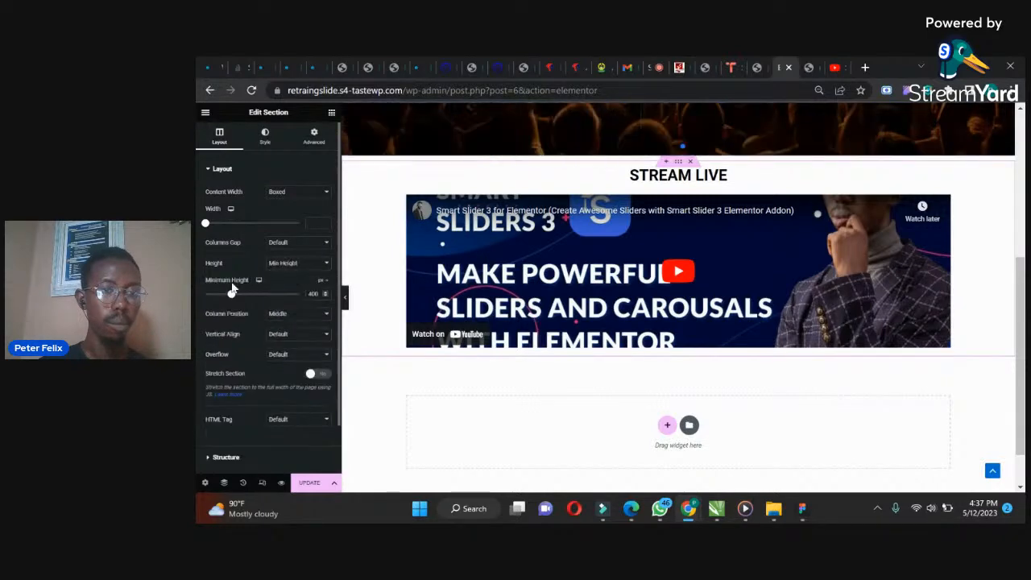
click(236, 298)
drag(236, 297, 234, 297)
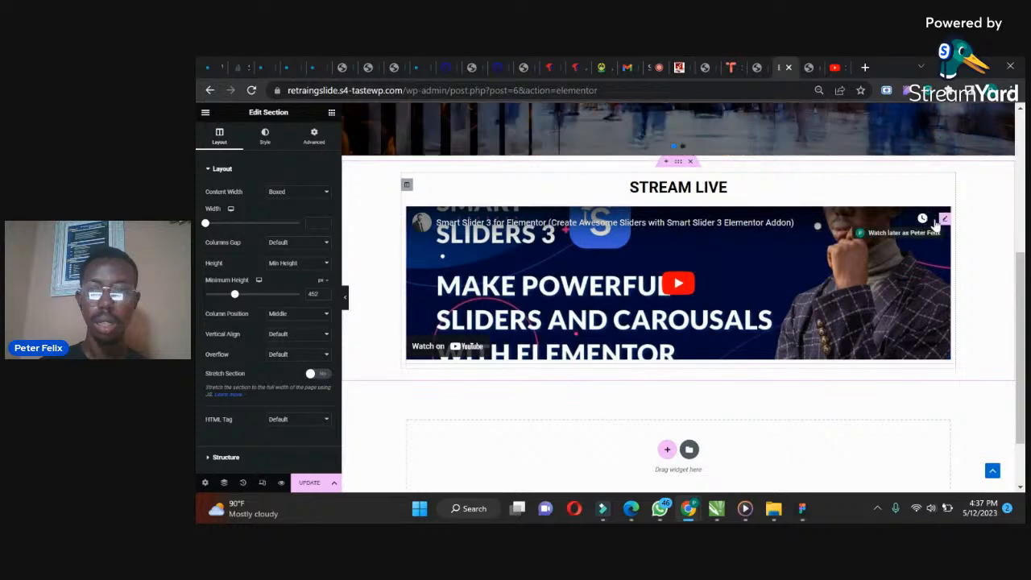
Select the HTML widget and update the page
click(945, 221)
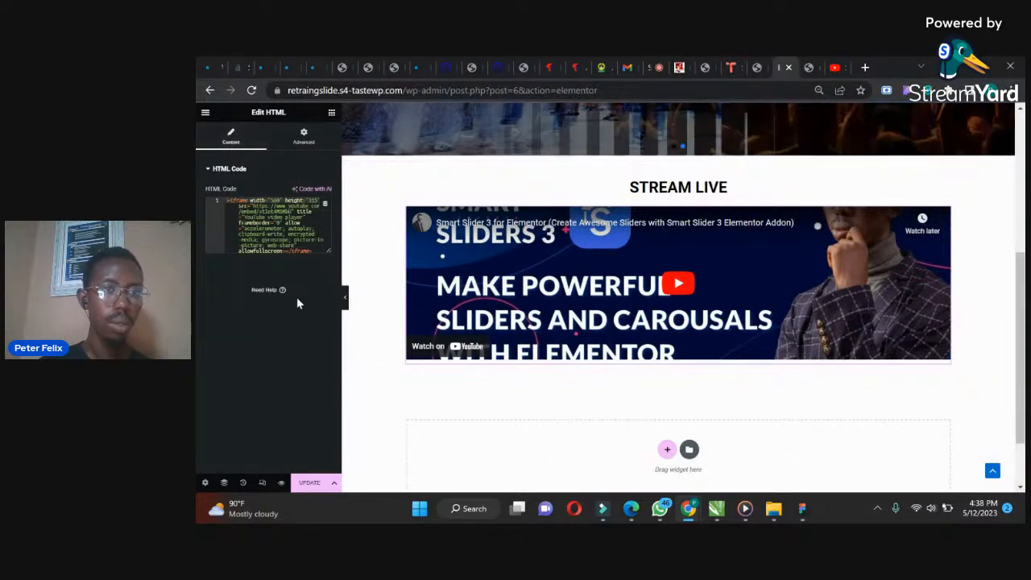
click(310, 483)
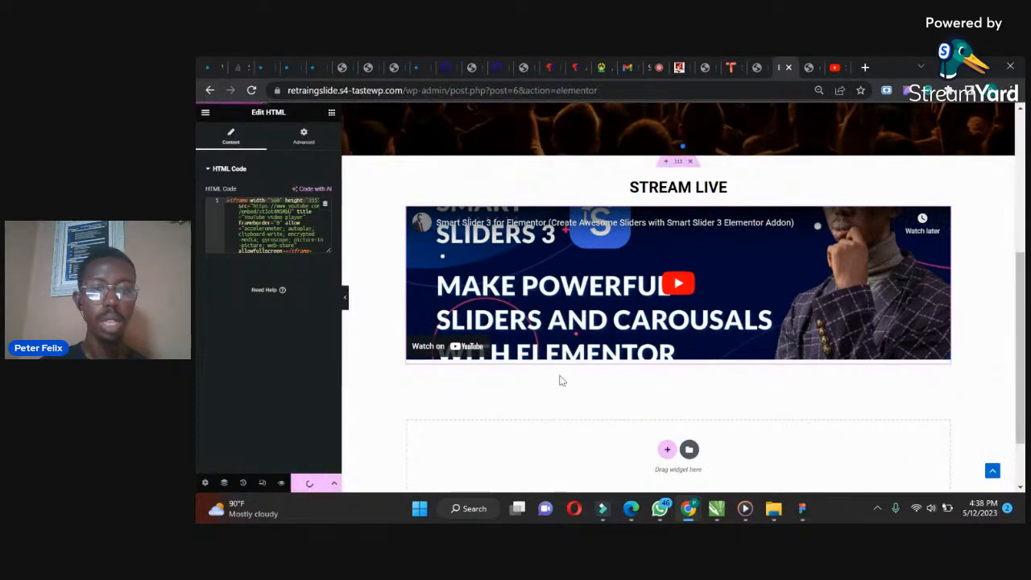
Reload the published Home page and play the embedded live stream, including in full screen
click(815, 65)
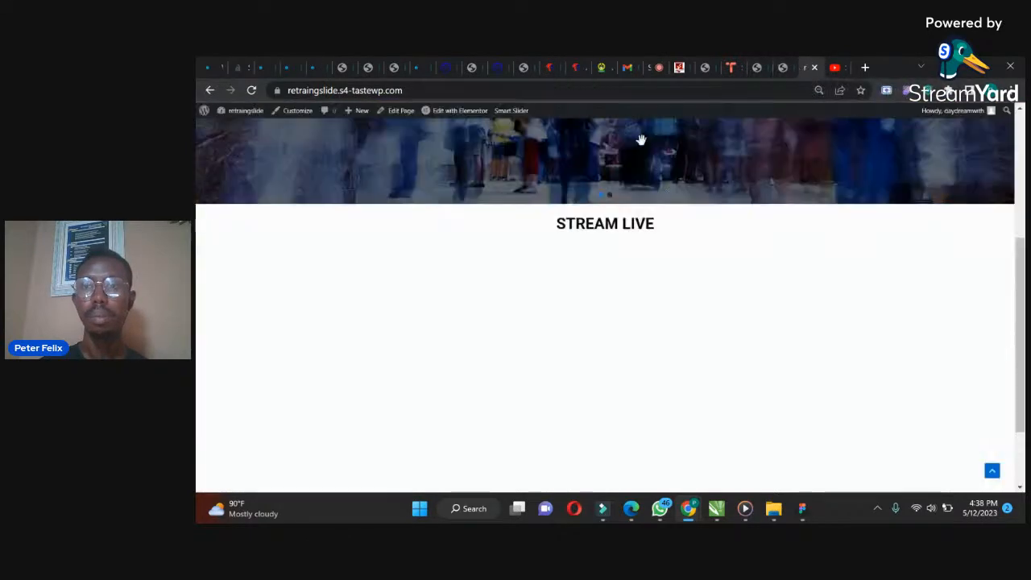
click(253, 90)
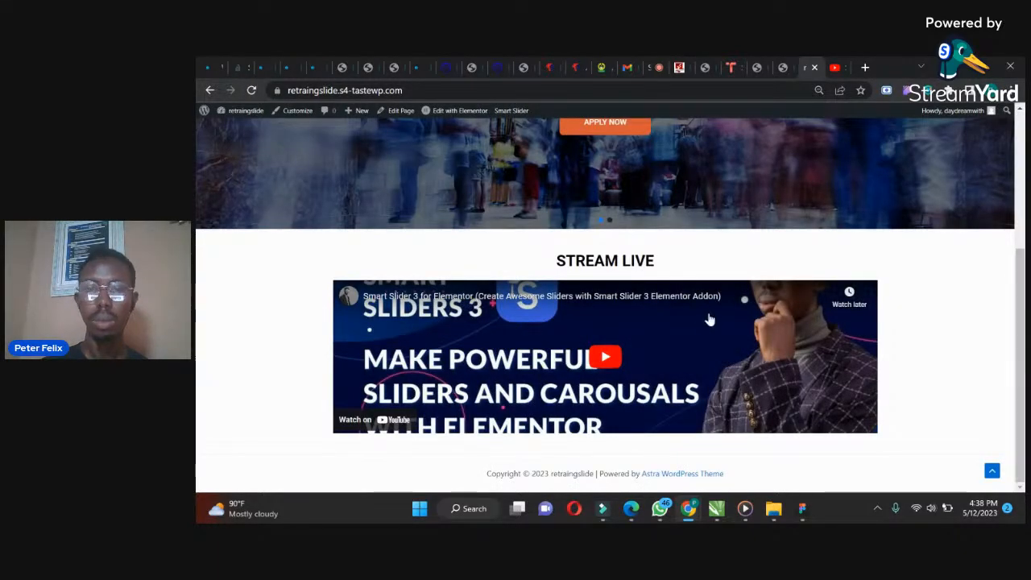
click(610, 357)
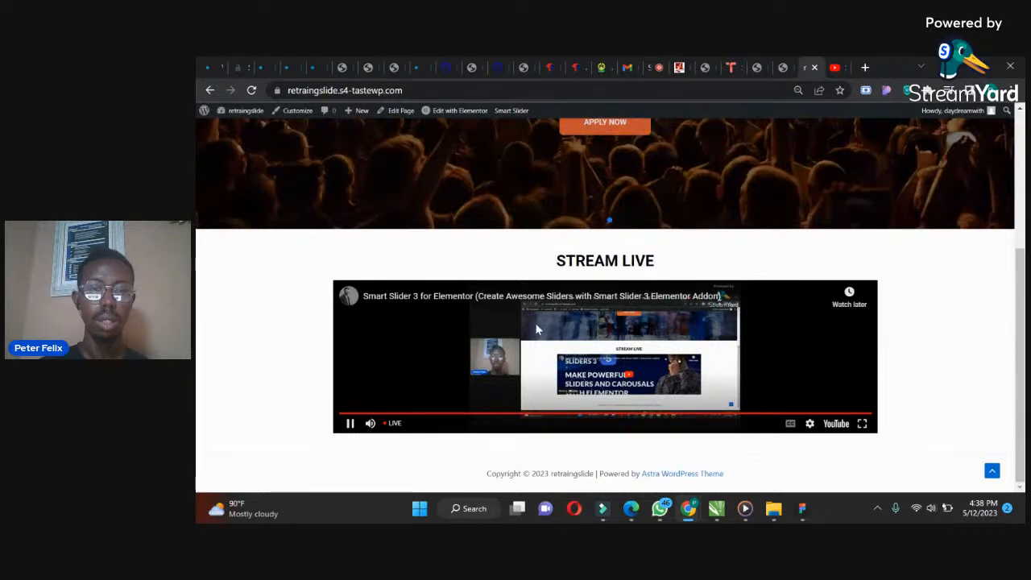
double_click(537, 329)
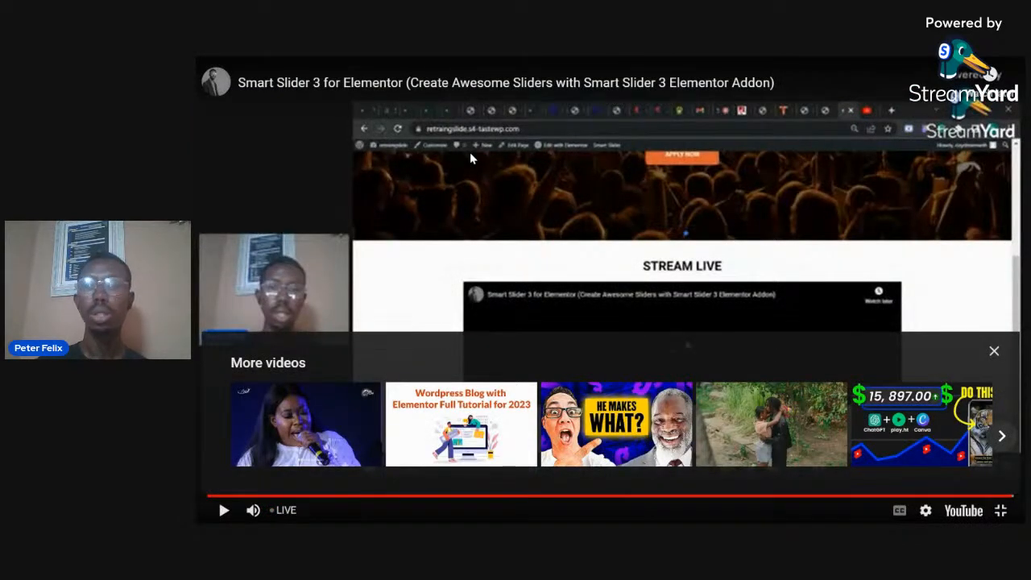
click(995, 354)
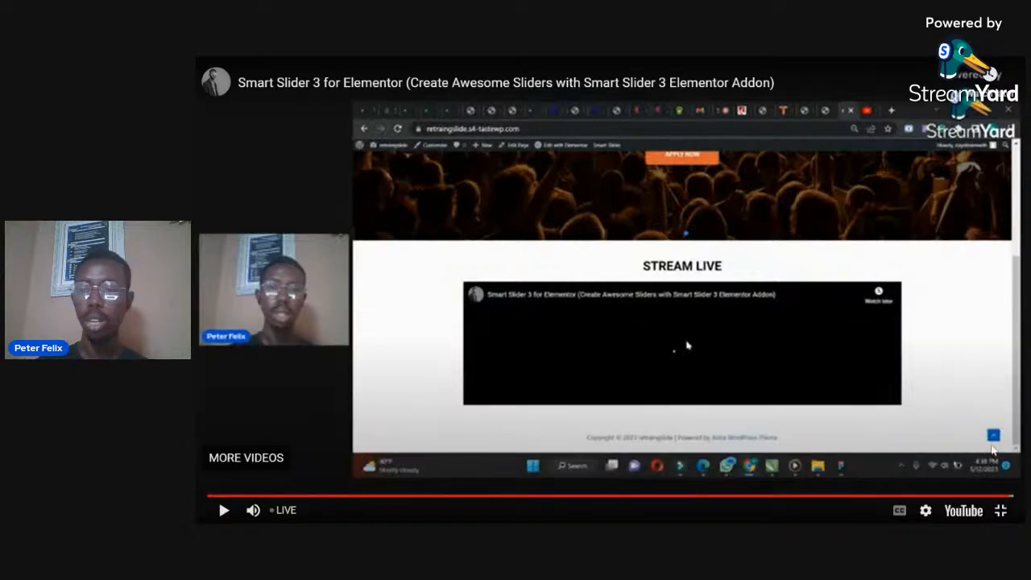
click(1000, 510)
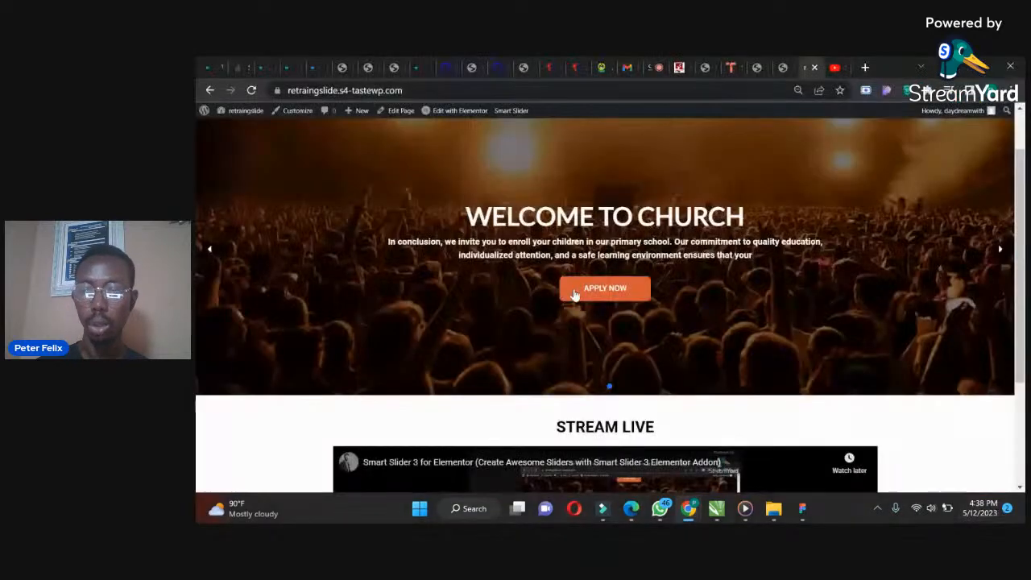
Scroll through the published Home page to review the slider and the STREAM LIVE section
scroll(600, 347, down, 3)
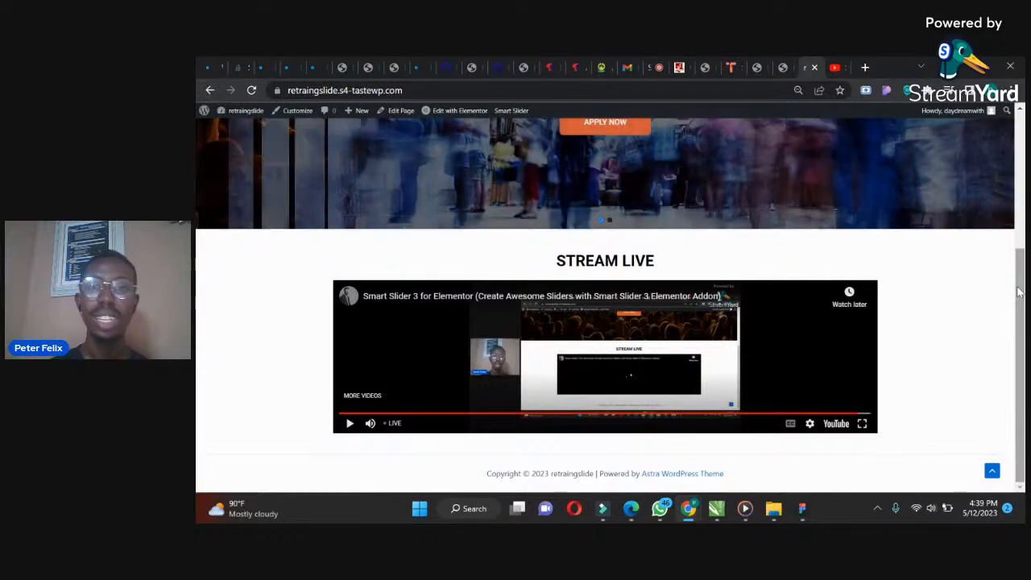
drag(1019, 292, 1025, 193)
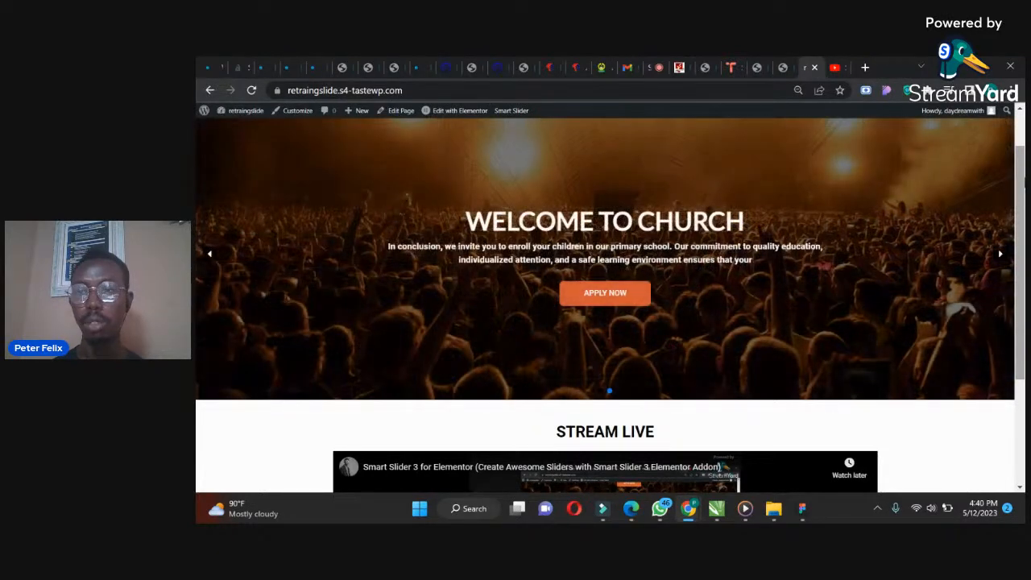
drag(1022, 169, 1022, 120)
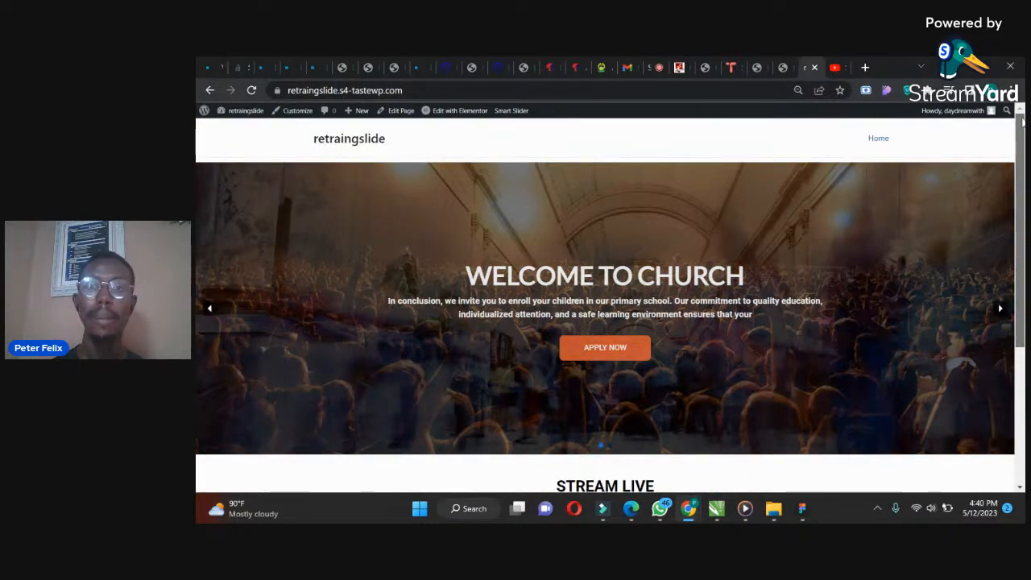
drag(1023, 122, 1020, 130)
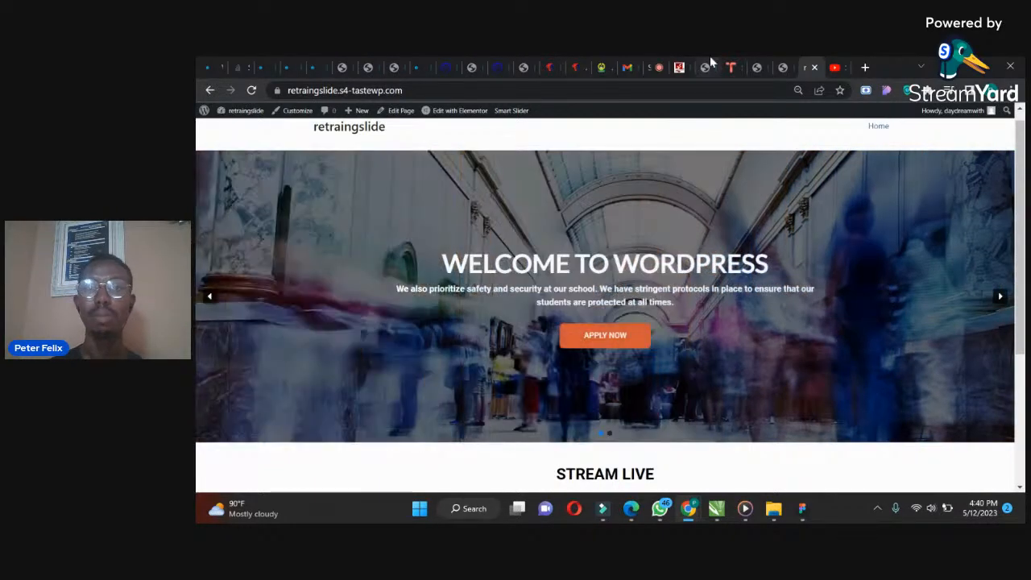
Switch to the StreamYard studio tab and stop sharing the screen
click(658, 67)
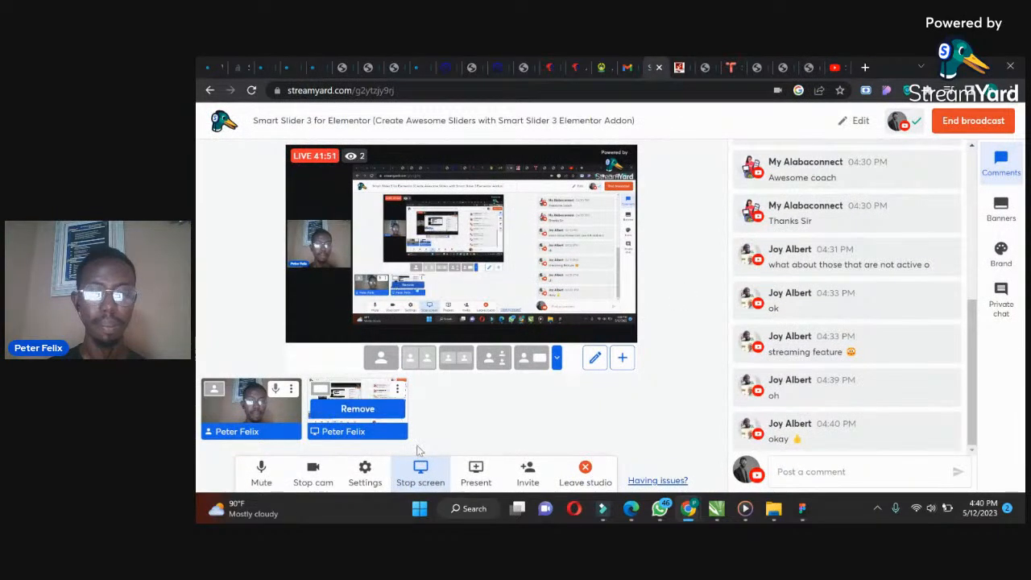
click(439, 481)
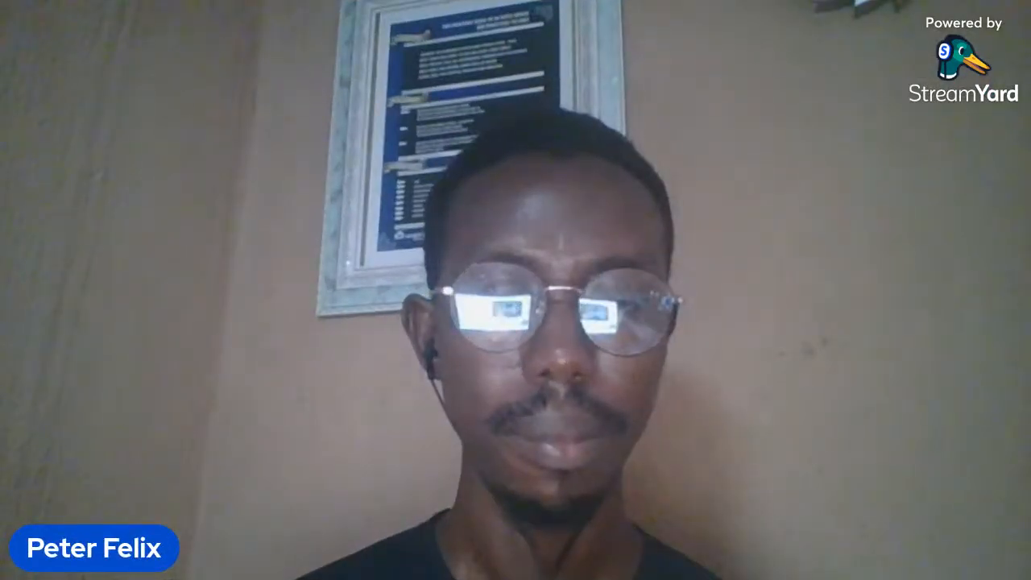